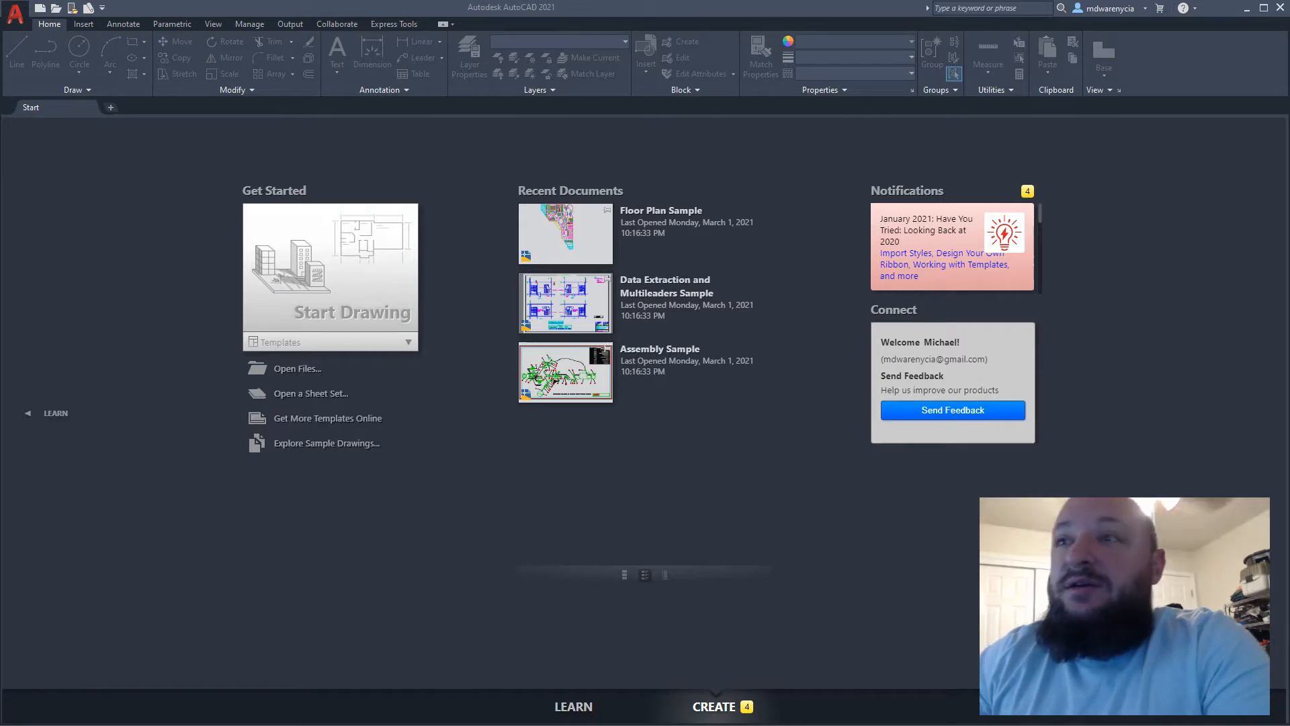
Start a new blank drawing and bring up its drawing units settings with the UNITS command
click(297, 289)
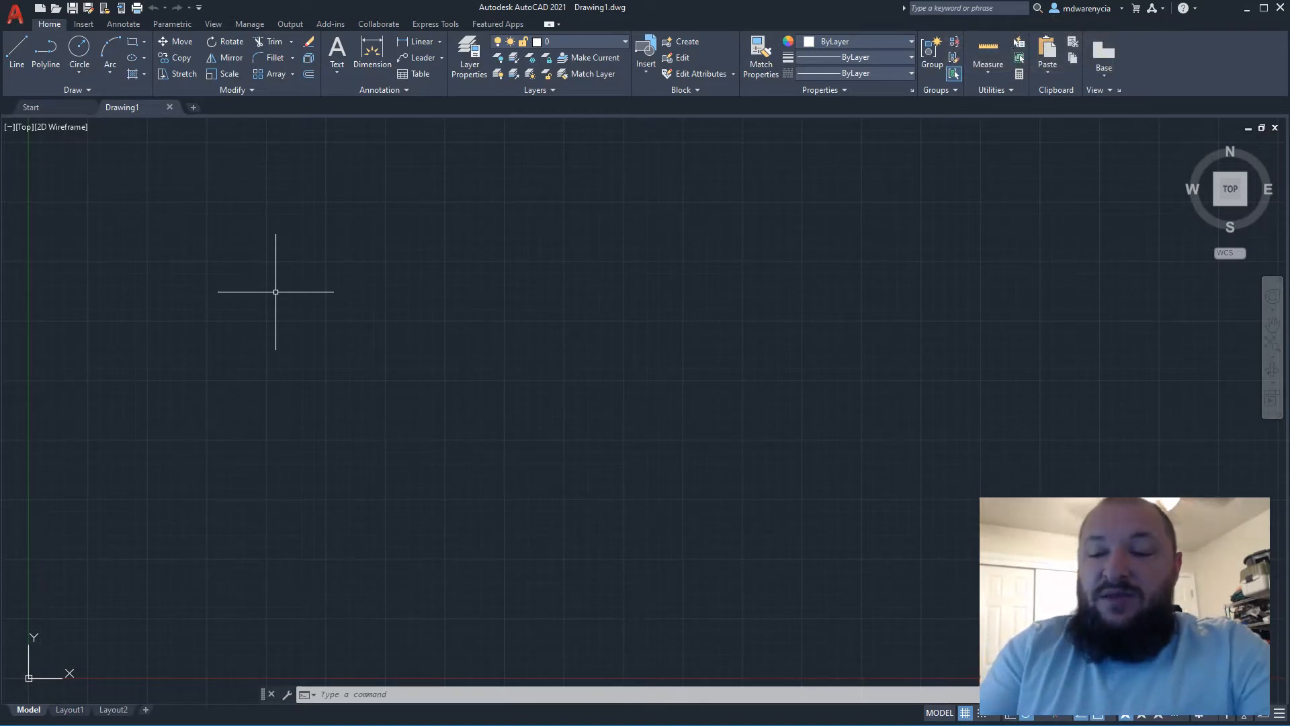
text(UNITS)
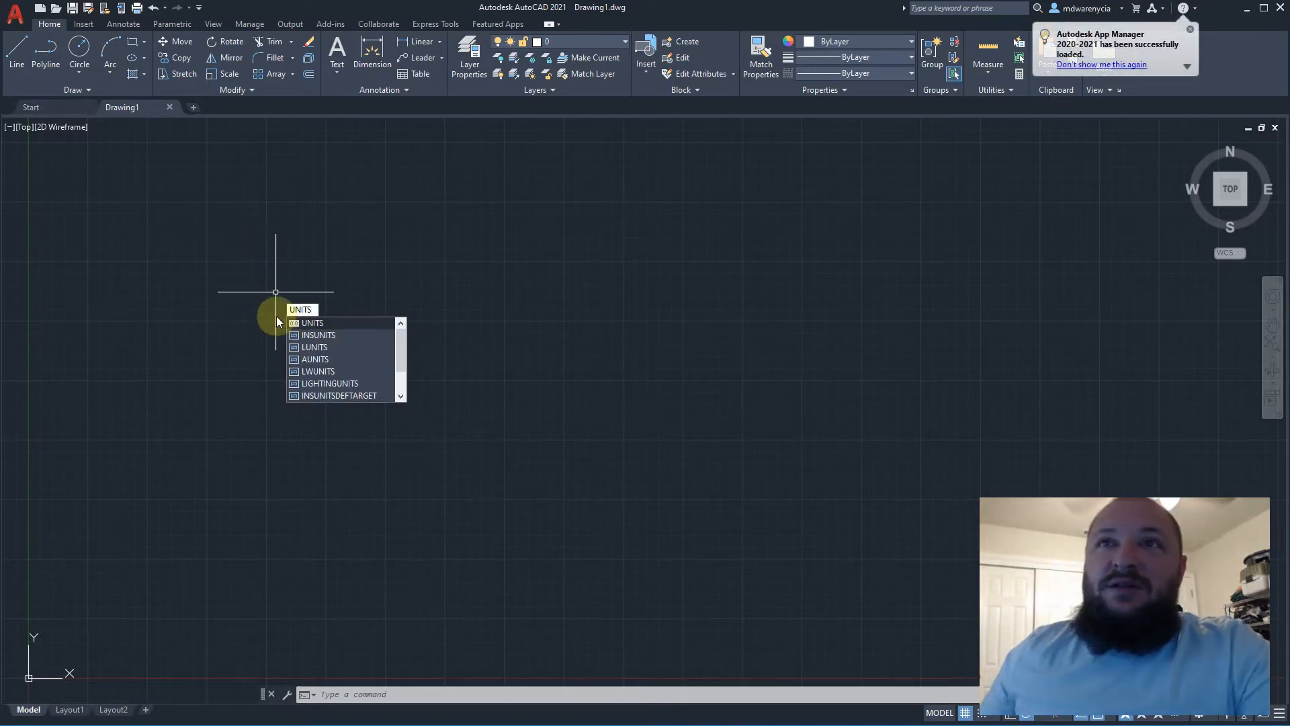
click(313, 324)
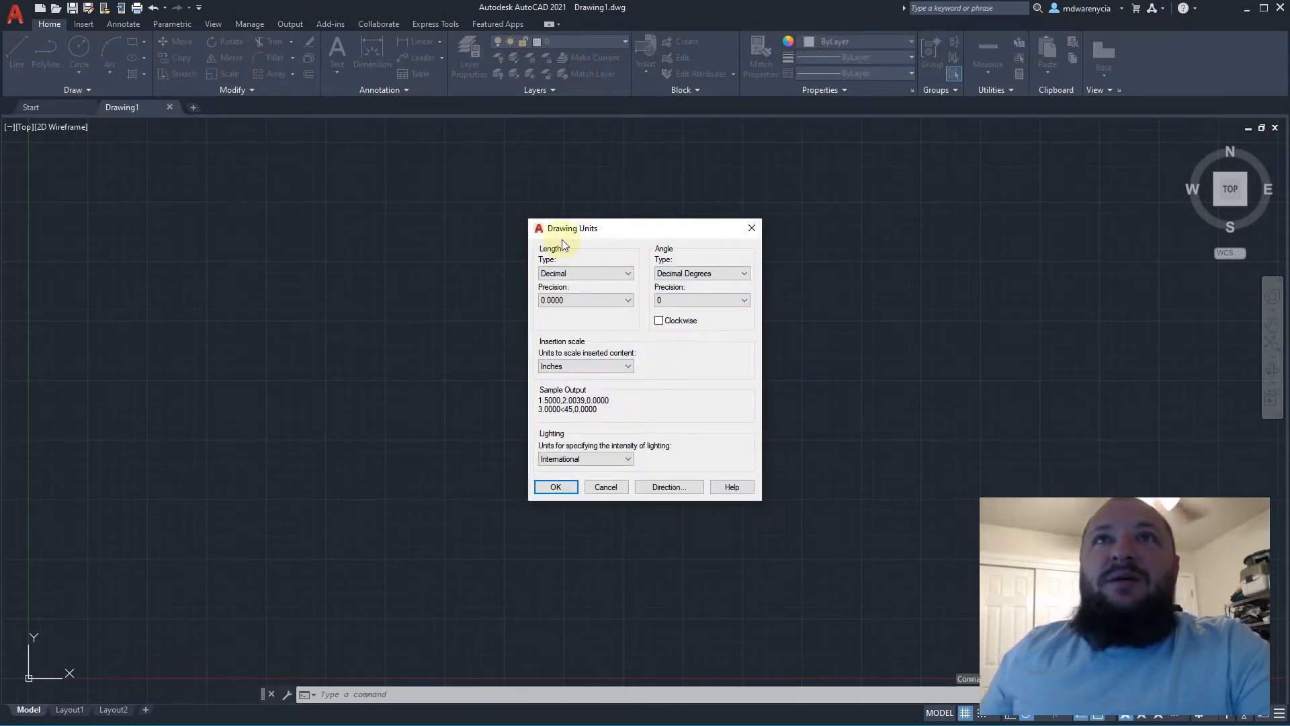
key(Return)
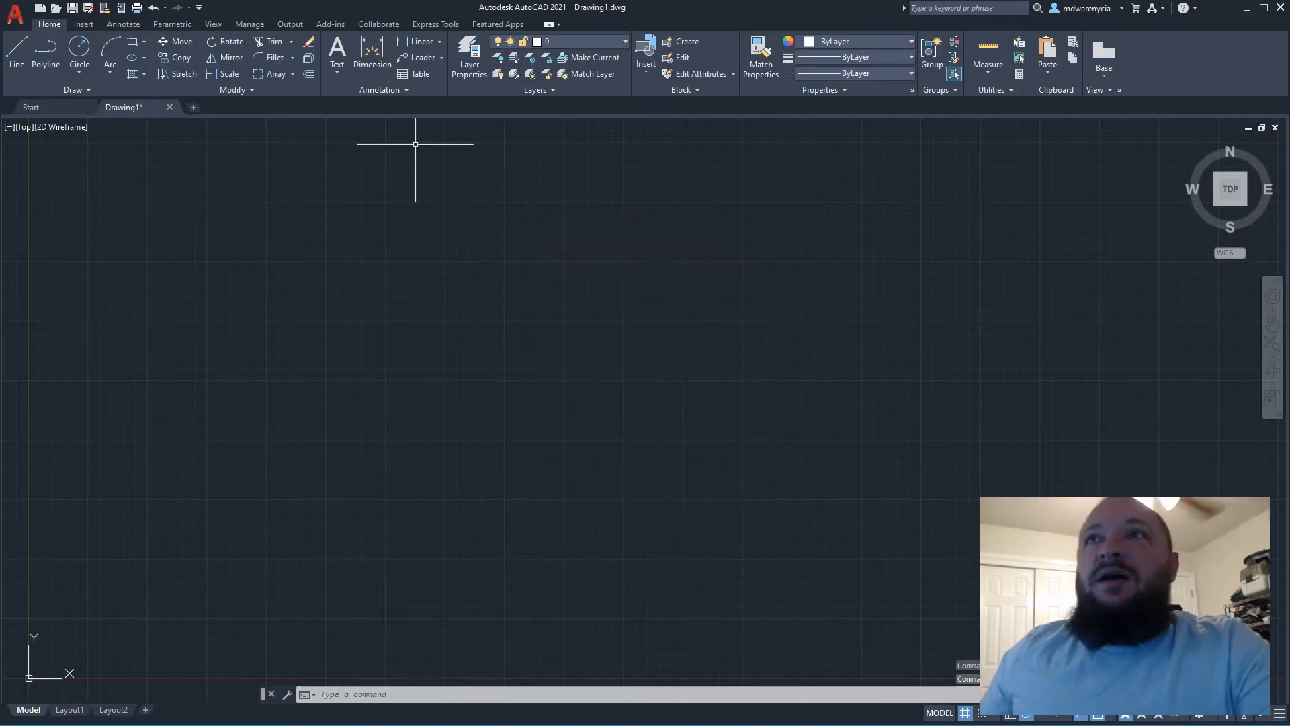
Reopen the drawing units settings from the drawing utilities and set the length type to Architectural
click(13, 14)
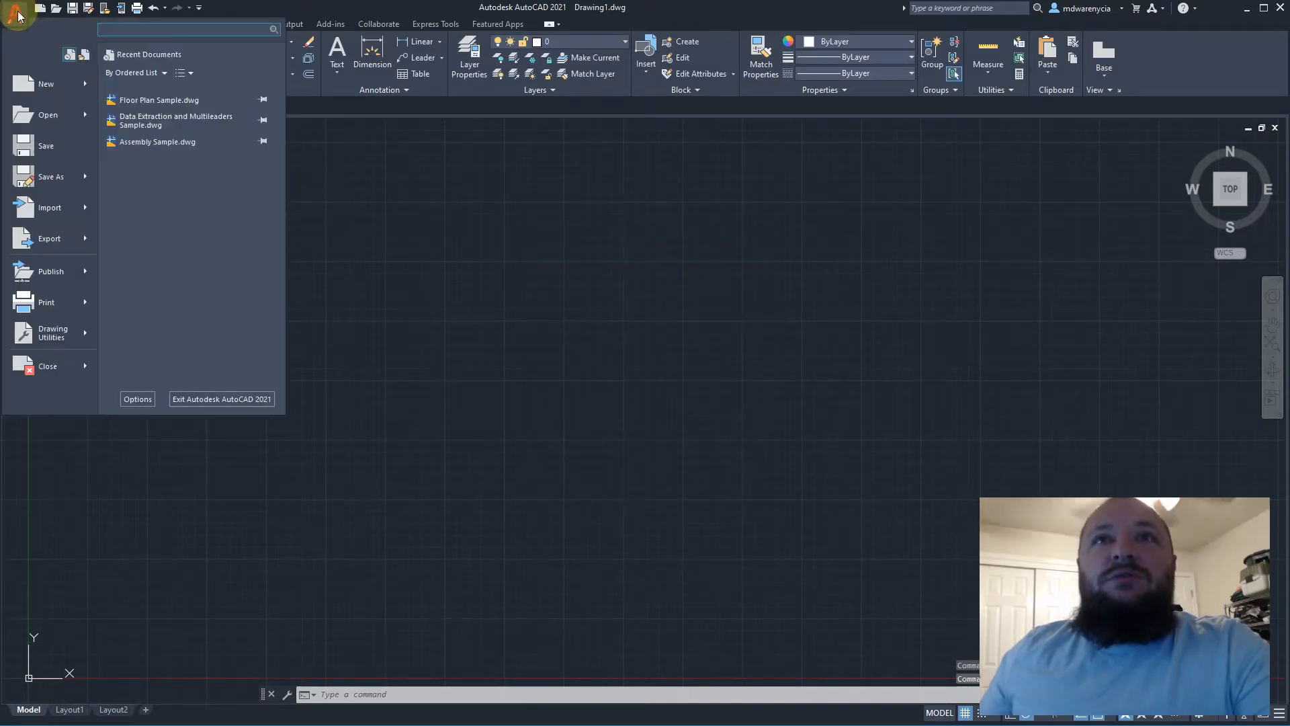
click(16, 14)
click(16, 13)
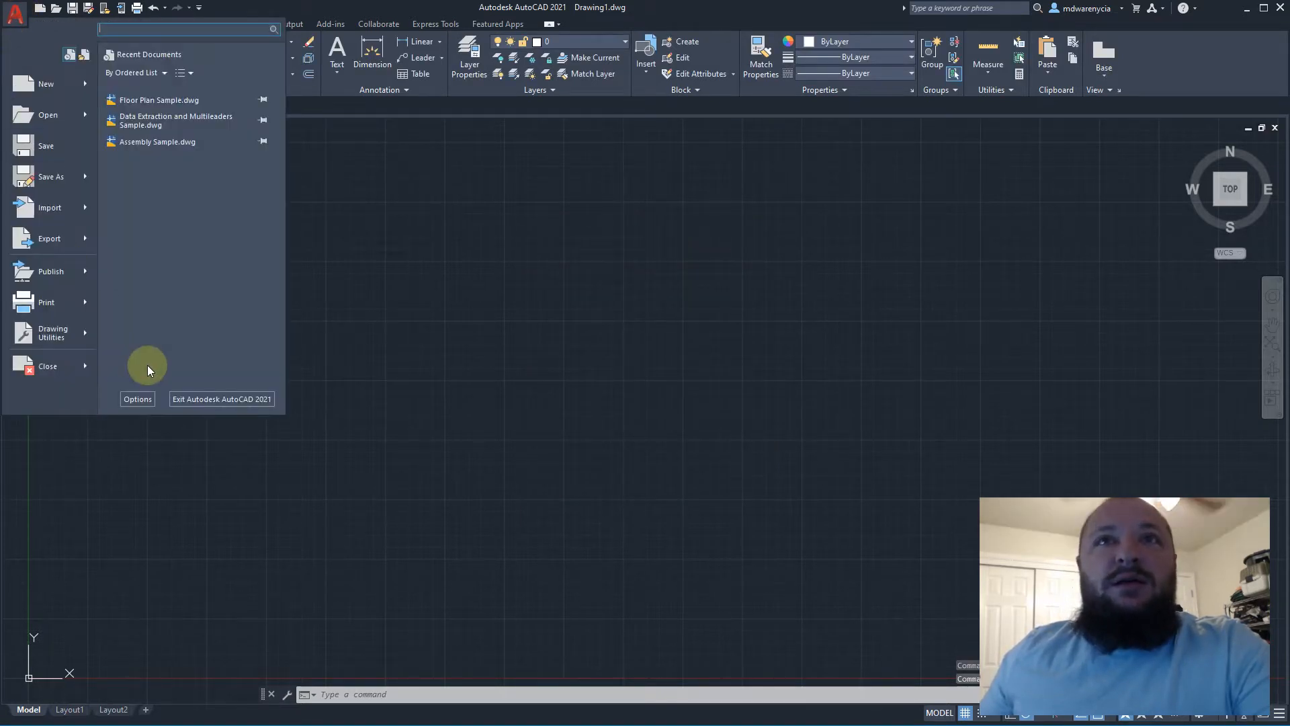
click(81, 334)
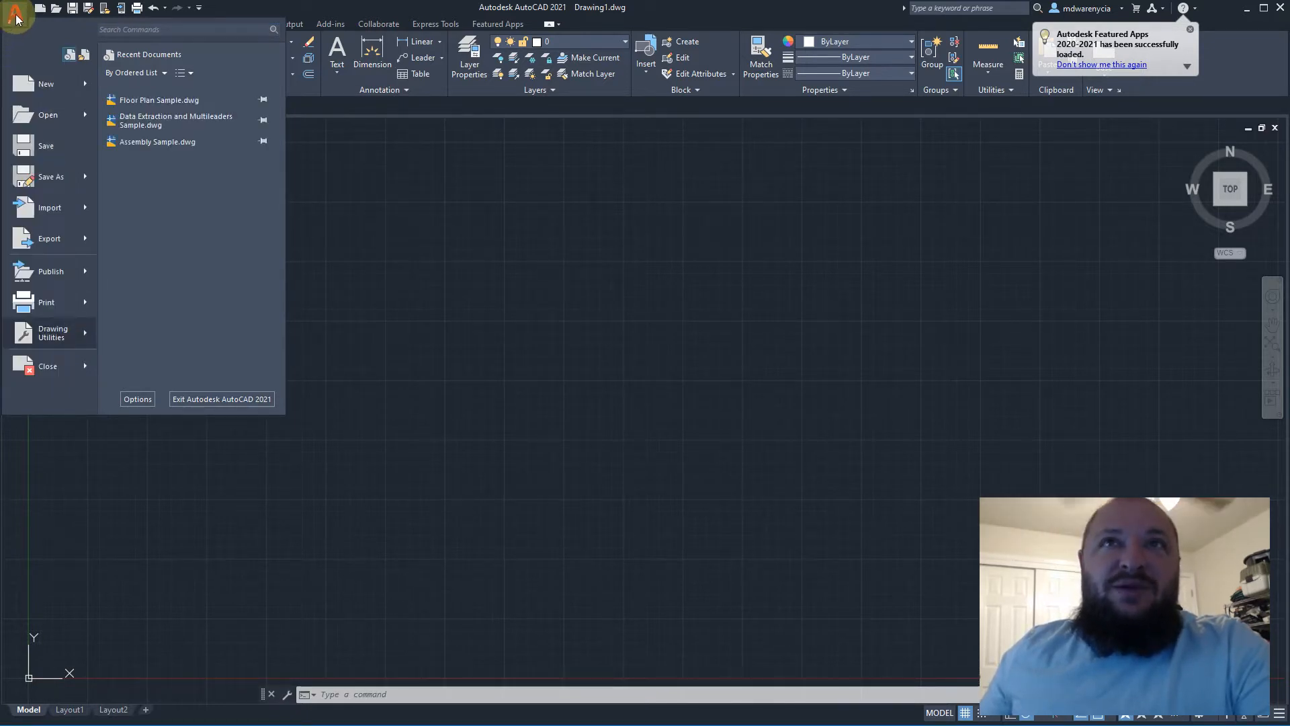
mouse_move(48, 340)
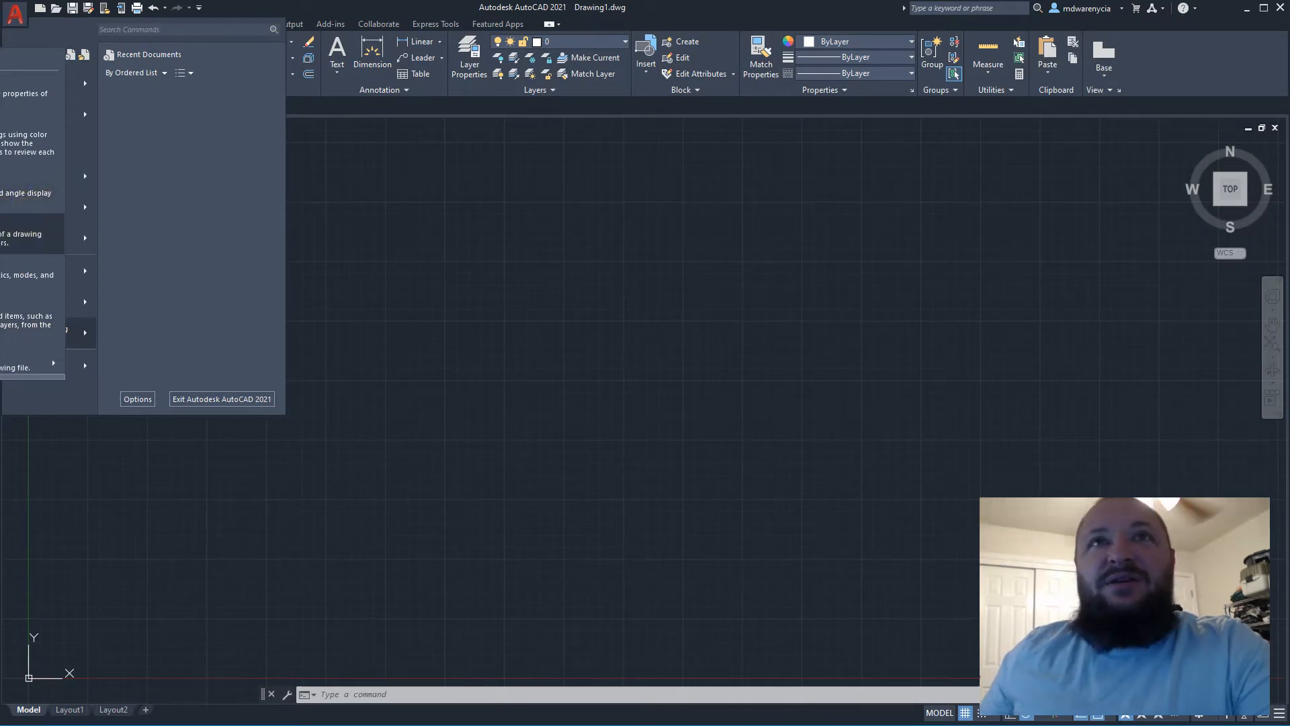
click(31, 192)
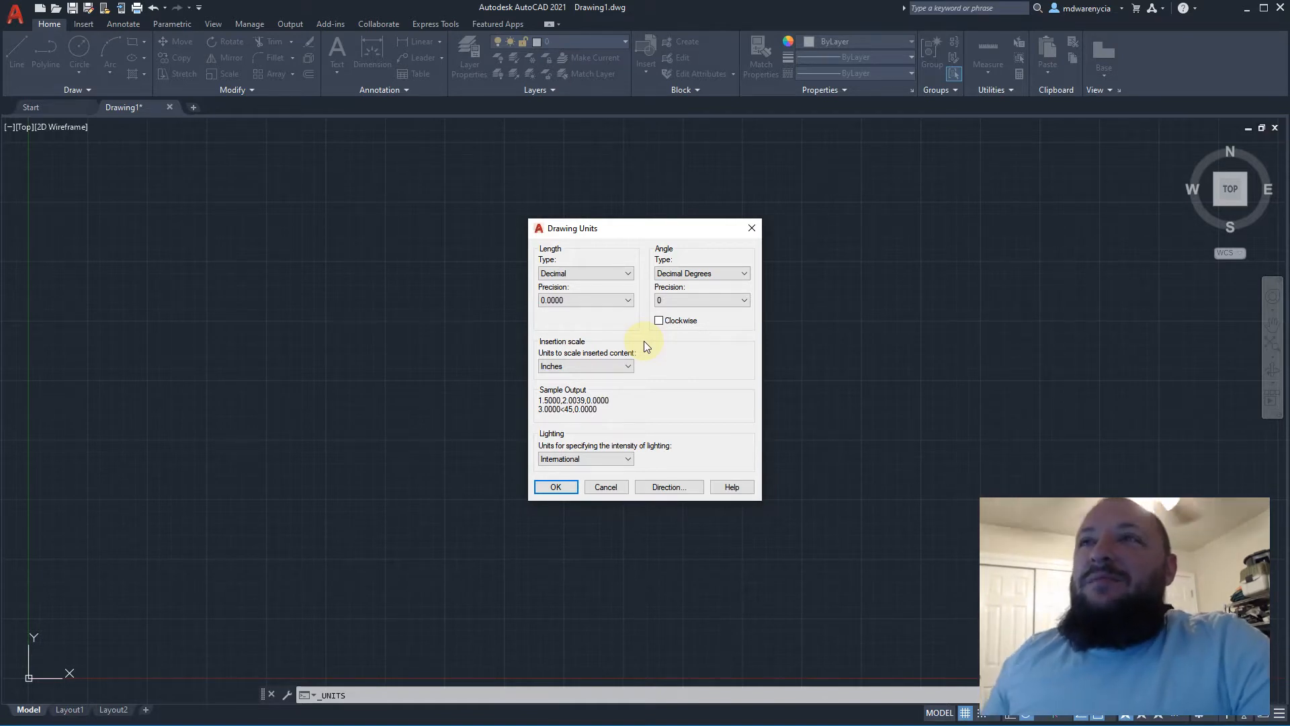
click(608, 274)
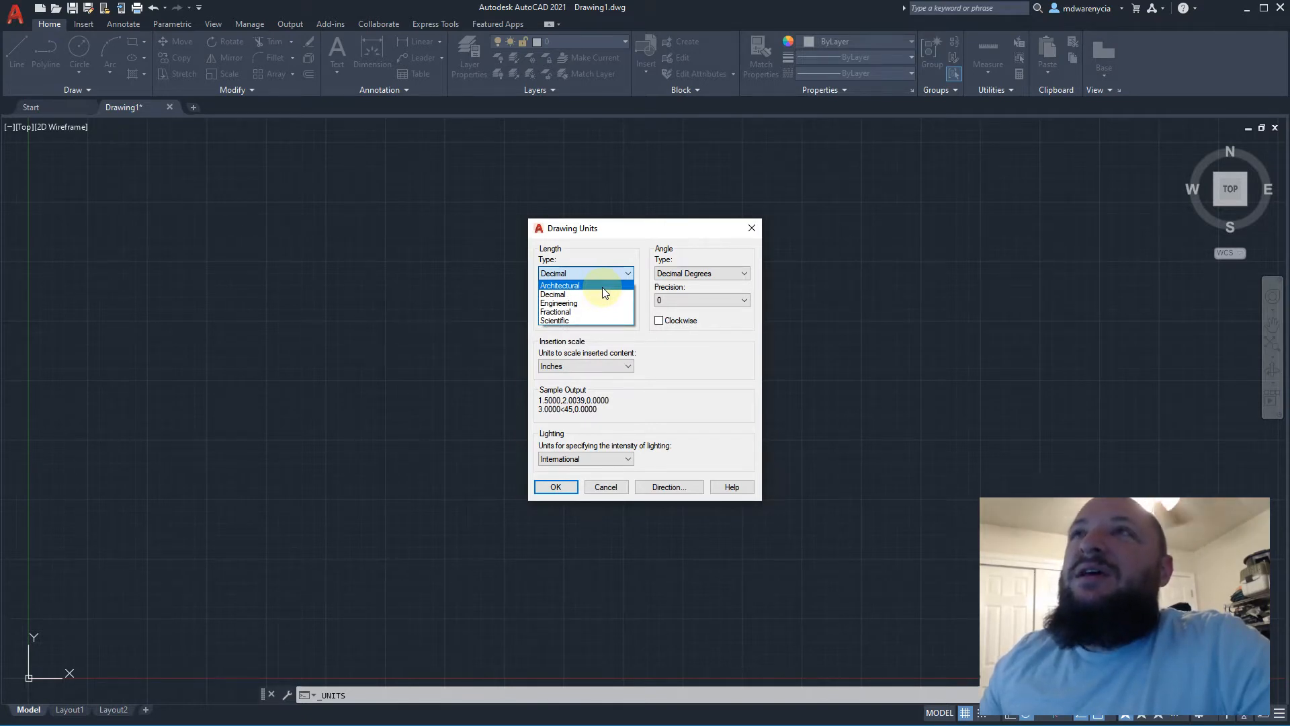
click(580, 286)
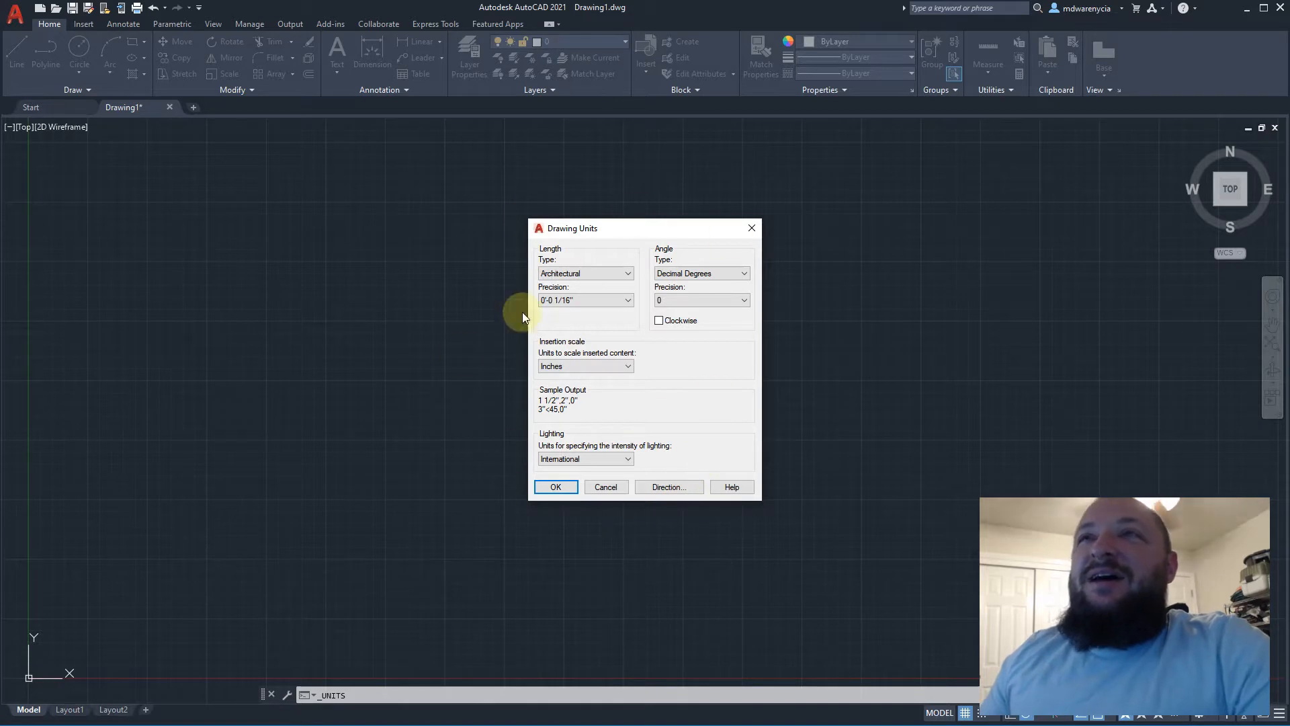
Check the direction control, keep East as the base angle, and apply the drawing units settings
click(660, 486)
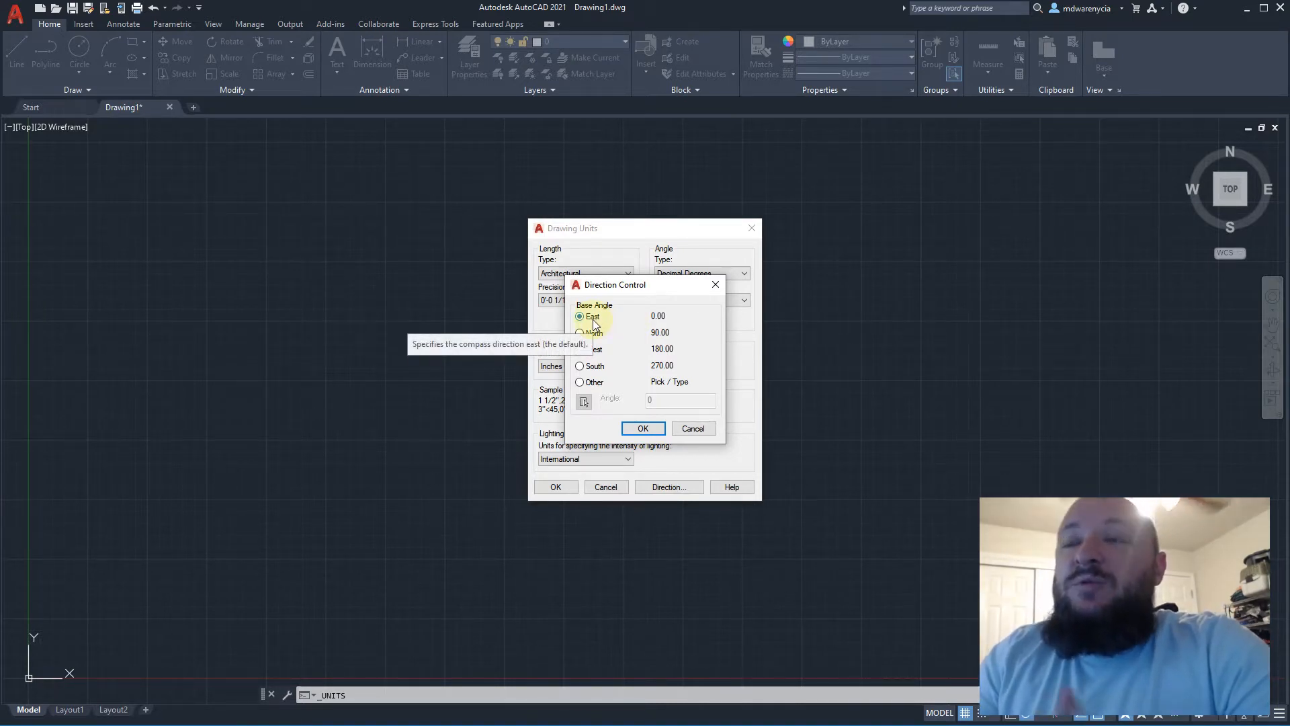
click(641, 428)
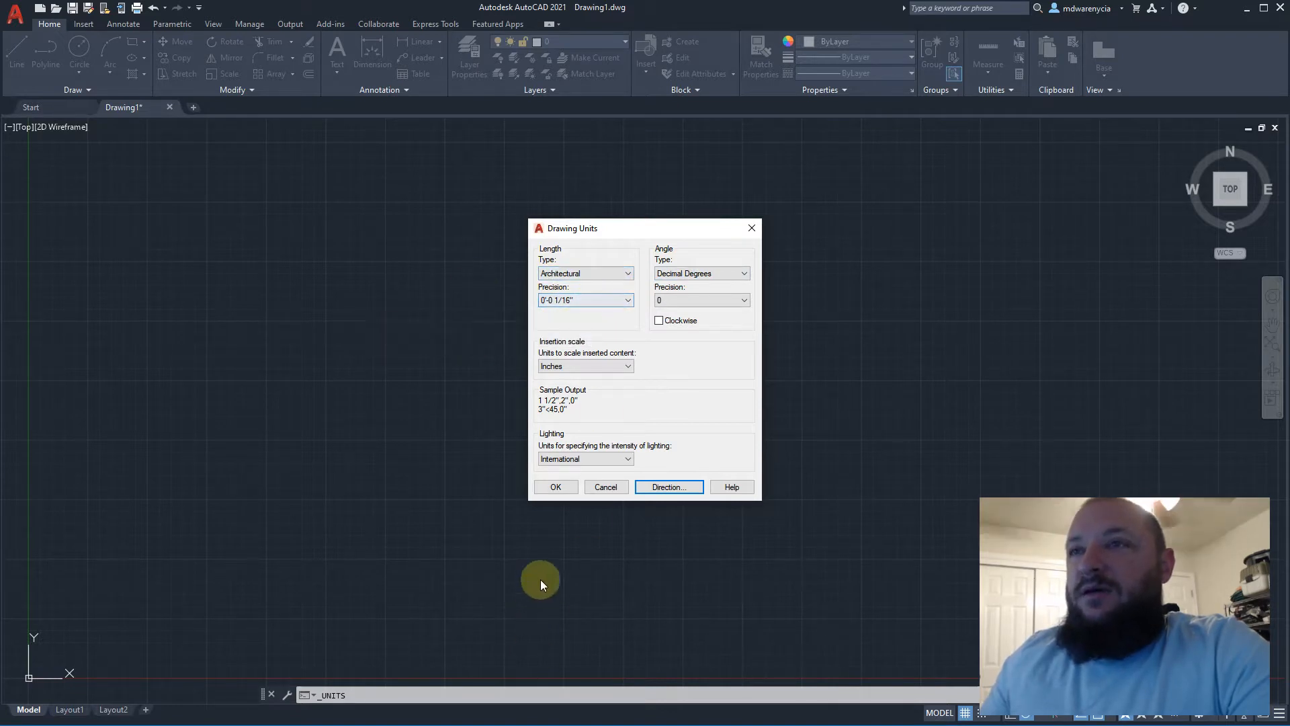
click(555, 487)
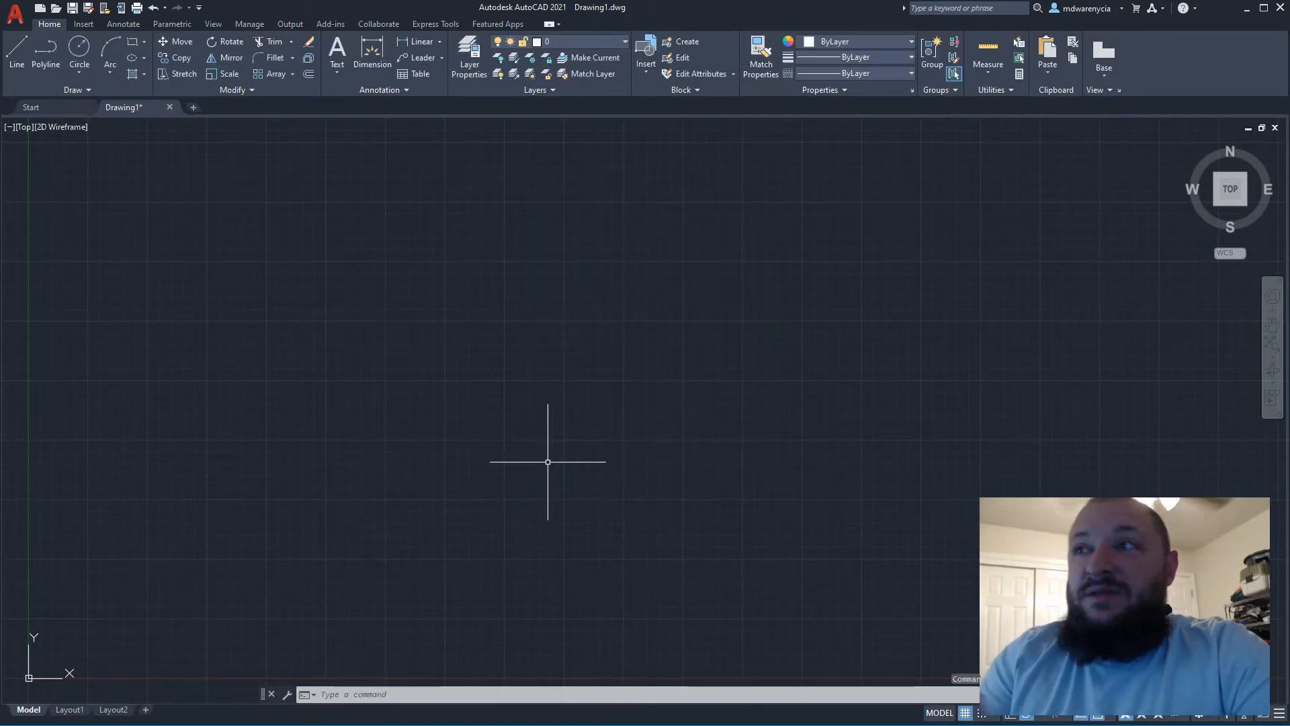
Explore the empty drawing area around the origin by zooming in and out, panning and zooming to the extents
scroll(464, 423, down, 3)
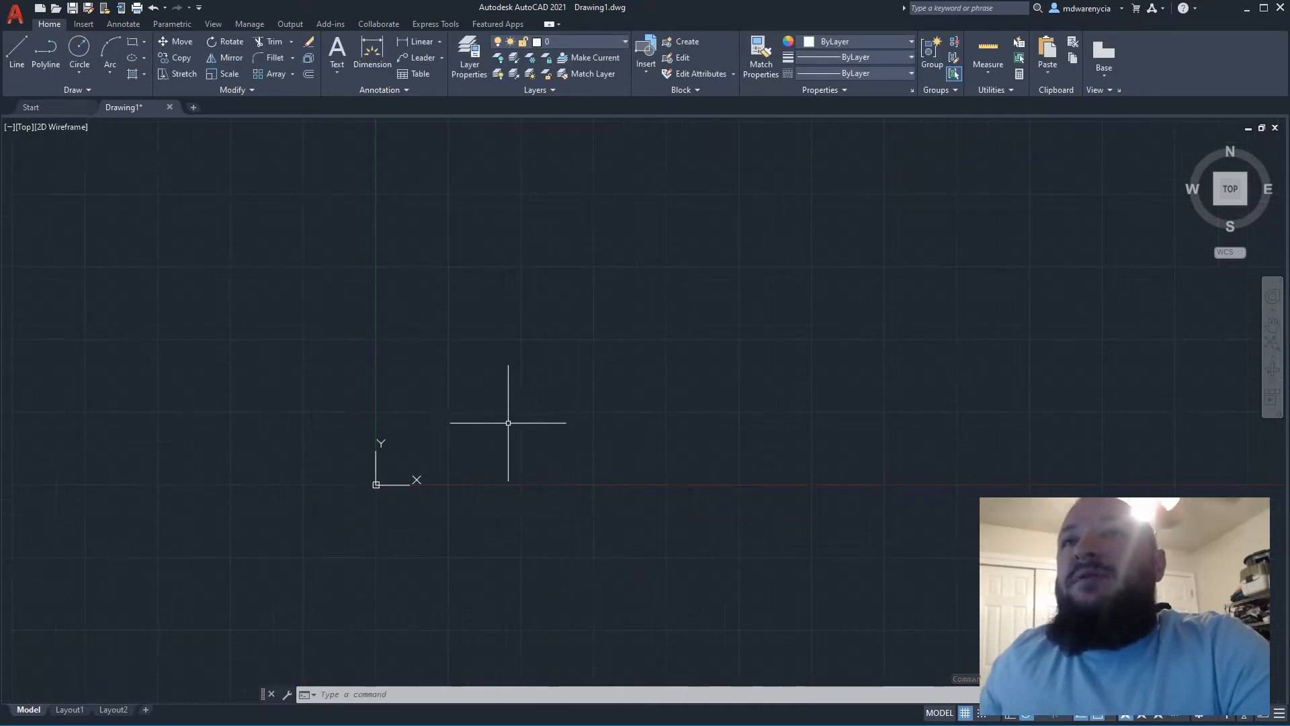
scroll(508, 423, up, 3)
scroll(470, 374, down, 2)
mouse_move(385, 402)
middle_down()
mouse_move(686, 374)
mouse_move(582, 446)
mouse_move(612, 388)
mouse_move(389, 415)
mouse_move(619, 371)
mouse_move(407, 410)
middle_up()
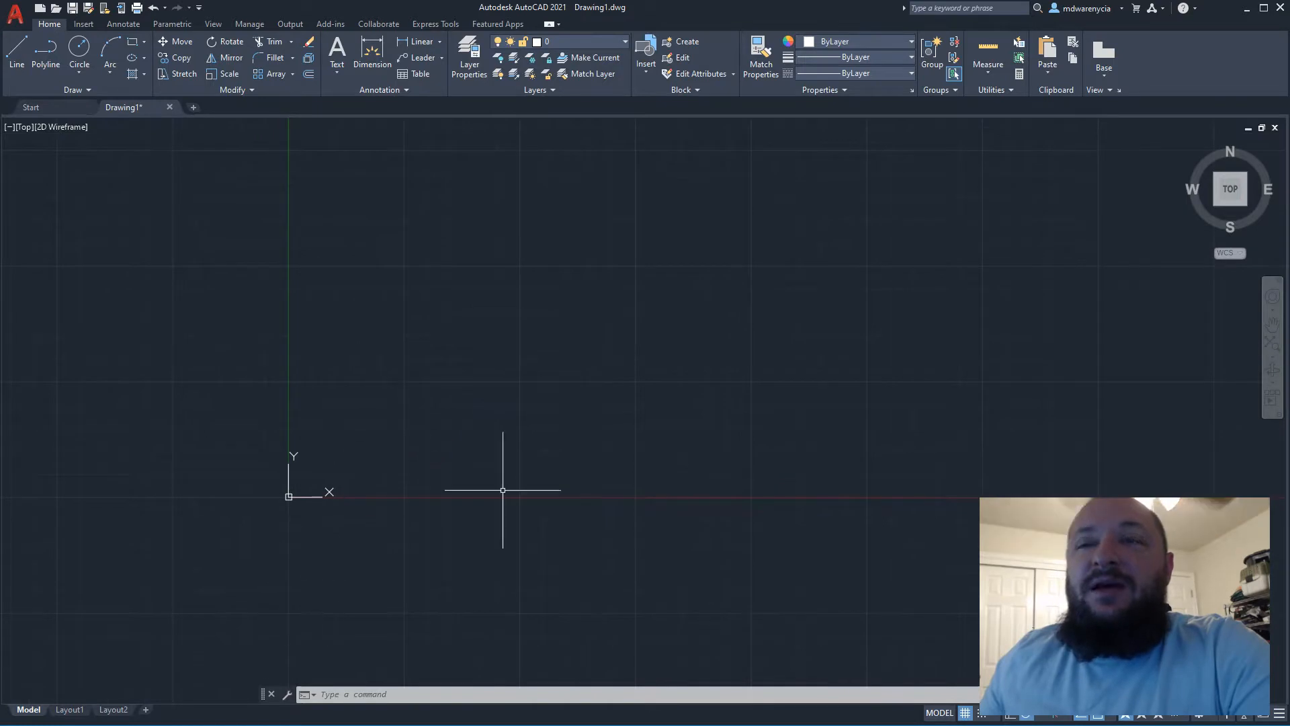
middle_drag(762, 365, 755, 361)
middle_click(709, 372)
middle_click(708, 372)
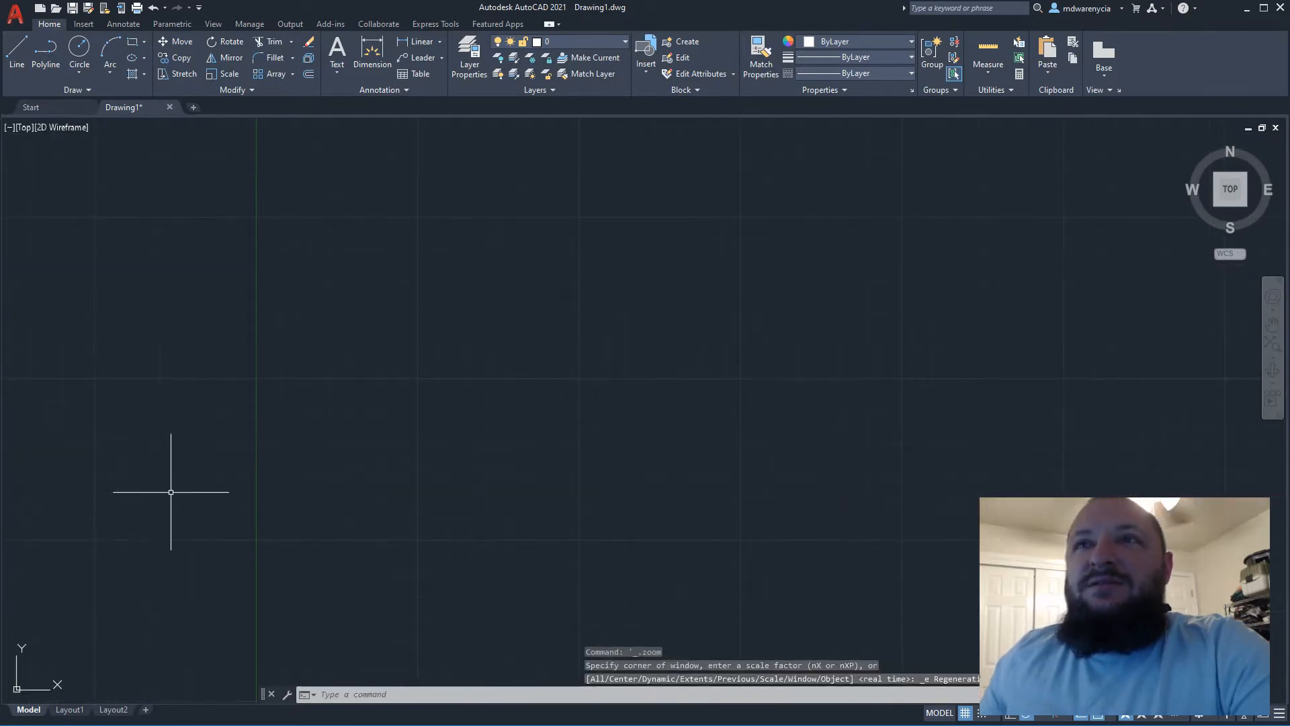
scroll(518, 432, down, 5)
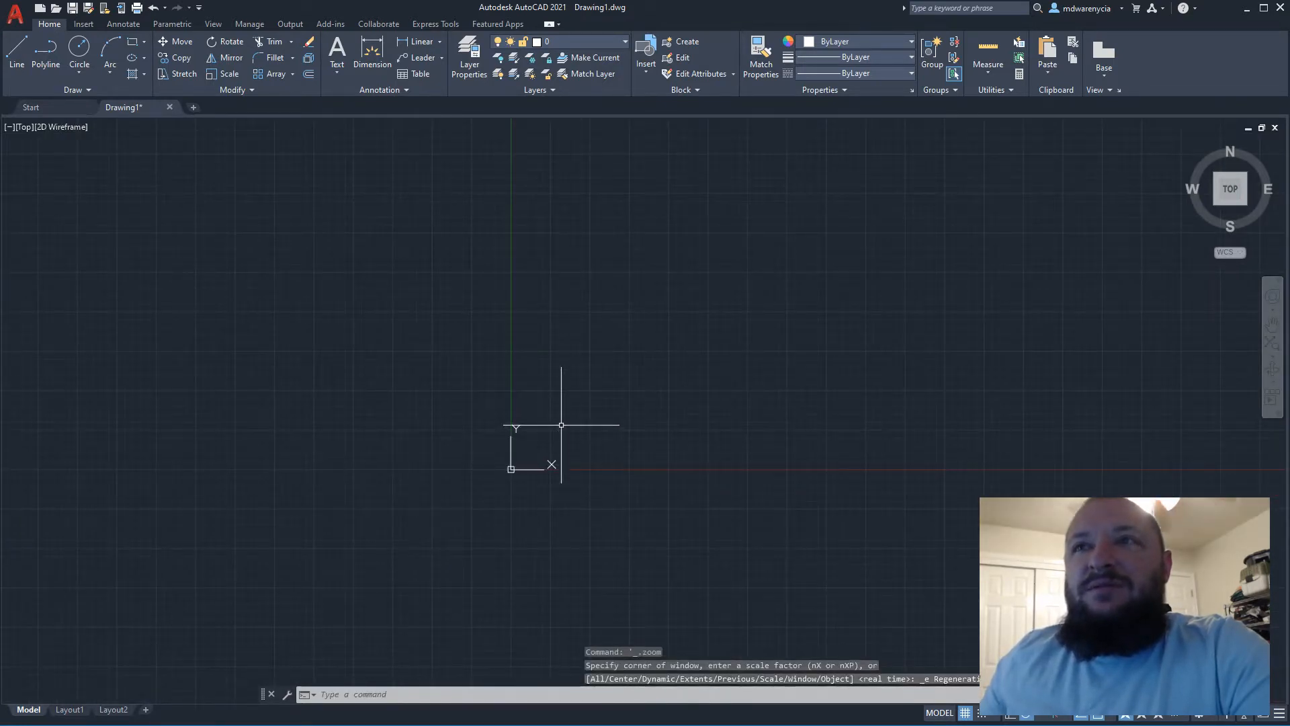
scroll(586, 397, up, 3)
scroll(545, 435, down, 4)
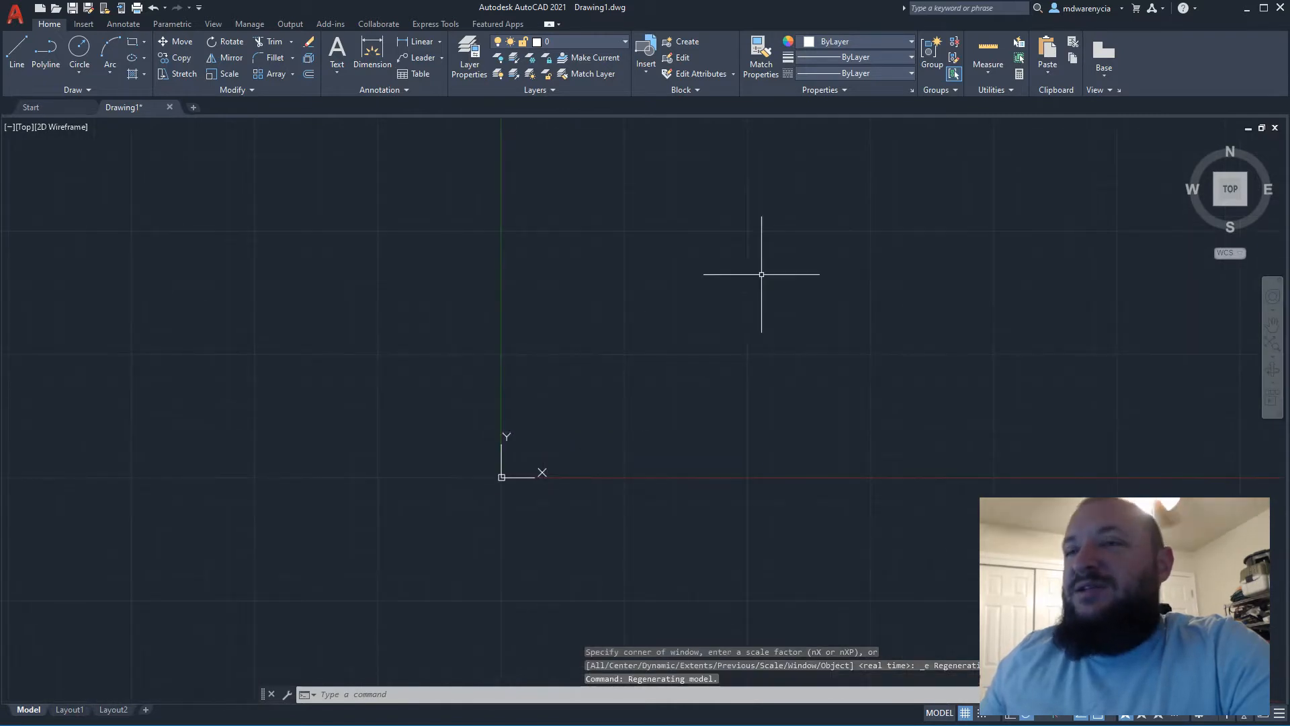
middle_drag(742, 426, 435, 504)
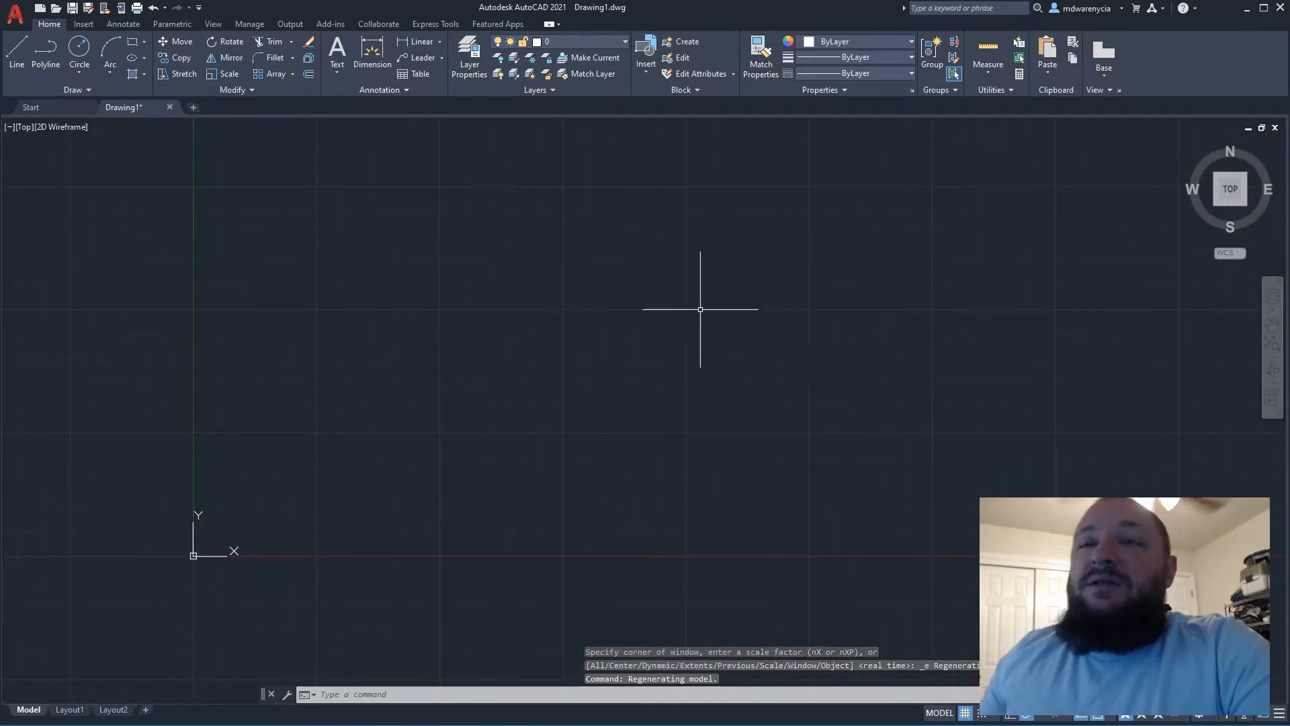
mouse_move(579, 390)
middle_down()
mouse_move(415, 426)
mouse_move(538, 256)
mouse_move(792, 336)
mouse_move(752, 297)
middle_up()
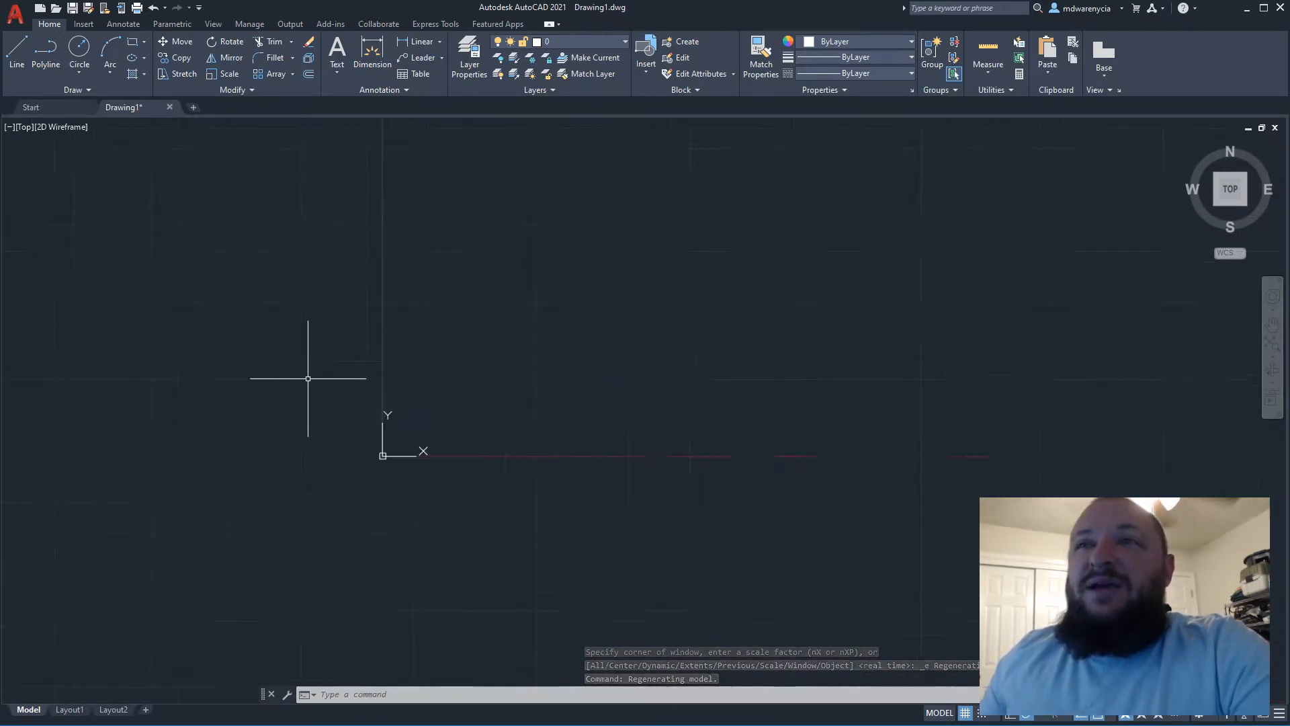
scroll(308, 378, down, 5)
scroll(342, 354, up, 5)
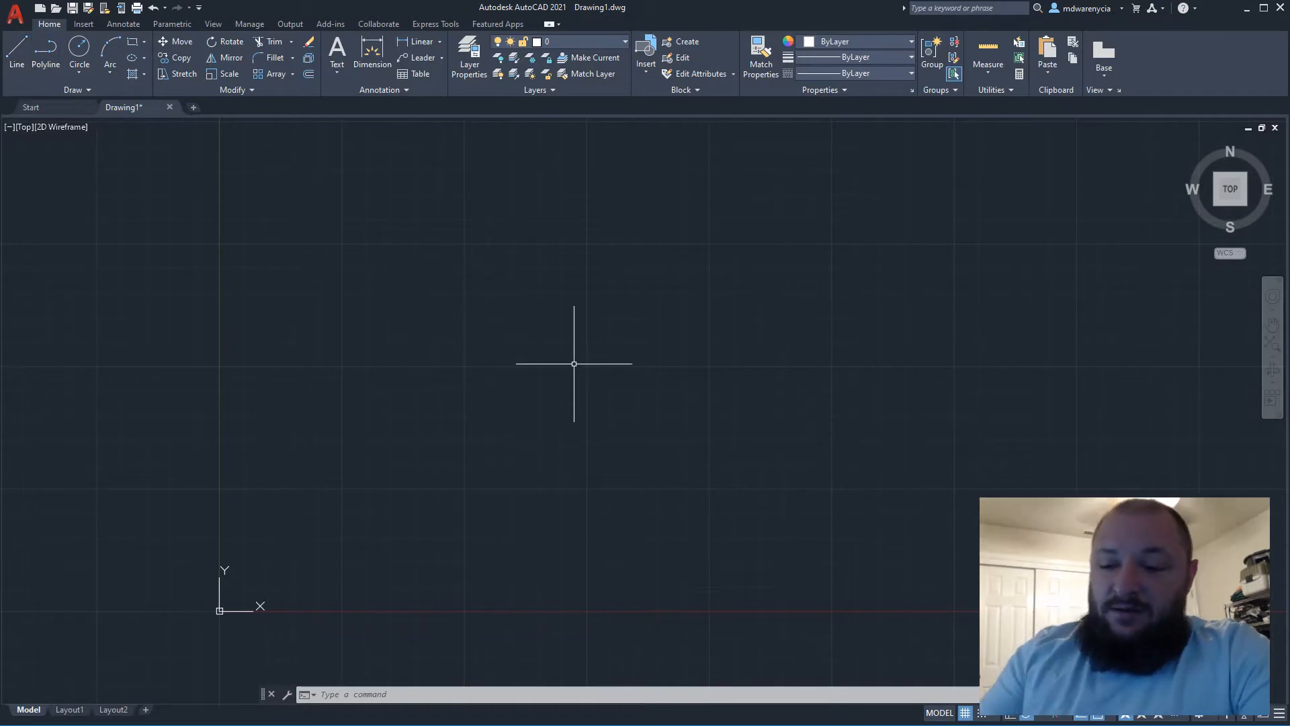
Draw a single diagonal line rising to the right in the open area above and right of the origin
text(L)
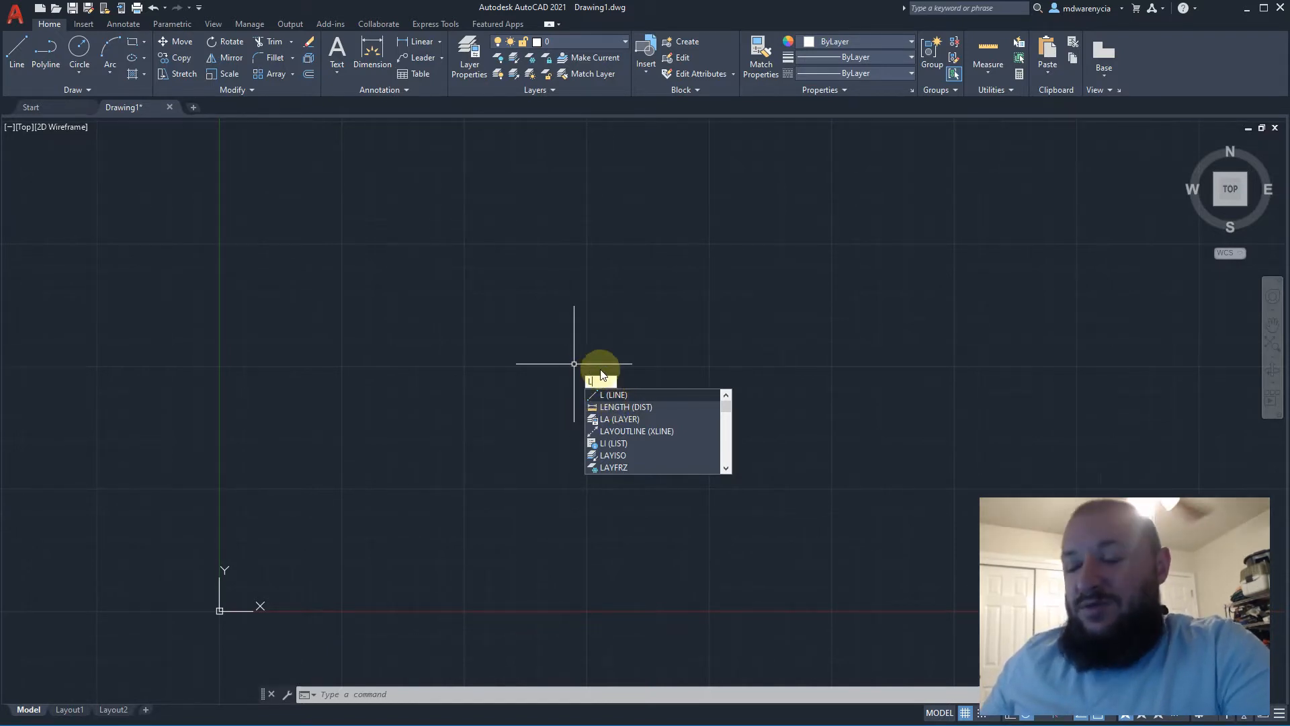
key(Return)
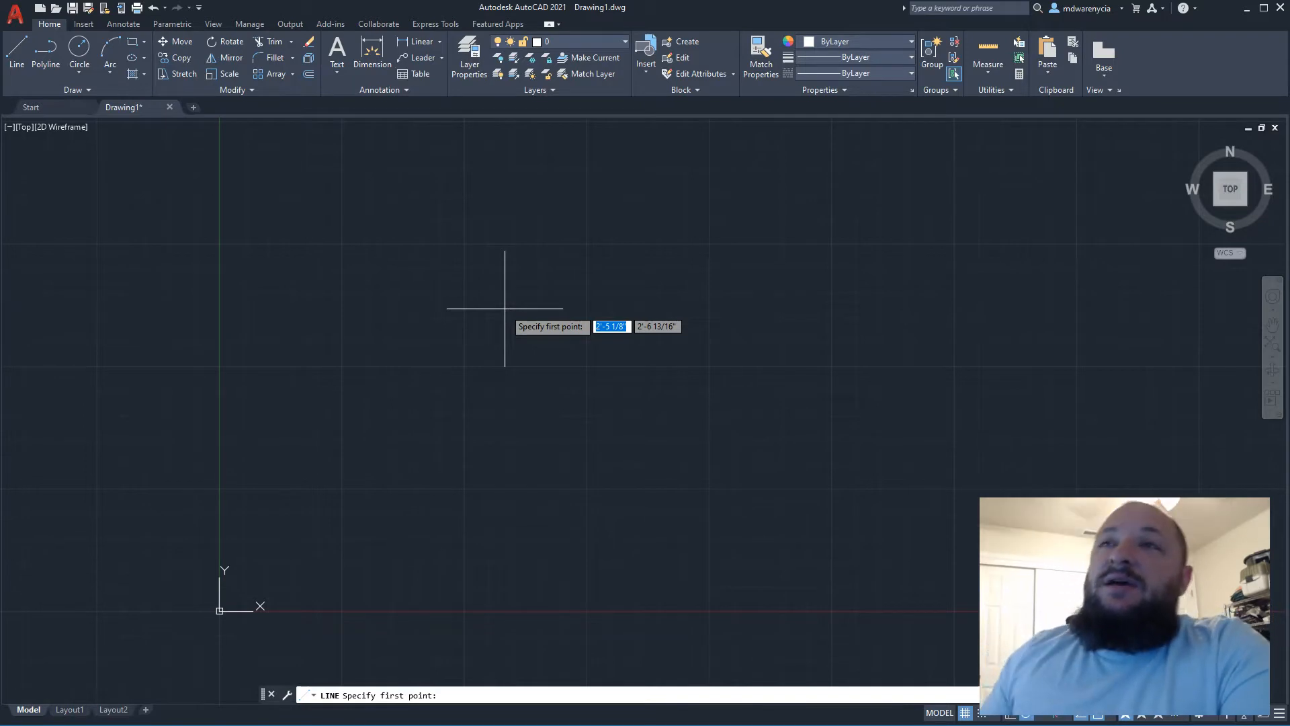
click(461, 374)
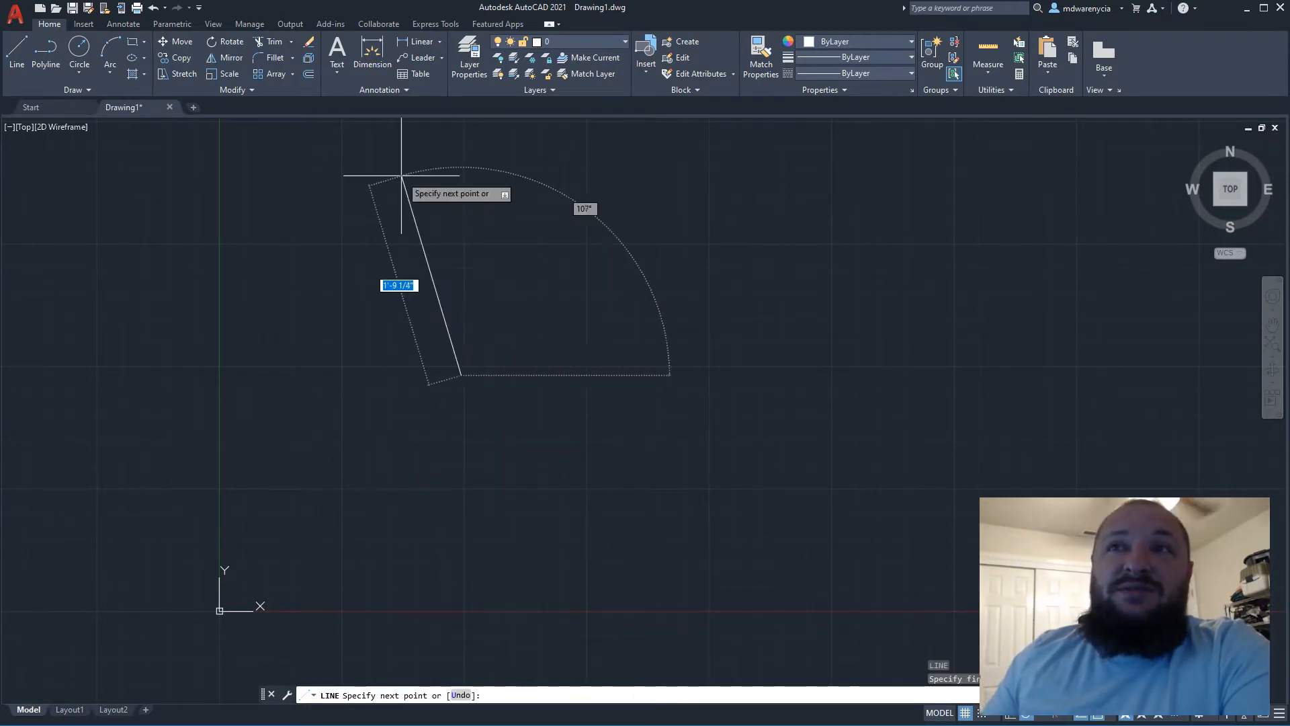
click(561, 179)
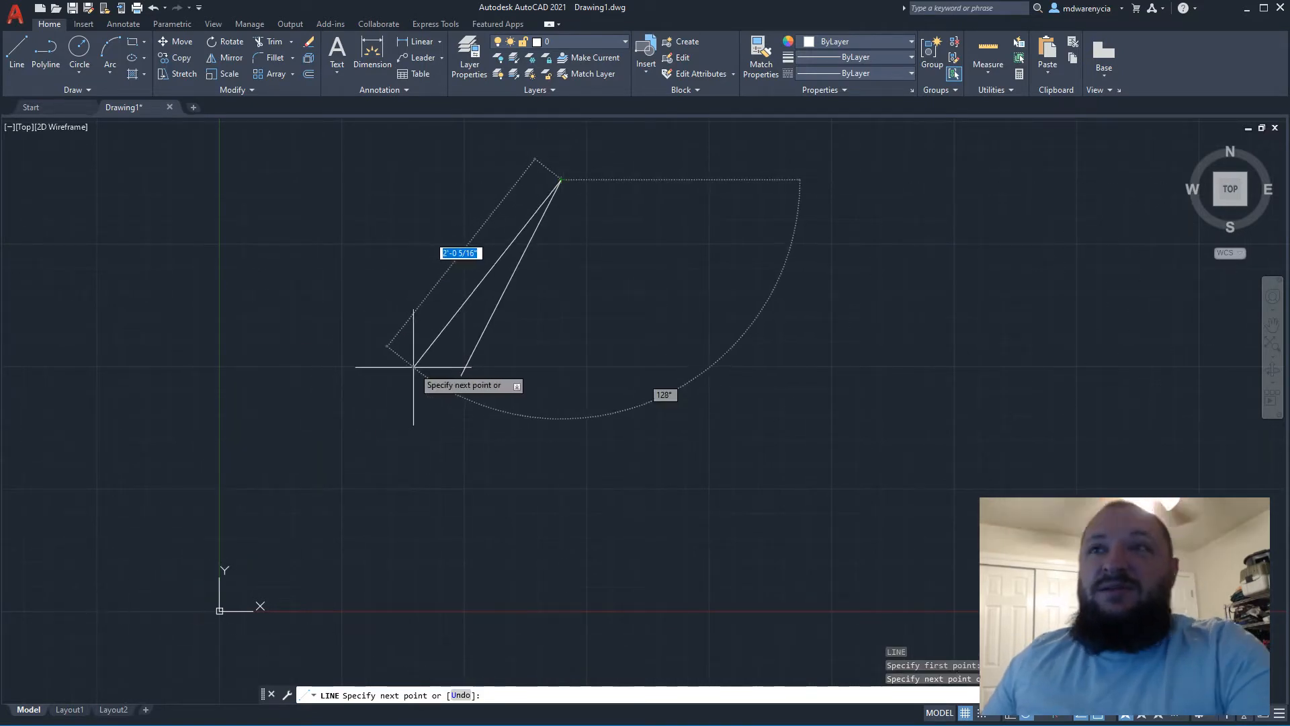
key(Return)
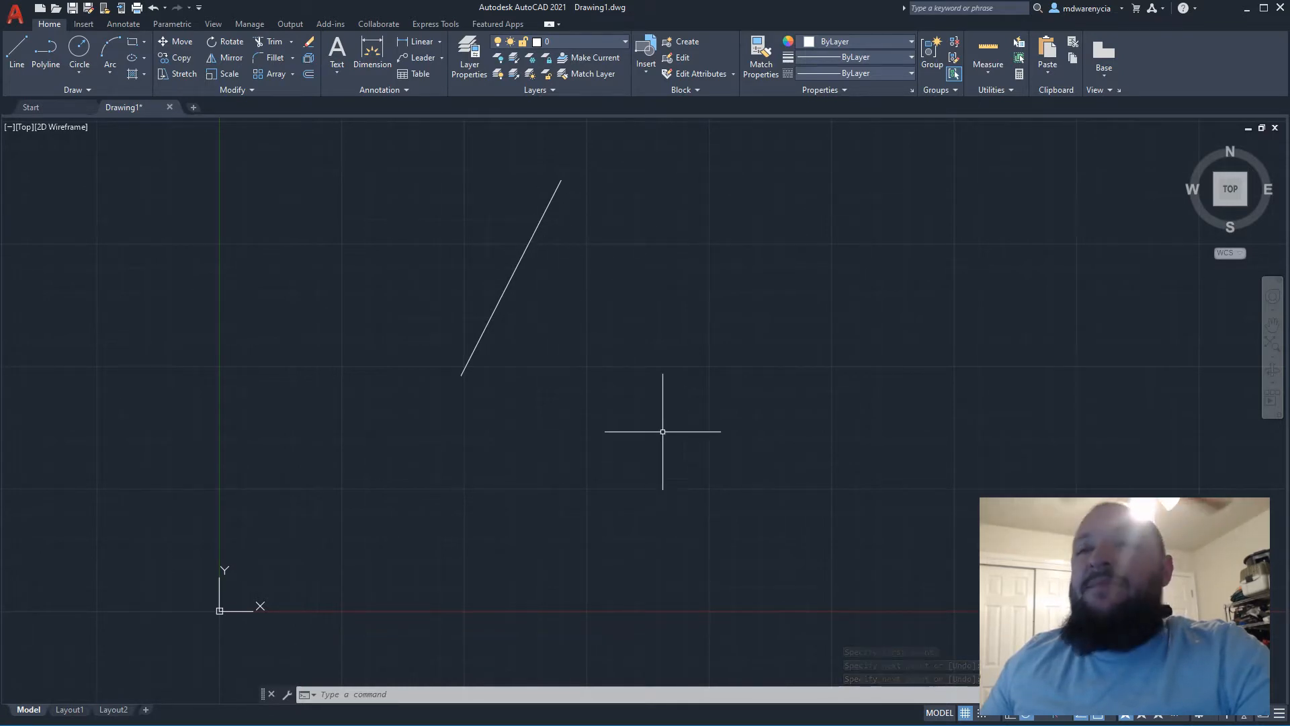
Repeat the Line command to draw three more separate diagonal lines, spaced one after another to the right of the first
key(Return)
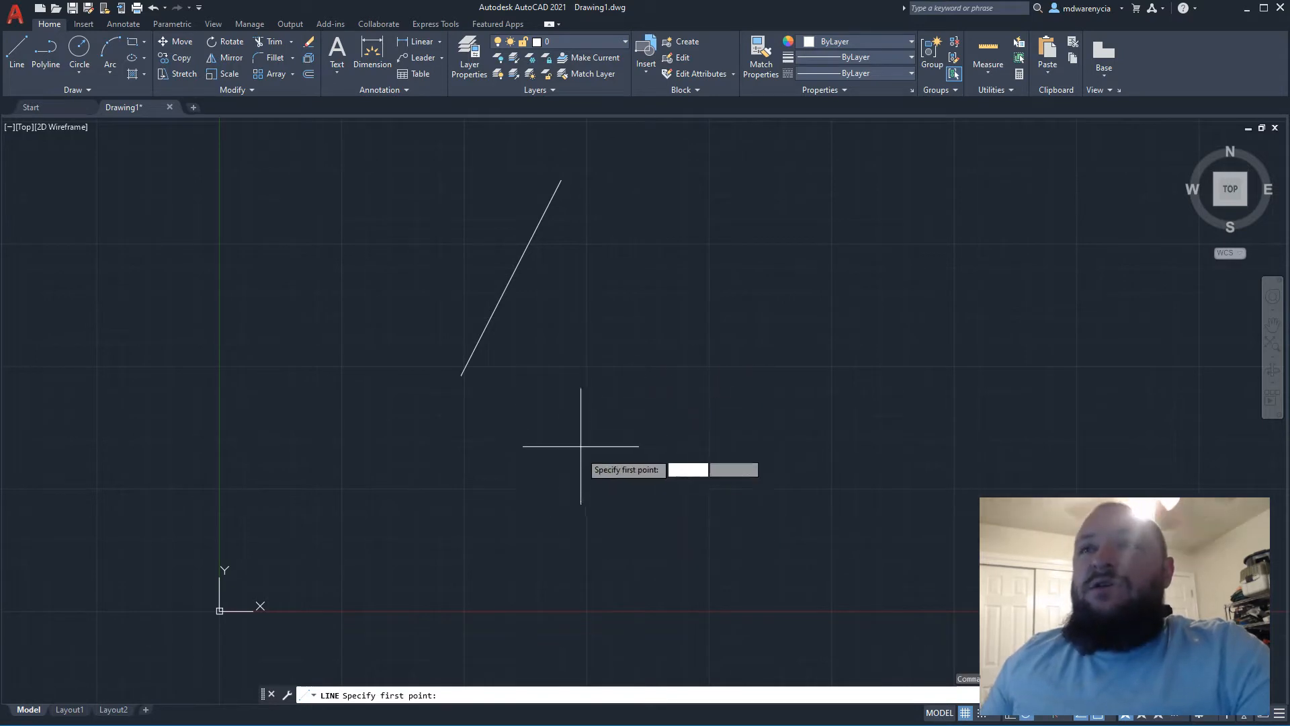
click(561, 415)
click(738, 220)
key(Return)
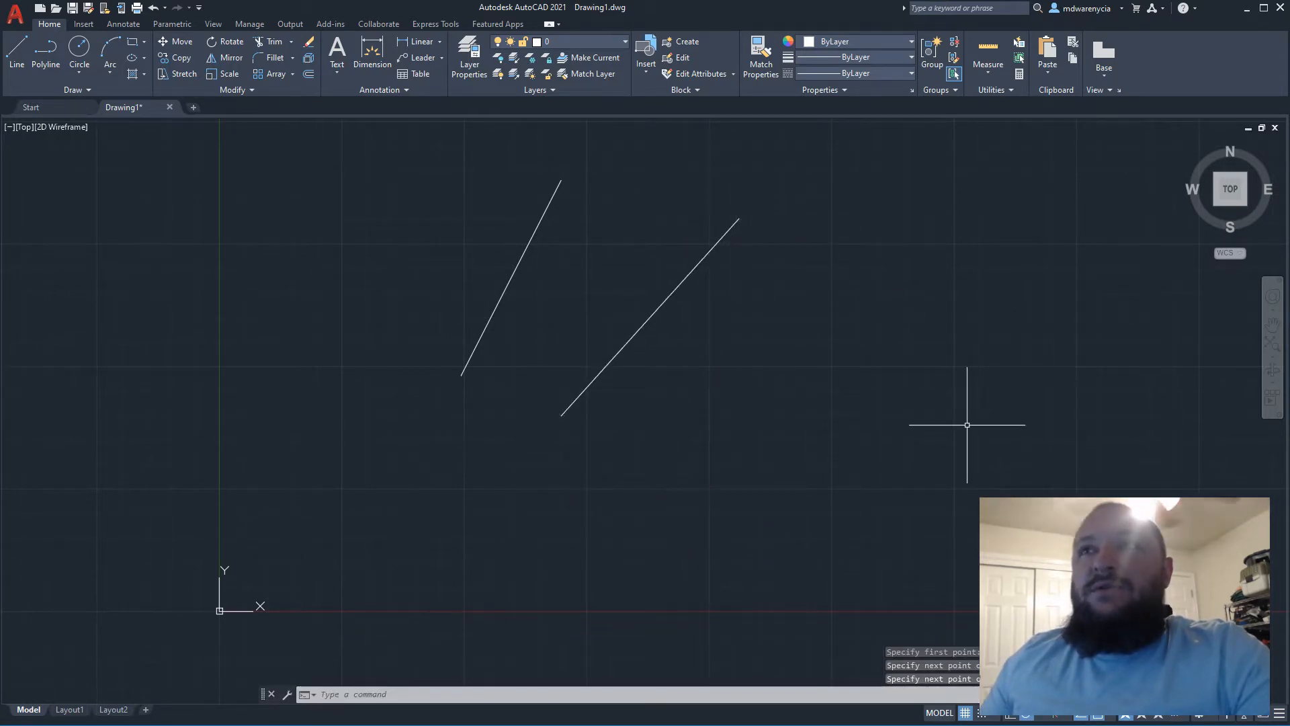
key(Return)
click(651, 454)
click(922, 233)
key(Return)
key(Return)
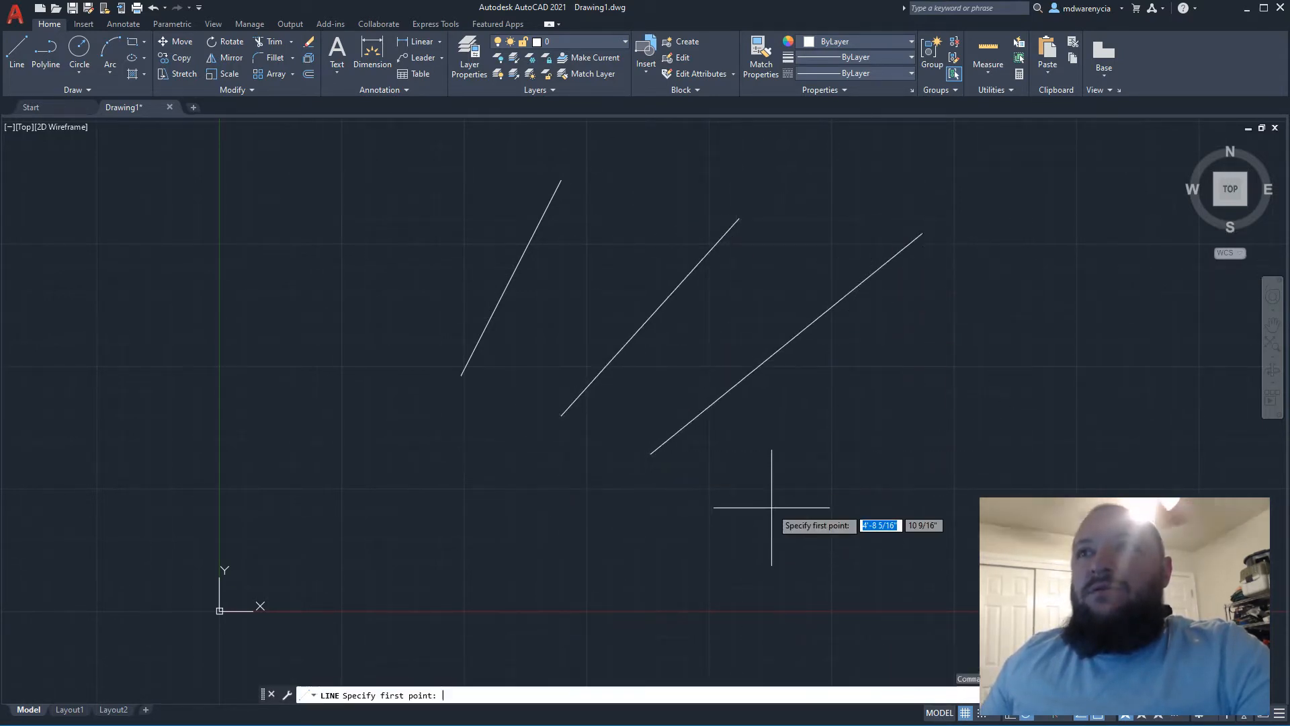
click(780, 500)
click(1114, 254)
key(Return)
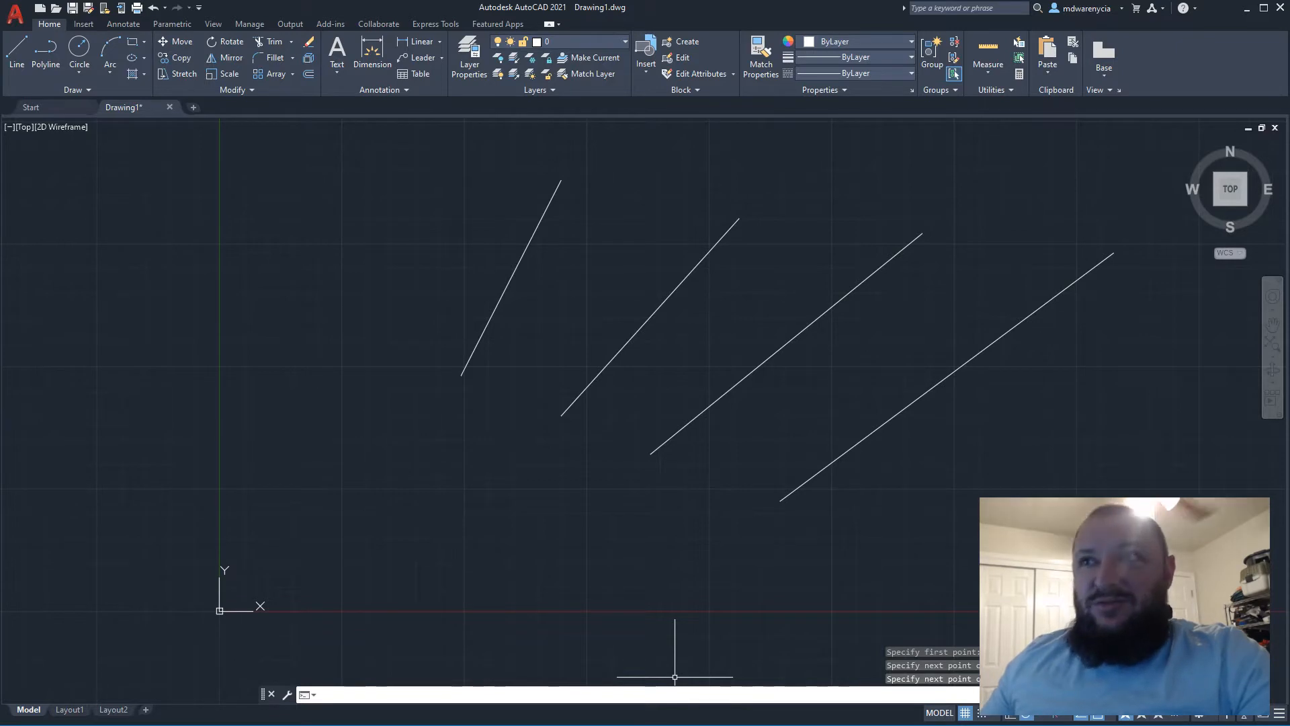
Undo all four diagonal practice lines
key(ctrl+z)
key(ctrl+z)
key(ctrl+z)
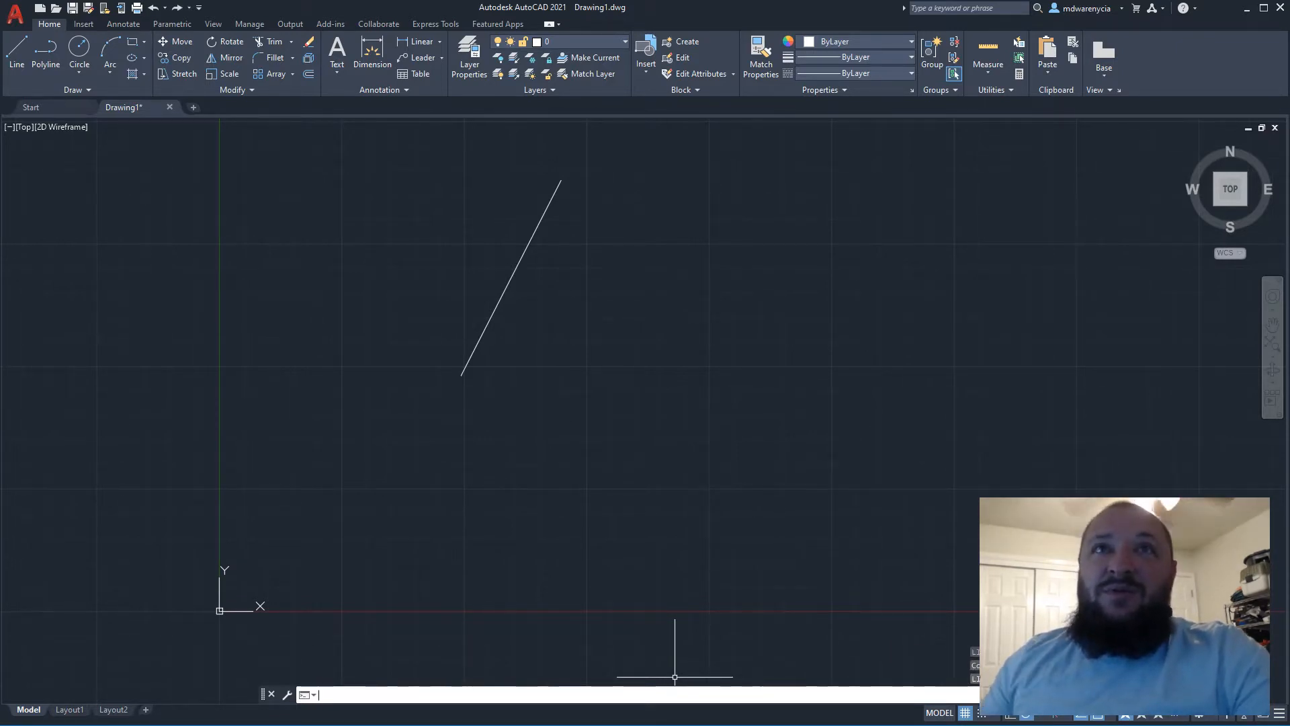
key(Escape)
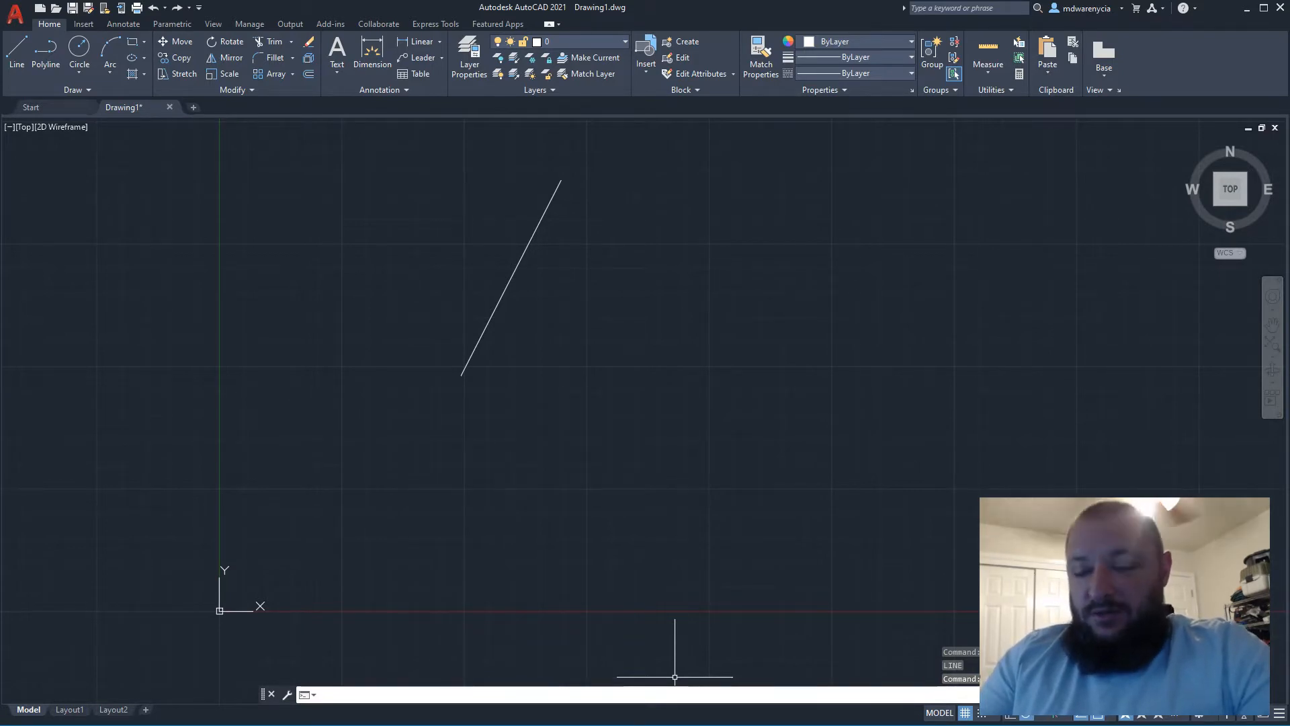
key(ctrl+z)
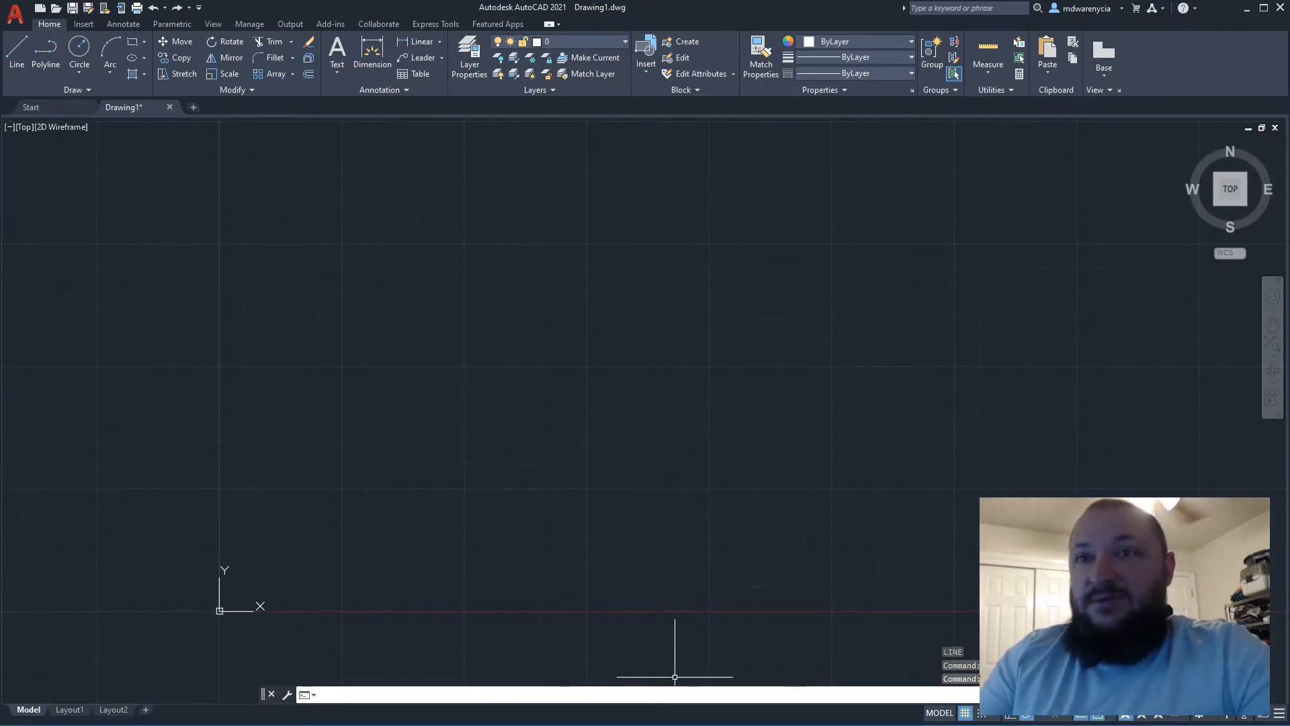
Draw a line segment starting at the absolute point 1',1' with its next point at the relative offset 1',2'
text(l)
key(Return)
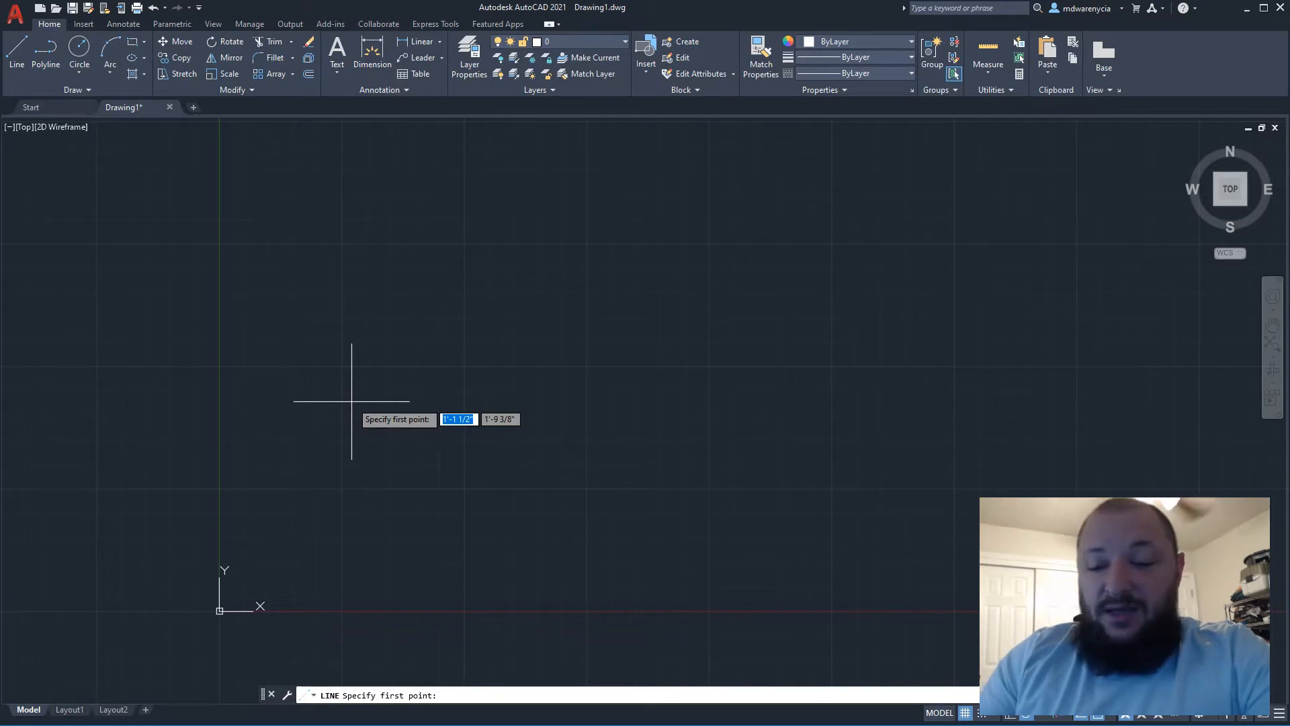
text(1')
key(Tab)
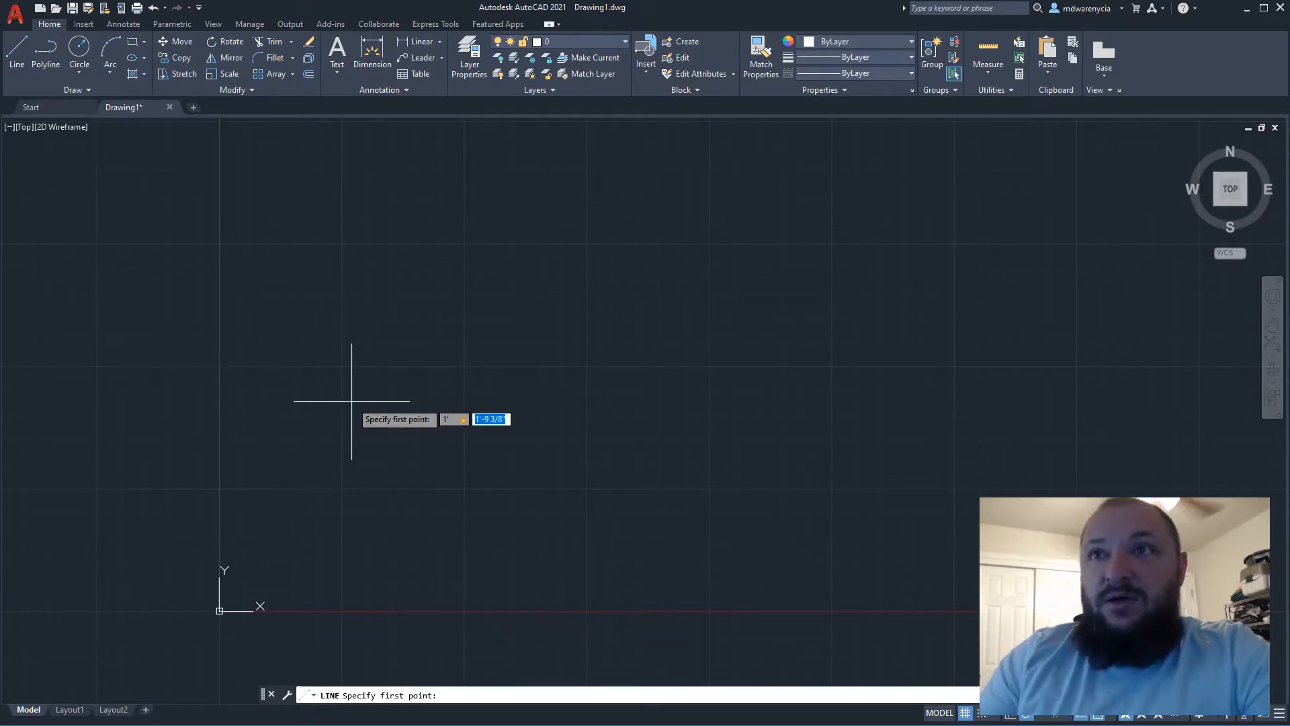
text(1')
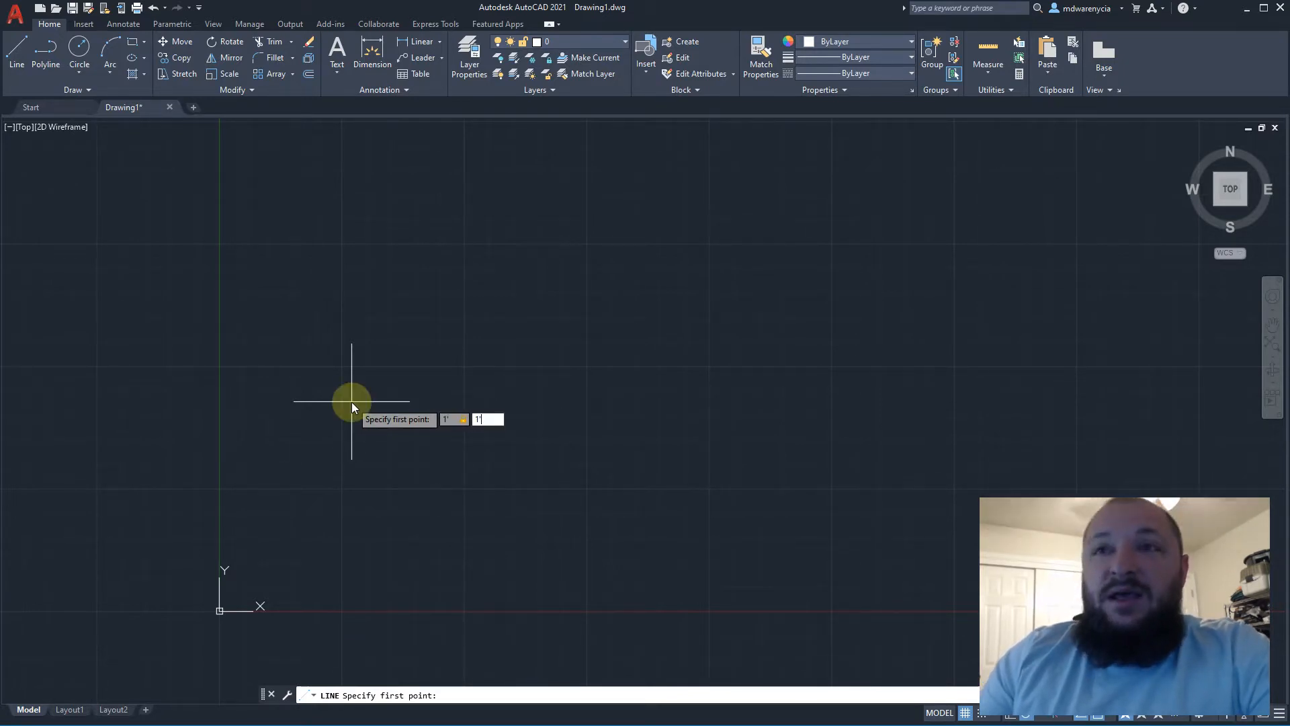
key(Return)
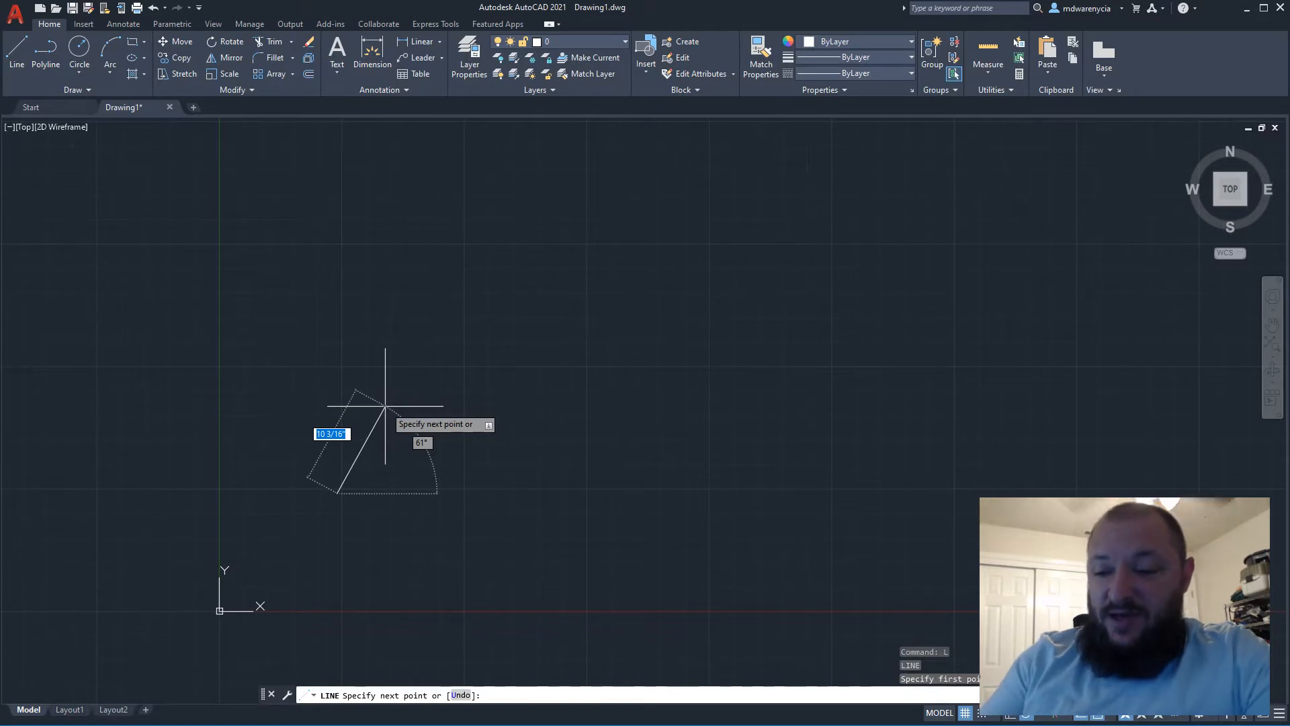
text(1',)
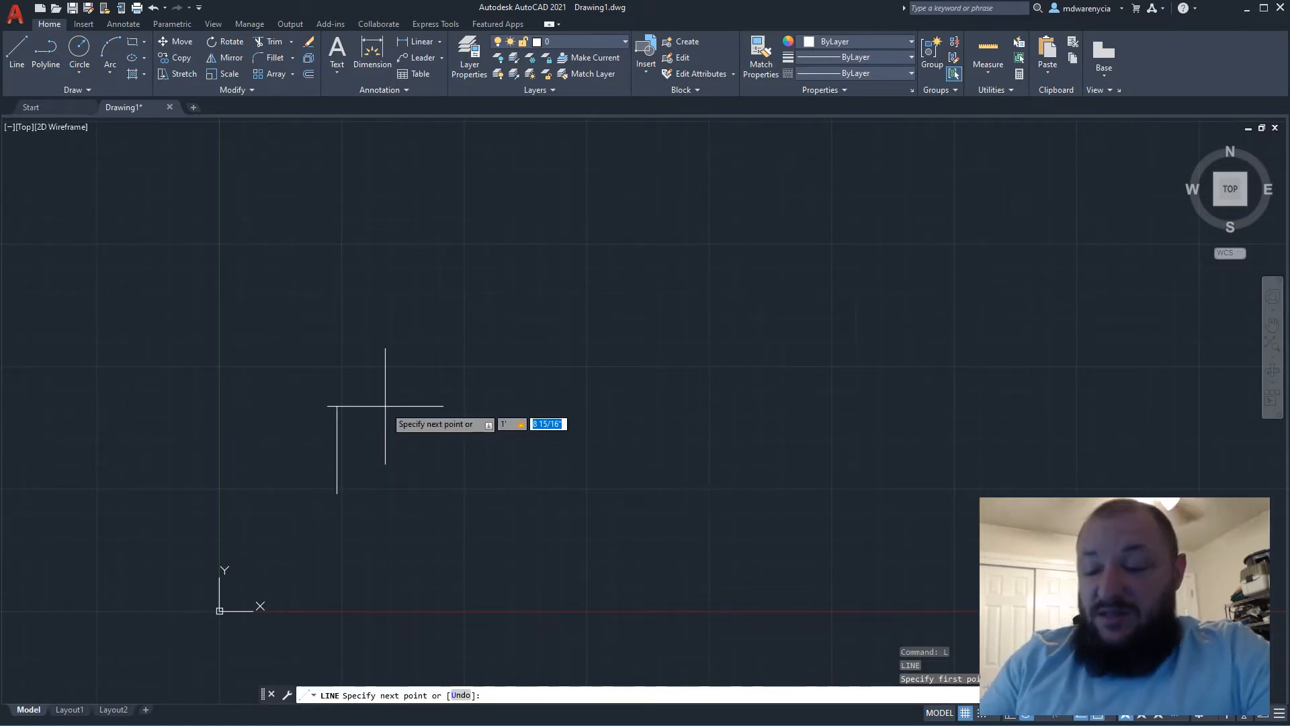
text(2')
key(Return)
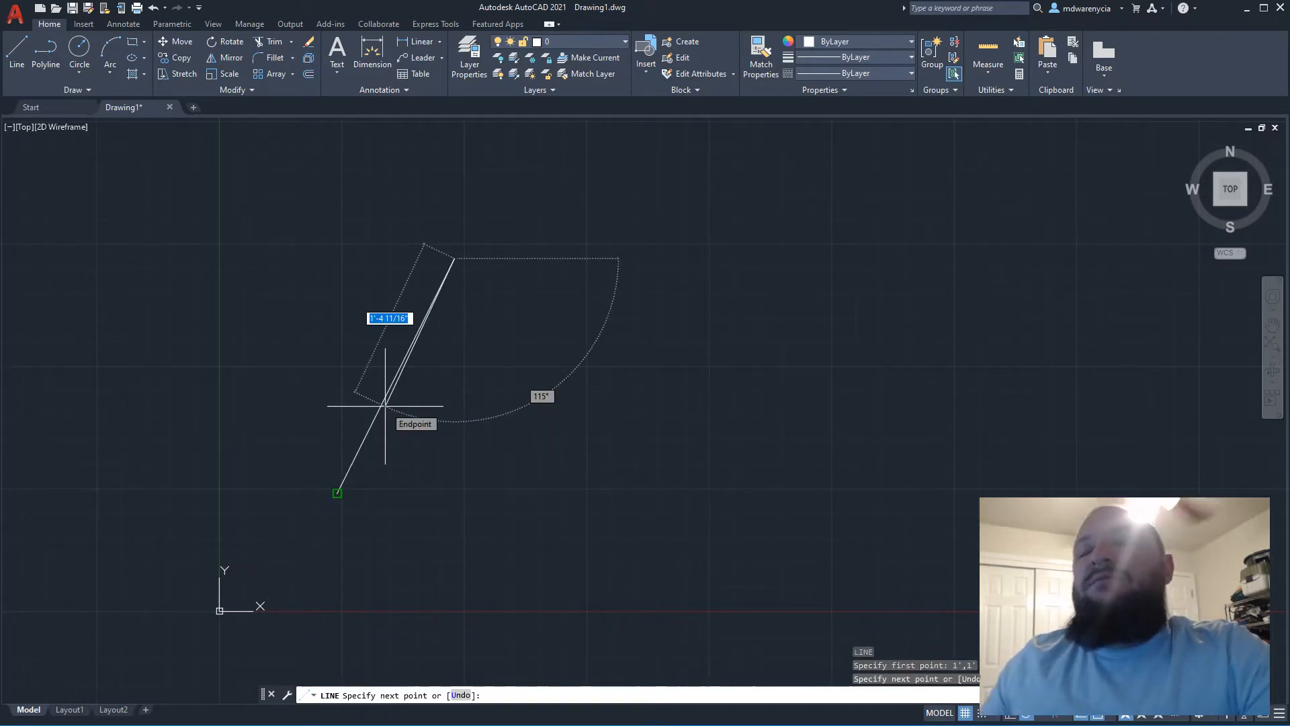
Undo that segment, draw one from the same start point to the relative offset 0',1', and finish the line
click(384, 405)
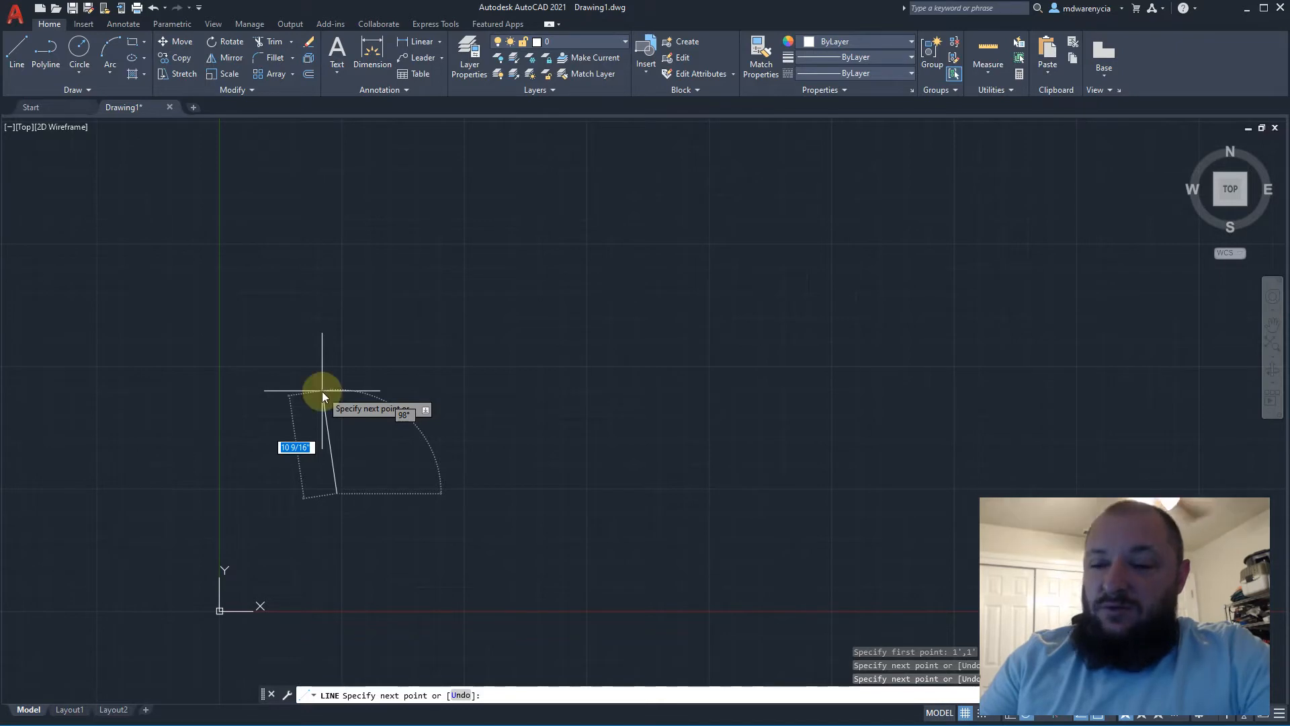
text(1')
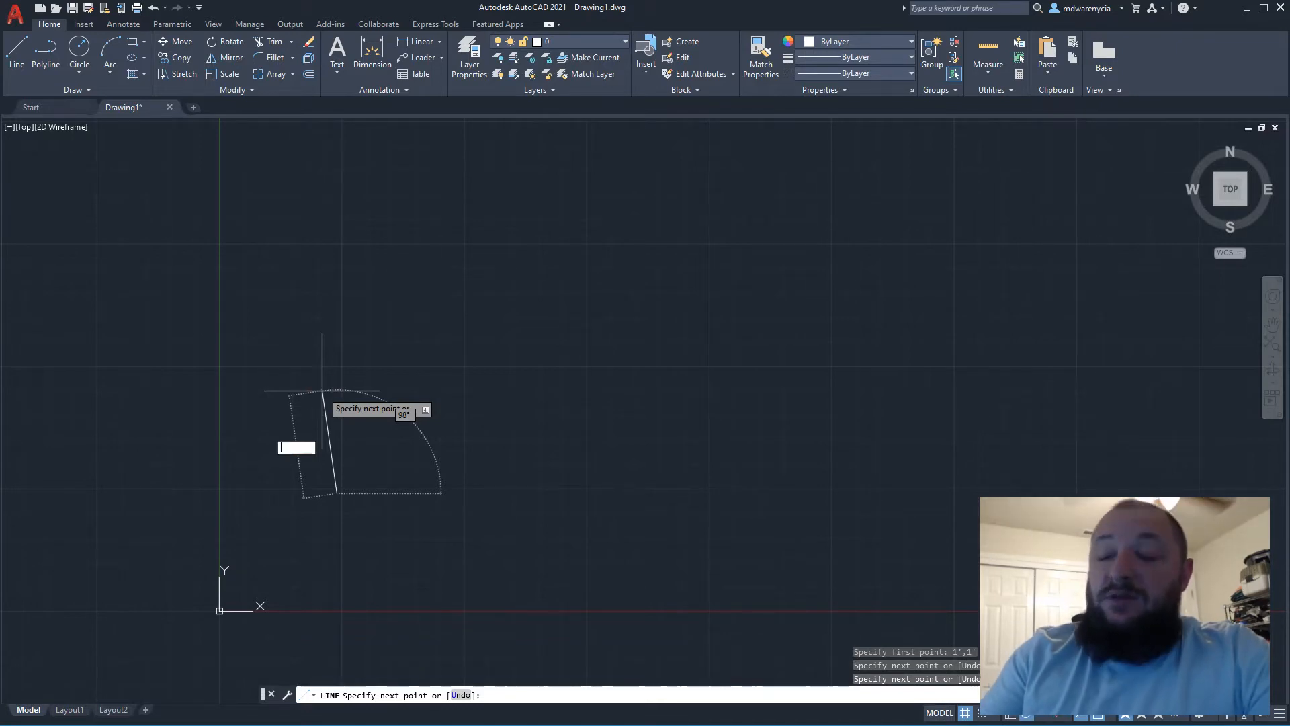
text(0',1')
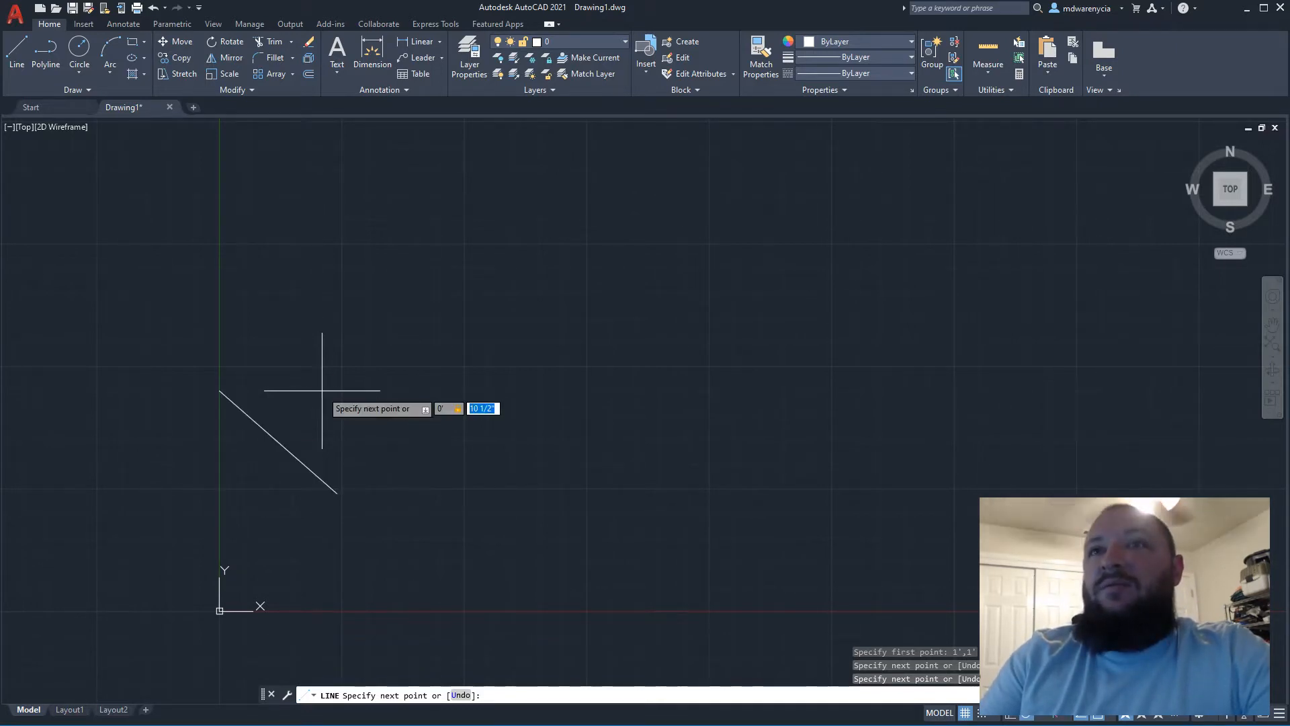
key(Return)
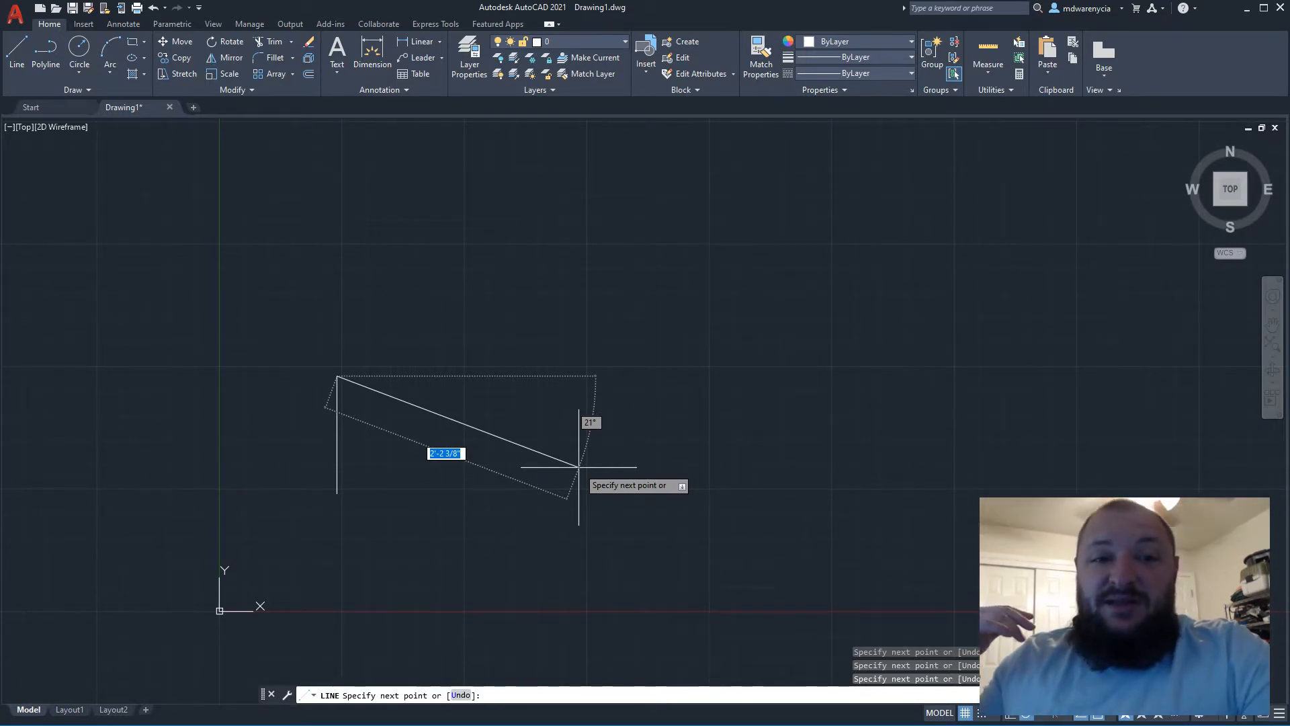
key(Escape)
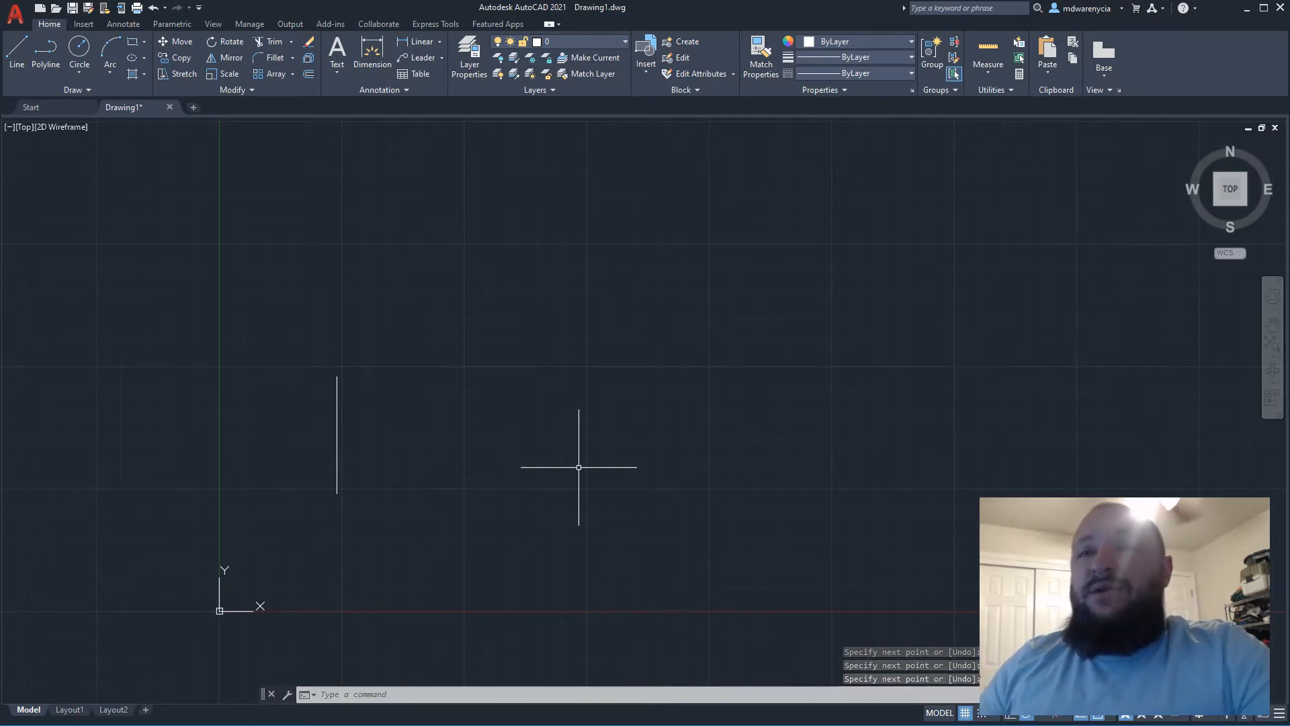
Draw a separate line 2' long at 45°, starting in the open area to the lower right of the vertical line
text(l)
key(Return)
click(438, 517)
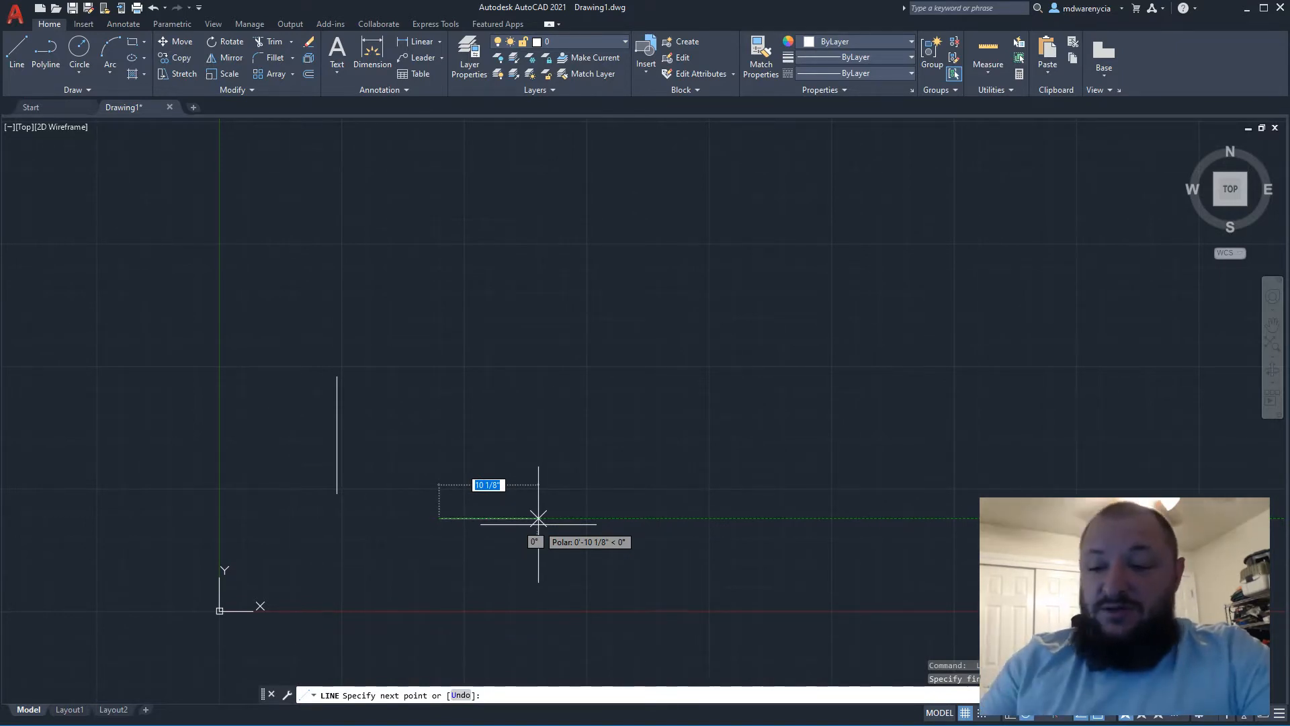
text(2')
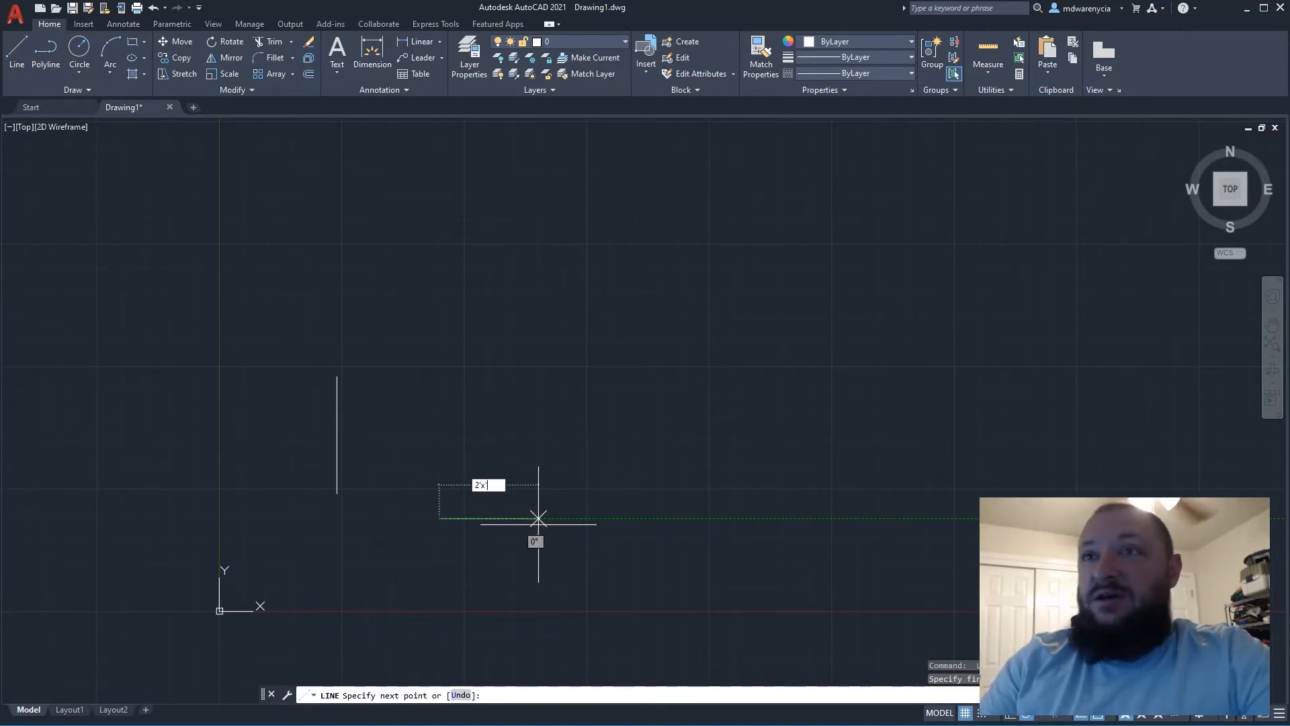
key(Tab)
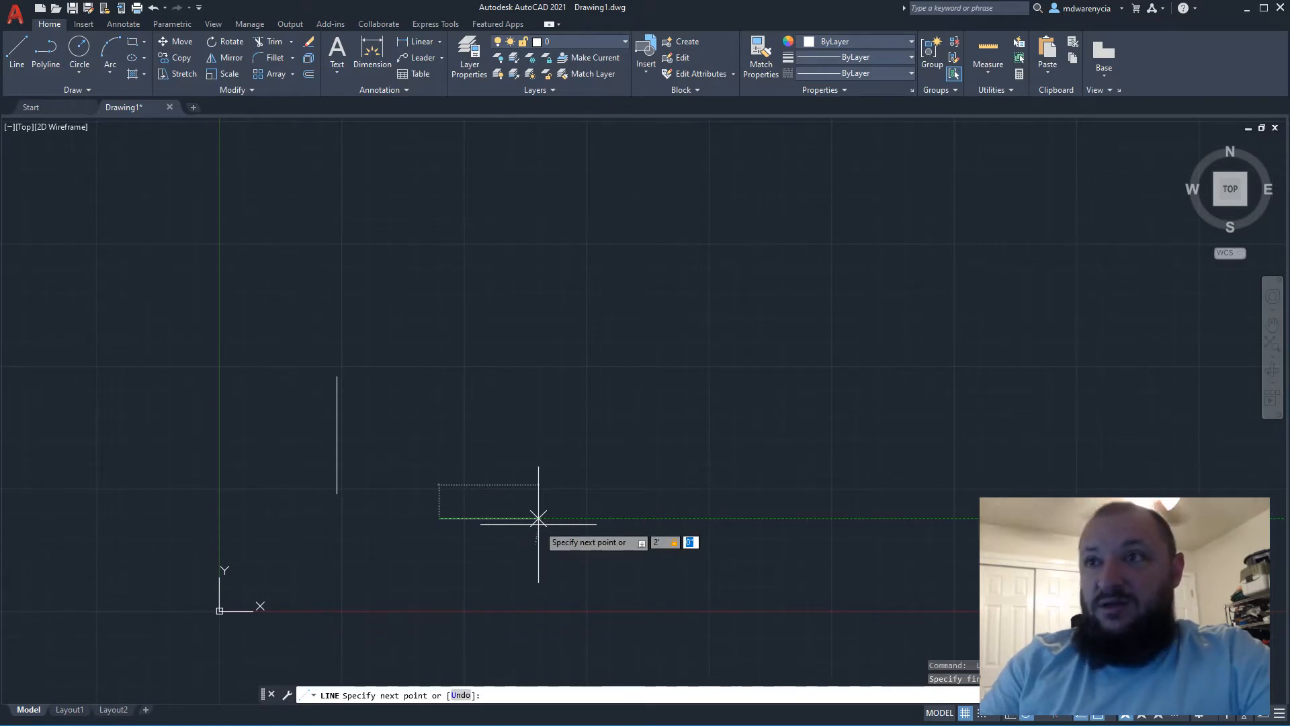
text(45)
key(Return)
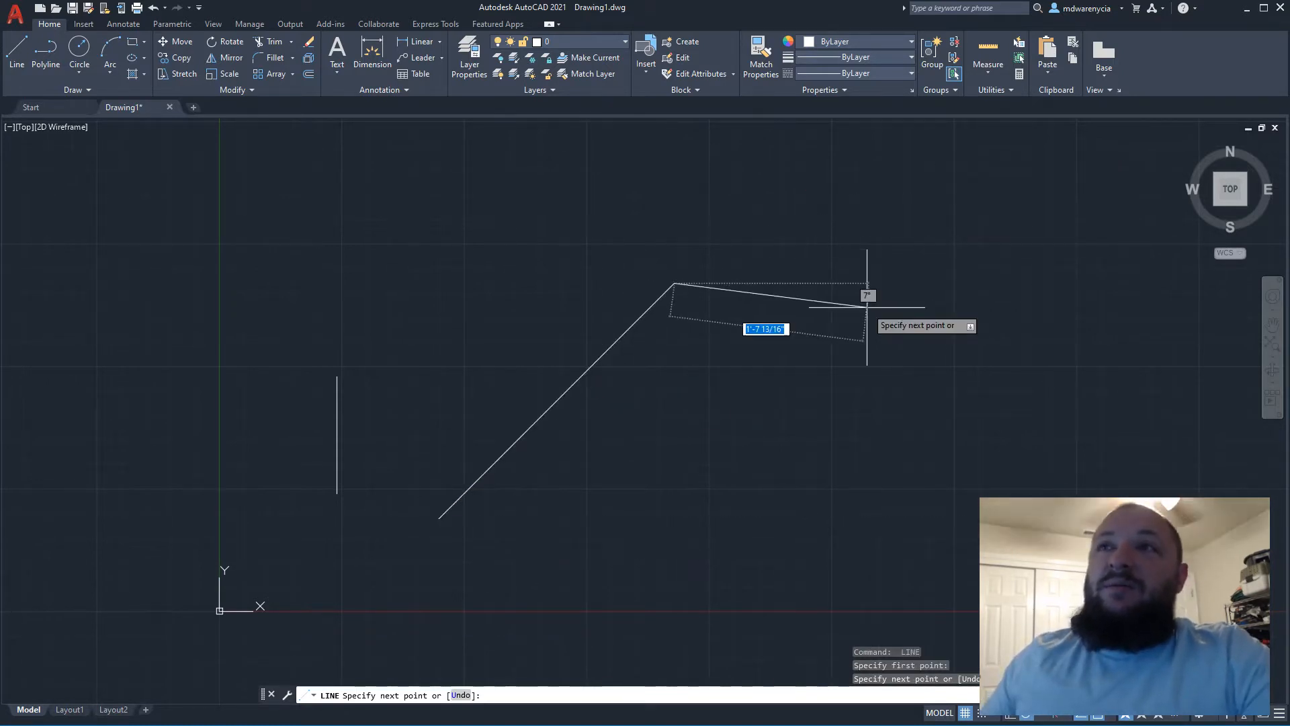
key(Return)
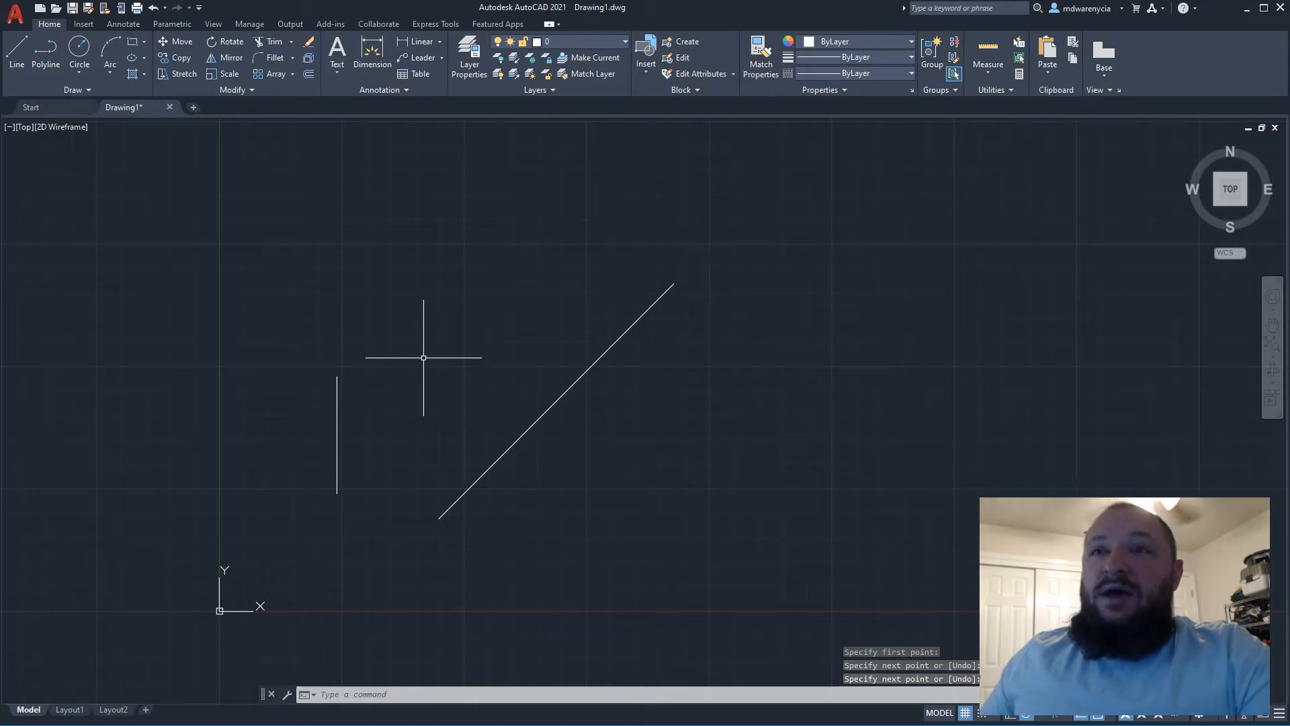
Undo both the angled line and the vertical line
key(ctrl+z)
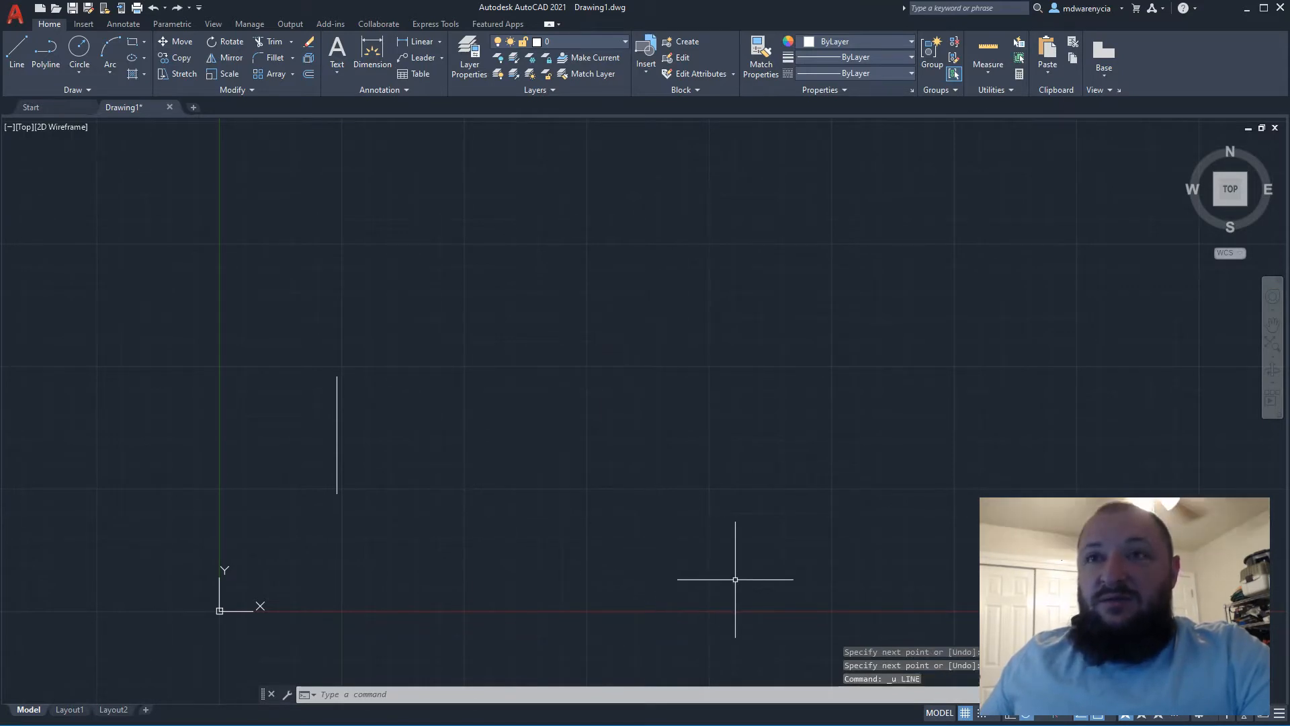
key(ctrl+z)
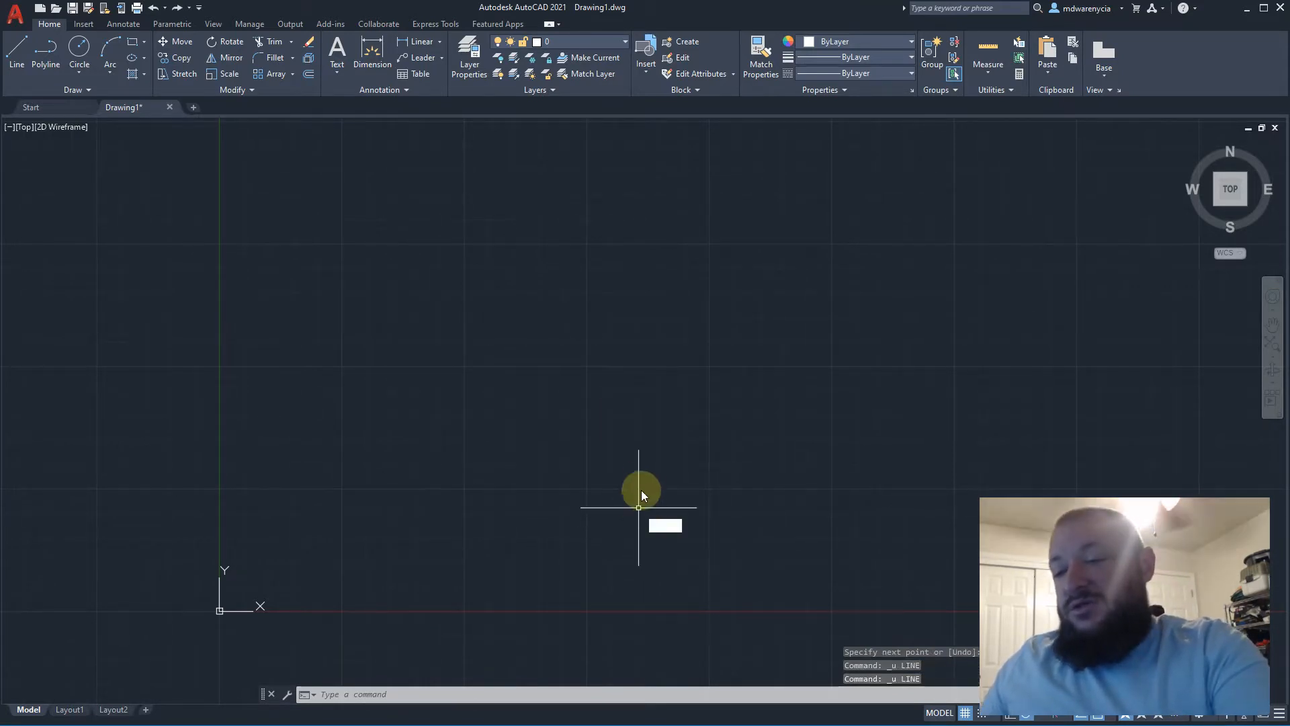
Begin a new line up and to the right of the origin with a 1' segment at 0°, undoing any stray extra segment
text(l)
key(Return)
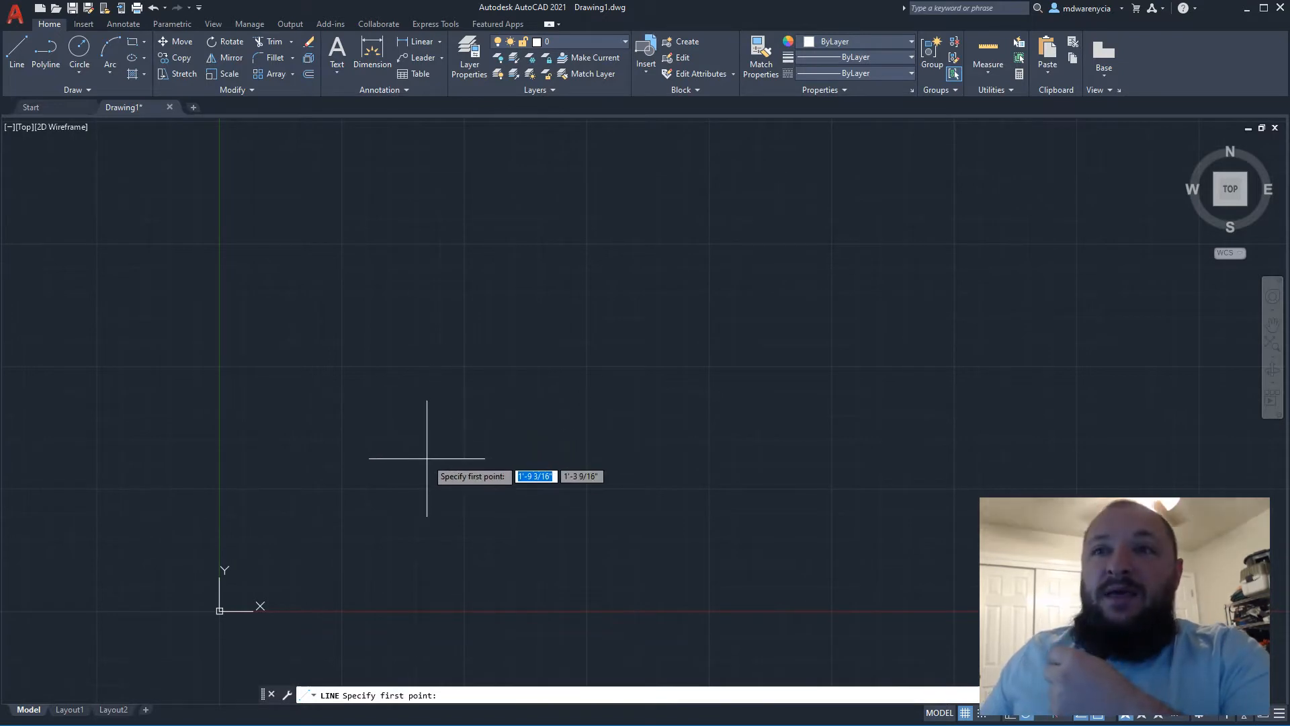
click(423, 481)
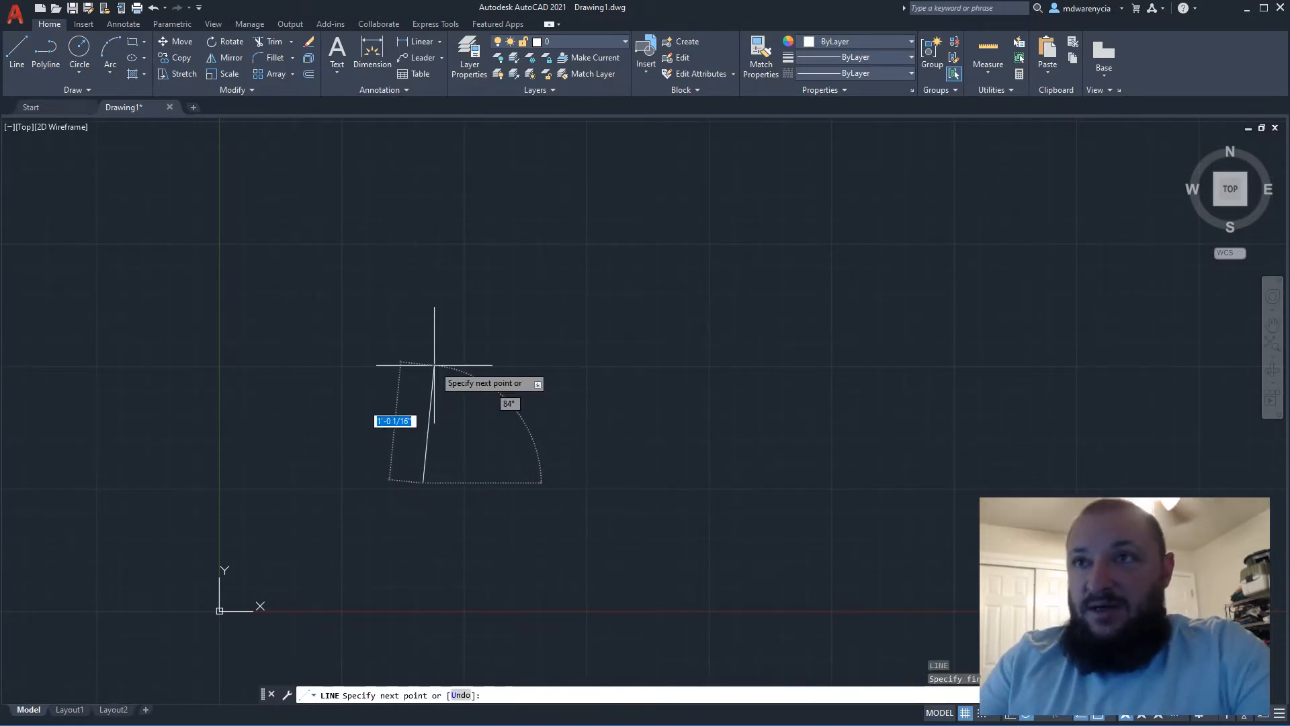
text(1')
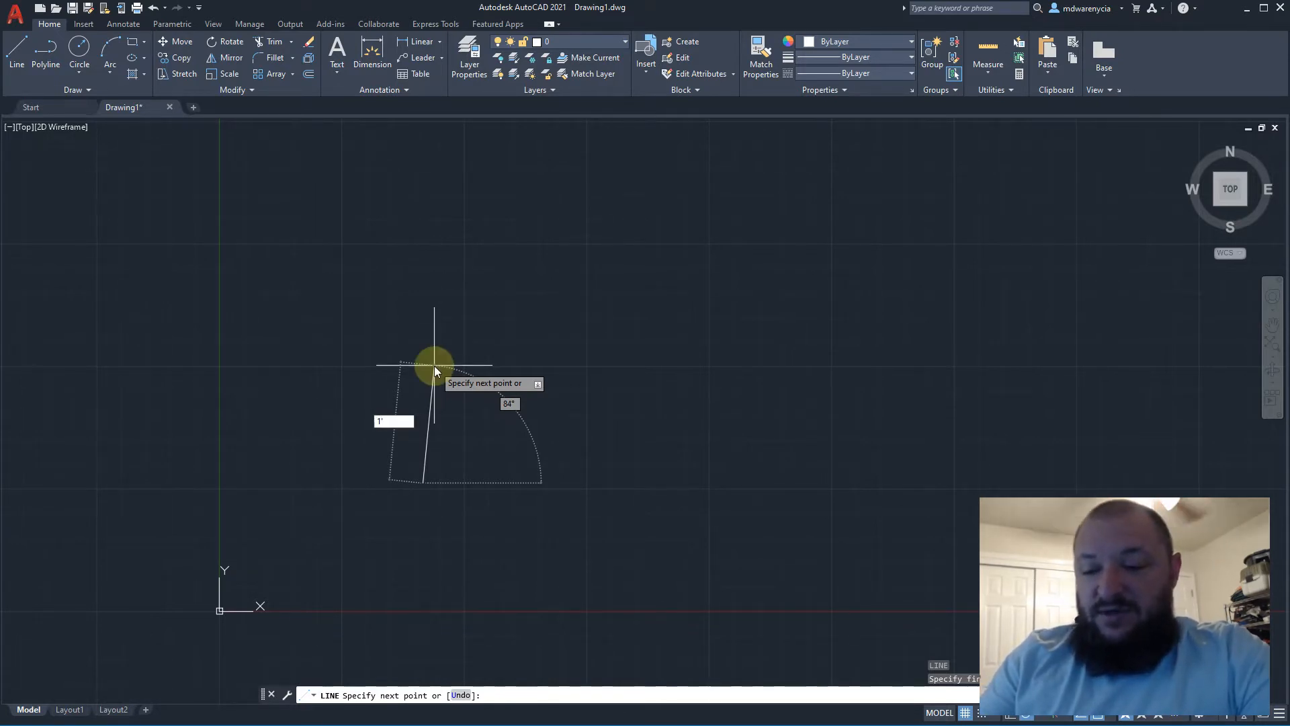
key(Tab)
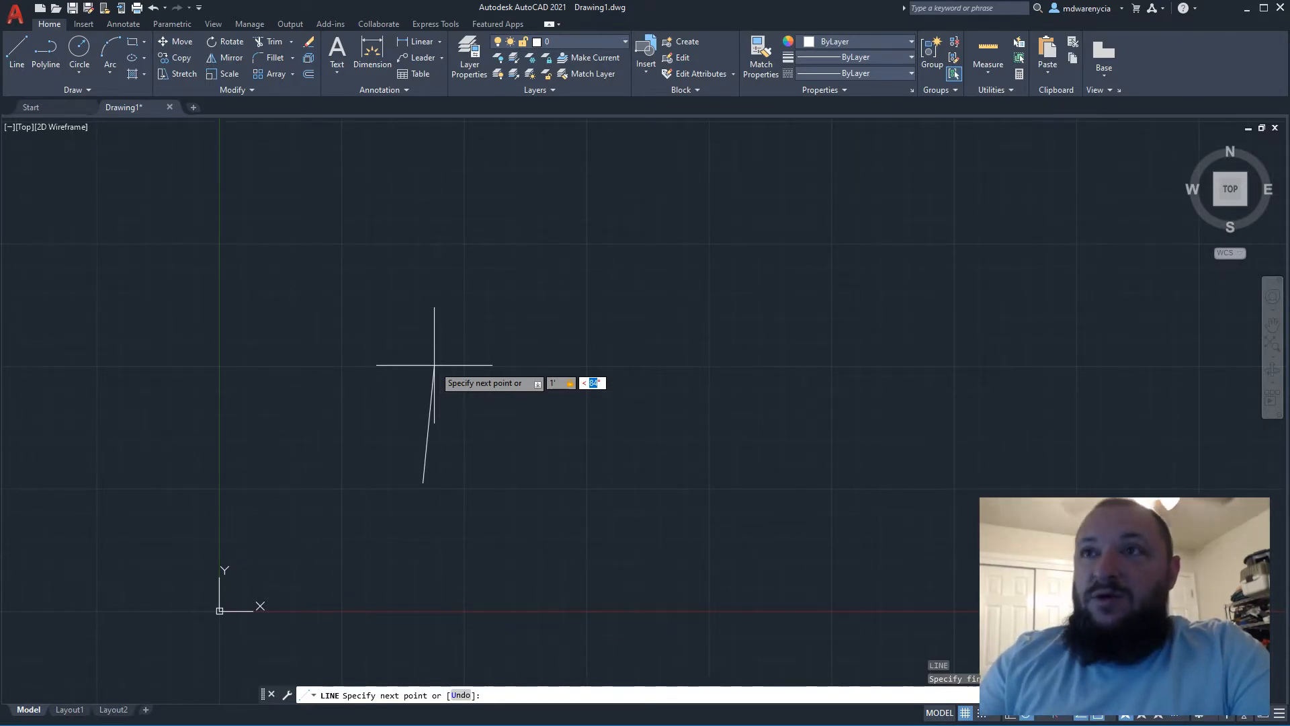
text(0)
key(Return)
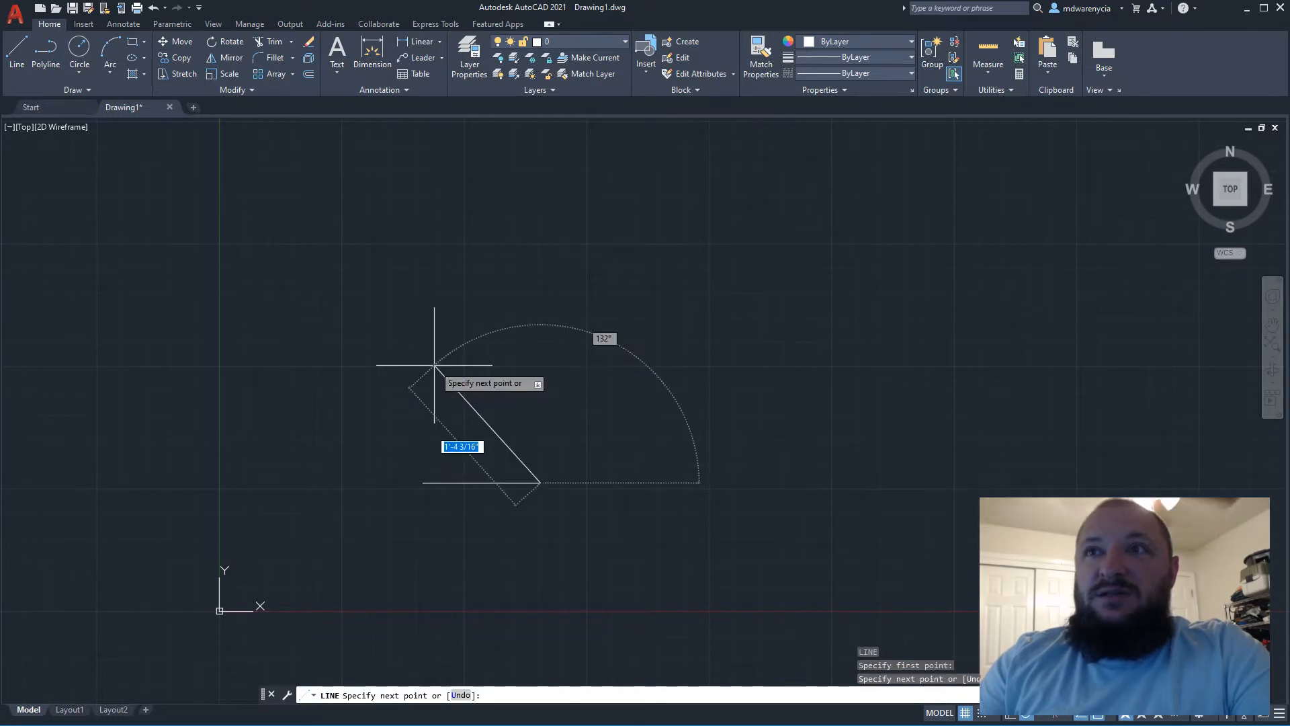
right_click(434, 365)
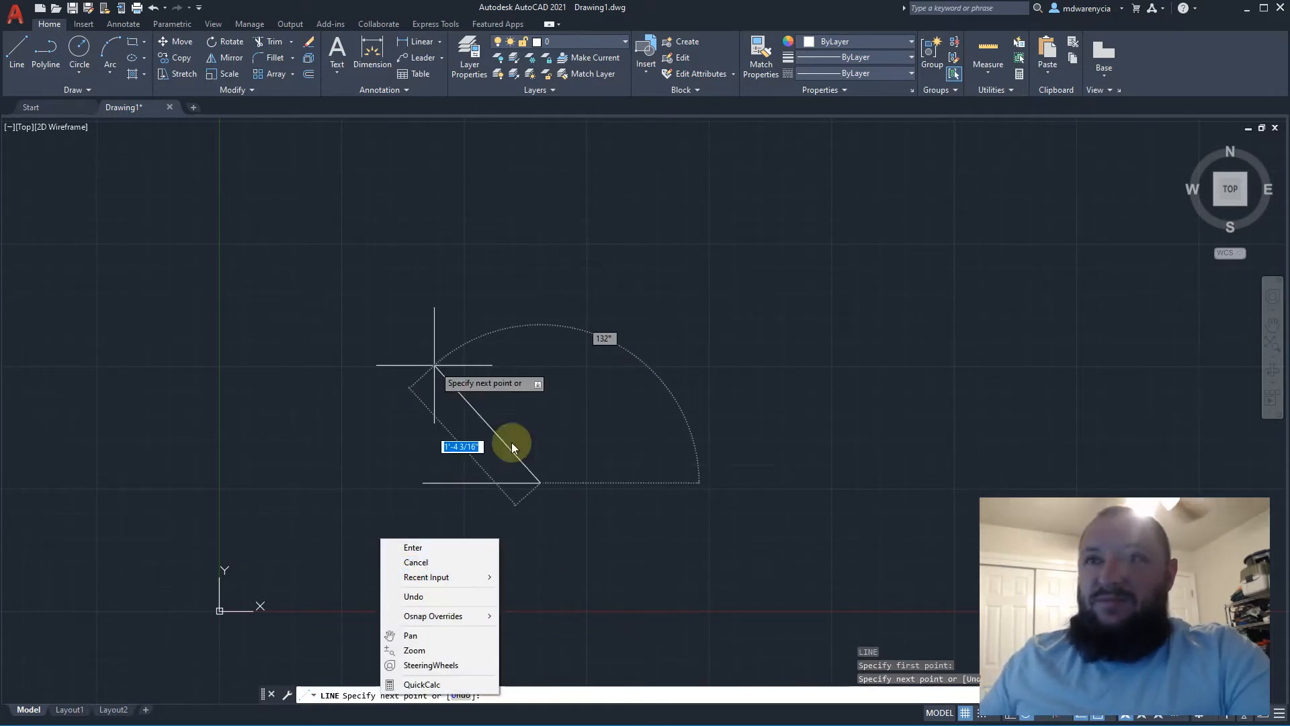
click(474, 389)
text(u)
key(Return)
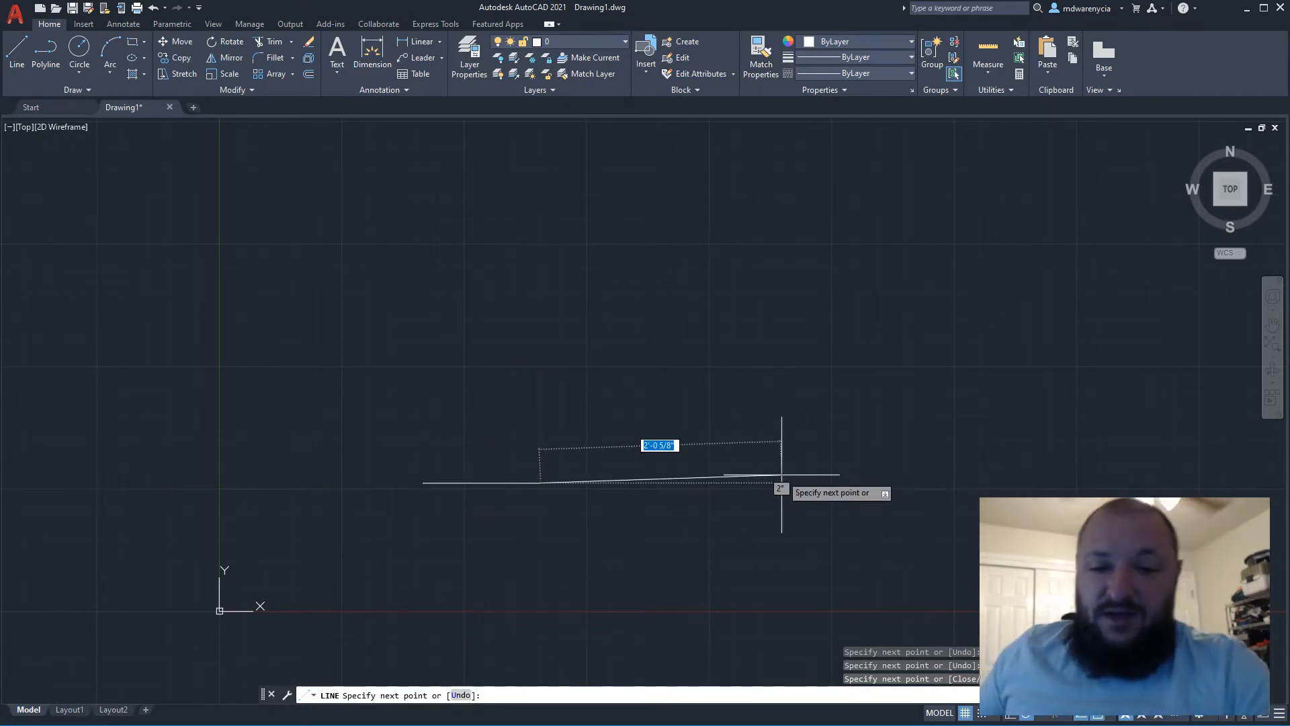
Continue the line from the horizontal segment's right end with a 1' segment at 90°, using distance<angle notation
text(1')
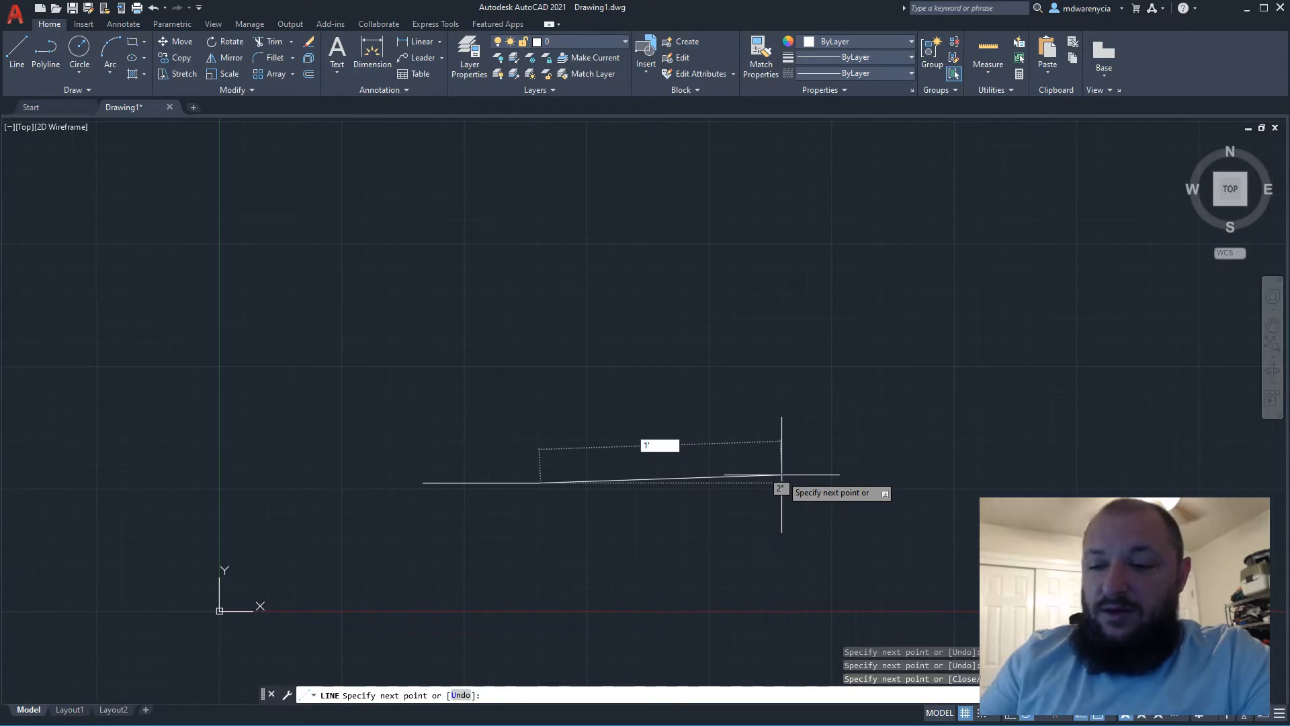
text(<90)
key(Return)
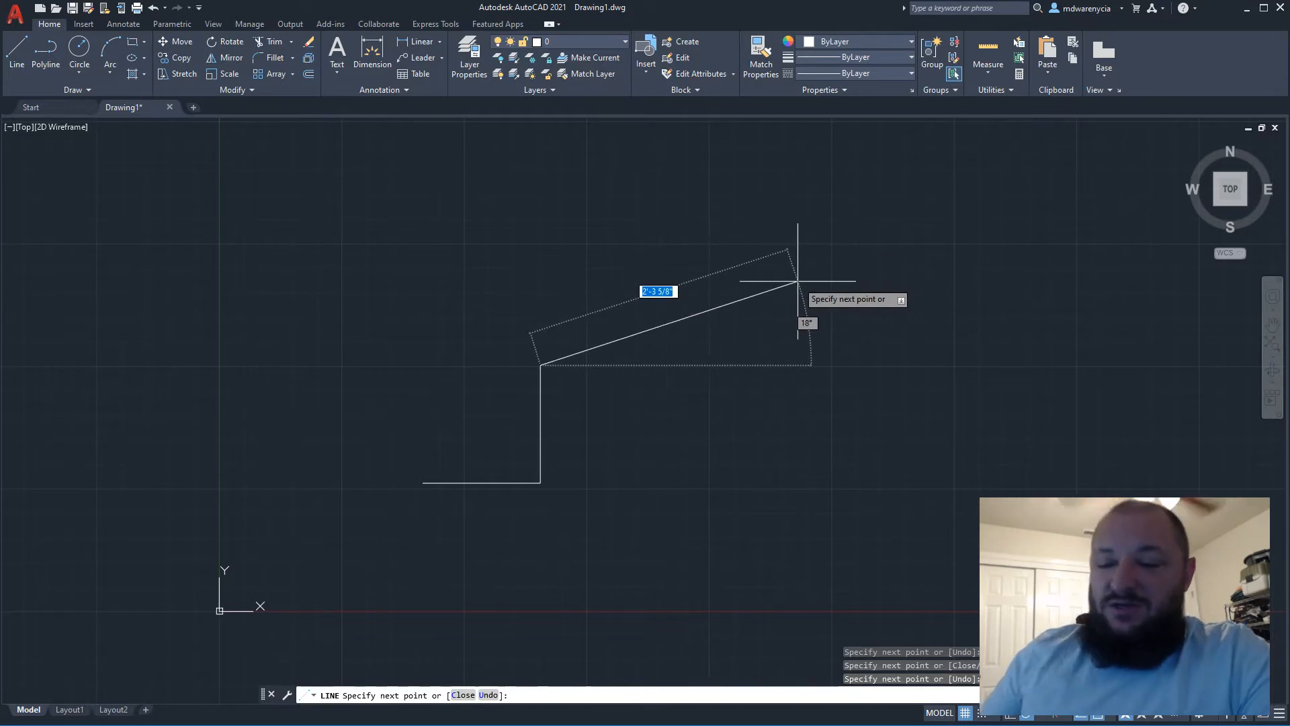
Continue from the upper end of the vertical segment with a 2' segment at -90° and finish the line
text(2')
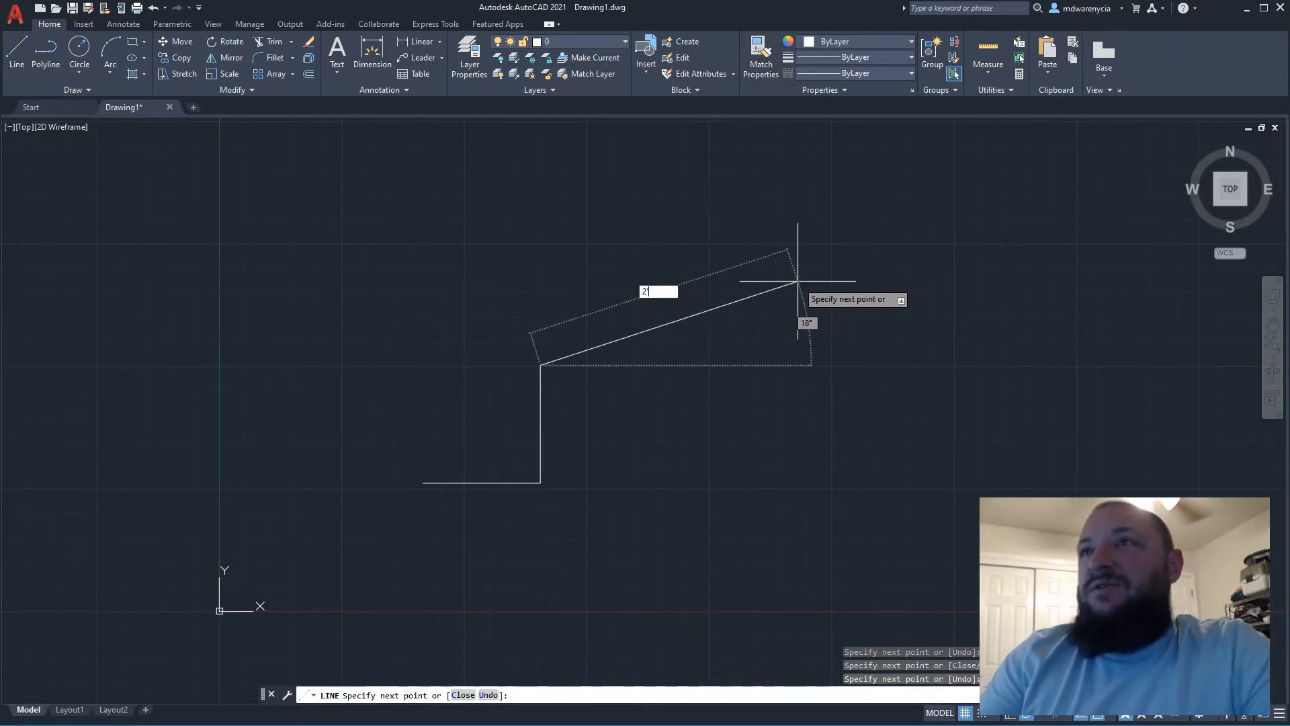
key(Tab)
text(-170)
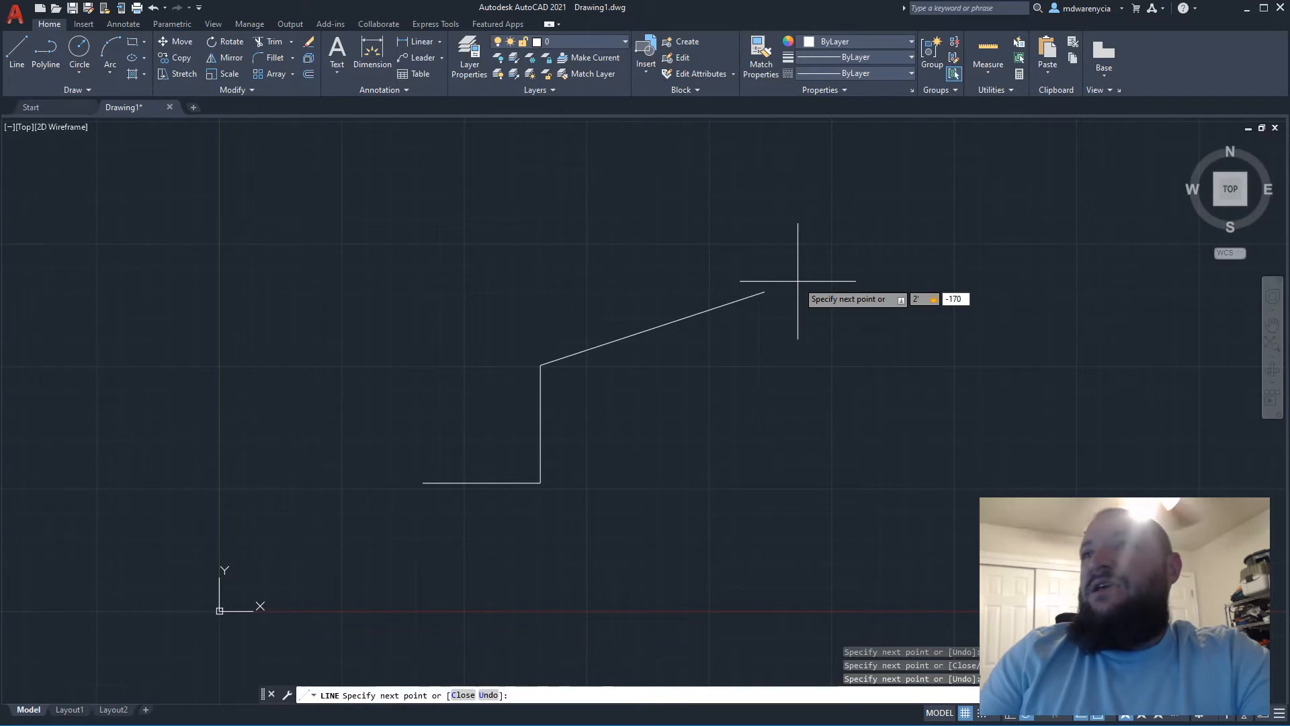
key(BackSpace)
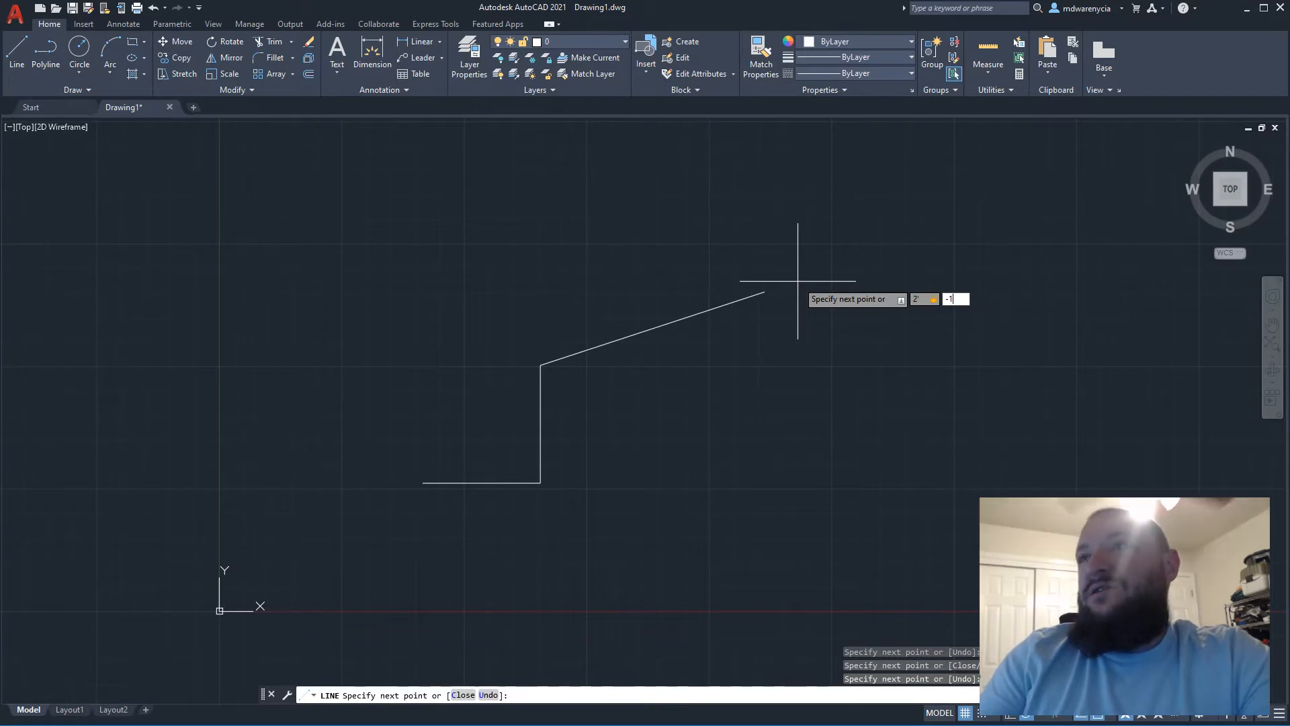
key(BackSpace)
text(90)
key(Return)
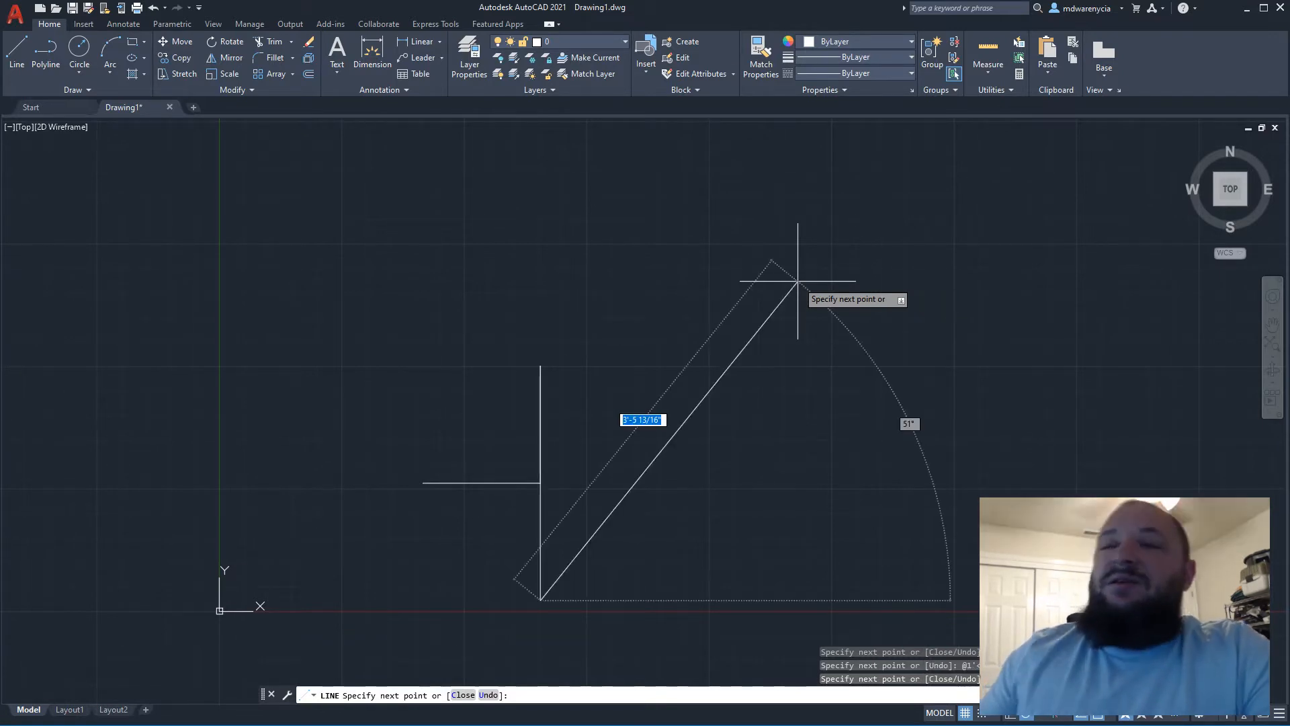
key(Return)
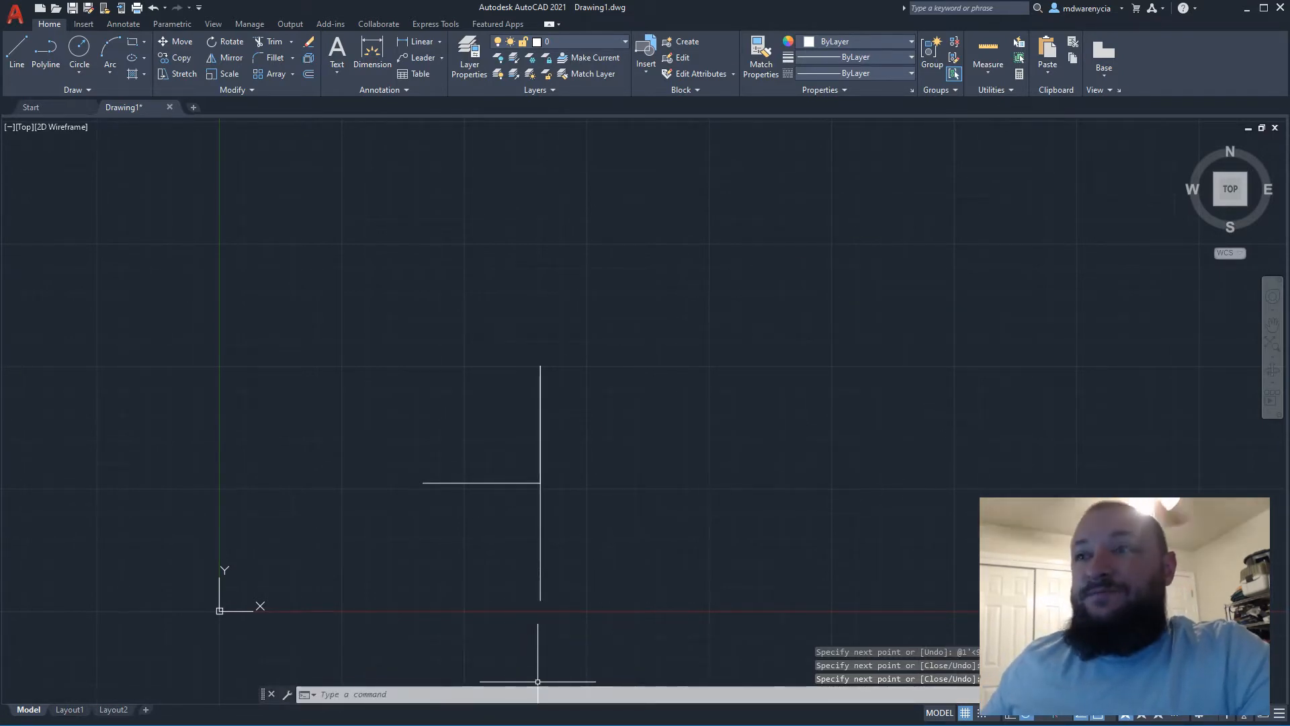
Select all three connected line segments with a crossing window and erase them
click(627, 619)
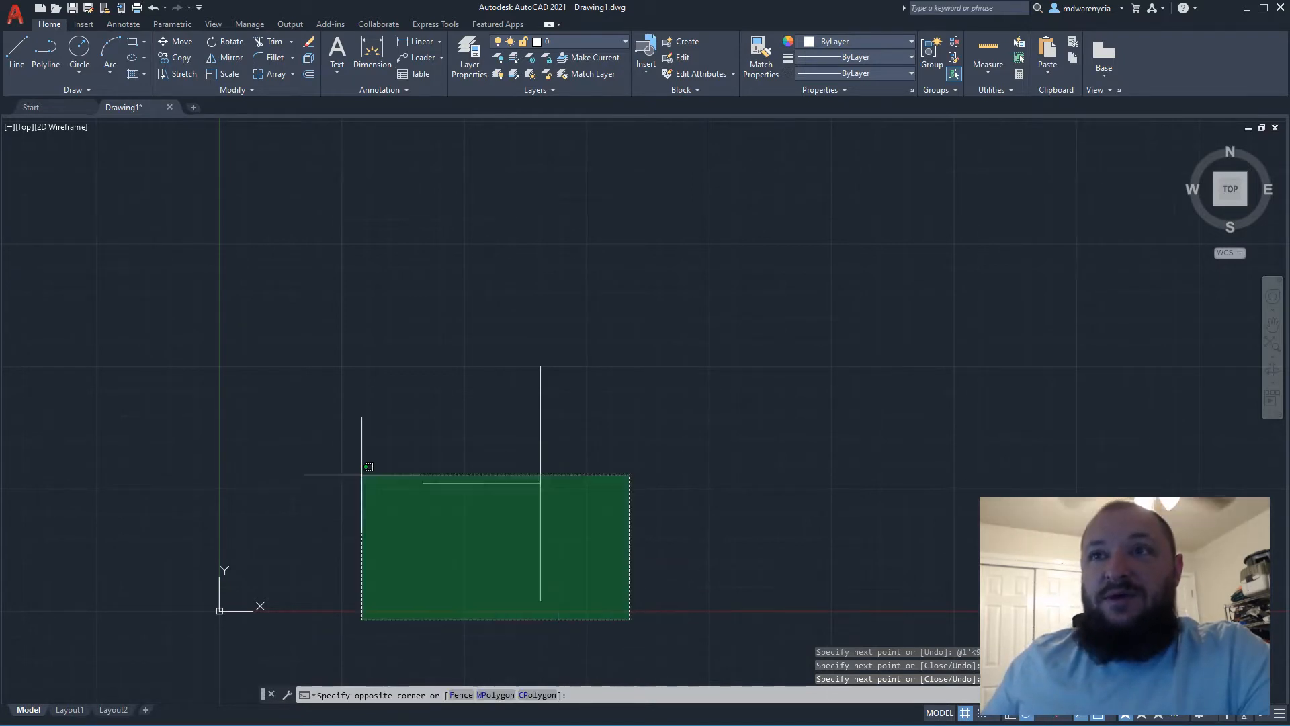
click(310, 313)
key(Delete)
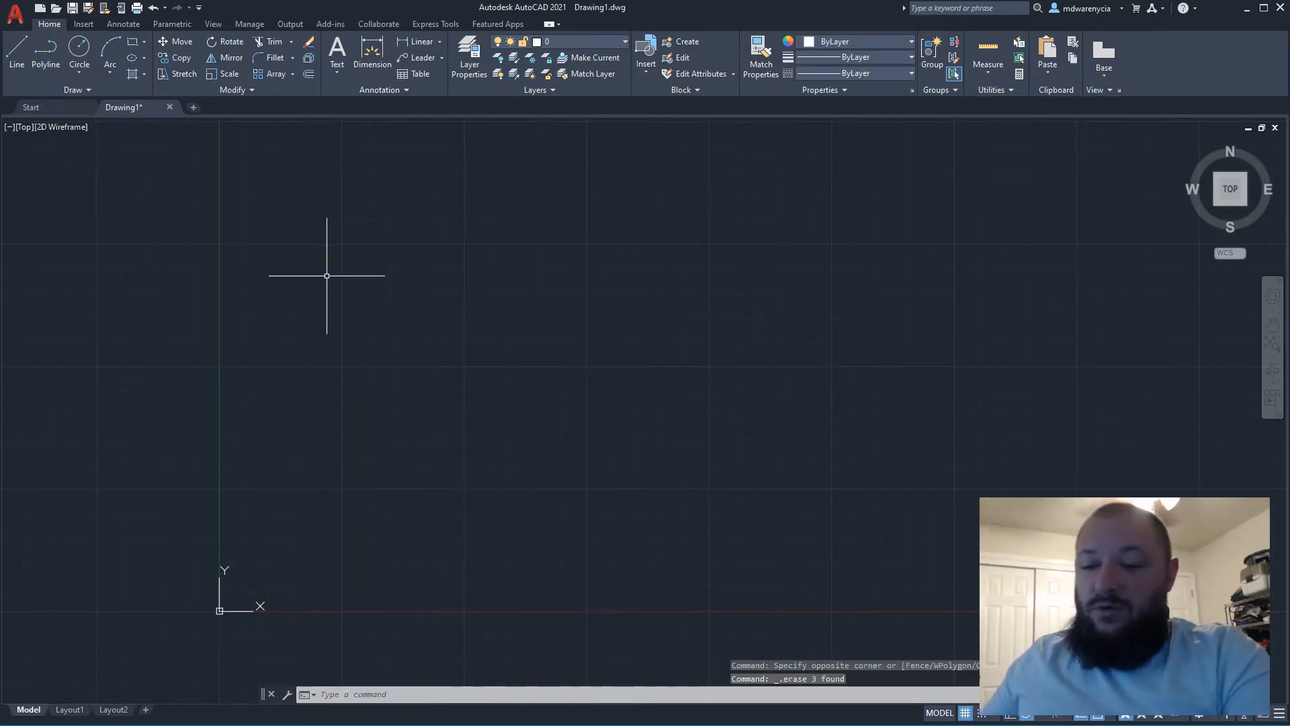
Start a line up and to the right of the origin with a 2' segment straight up and a 1'3" segment at 0°
text(l)
key(Return)
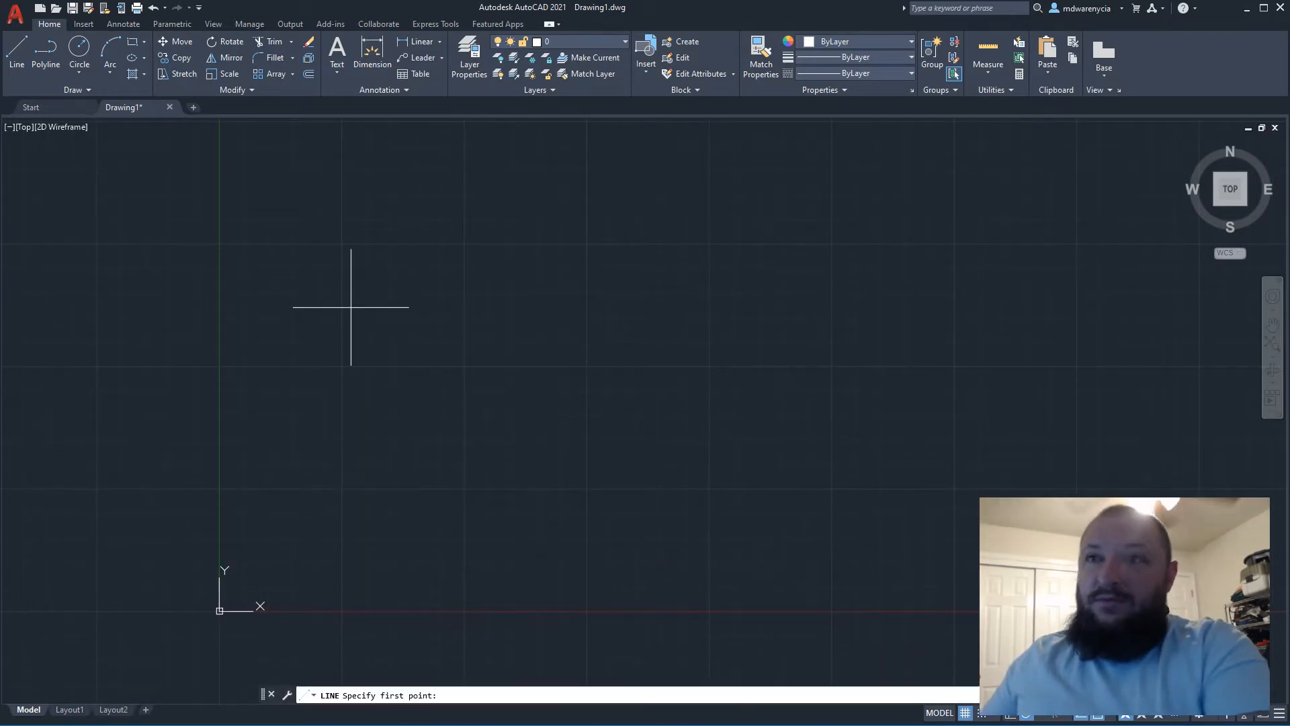
click(459, 492)
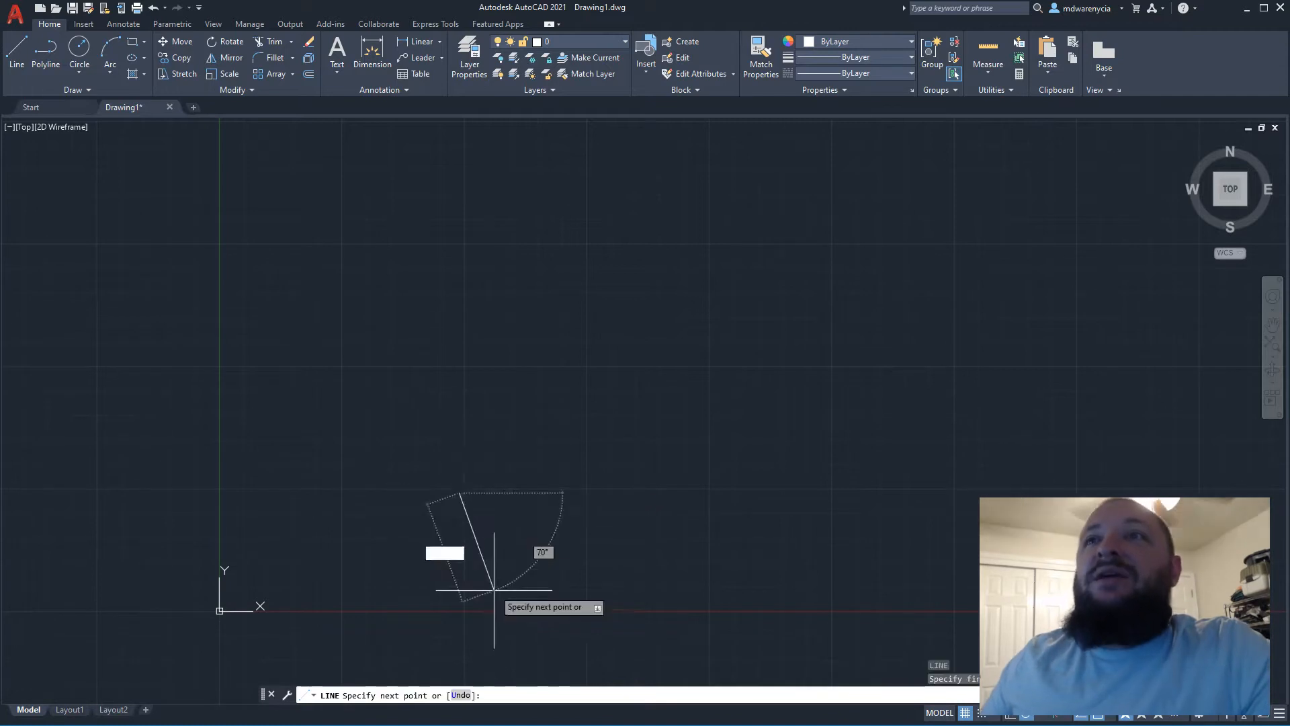
click(459, 234)
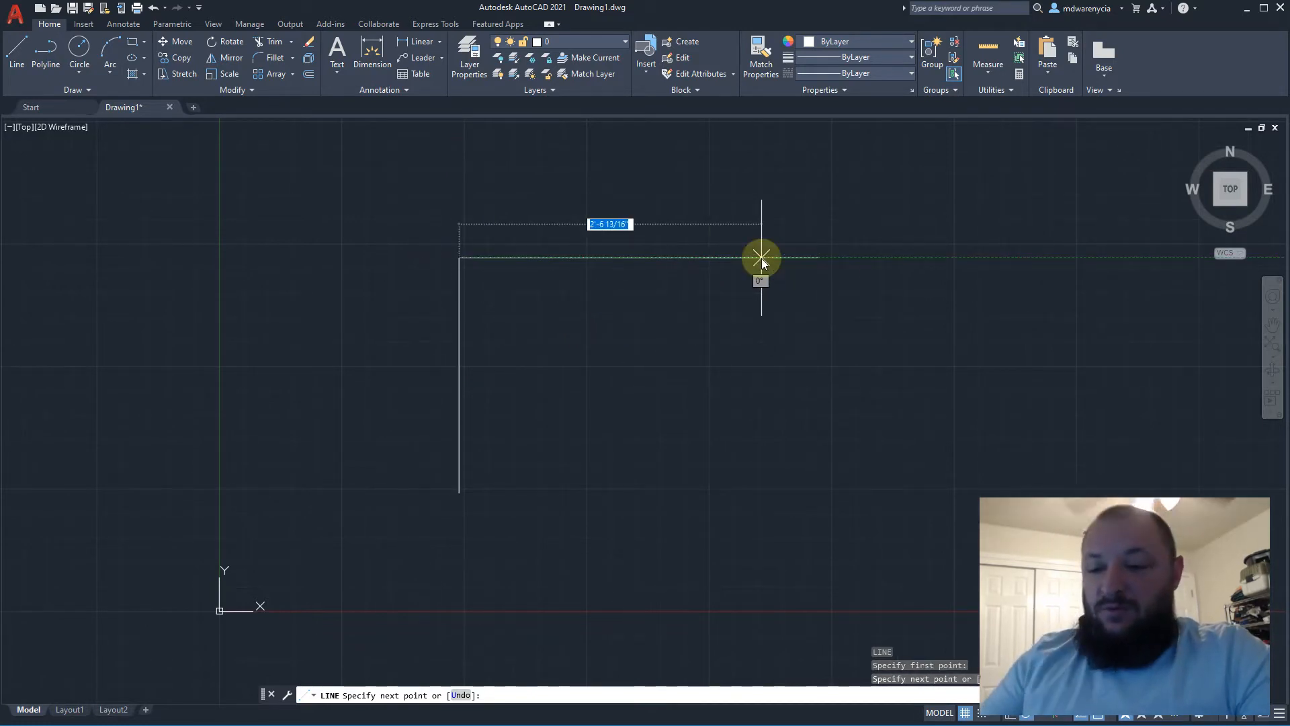
text(1'3")
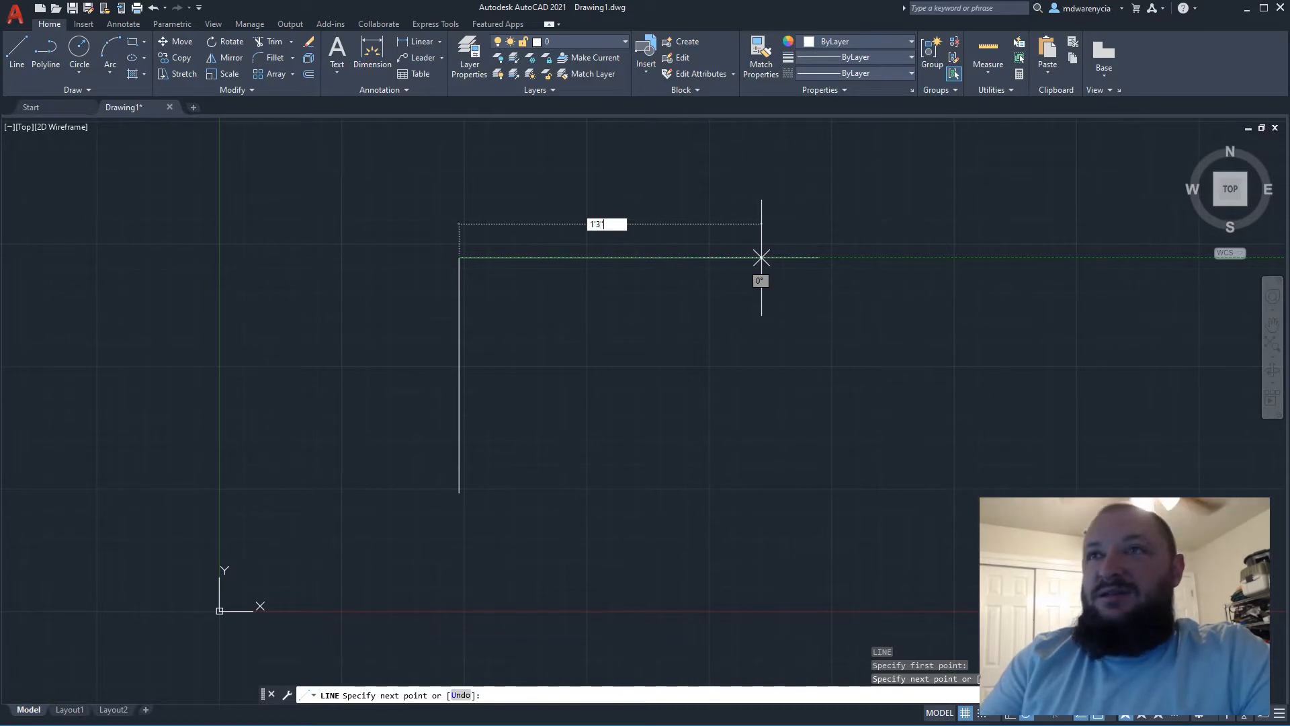
key(Return)
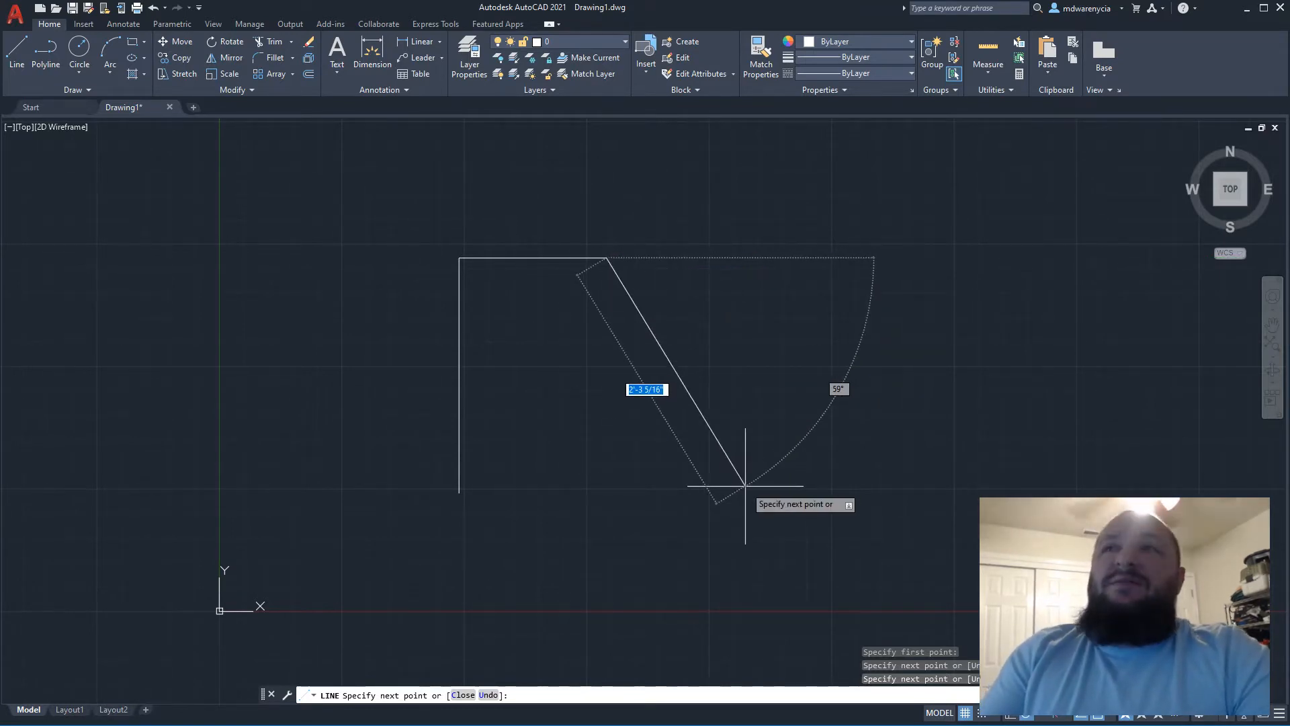
Continue from the right end of the horizontal segment with a 2' segment at -90° and finish the line
text(2)
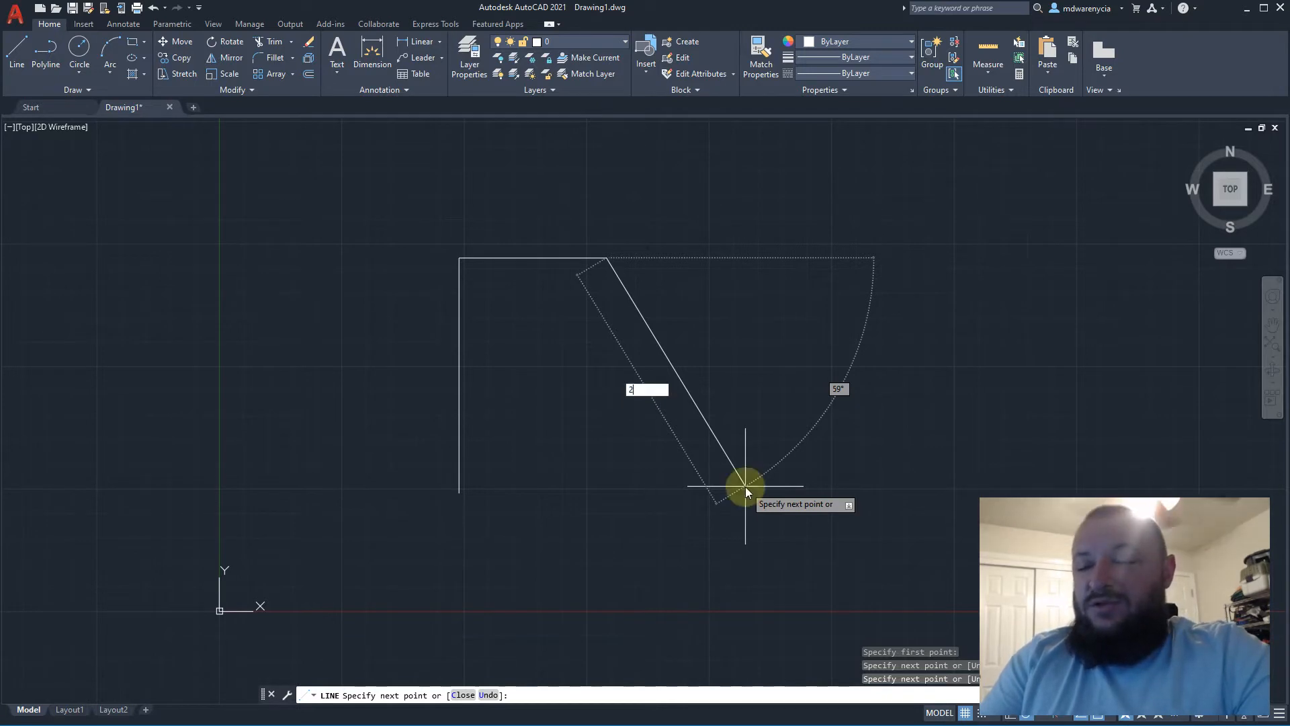
text(')
key(Tab)
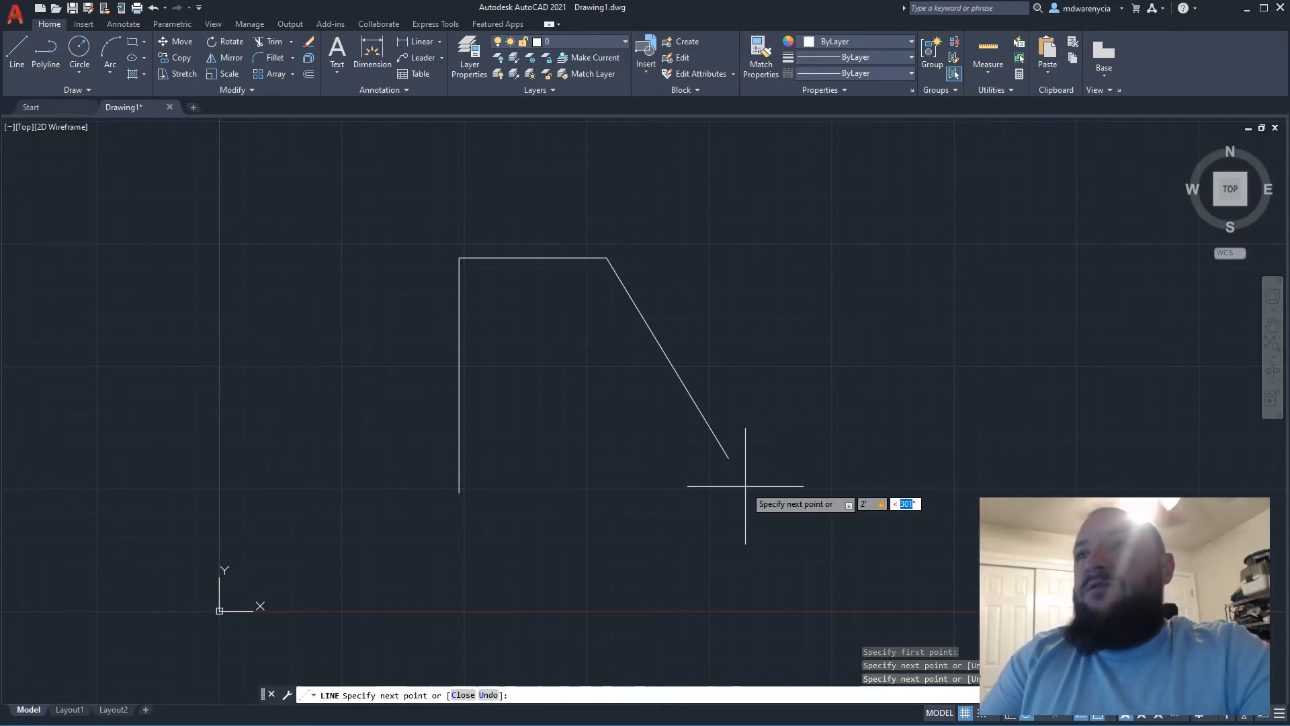
text(-90)
key(Return)
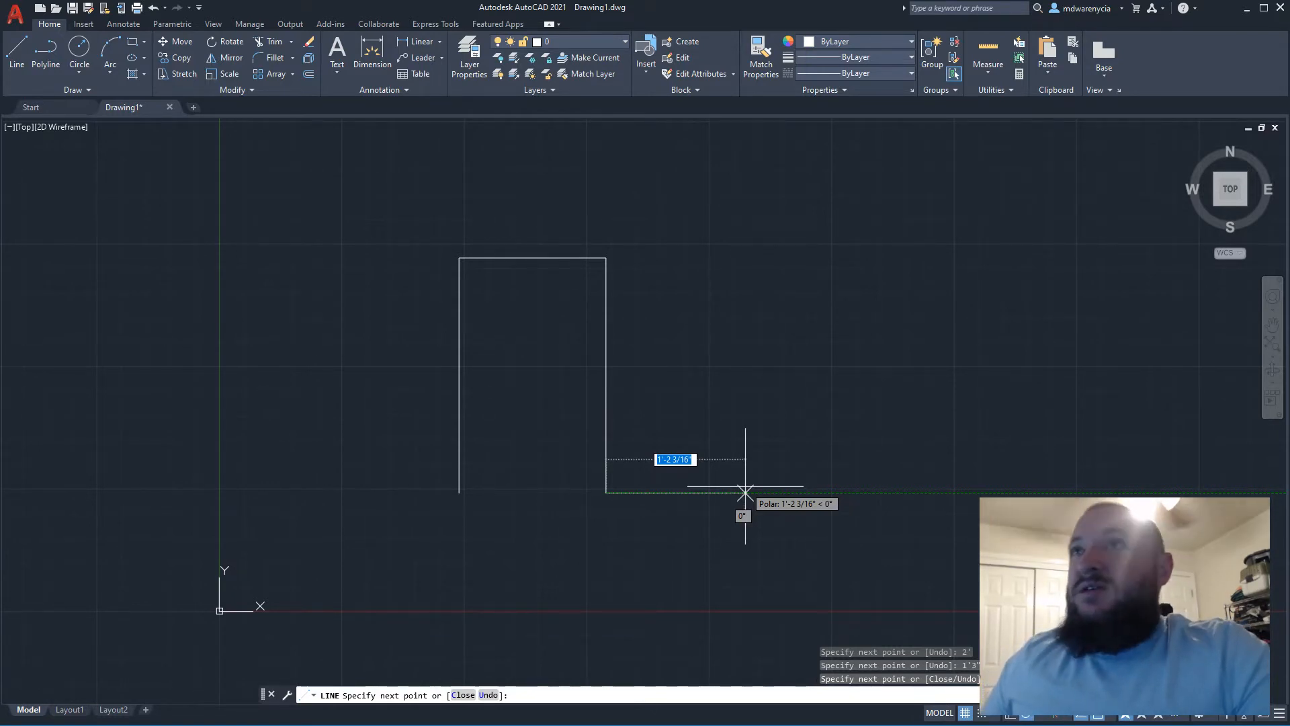
key(Escape)
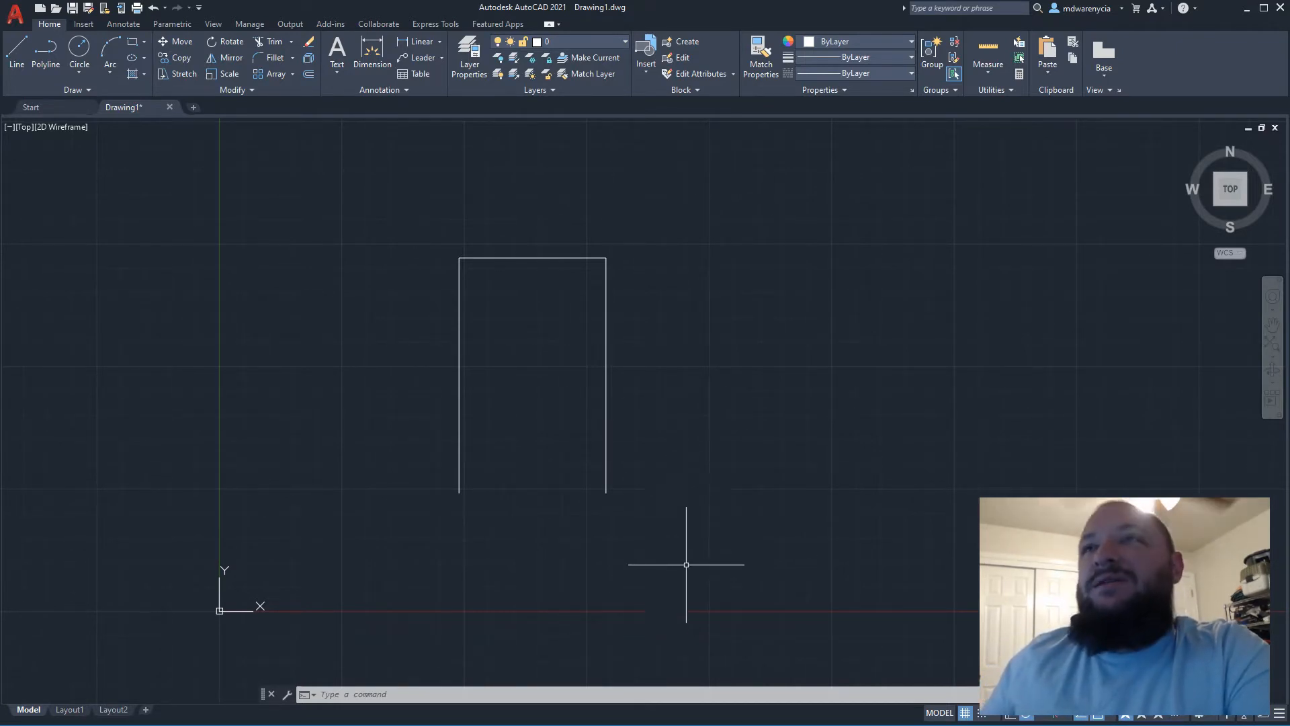
Select the left vertical line by picking it directly and clear the selection
click(464, 390)
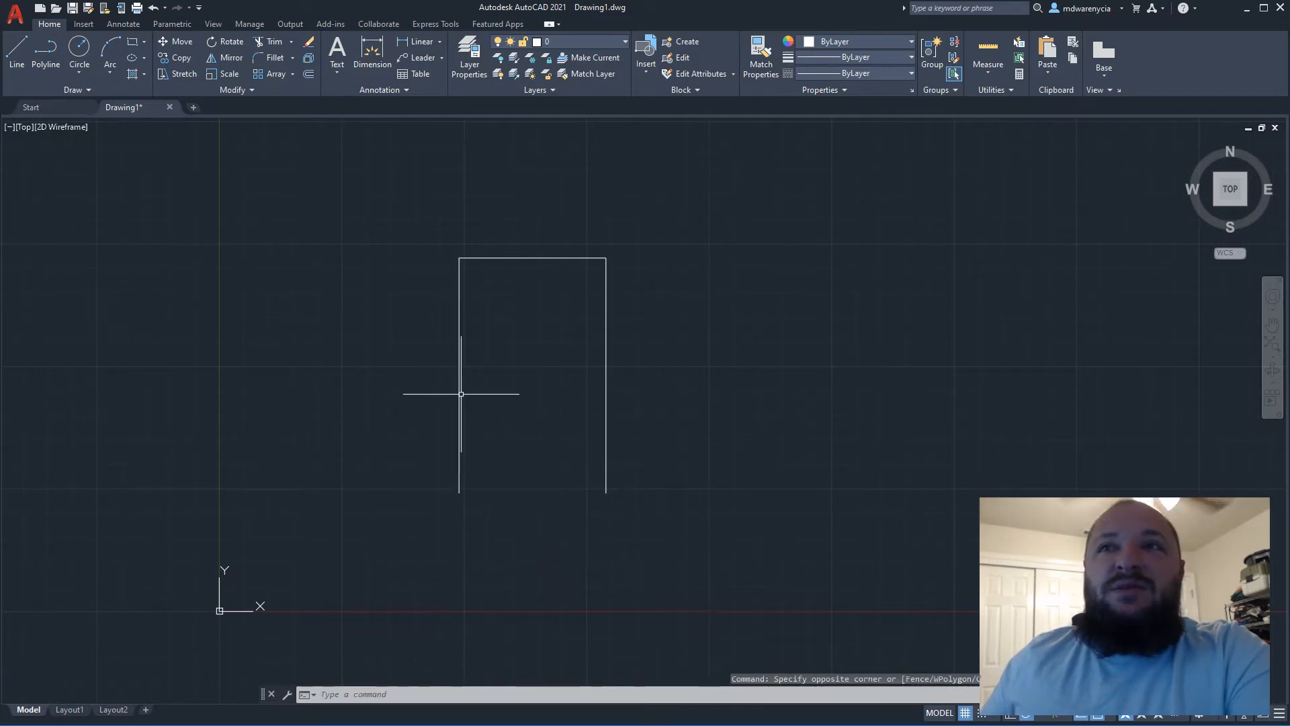
click(463, 442)
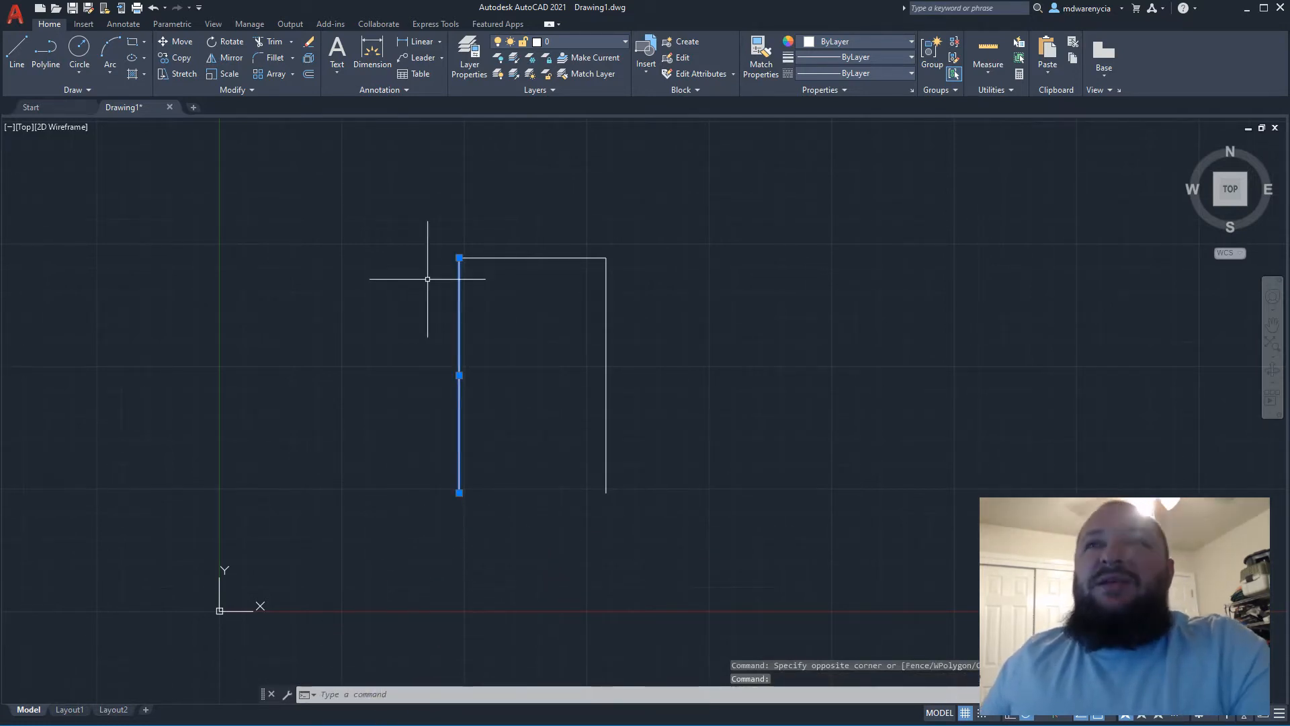
key(Escape)
Select only the left vertical line with a left-to-right window that fully encloses it, and clear the selection
click(360, 213)
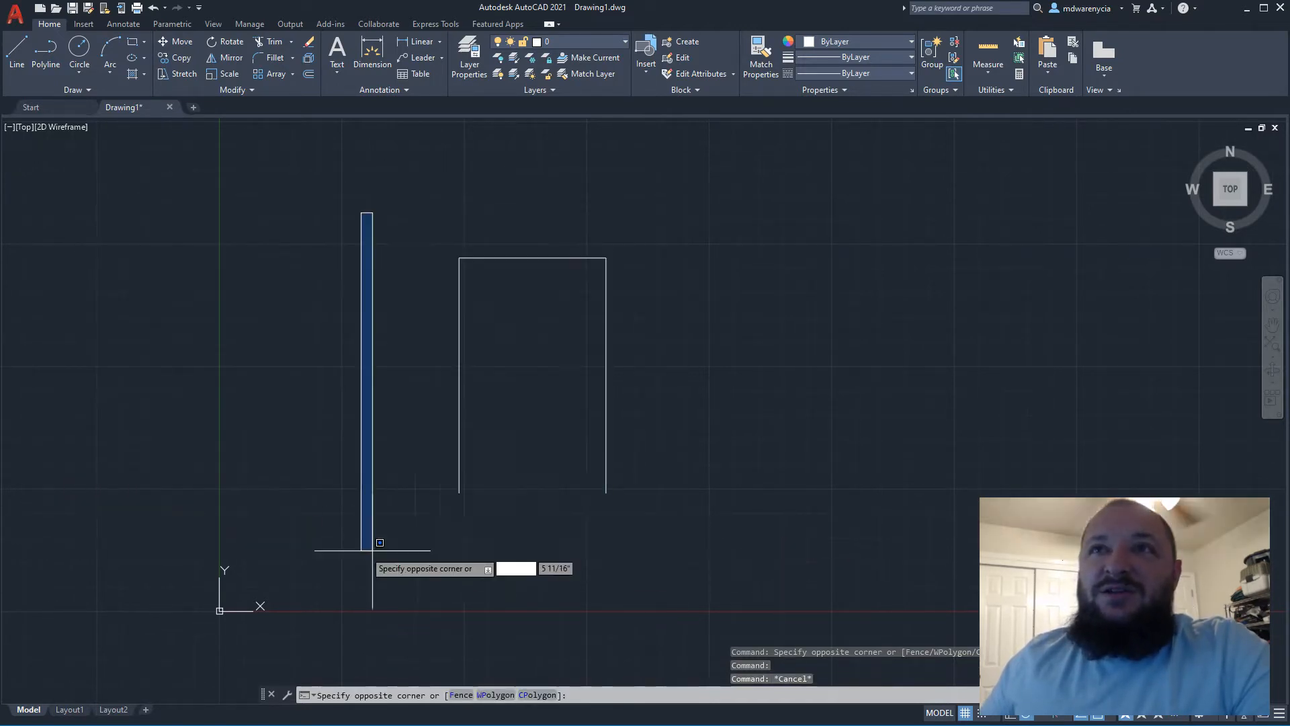
key(Escape)
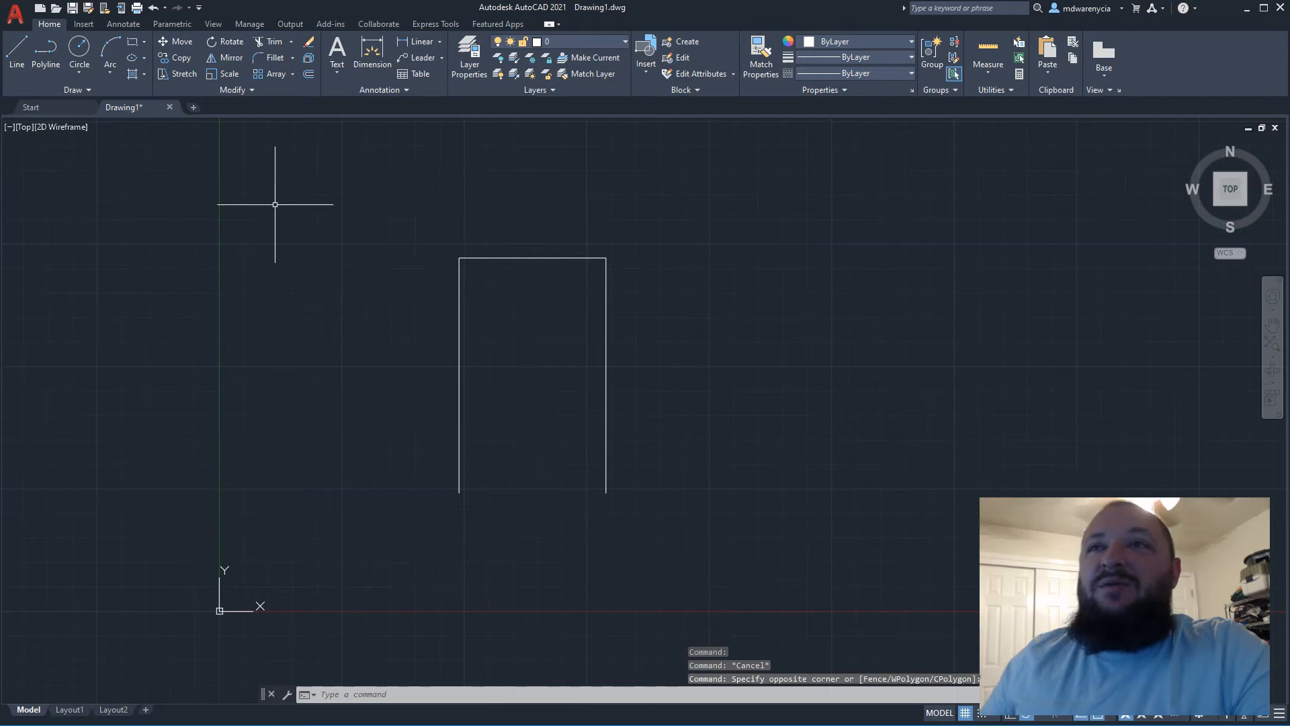
click(364, 223)
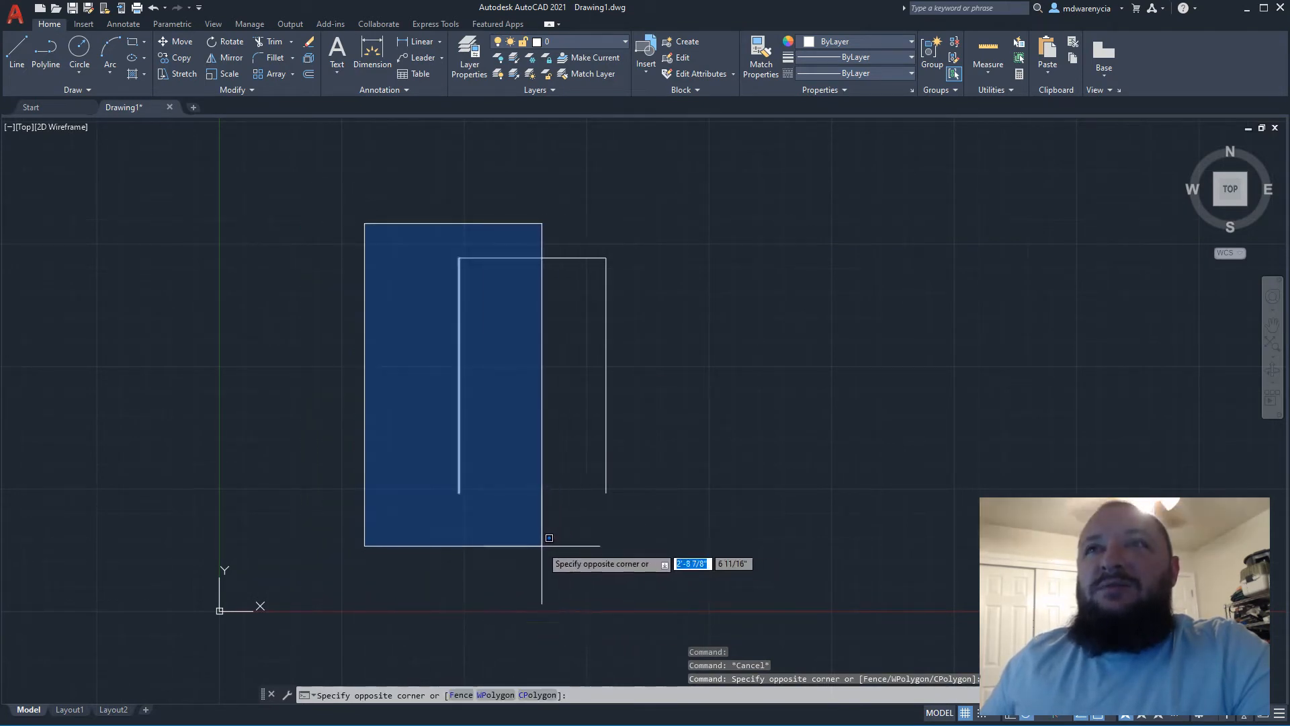
click(558, 548)
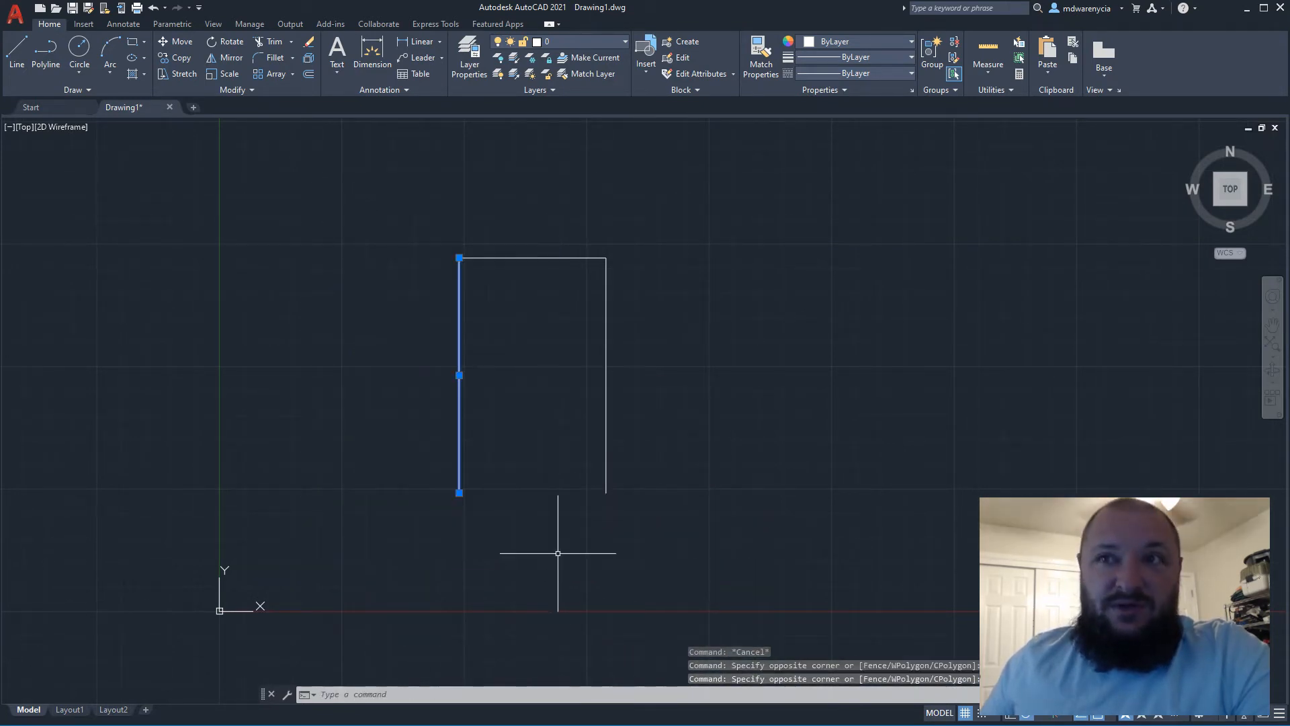
key(Escape)
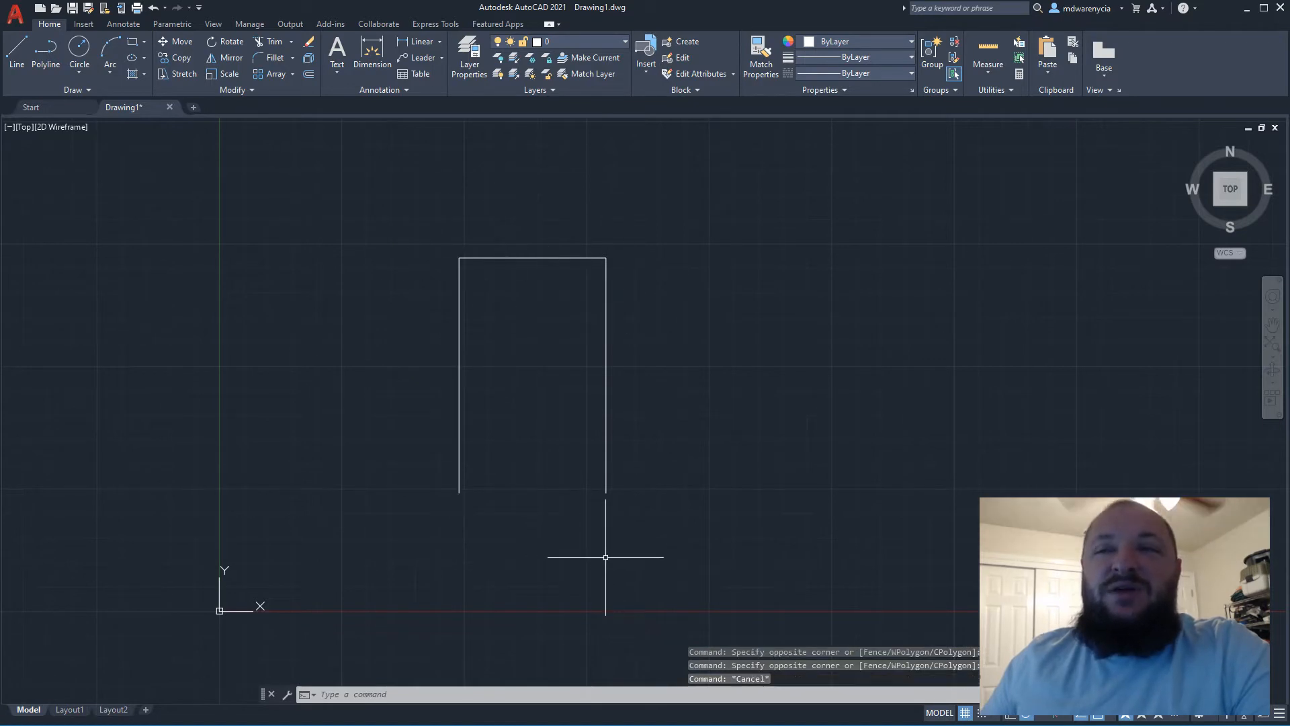
Select the horizontal and right vertical lines with a right-to-left crossing window, and clear the selection
click(748, 538)
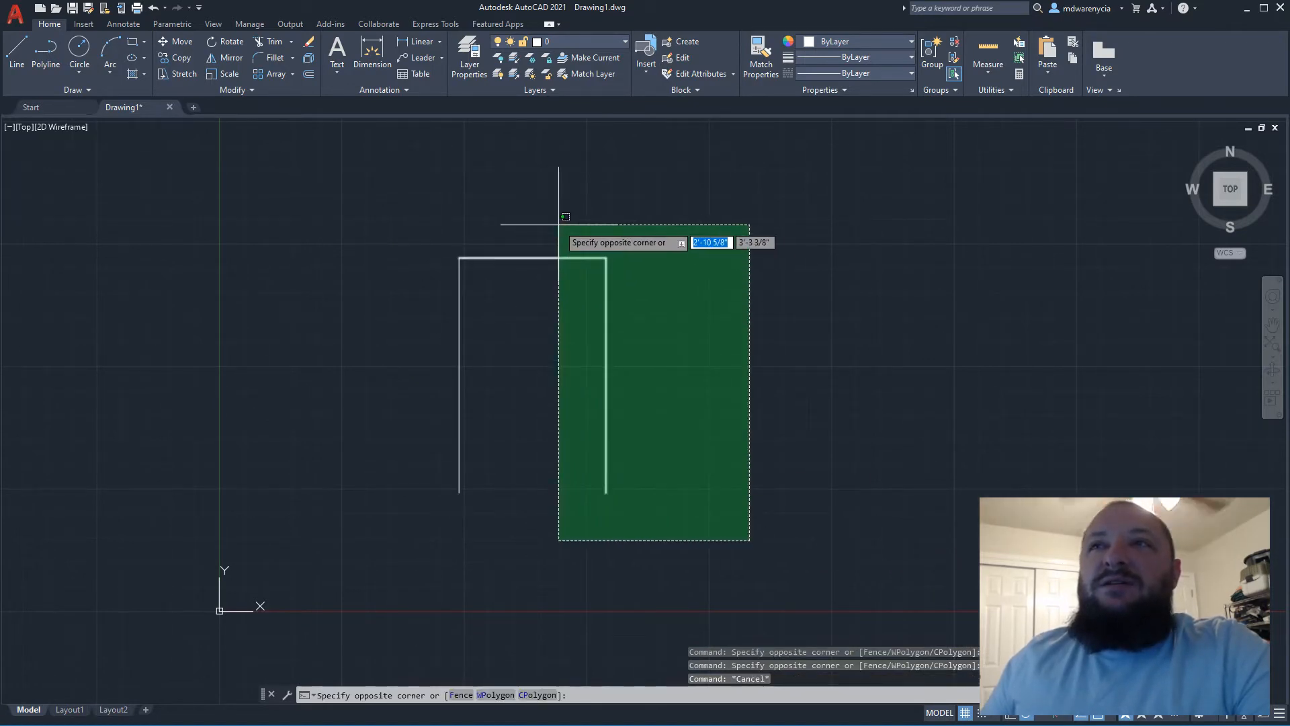
click(556, 230)
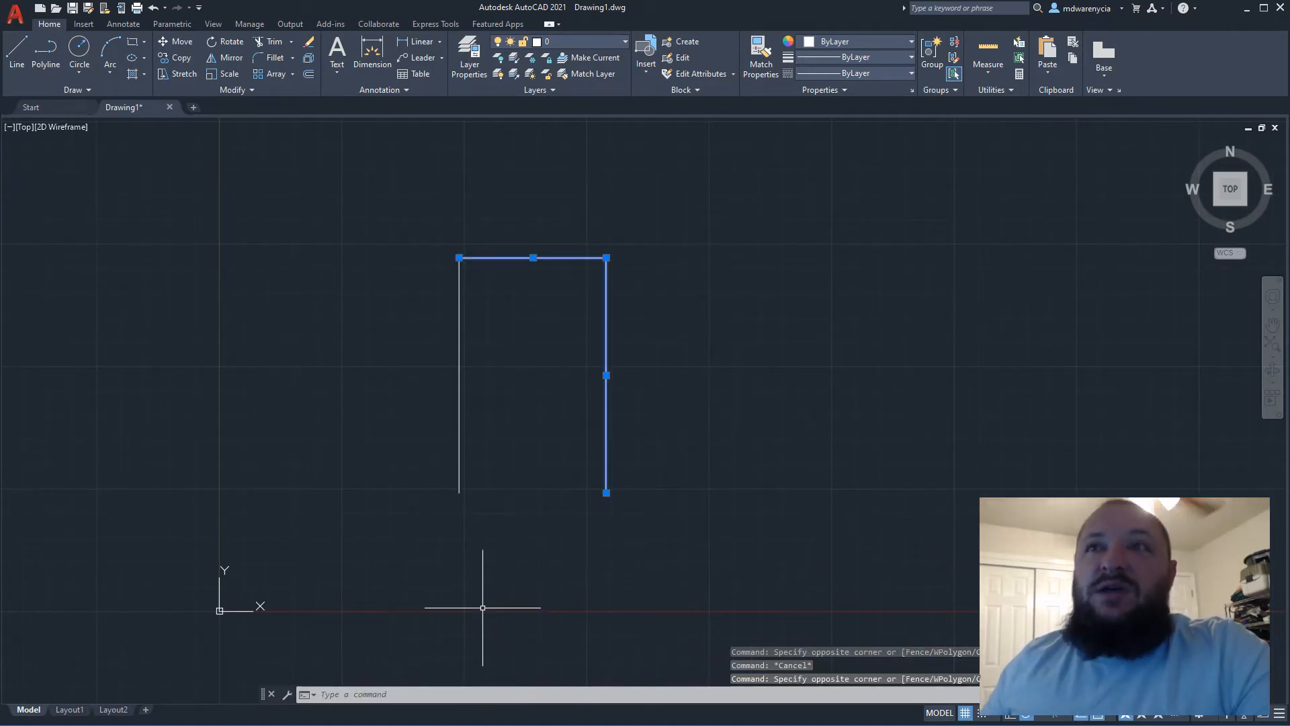
key(Escape)
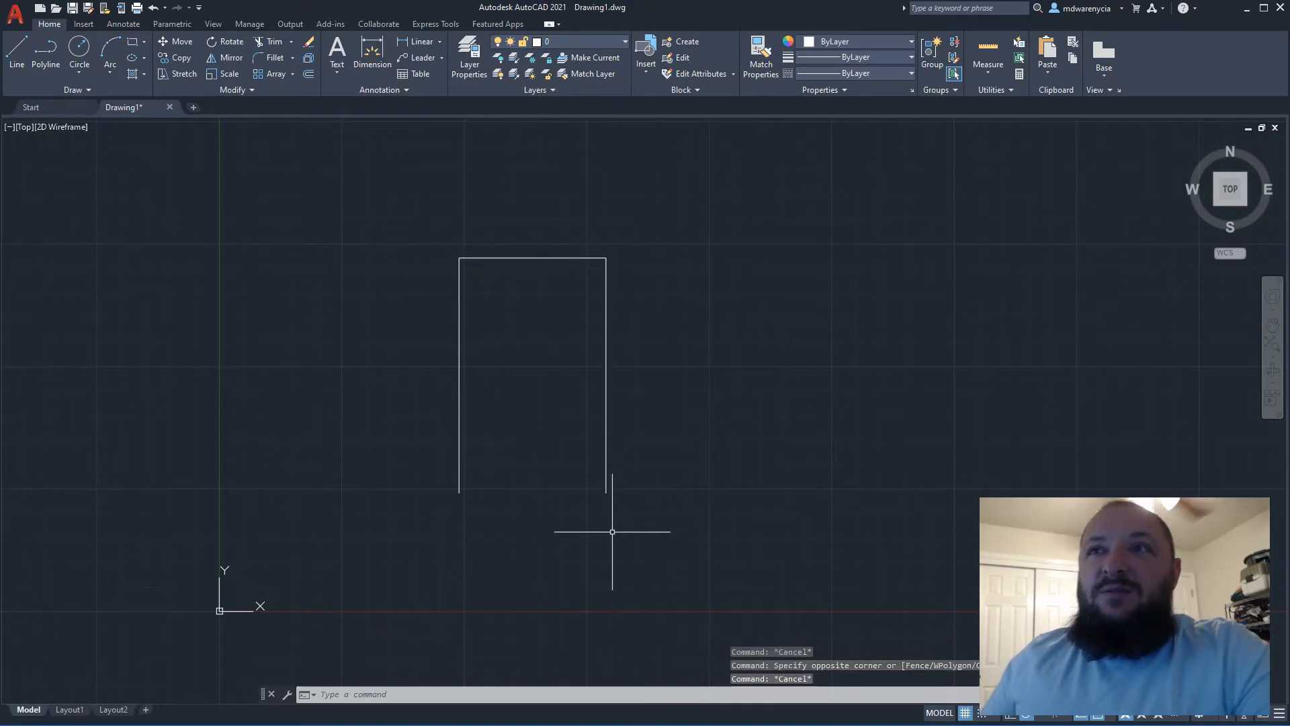
Select all three lines with a crossing window from the right line's lower end to the upper-left corner, and clear the selection
click(612, 507)
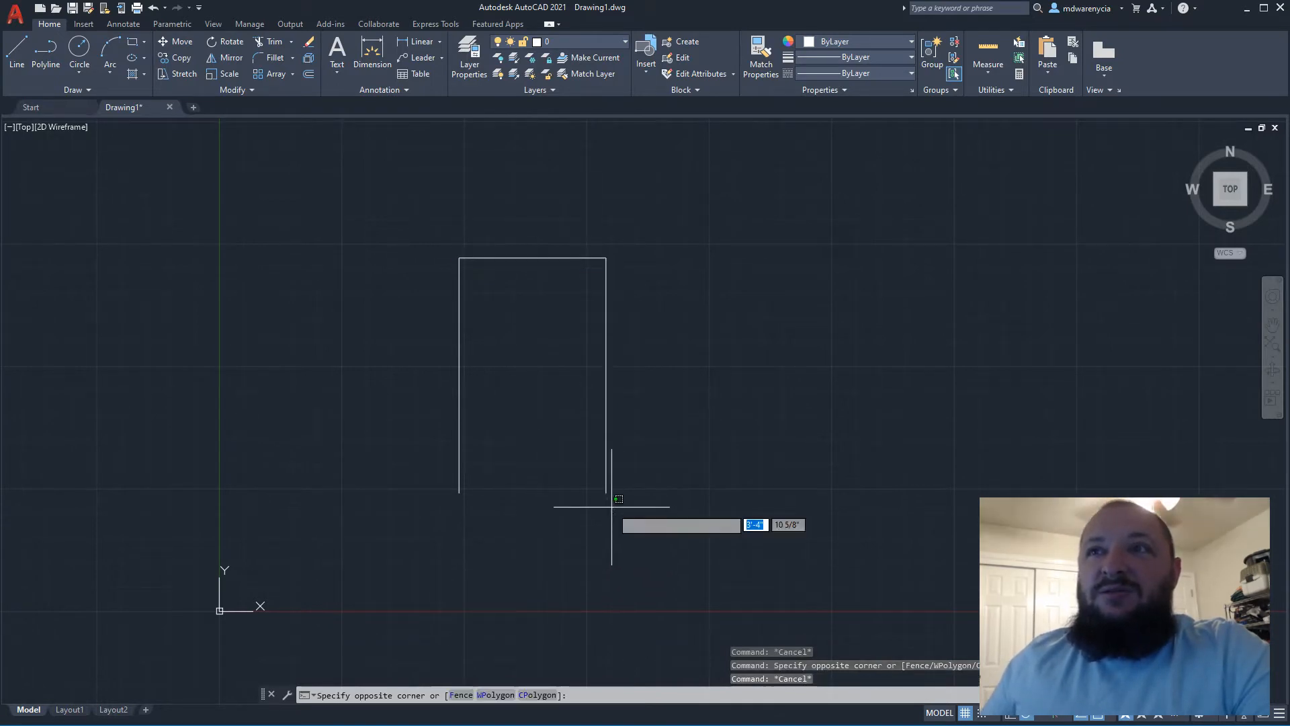
click(454, 257)
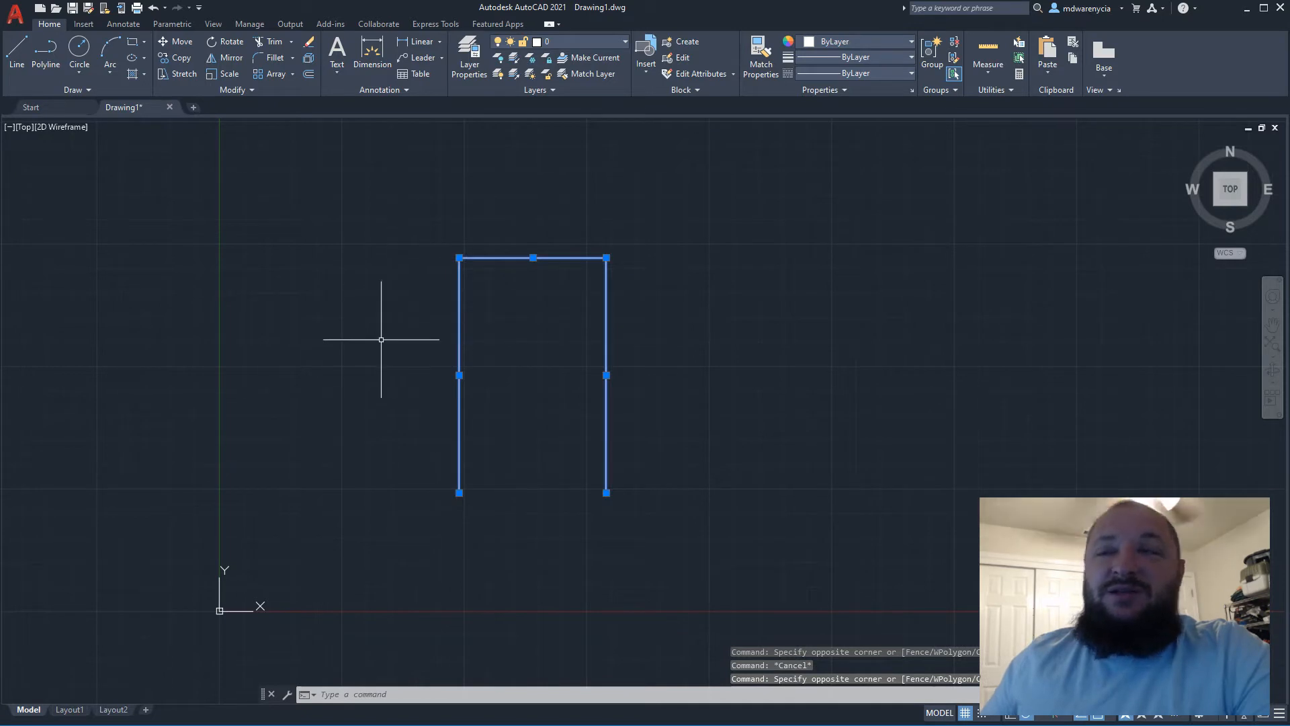
key(Escape)
Select the left vertical line, try adding and removing the horizontal line from the selection, and clear it
click(459, 300)
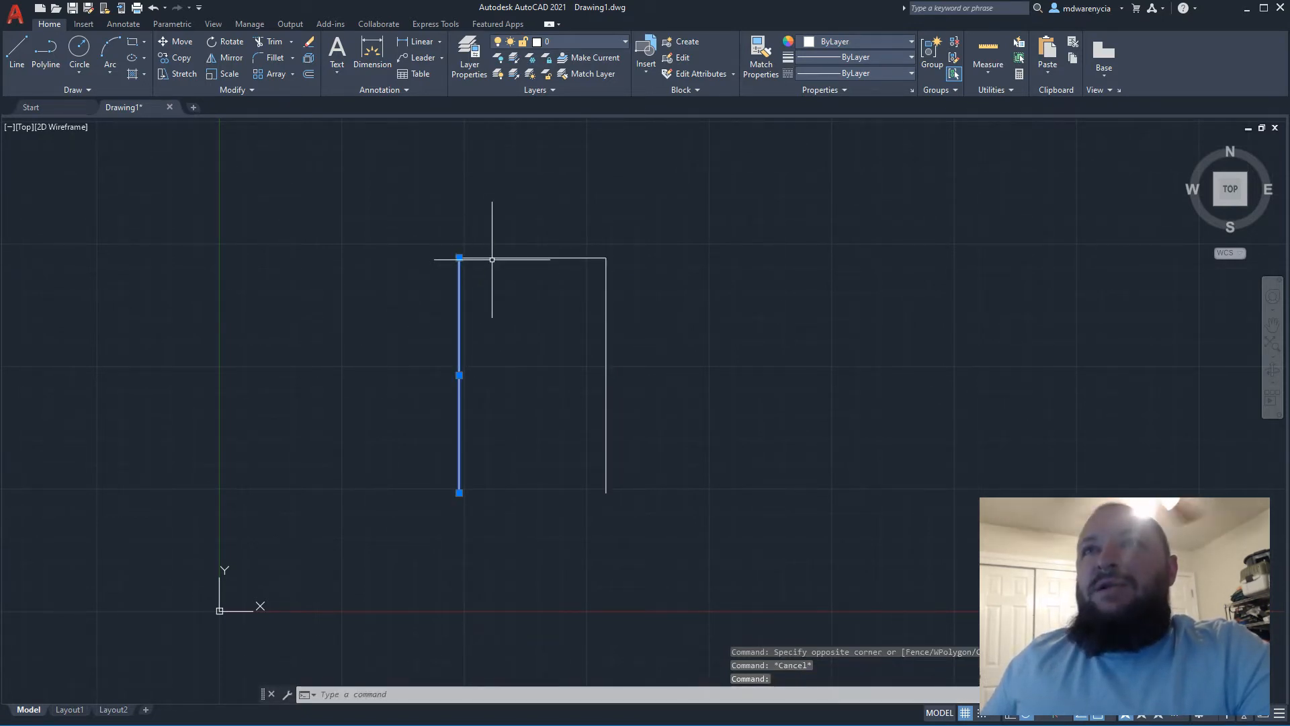
click(501, 256)
click(510, 255)
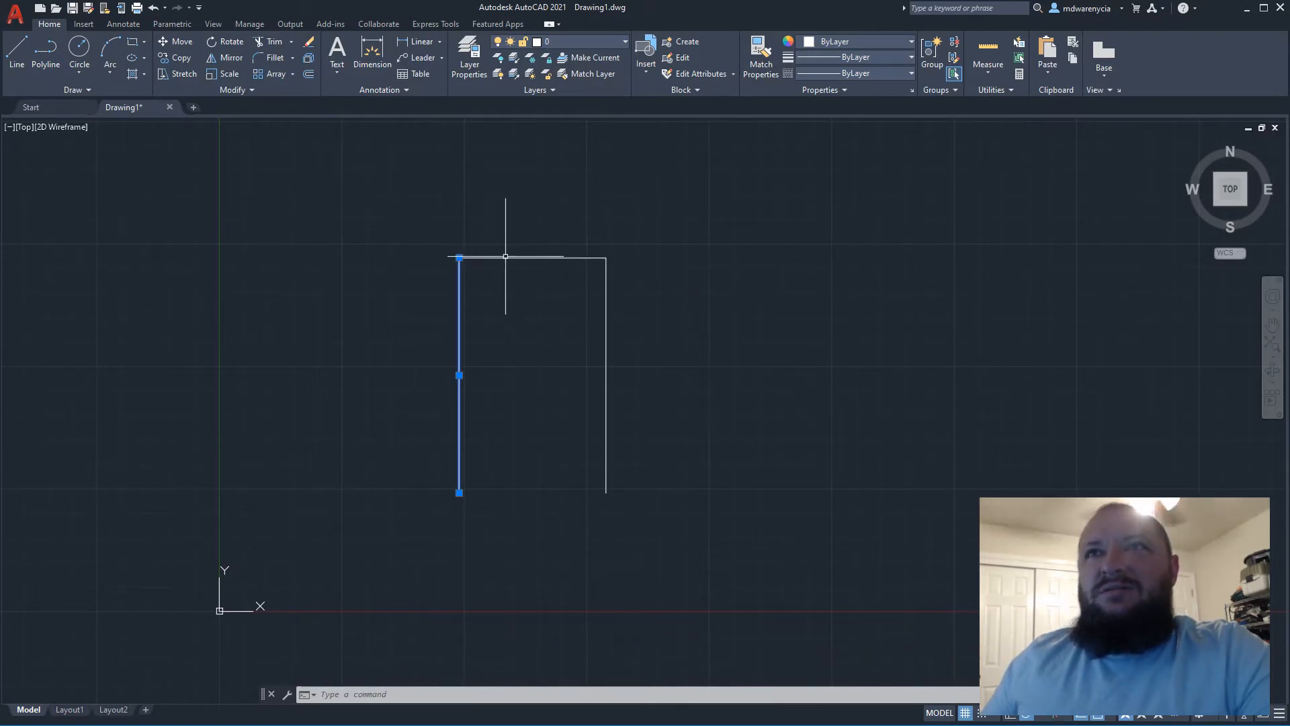
shift+click(516, 253)
shift+click(490, 260)
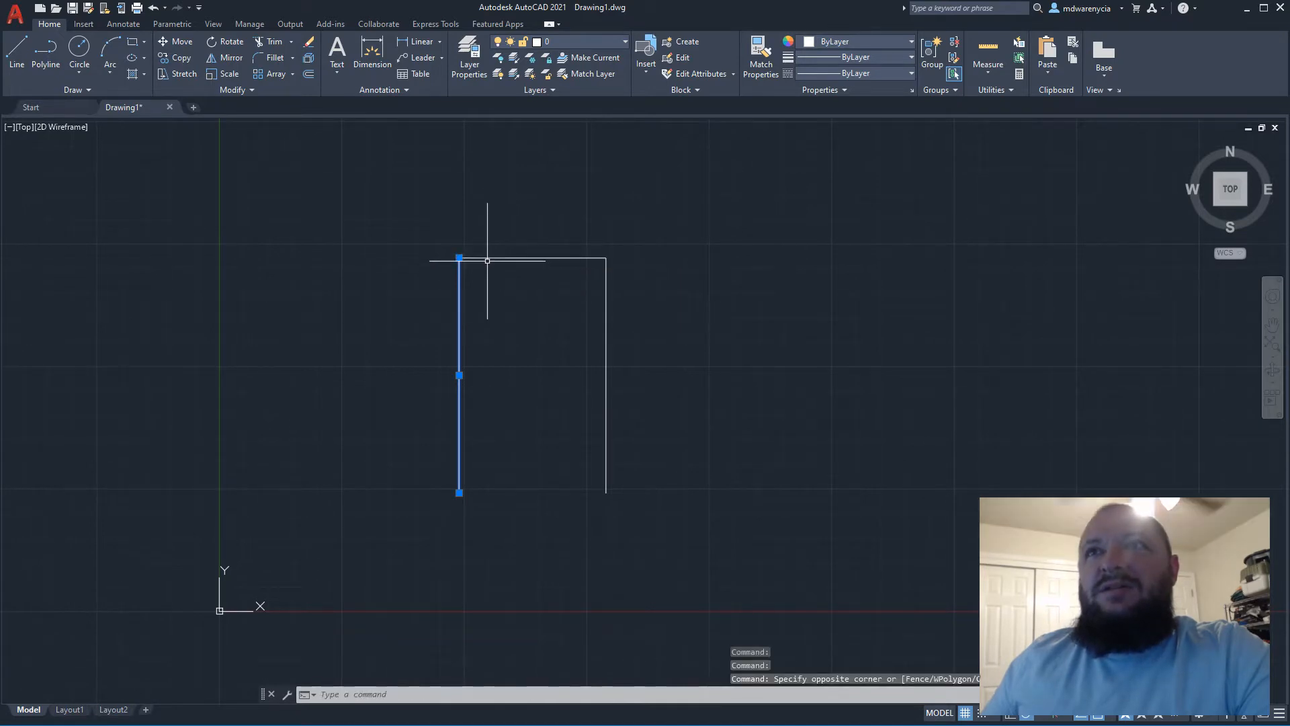
shift+click(486, 256)
shift+click(486, 258)
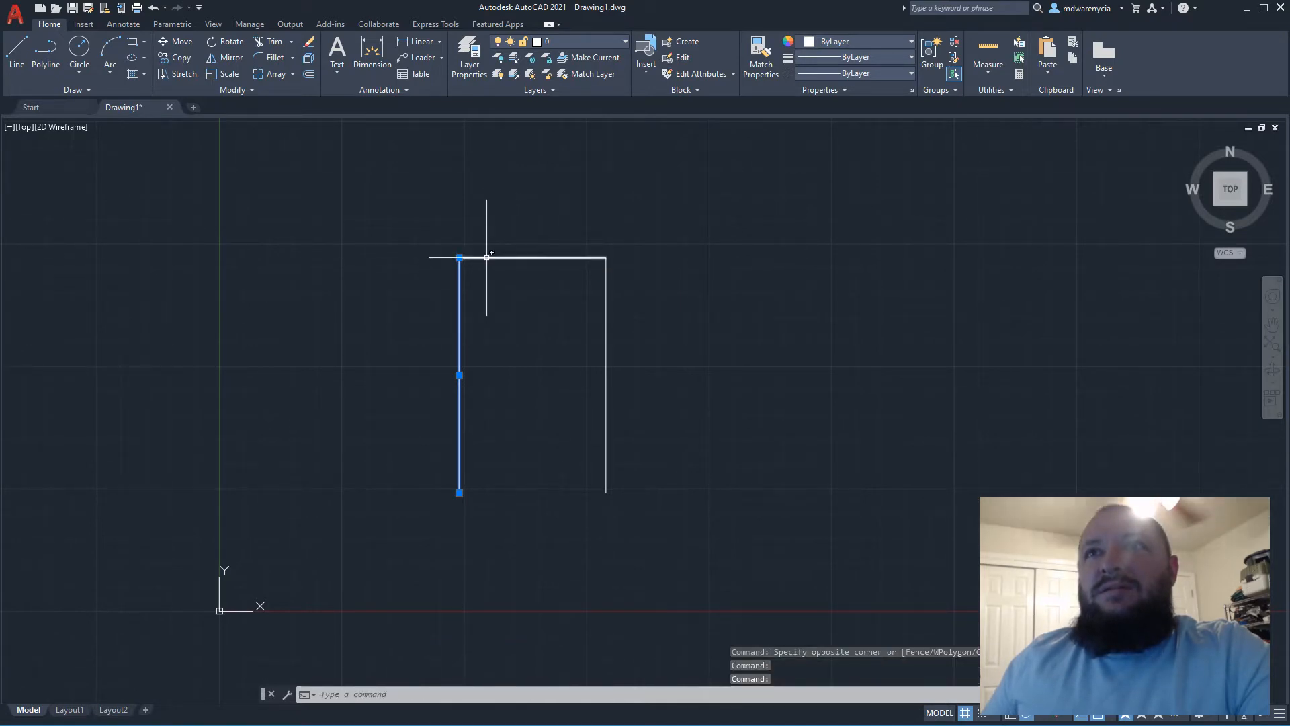
key(Escape)
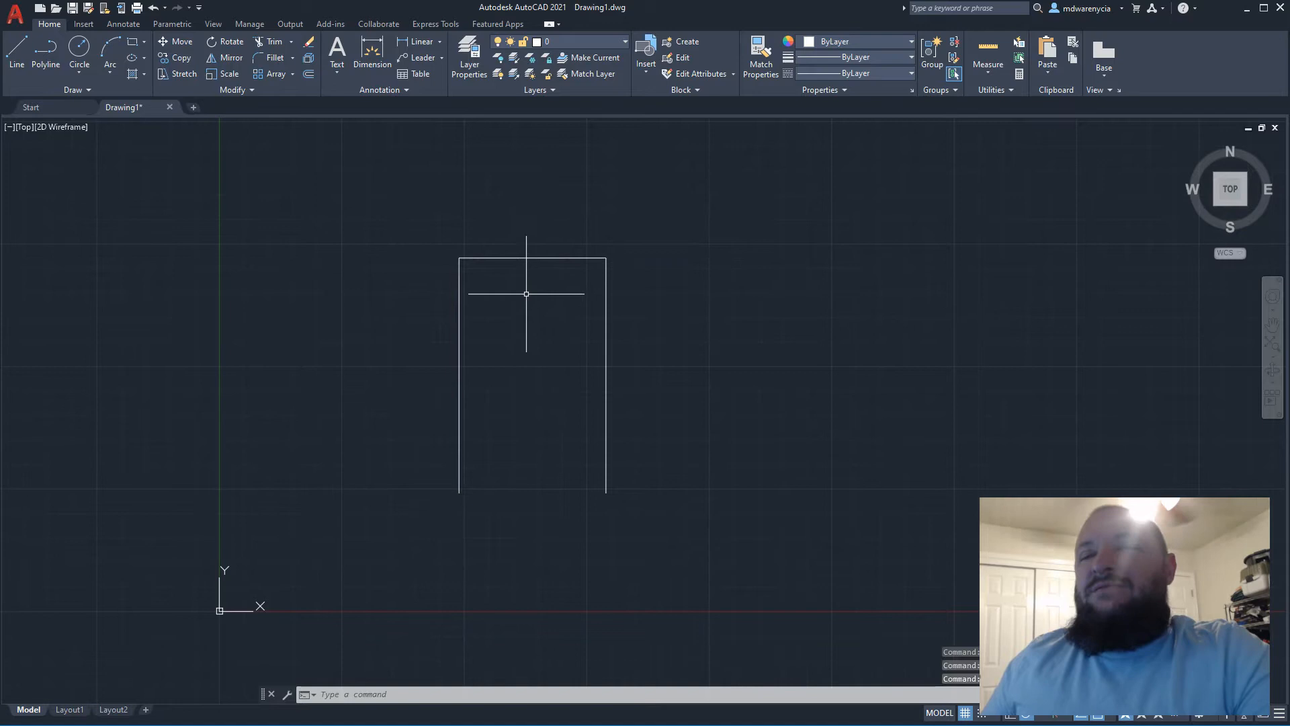
Pick all three lines one by one, remove the right vertical line from the selection, and clear the rest
click(478, 257)
click(461, 288)
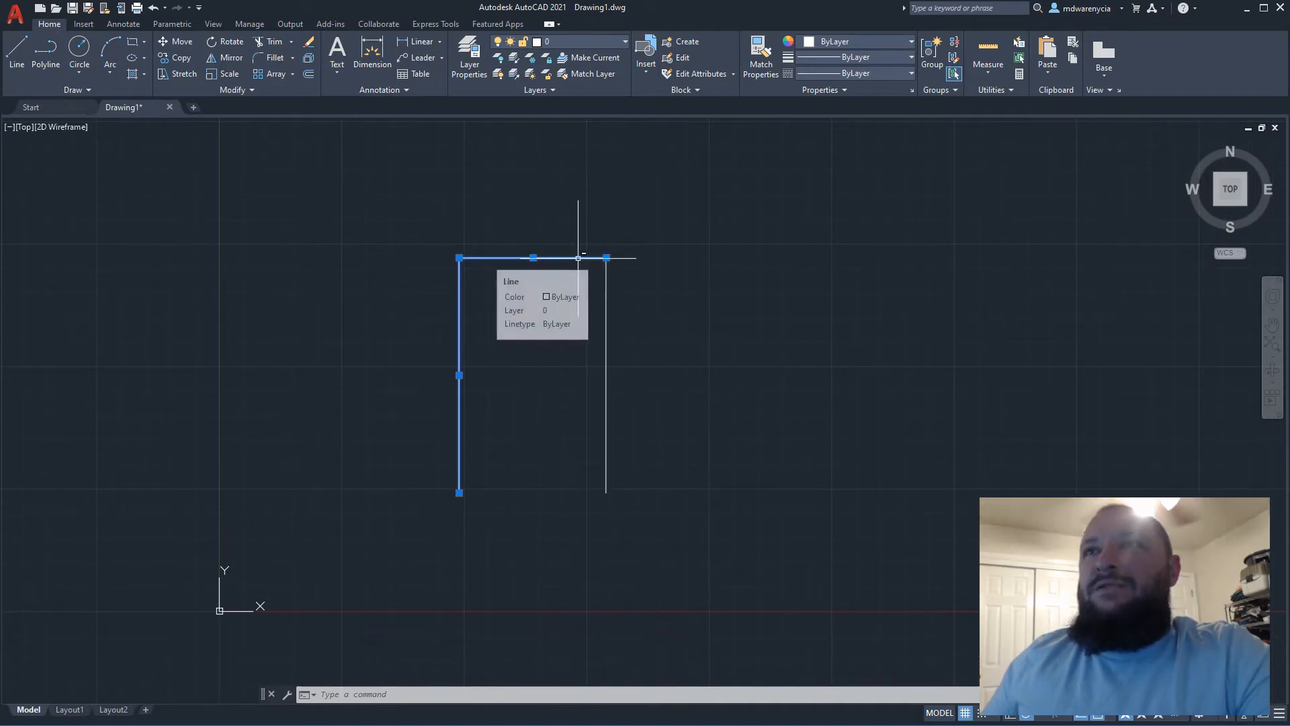
click(605, 294)
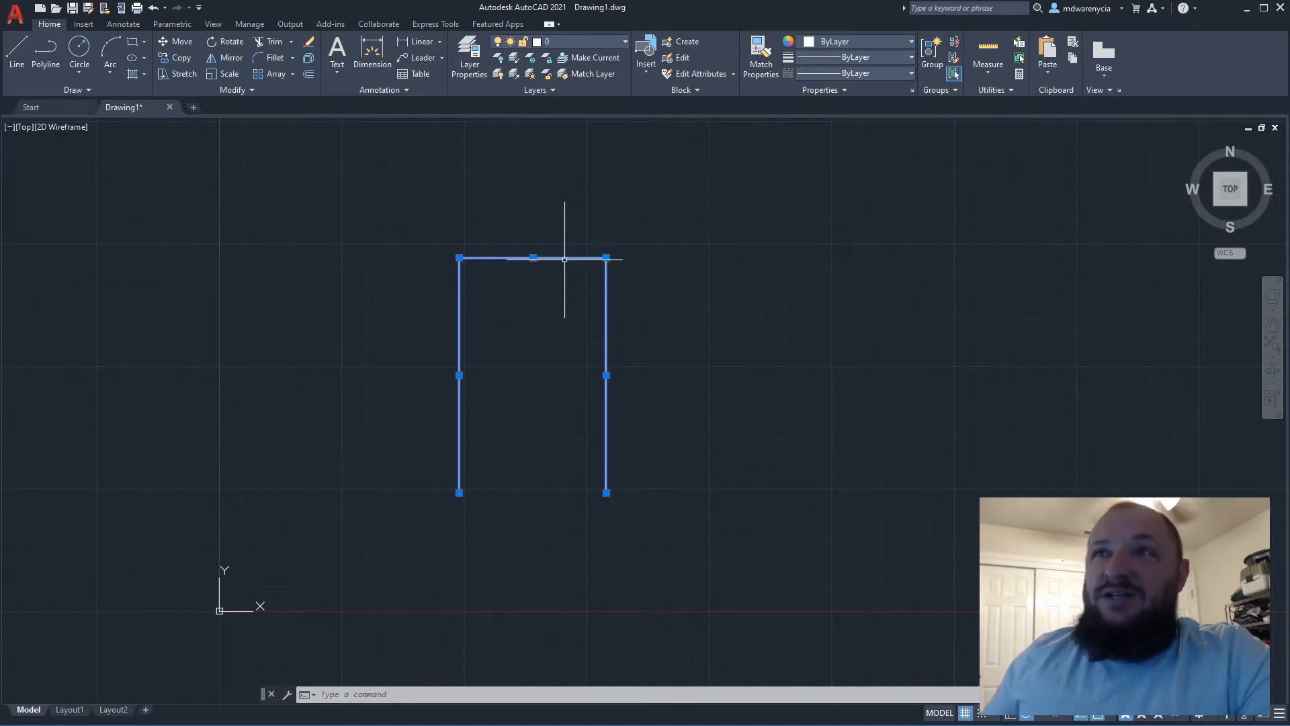
shift+click(605, 314)
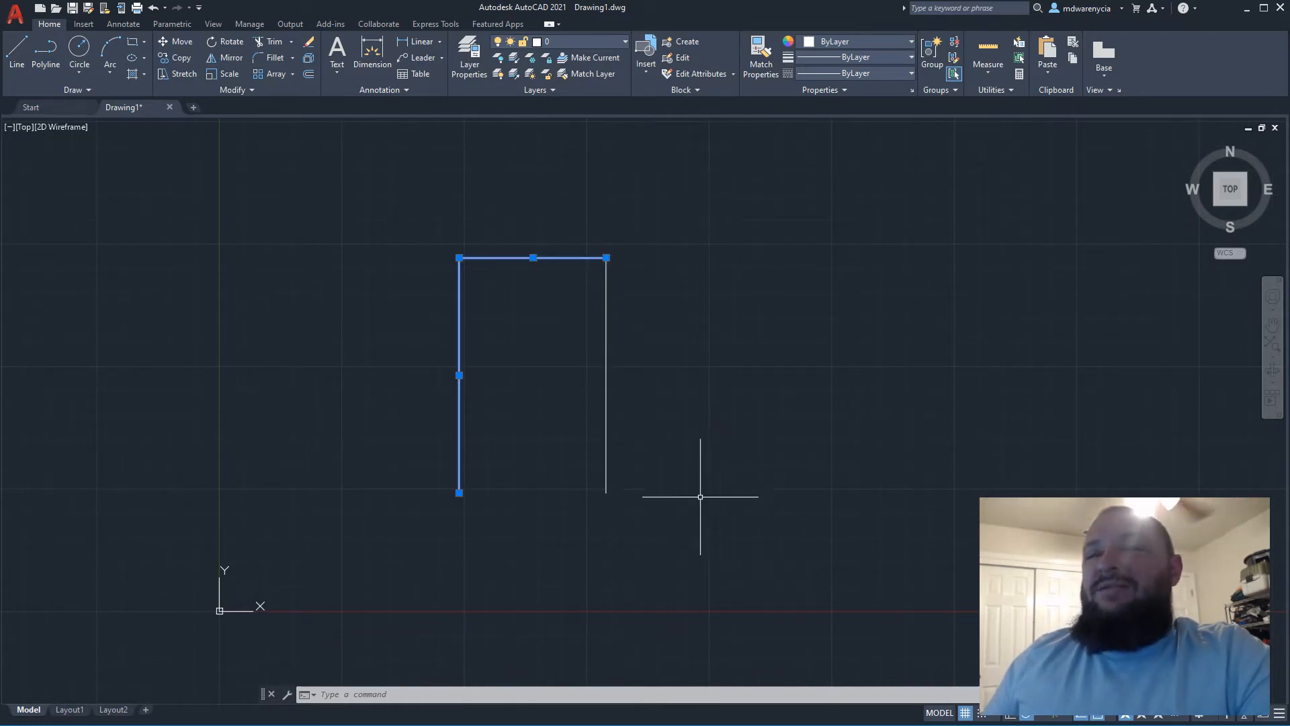
key(Escape)
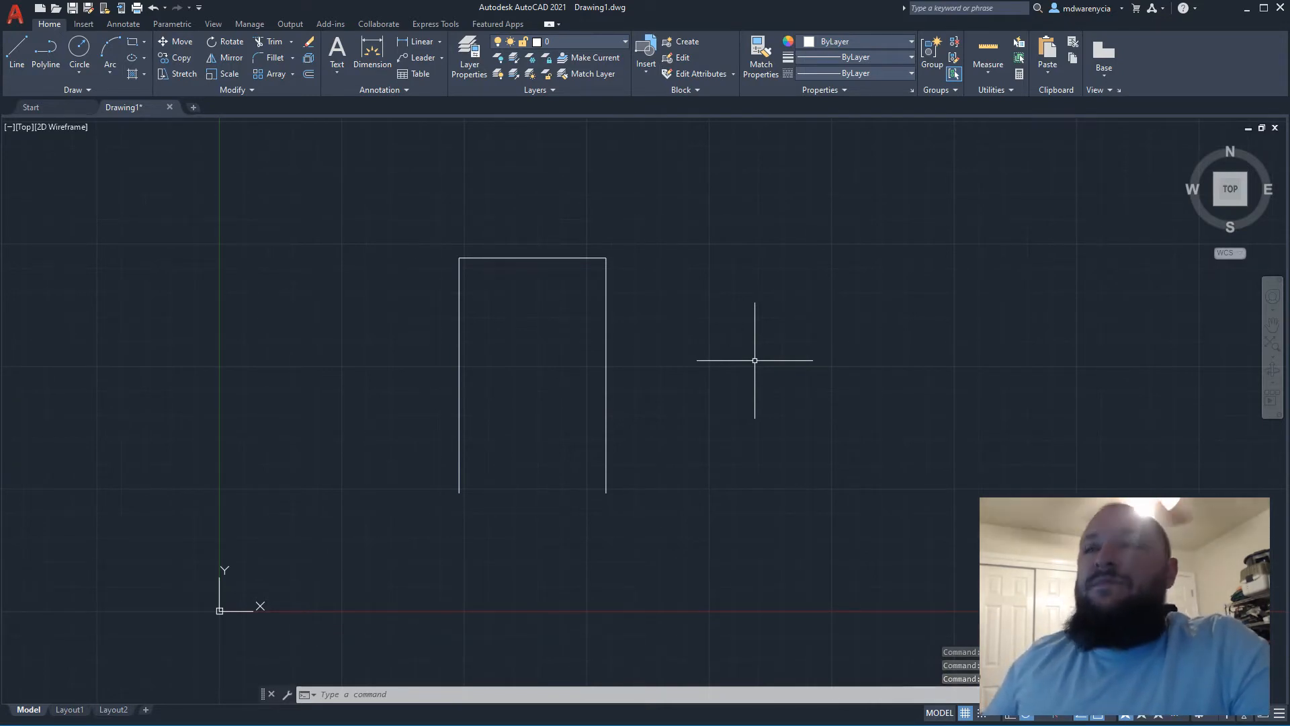
Select all three lines with a crossing window and erase them
click(667, 514)
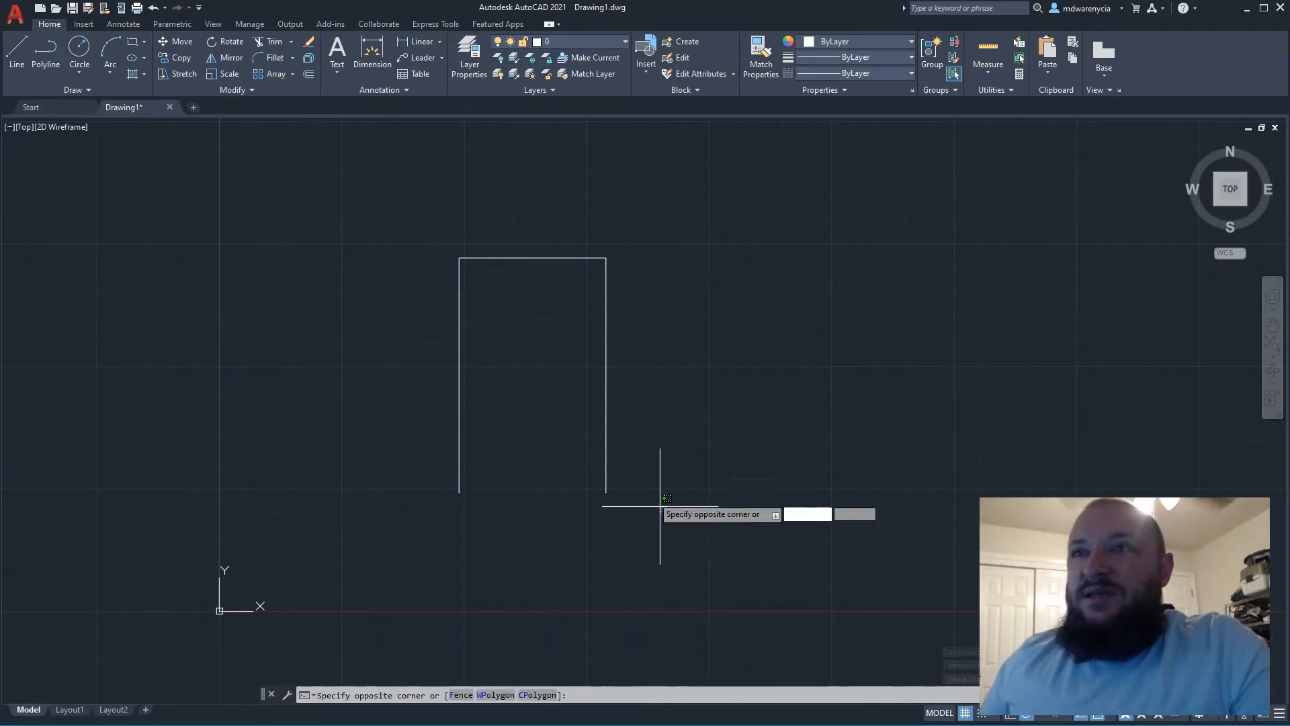
click(407, 246)
key(Delete)
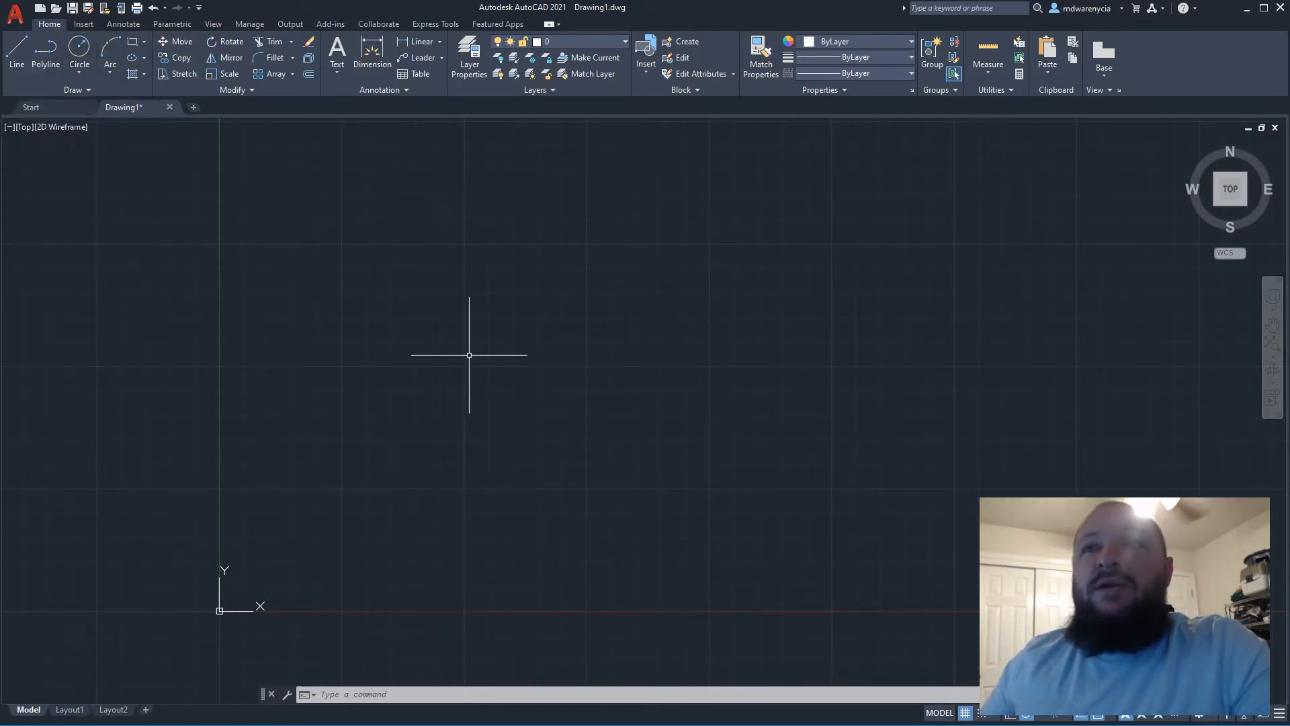
Draw a two-point circle near the middle of the drawing, placing its diameter endpoints horizontally apart
text(C)
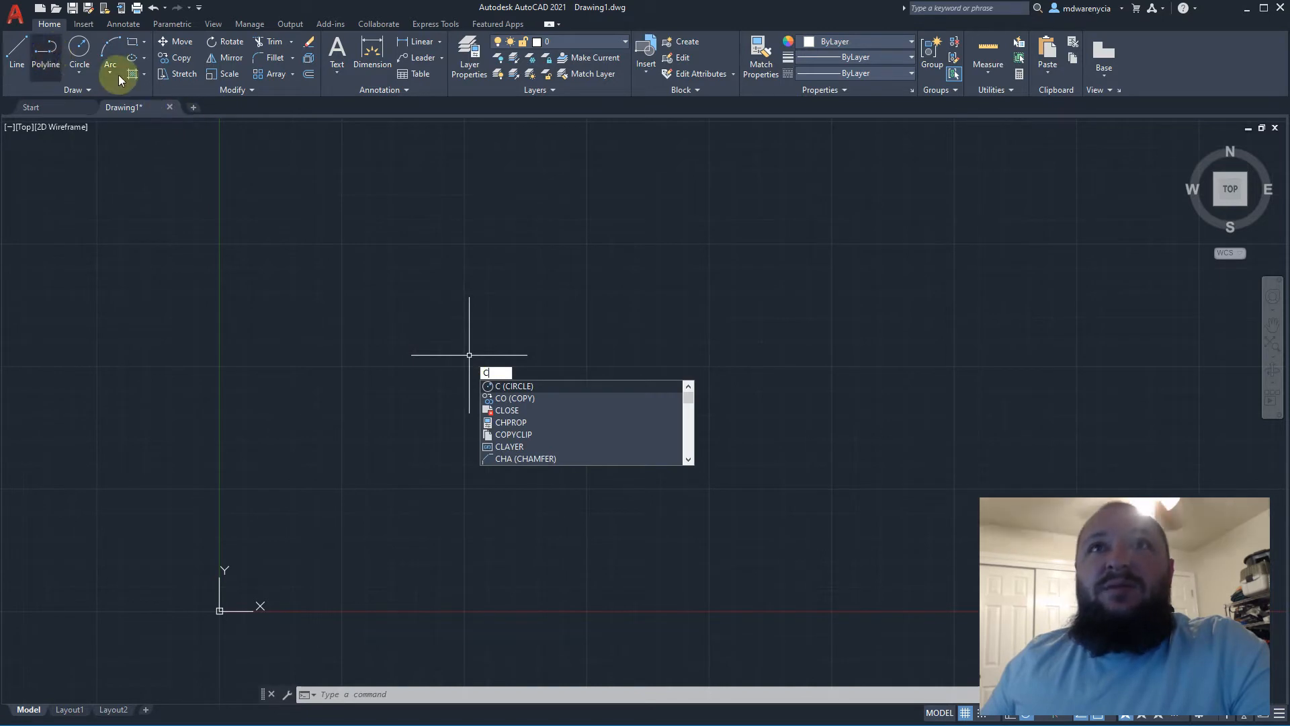
key(Return)
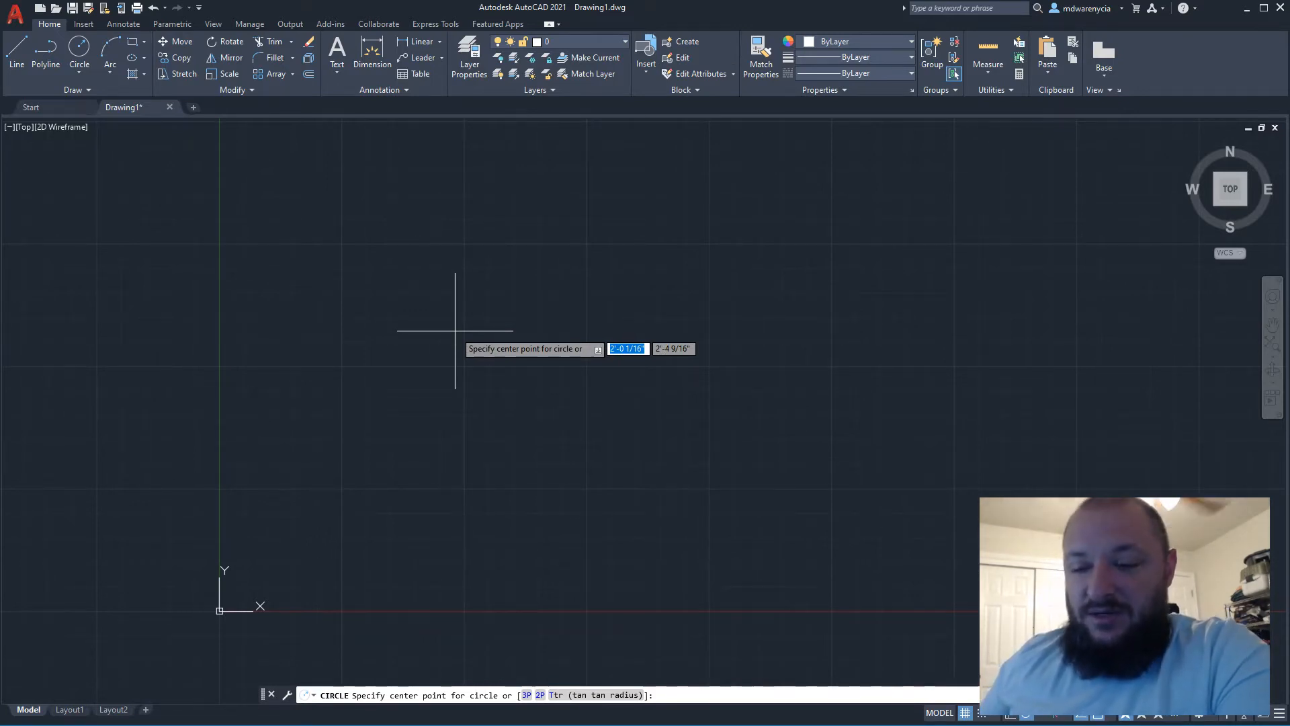
text(3p)
key(Return)
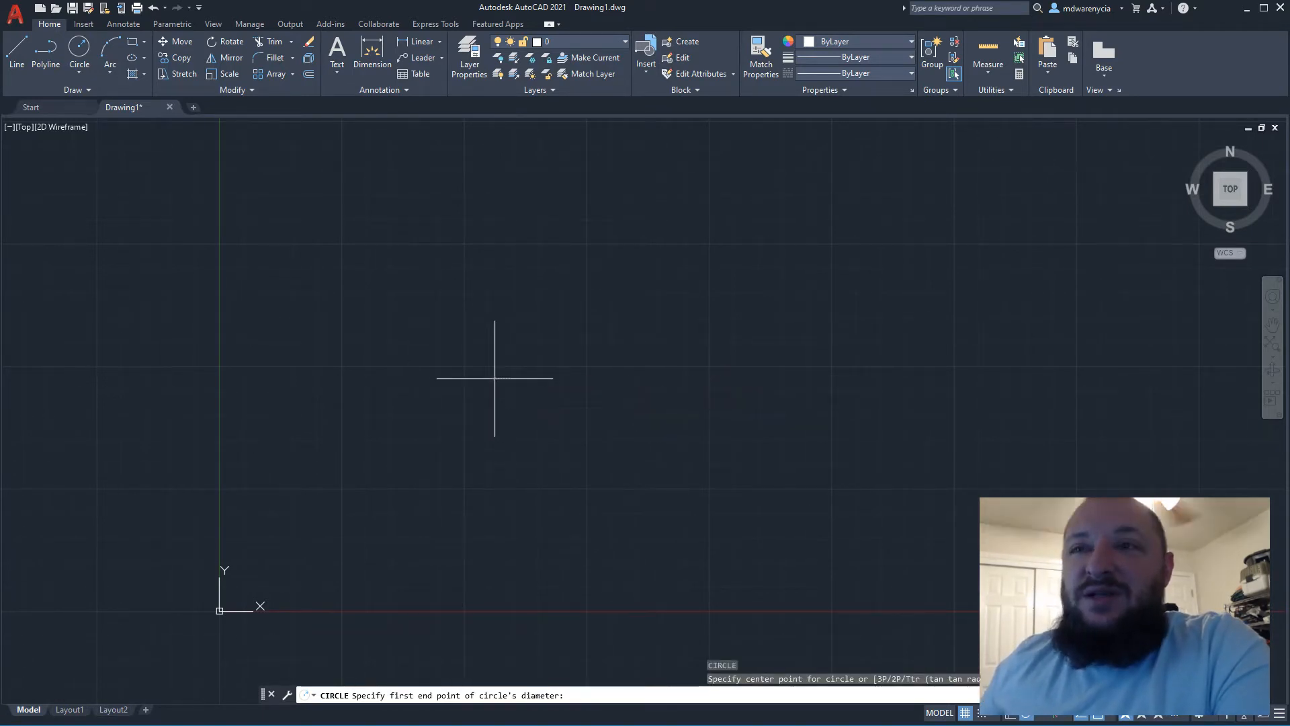
click(494, 378)
click(659, 378)
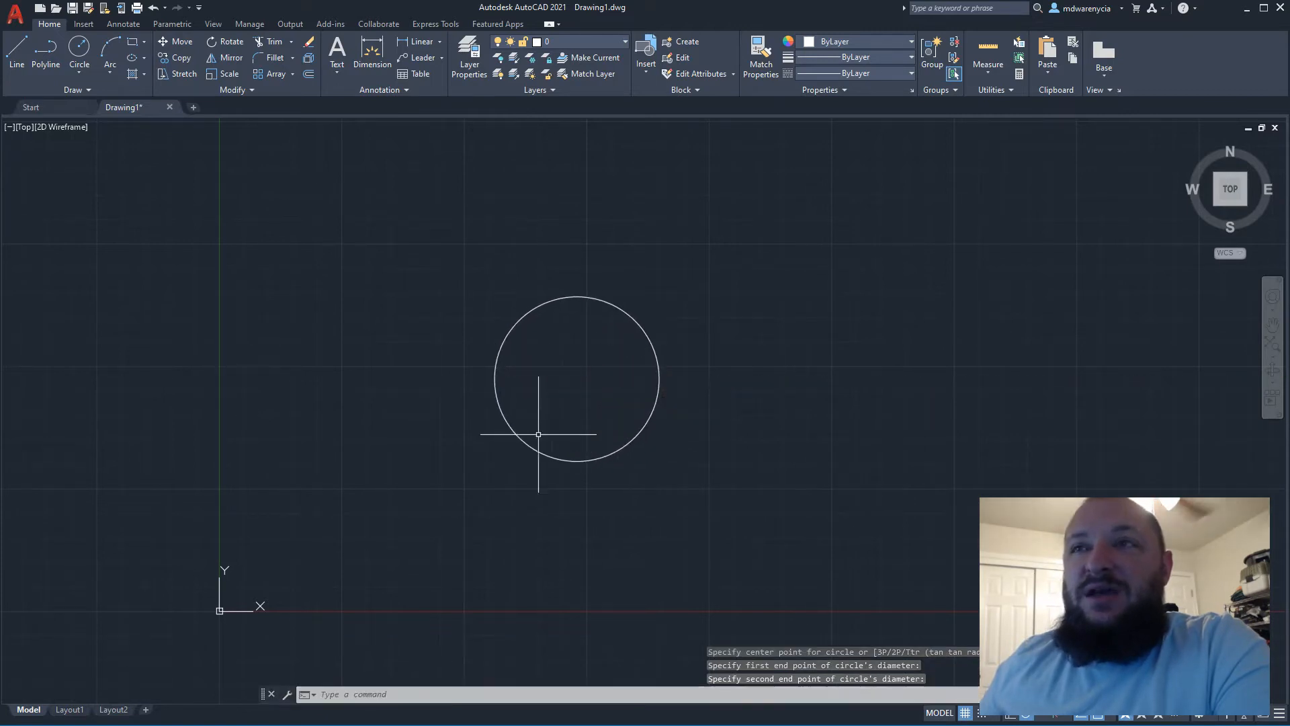
Draw a three-point circle left of the existing circle, placing its first two points vertically apart and the third to their lower left
text(c)
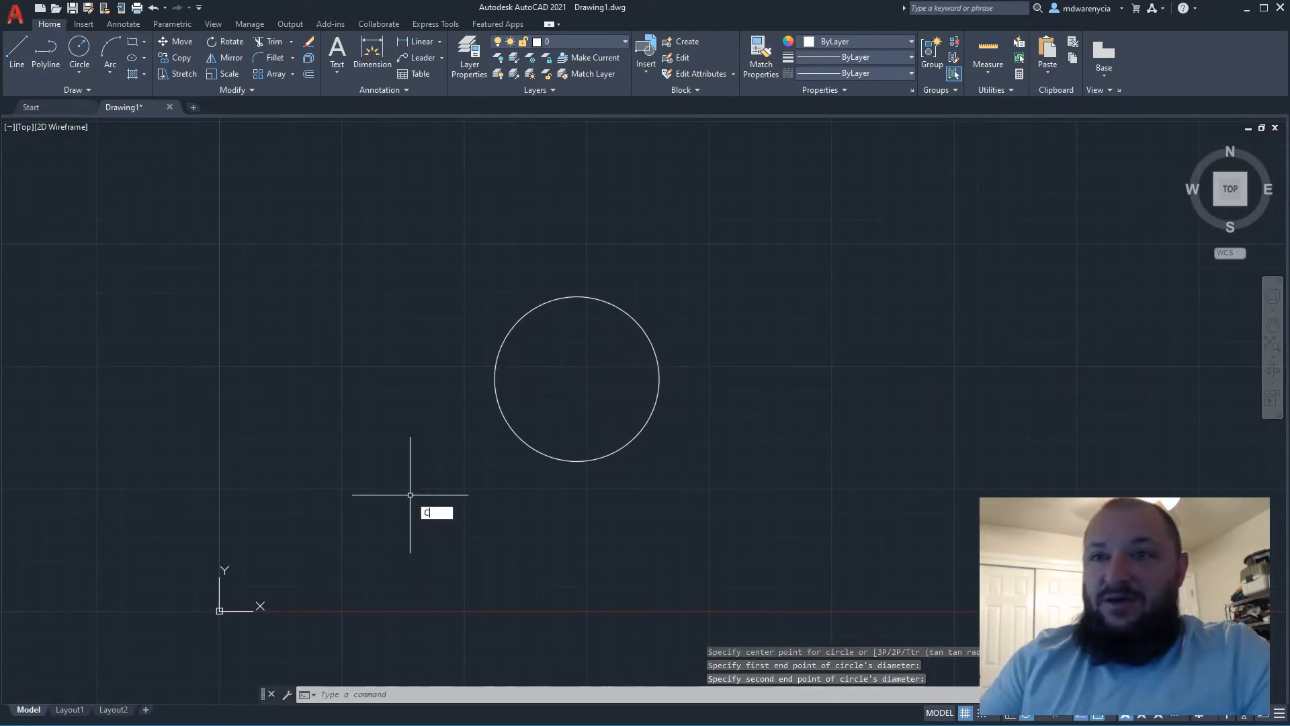
key(Return)
text(3p)
key(Return)
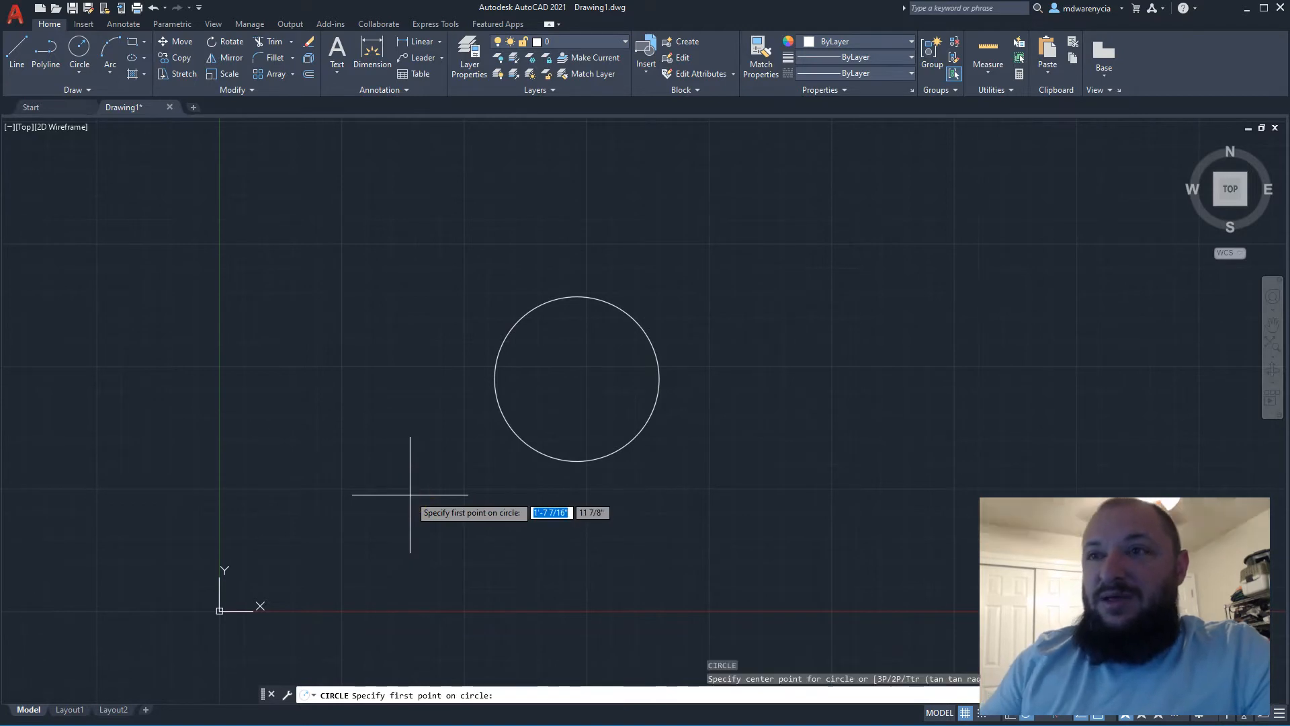
click(325, 374)
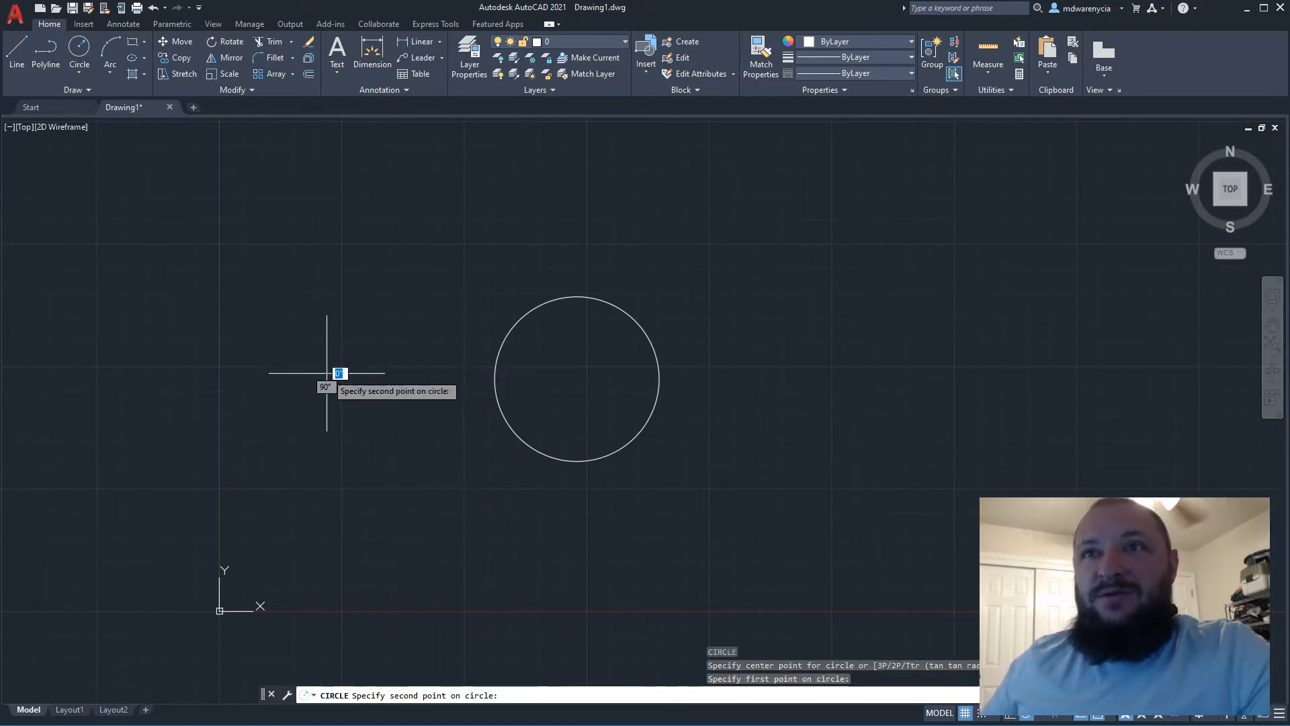
click(325, 276)
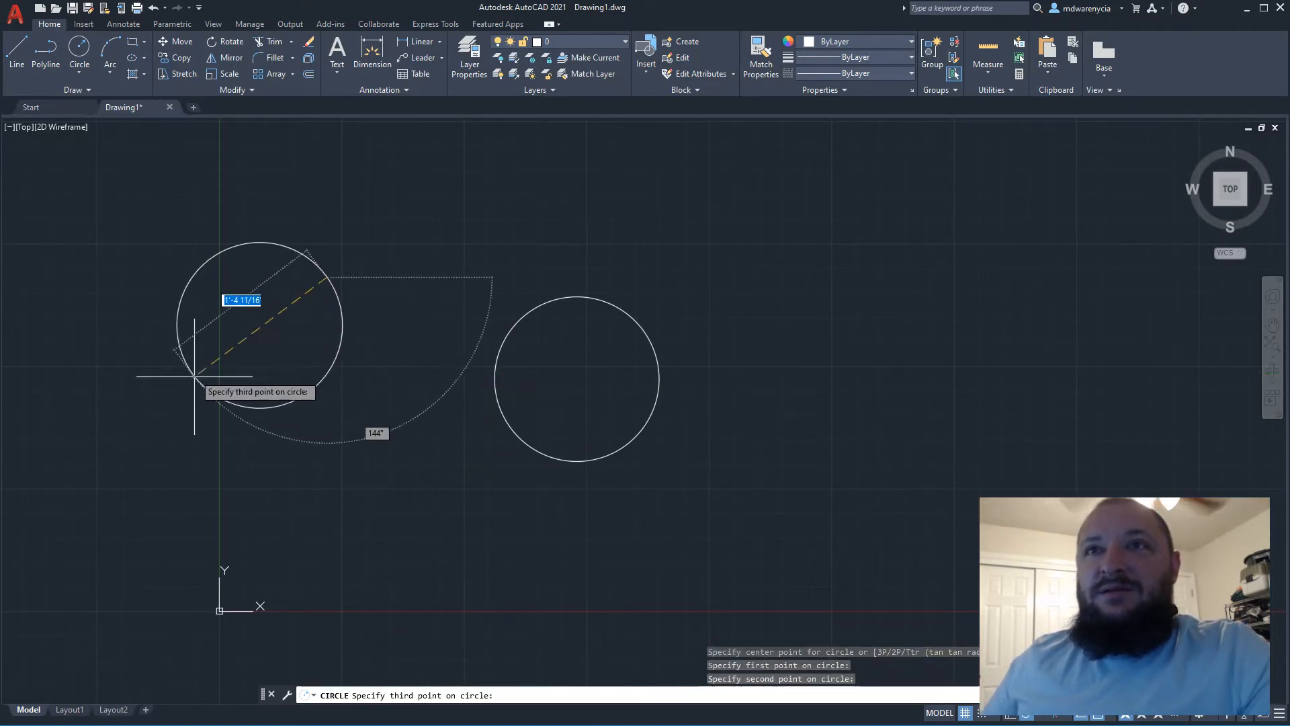
click(249, 388)
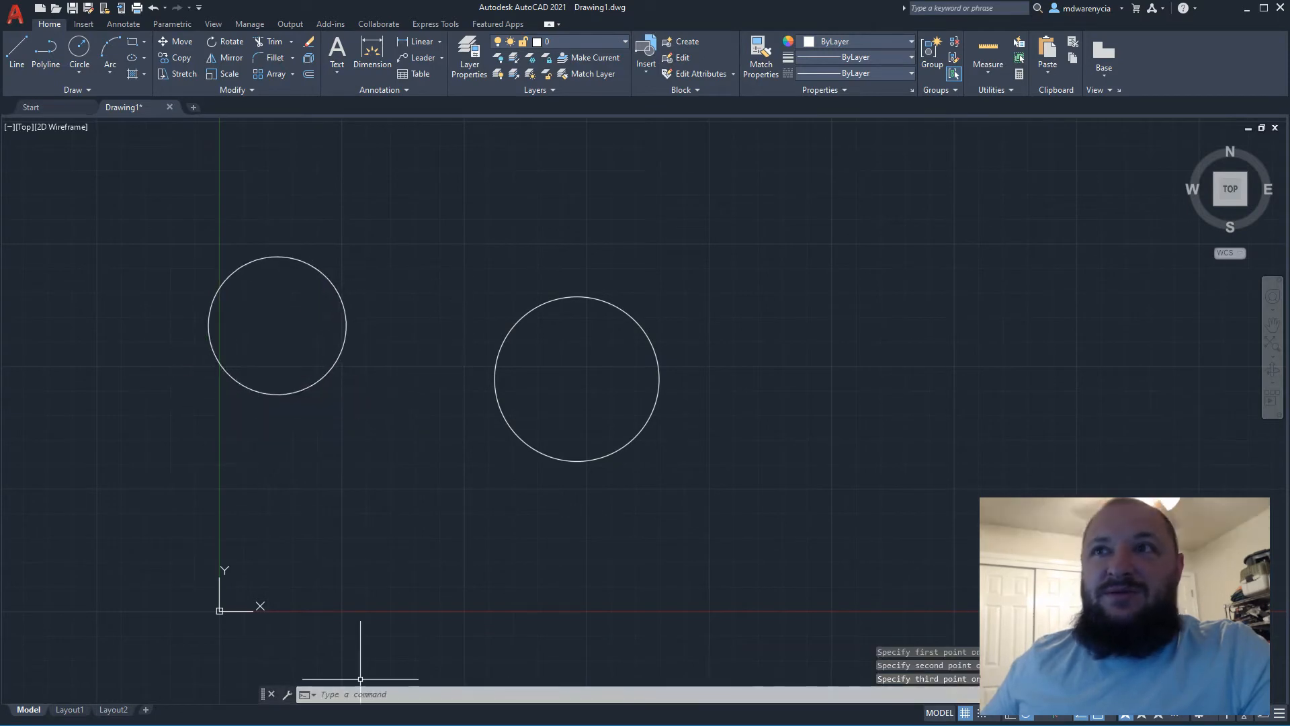
Select both circles with a crossing window and erase them
key(Escape)
click(691, 533)
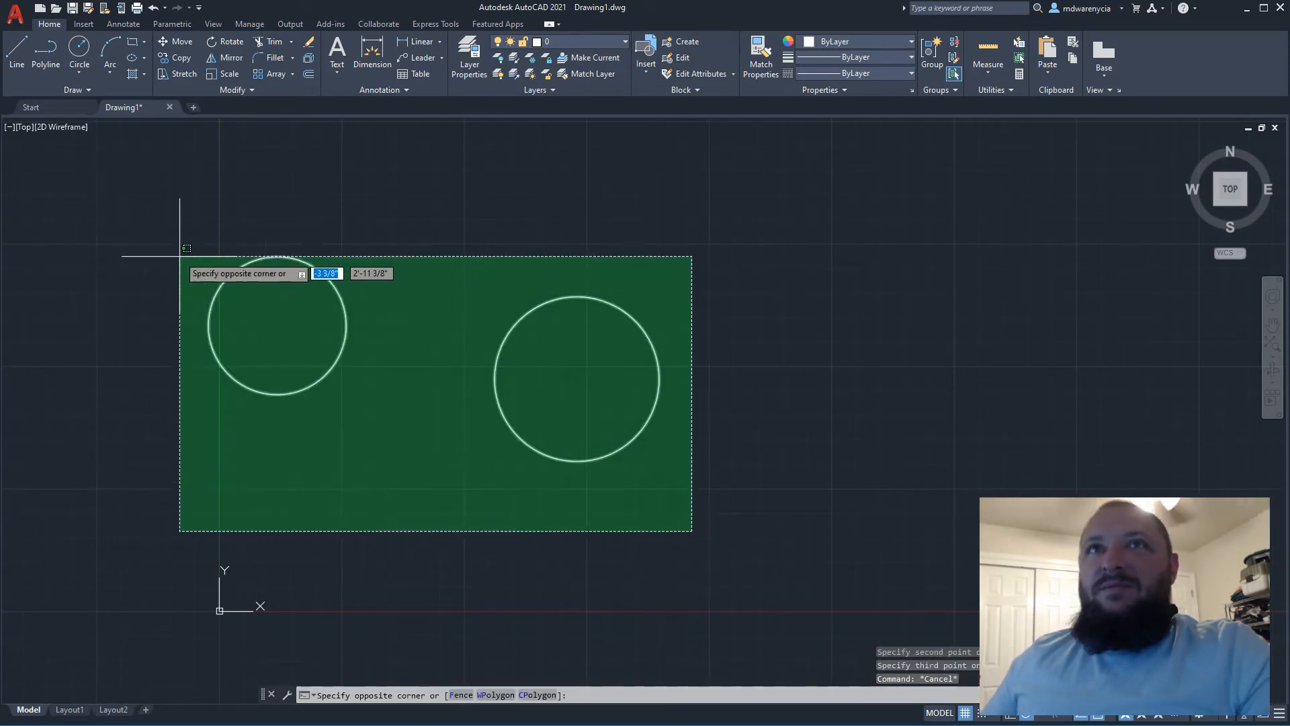
click(162, 264)
key(Delete)
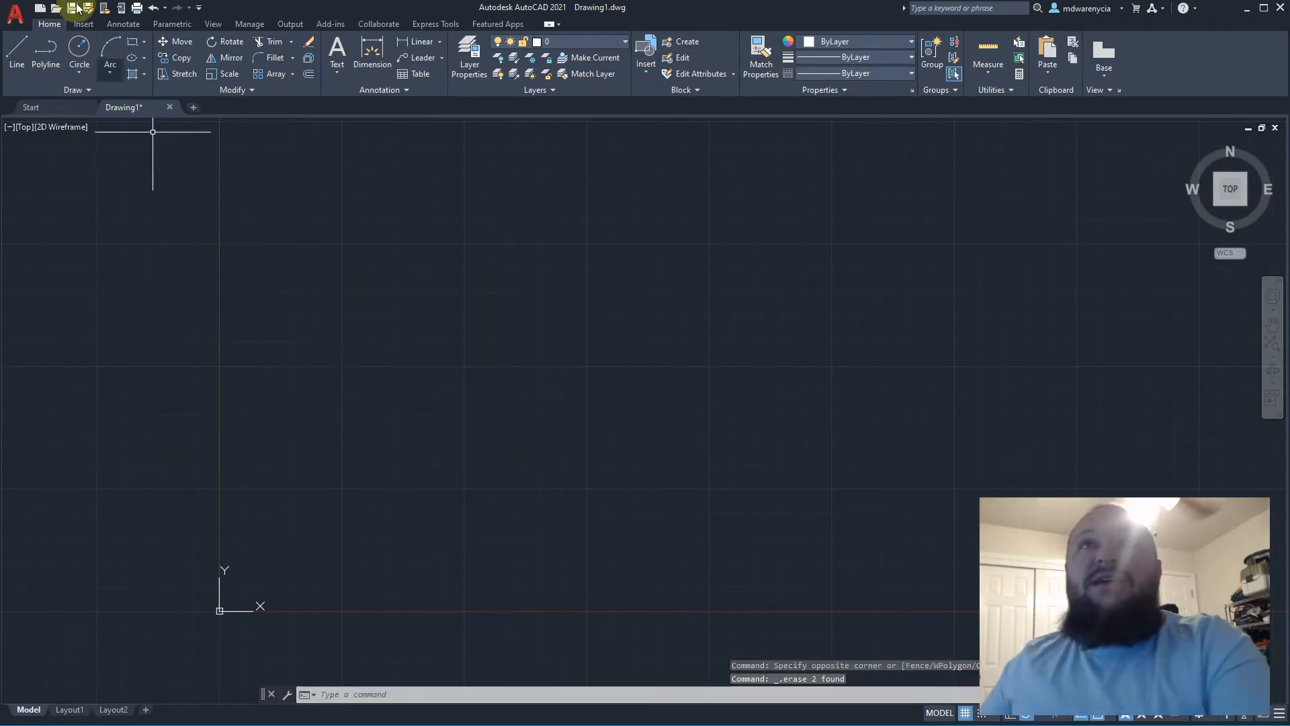
Draw an upper-left quarter arc by center, start and end with a radius of about 1'-1", switching its direction to clockwise
click(45, 57)
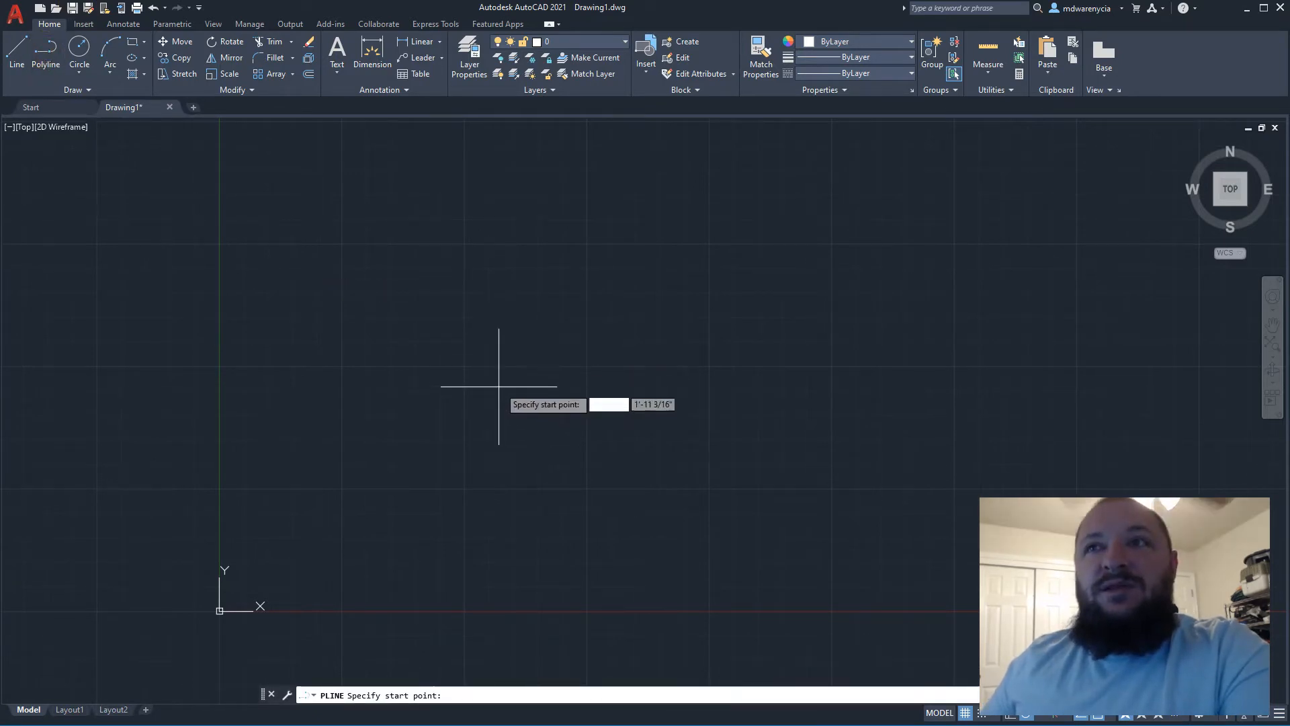
key(Escape)
click(116, 72)
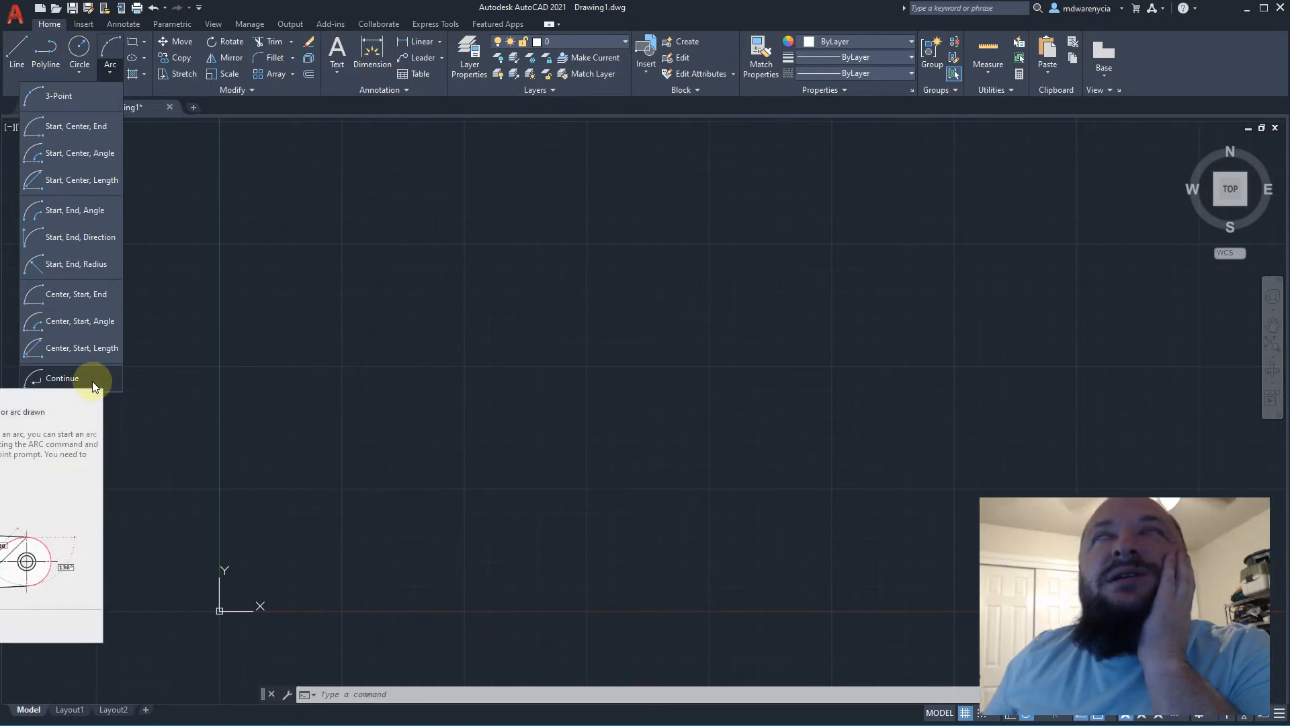
click(82, 305)
click(575, 396)
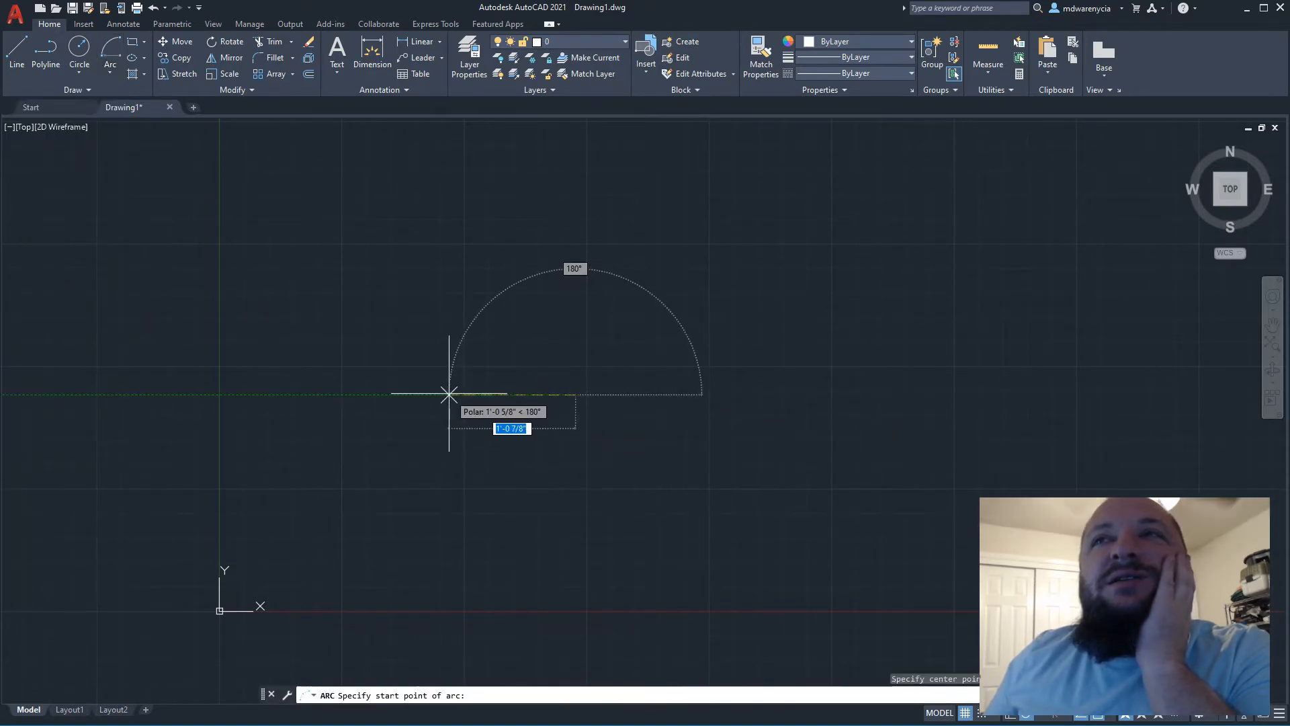
click(449, 395)
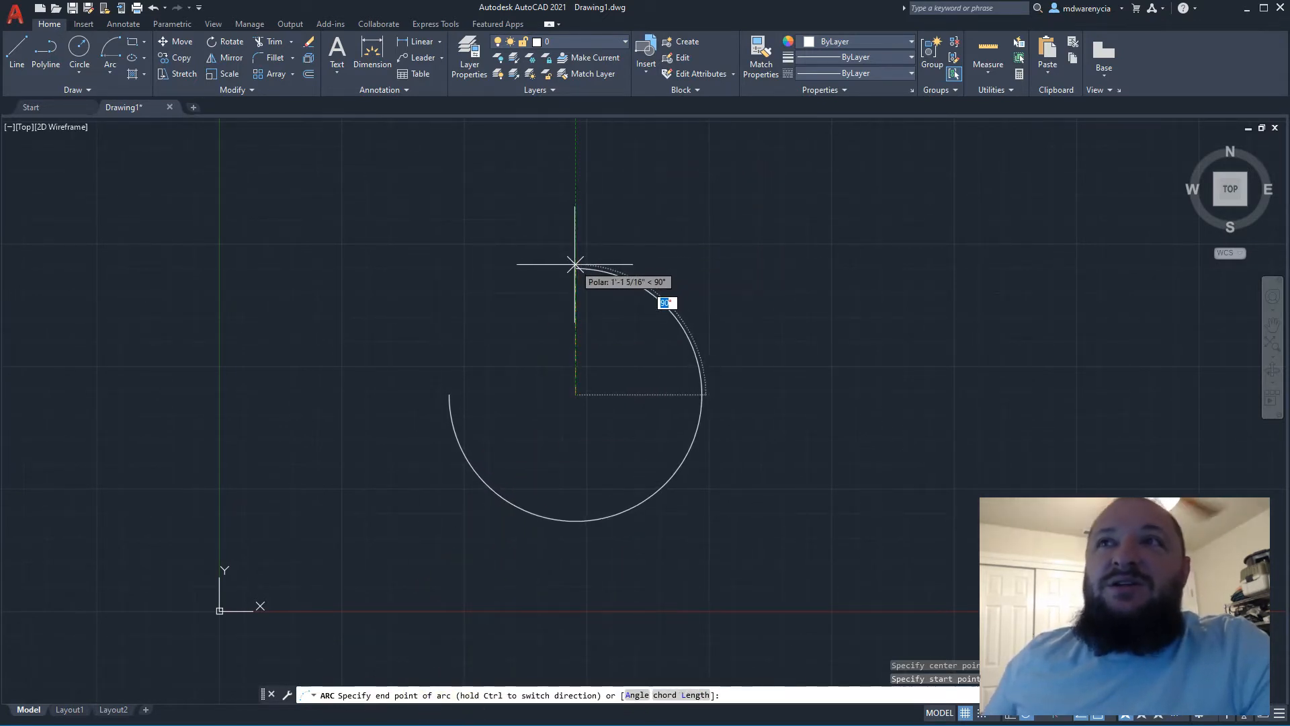
key(ctrl)
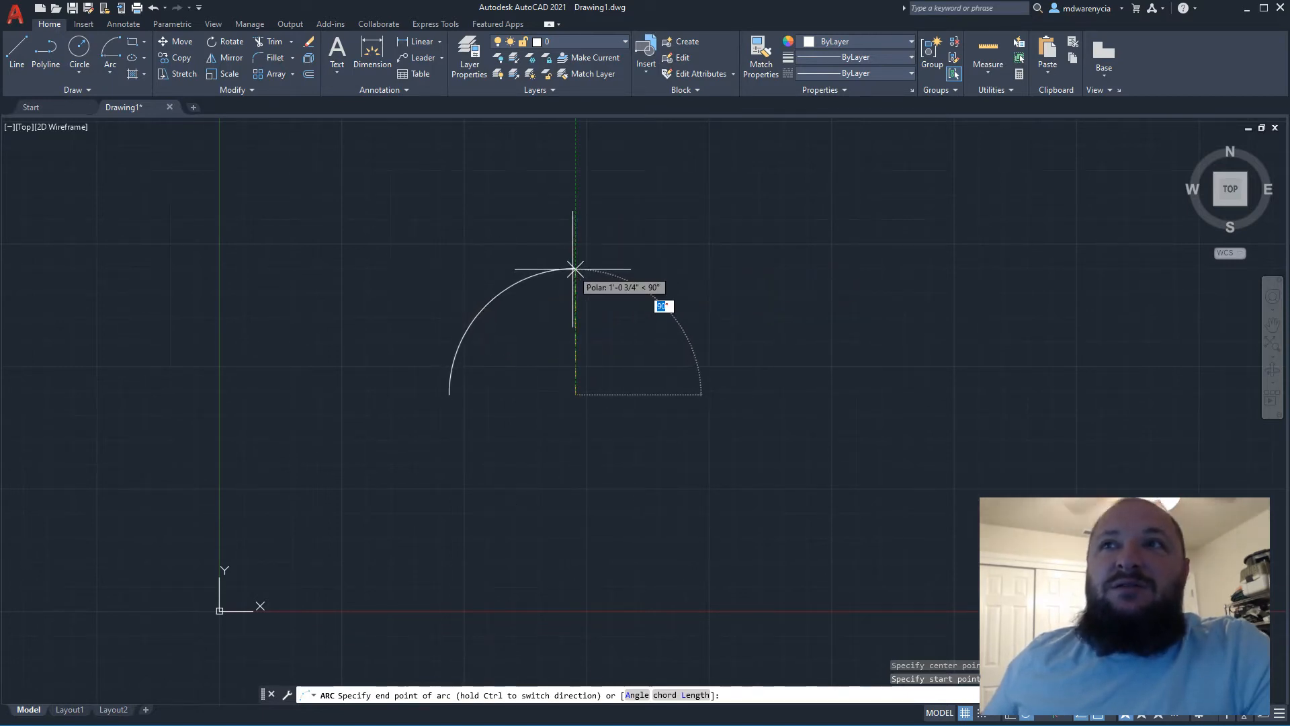
click(572, 269)
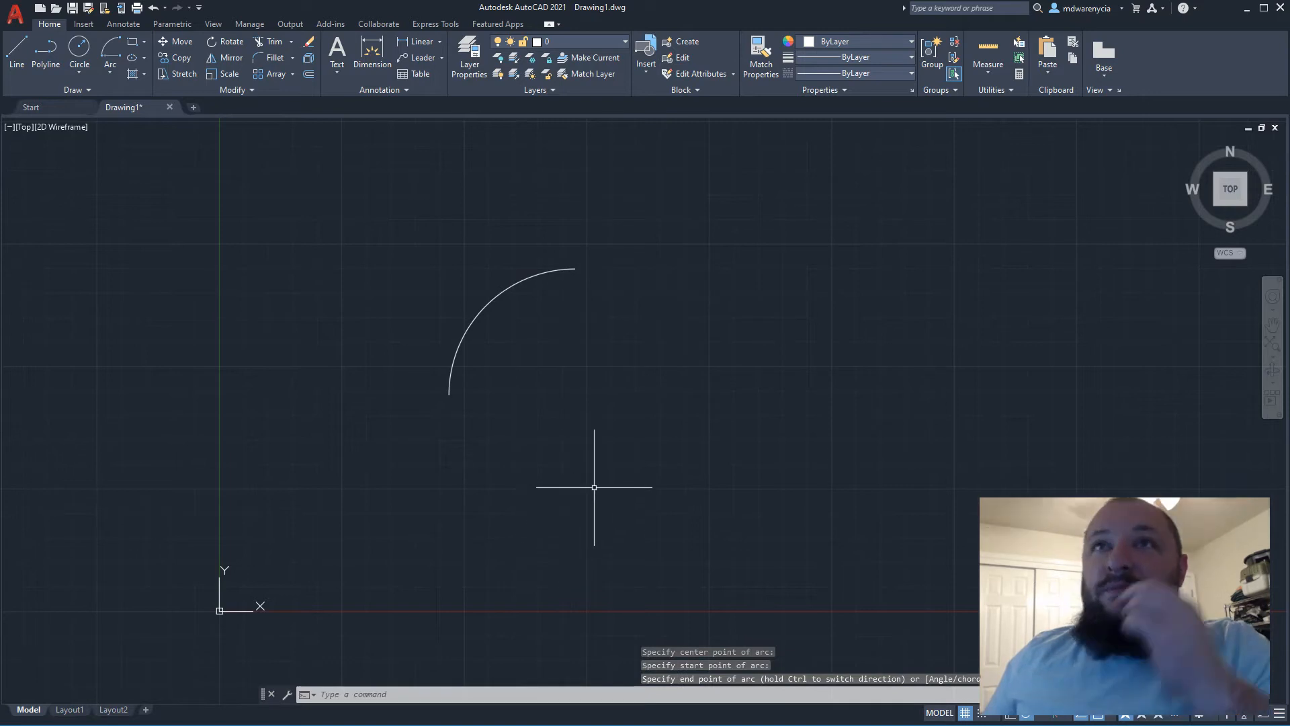
click(82, 54)
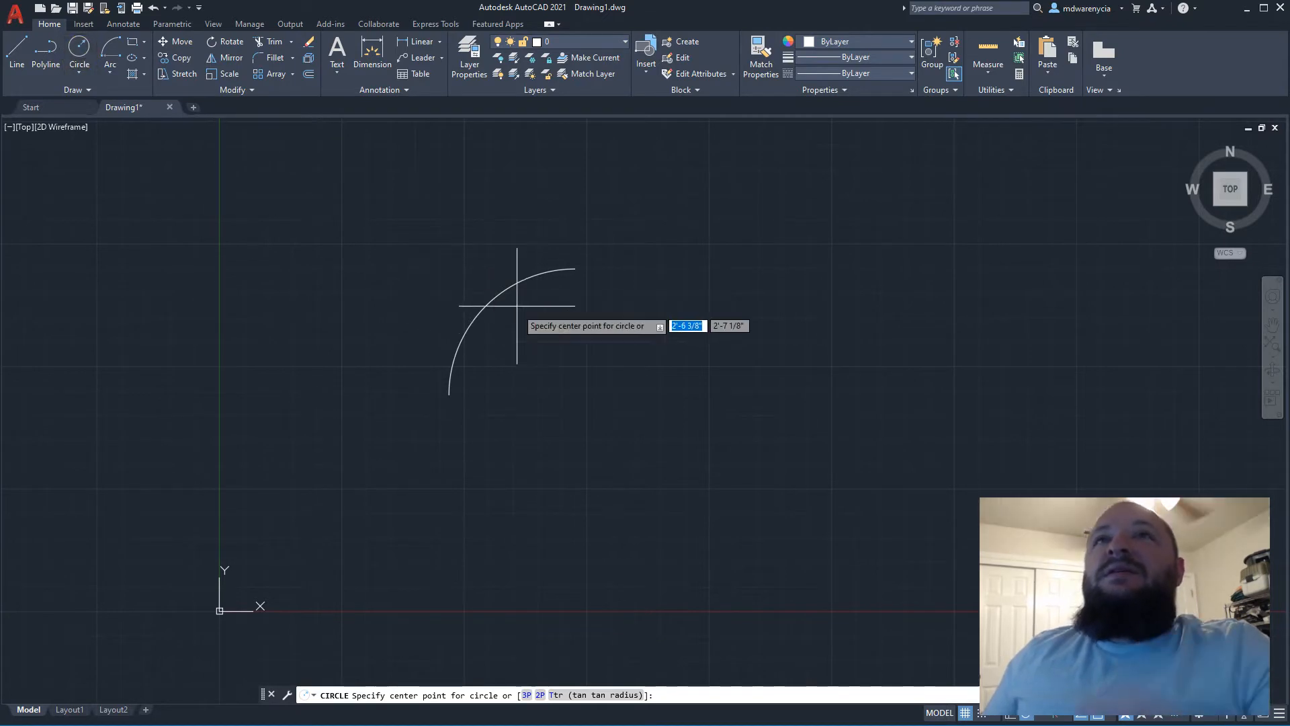
key(Escape)
key(Escape)
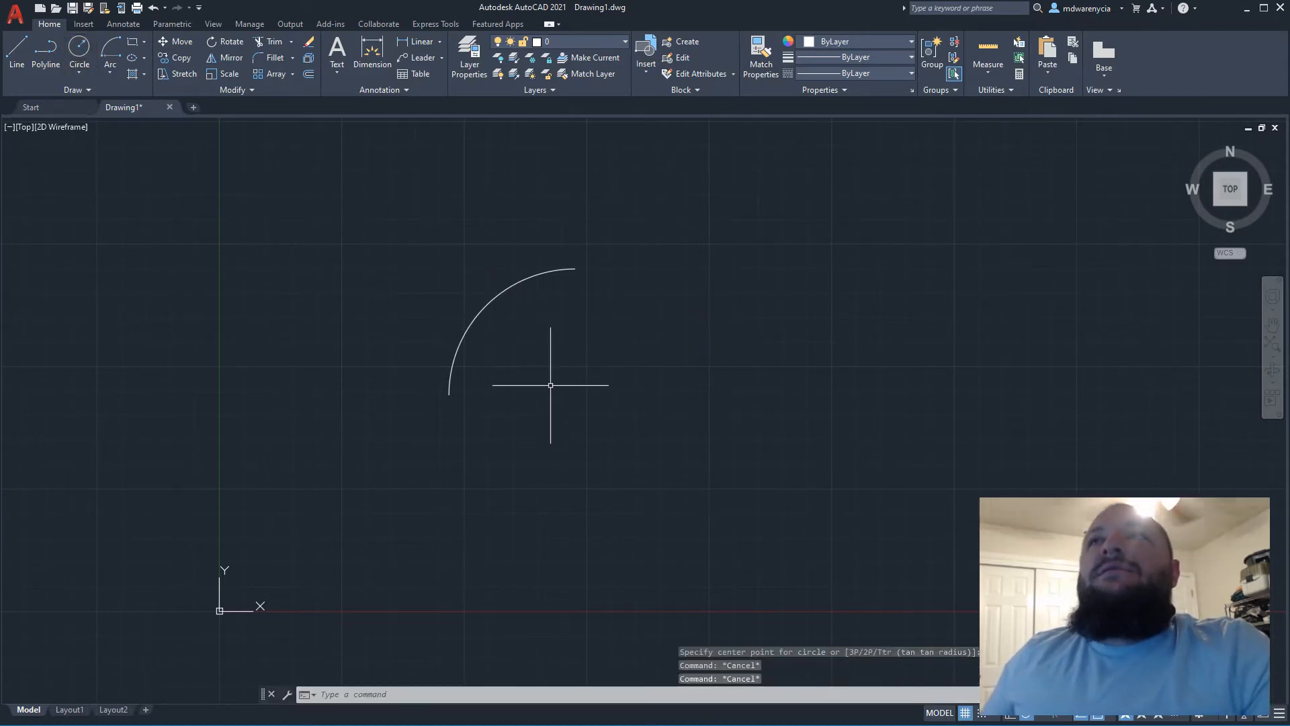
click(70, 68)
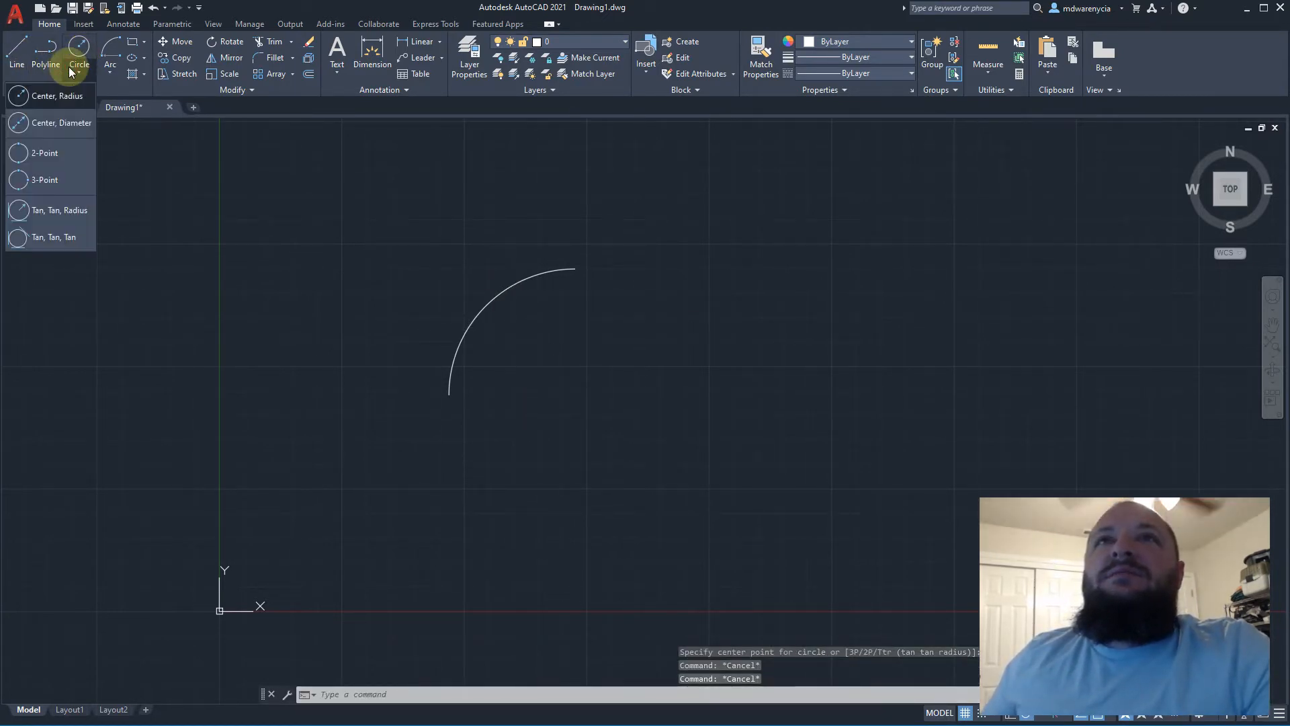
click(69, 68)
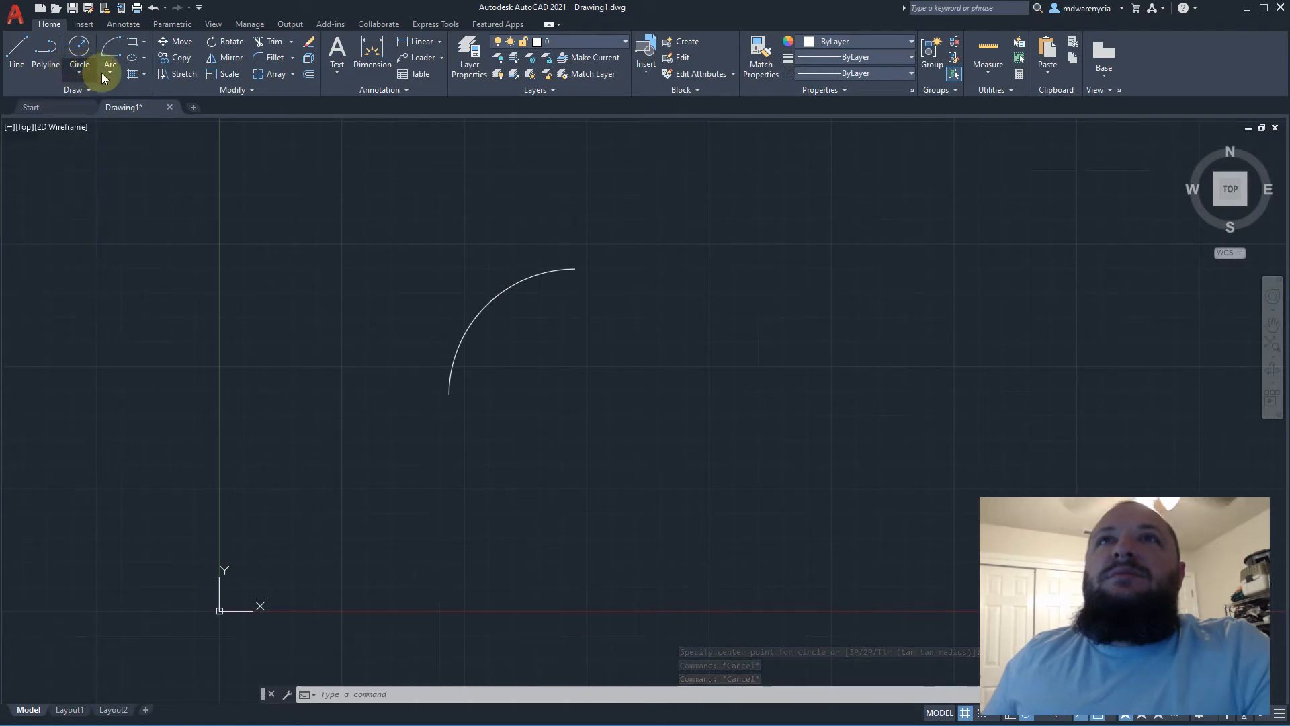
Draw a rectangle to the right of the arc with its corners filleted at a 2" radius
click(134, 50)
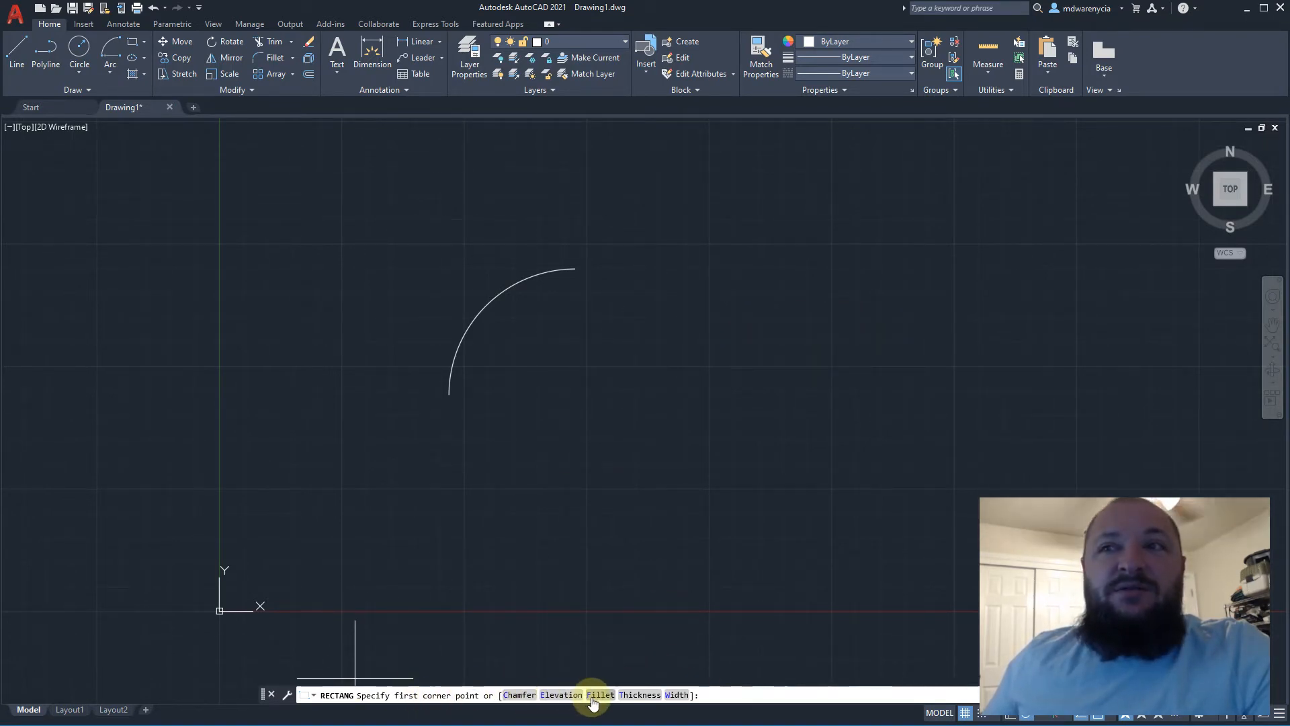
text(F)
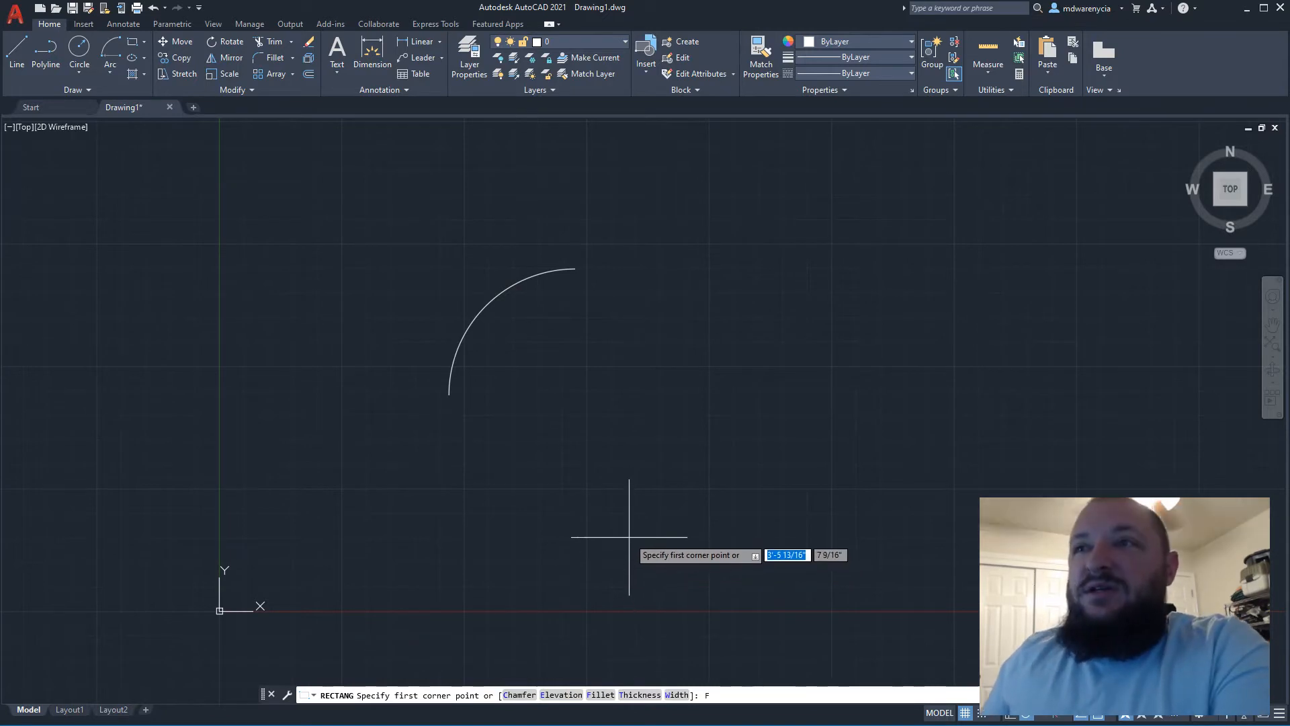
key(Return)
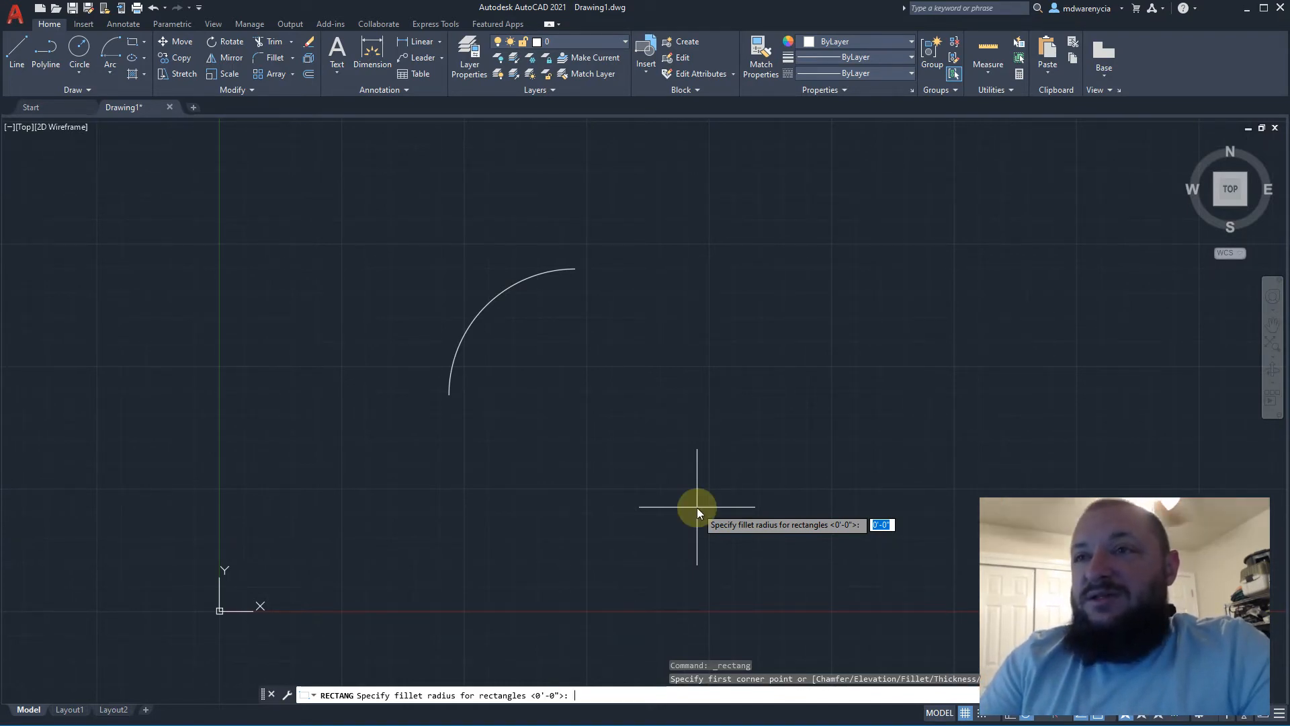
text(2")
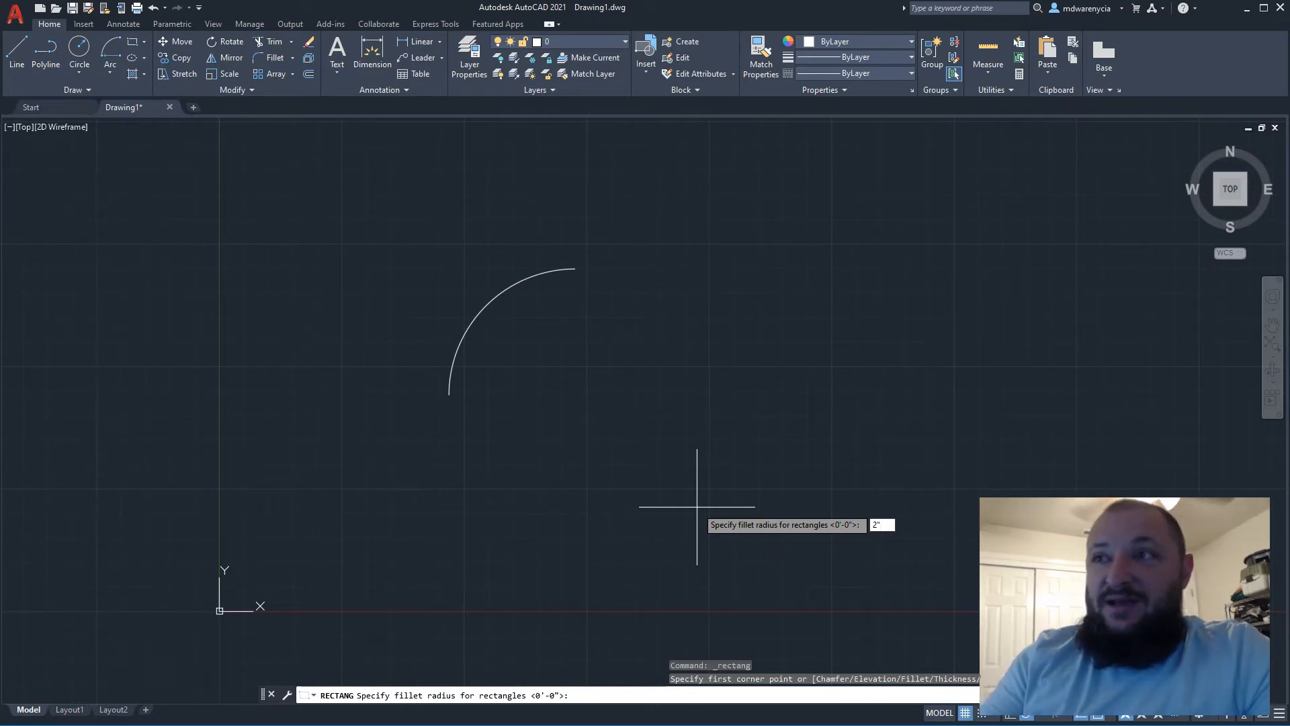
key(Return)
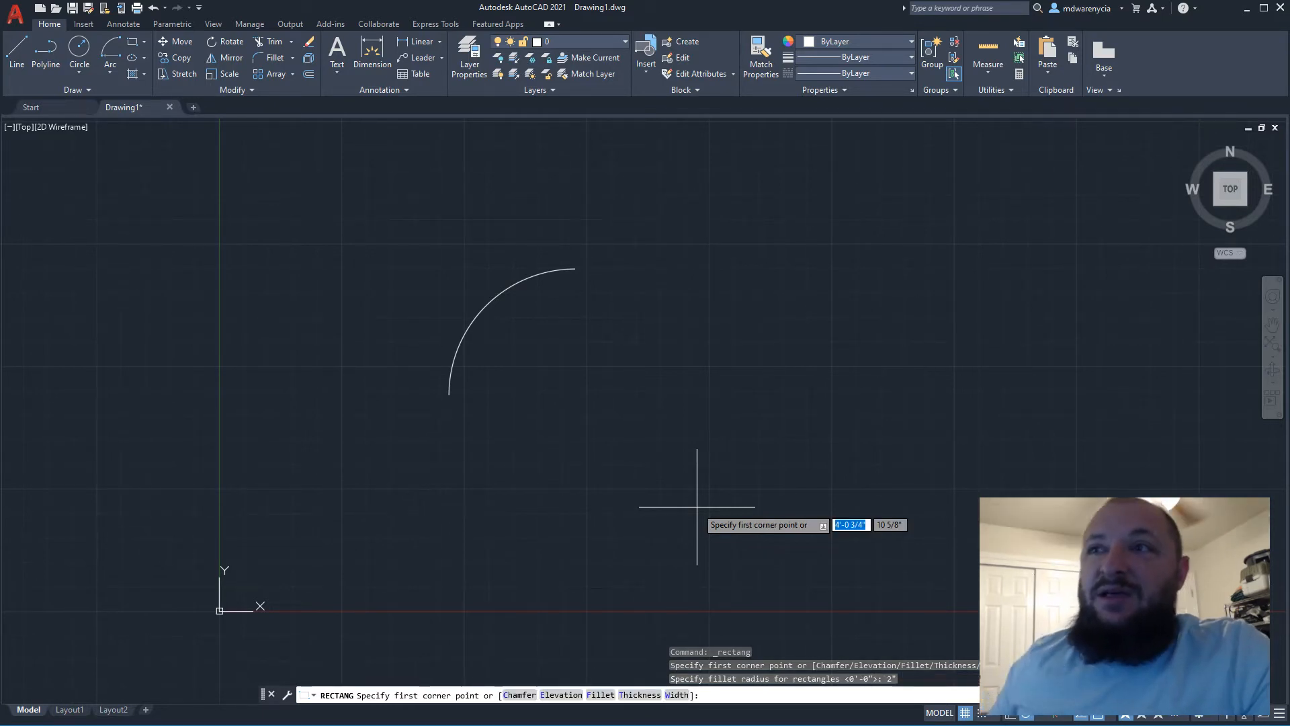
click(668, 242)
click(956, 394)
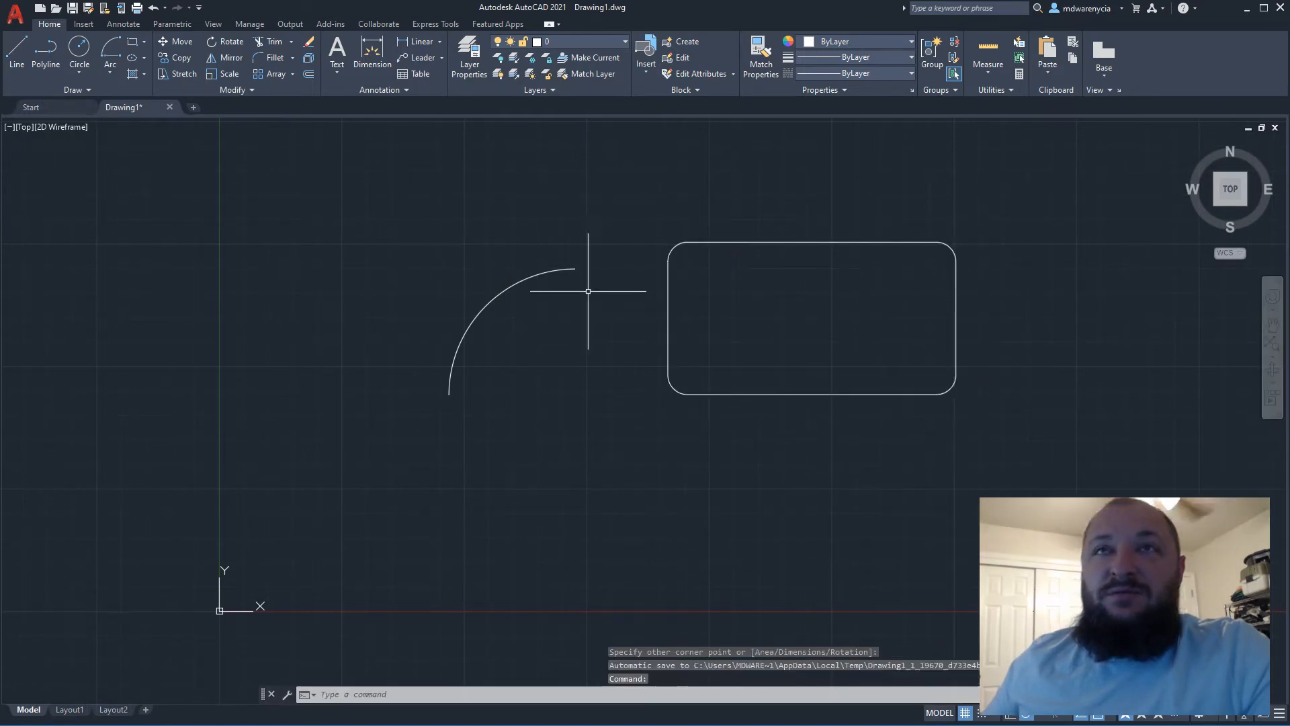
Draw a second rectangle about 10" high below the arc, keeping the same rounded-corner setting
click(133, 42)
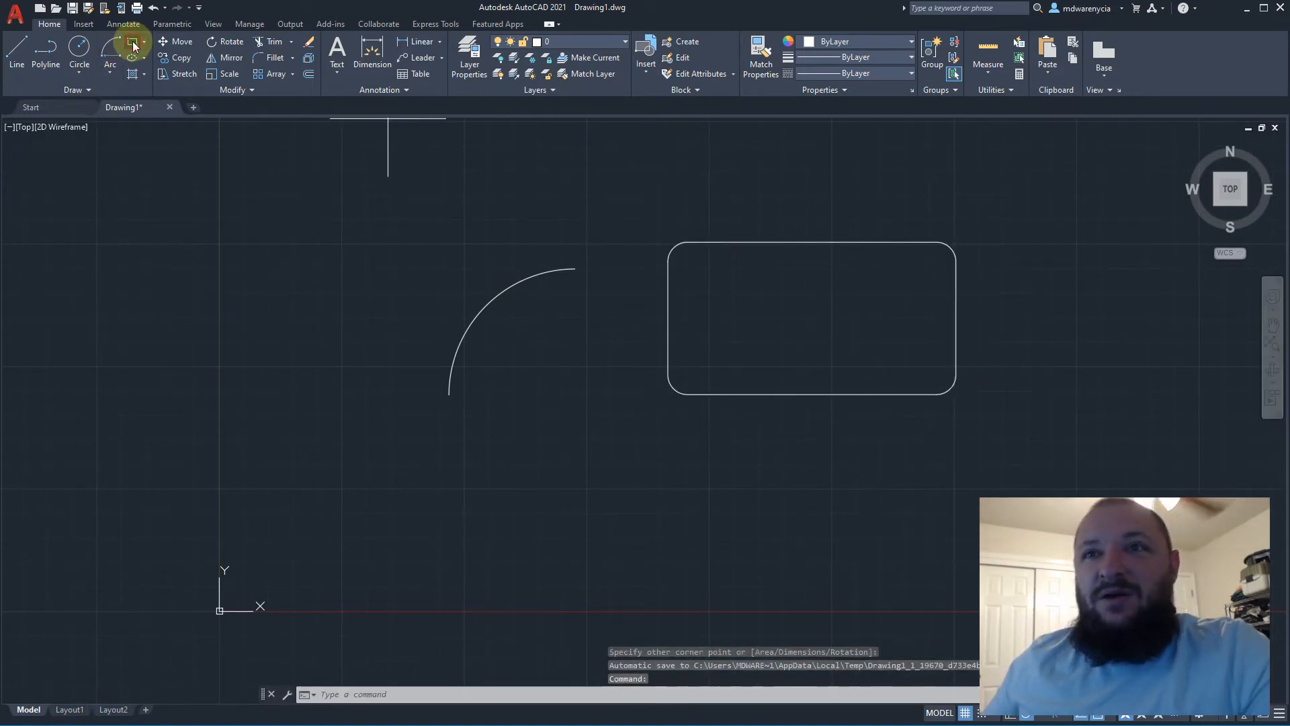
click(570, 455)
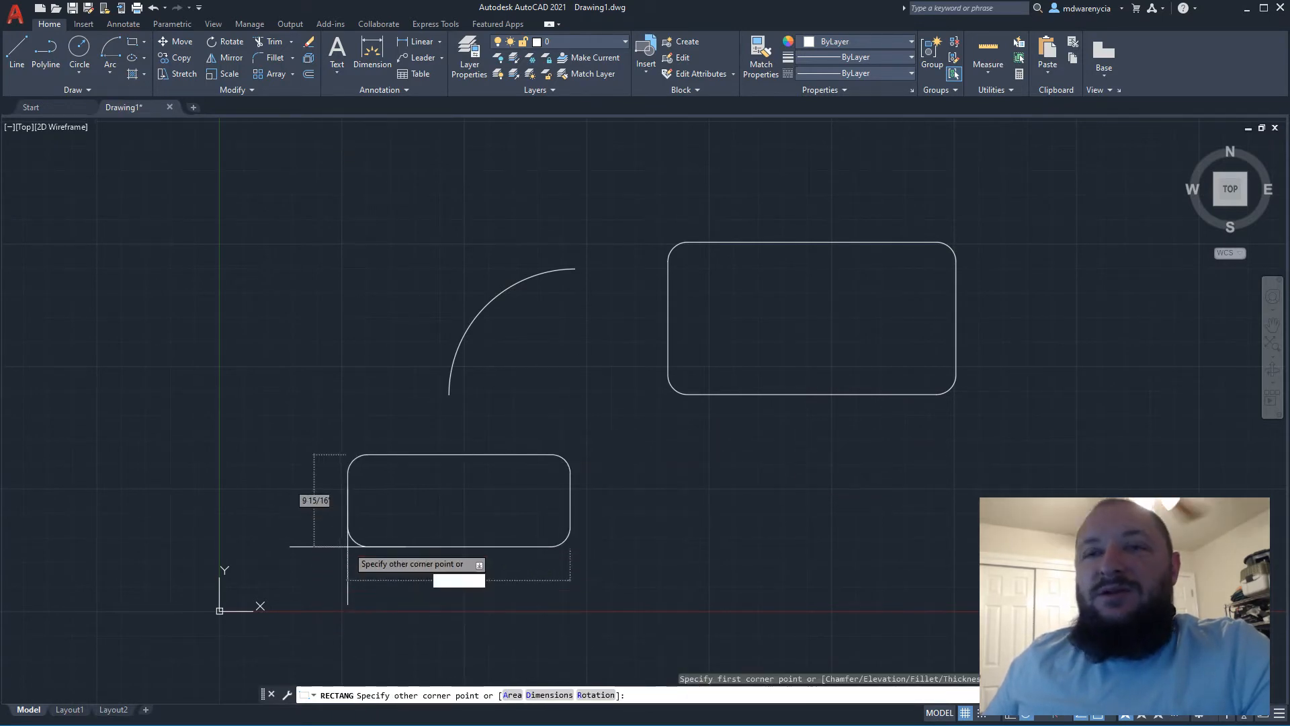
click(347, 543)
Set the rectangle fillet radius to 0 and draw a small square-cornered rectangle above and left of the arc
key(Return)
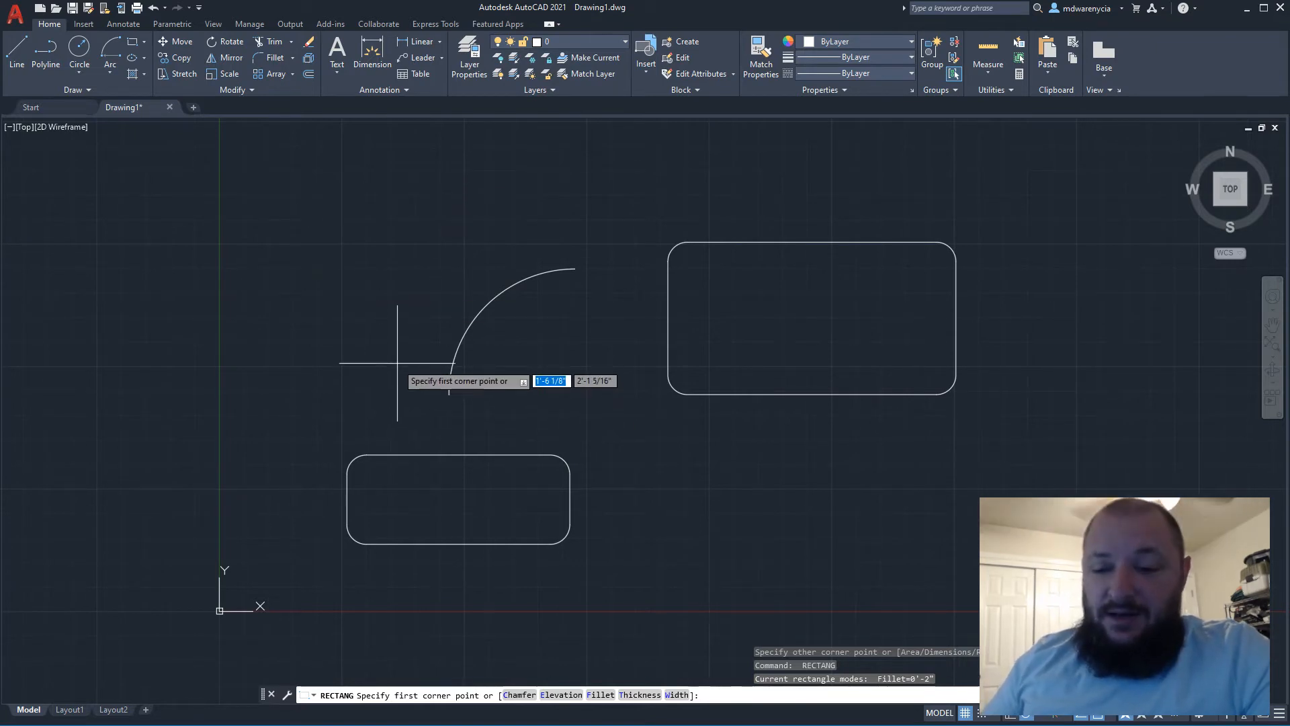
text(f)
key(Return)
text(0)
key(Return)
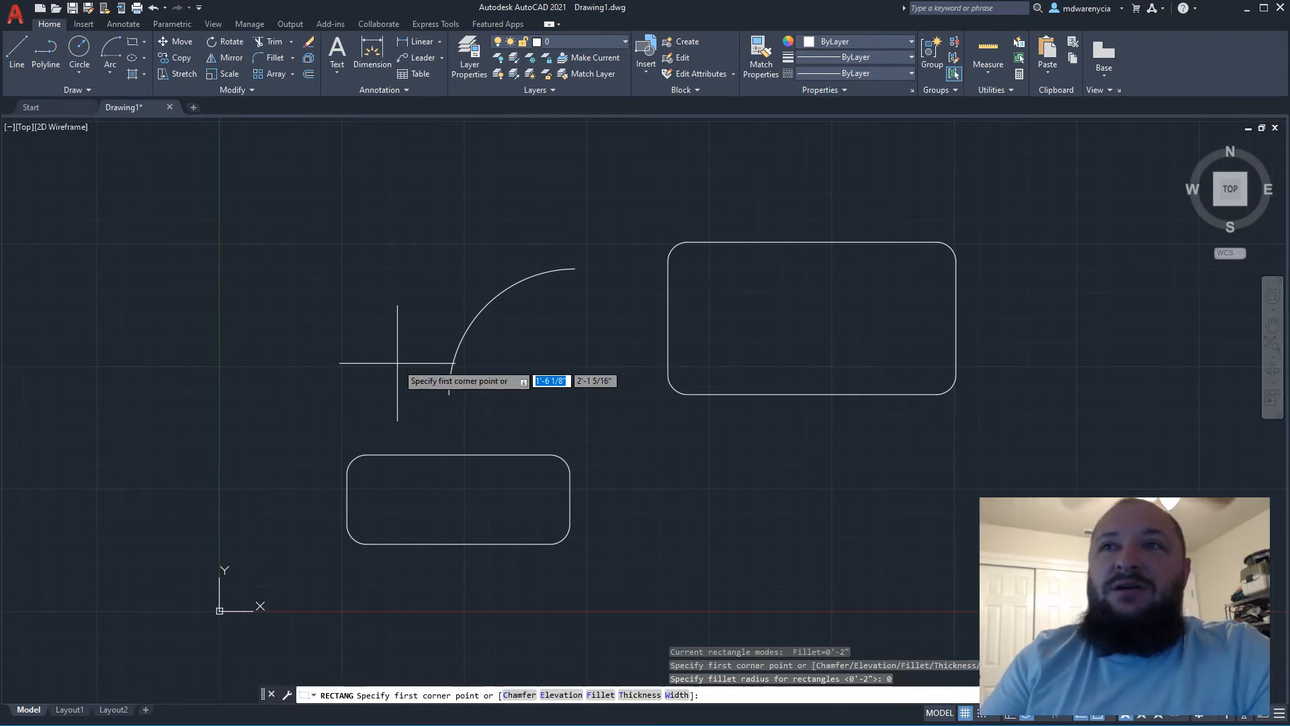
click(324, 208)
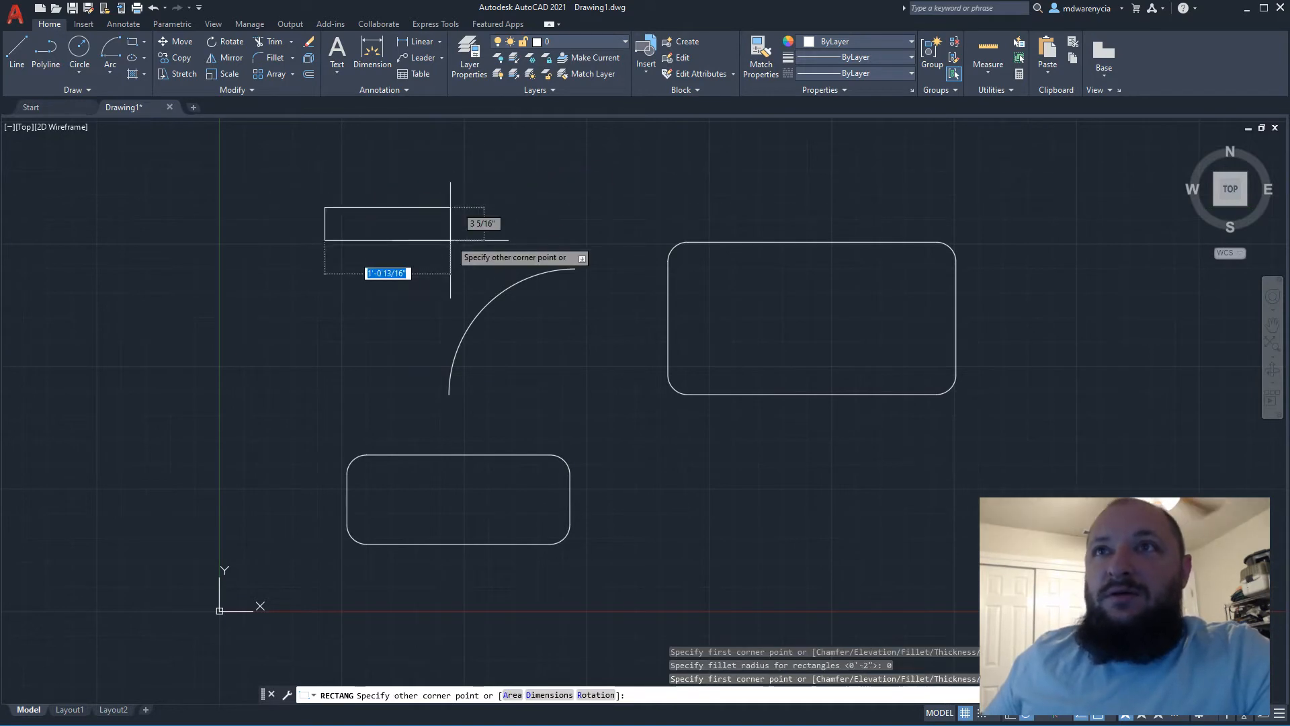
click(467, 264)
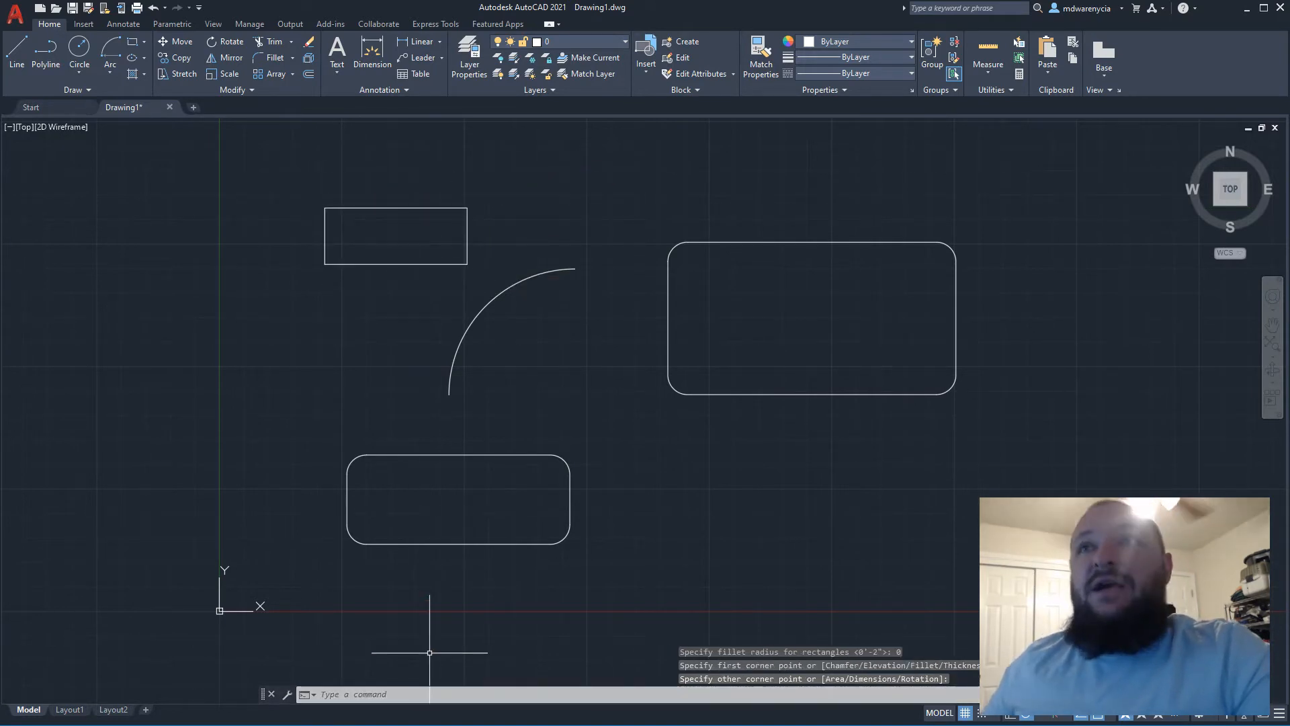
key(Escape)
key(Escape)
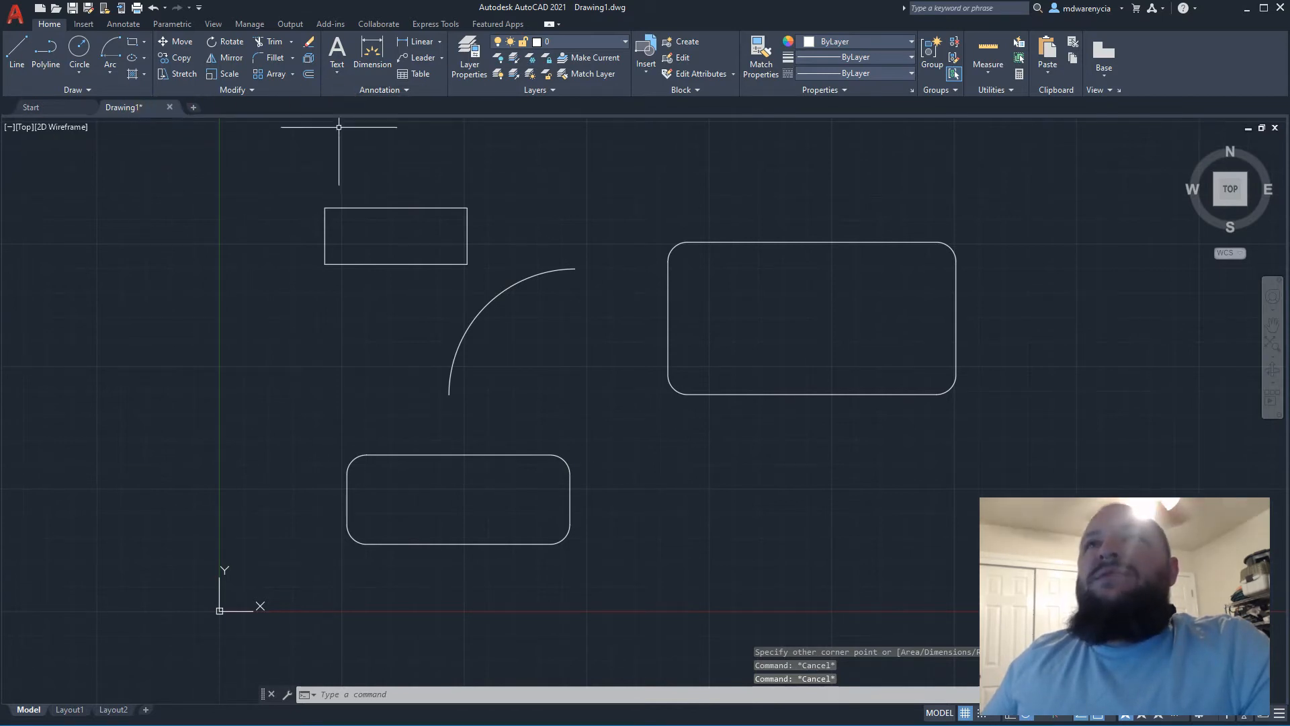
Draw a vertical line crossing both the small square-cornered rectangle and the rounded rectangle below it
click(17, 50)
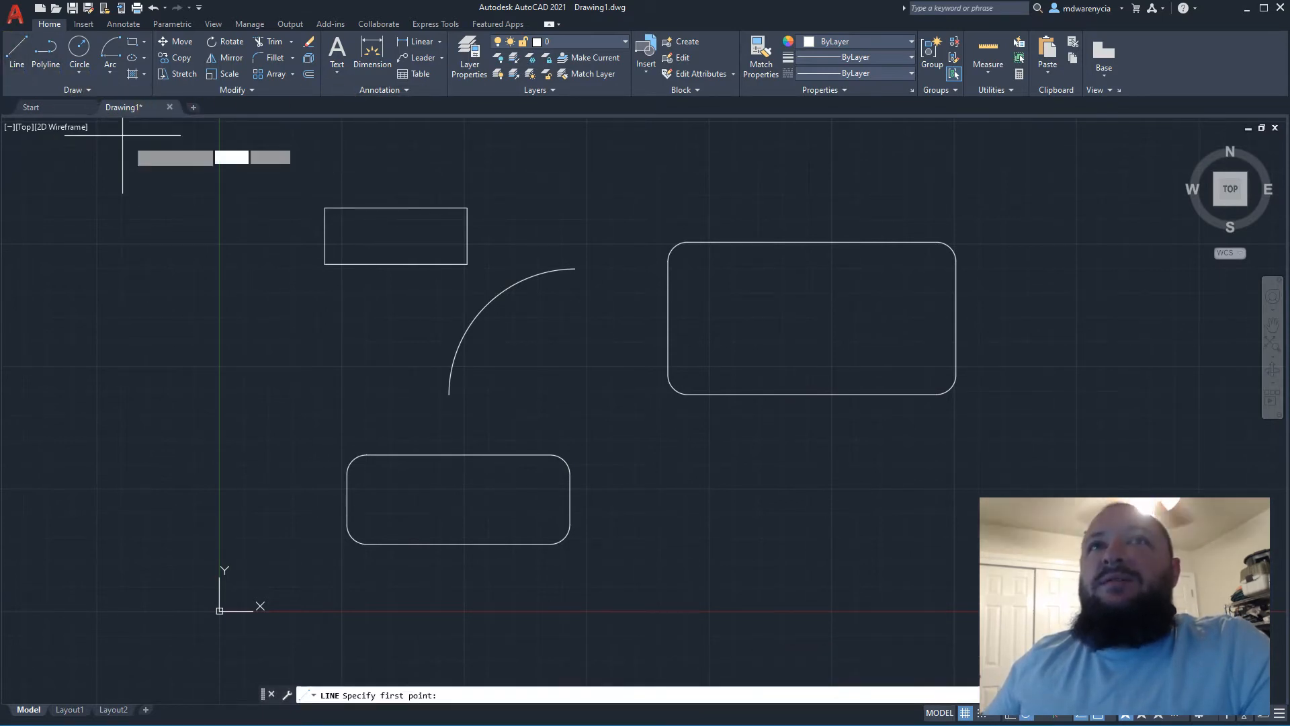
click(391, 184)
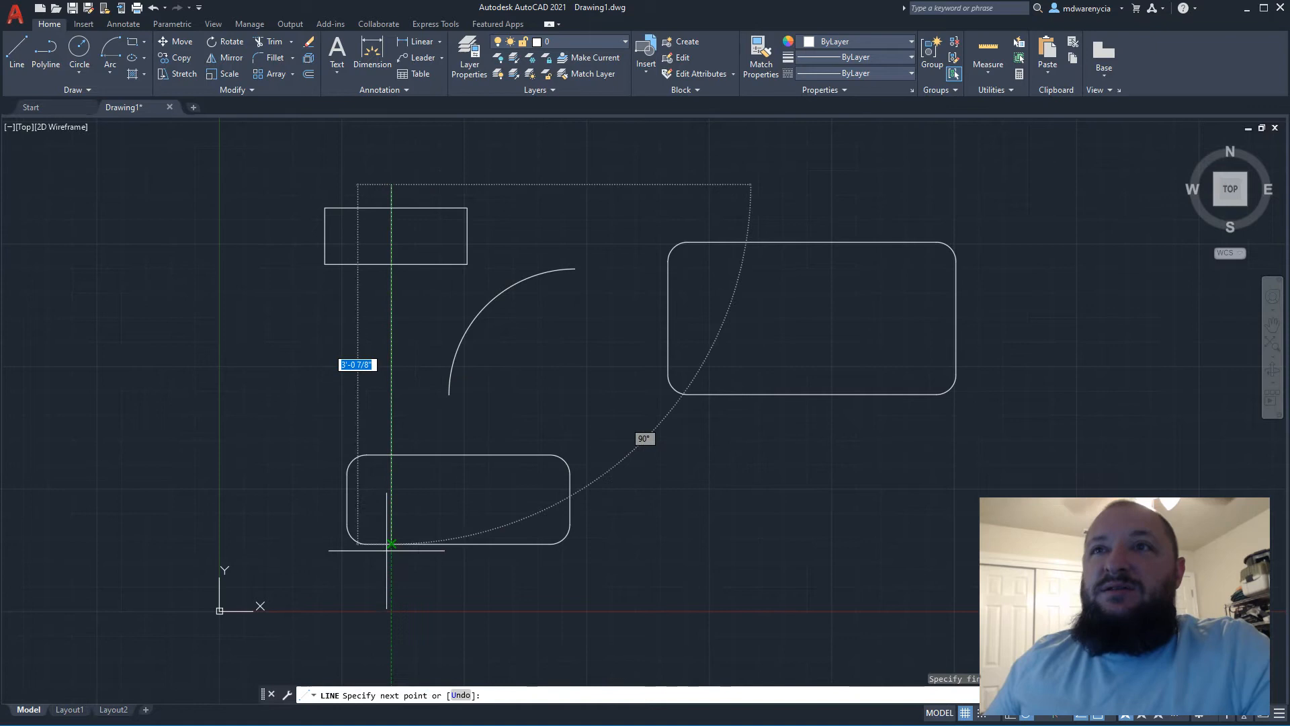
click(391, 613)
key(Escape)
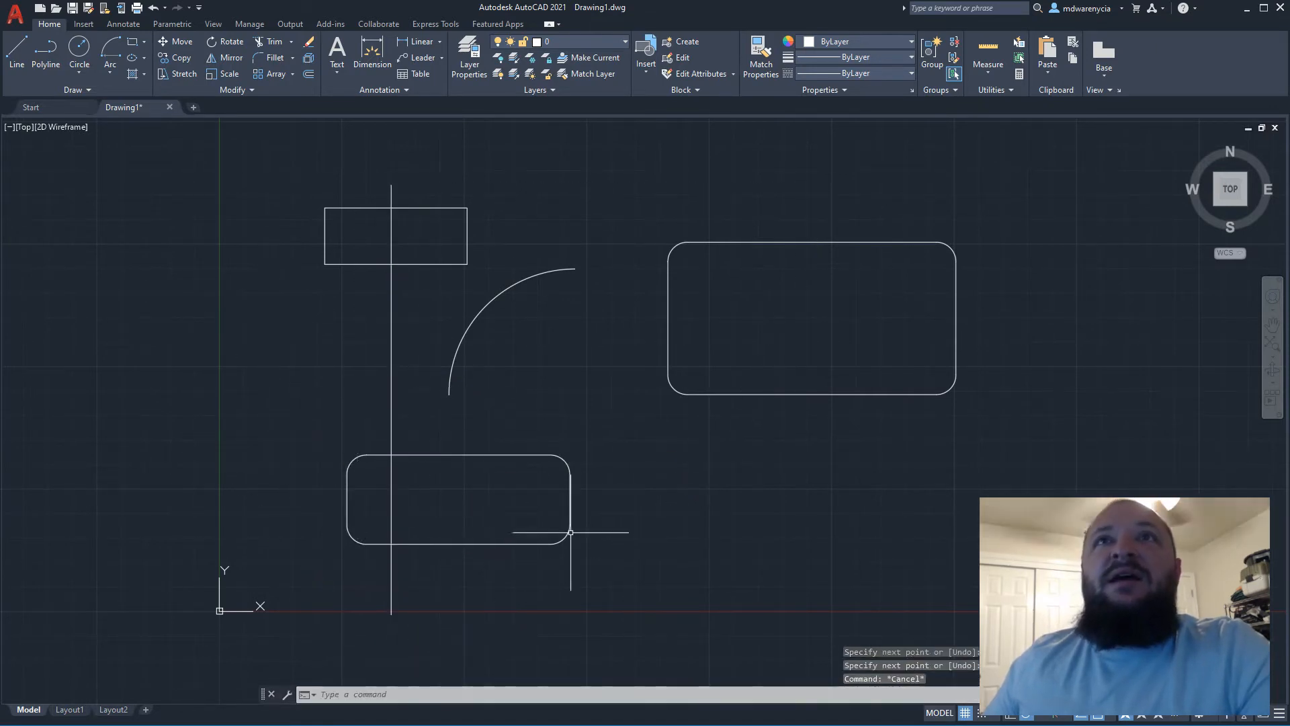
key(Escape)
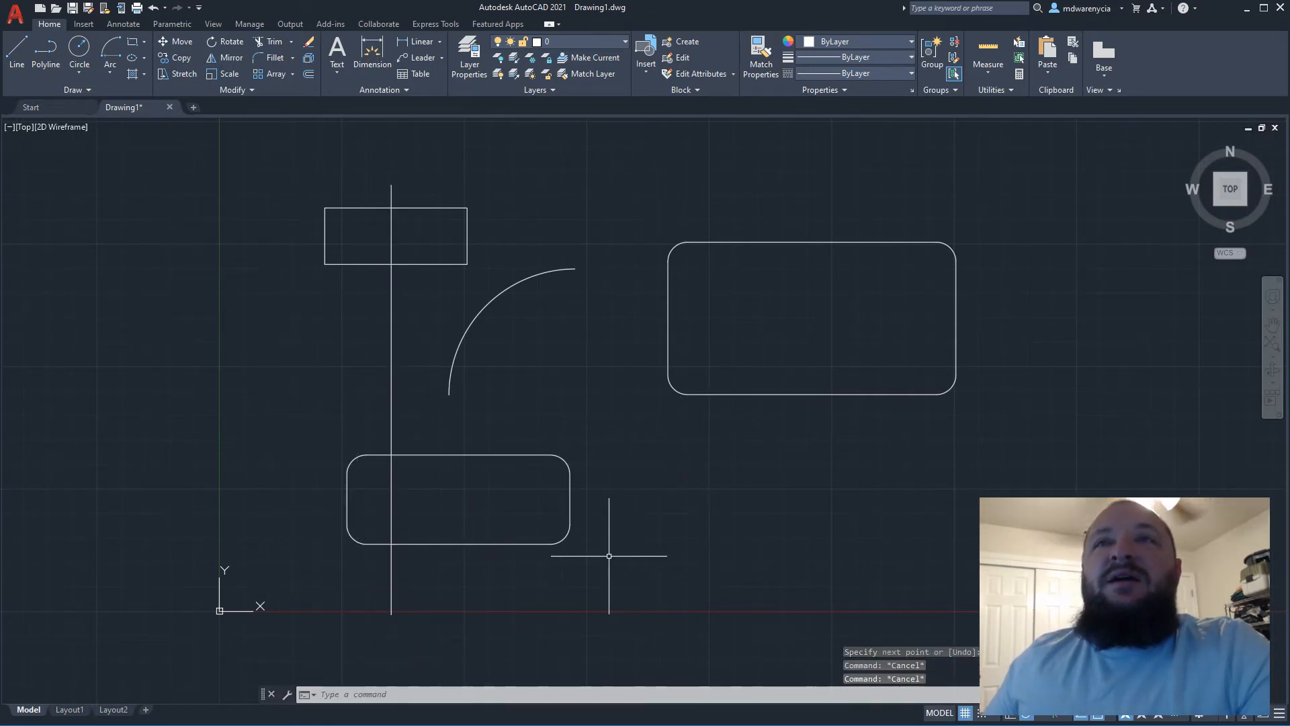
Trim the vertical line inside both rectangles, using the line, the arc and the two crossed rectangles as cutting edges
click(650, 575)
click(201, 176)
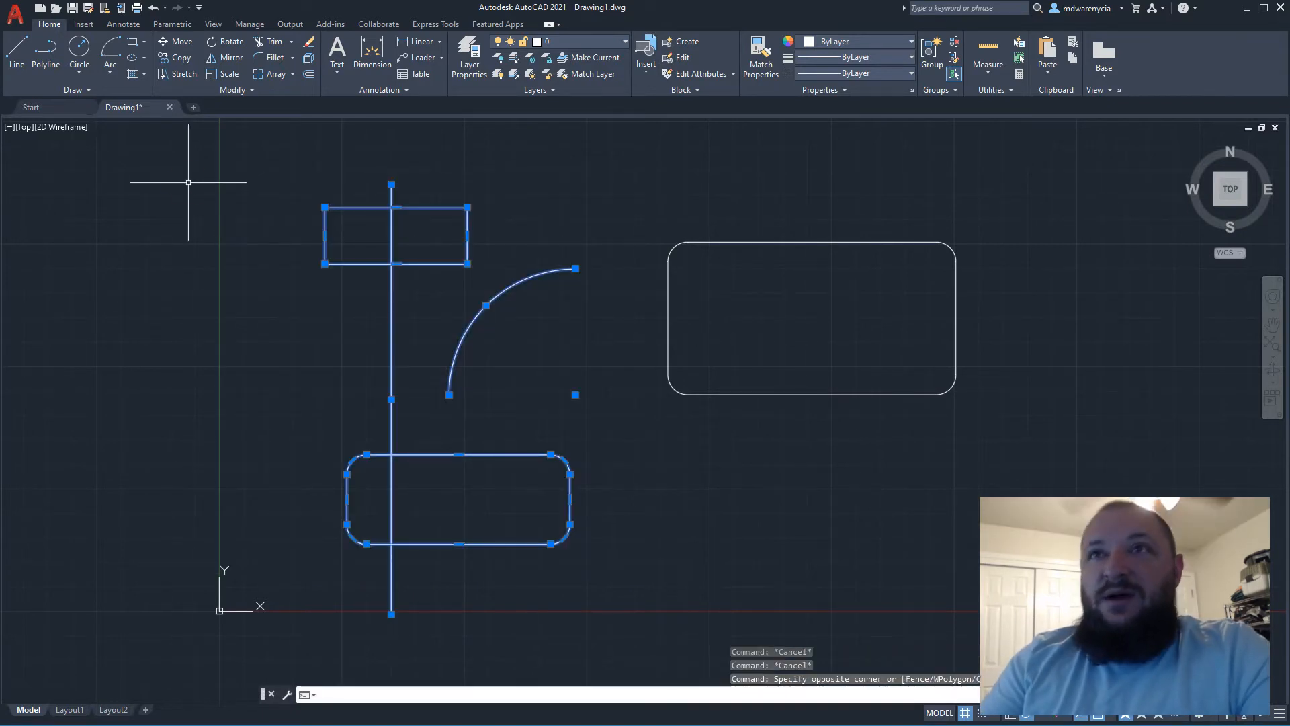
text(tr)
key(Return)
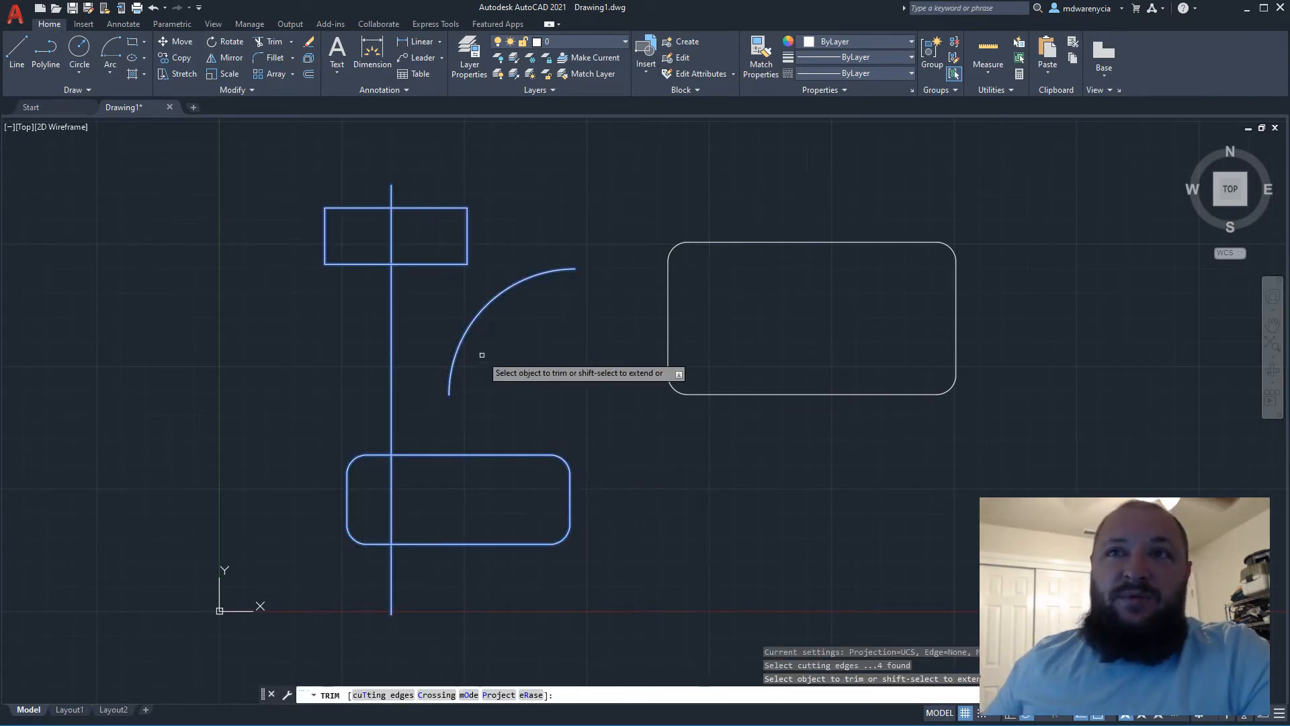
click(389, 233)
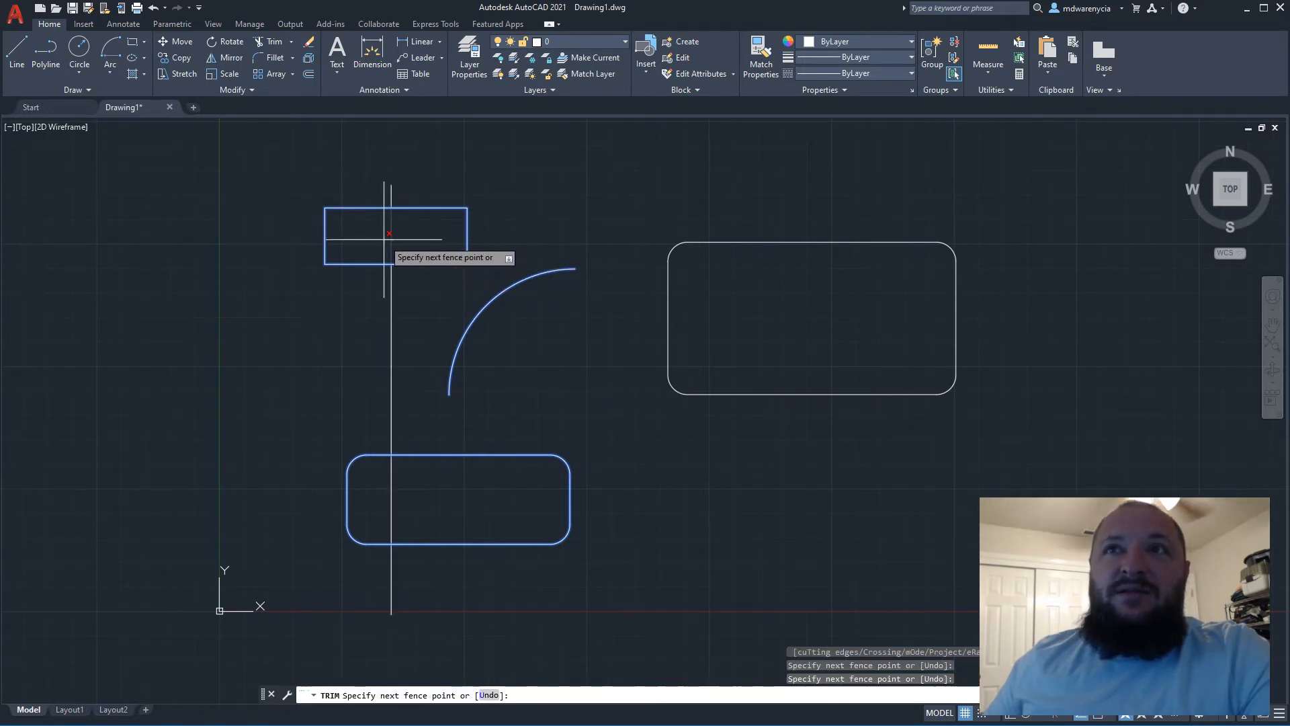
key(Return)
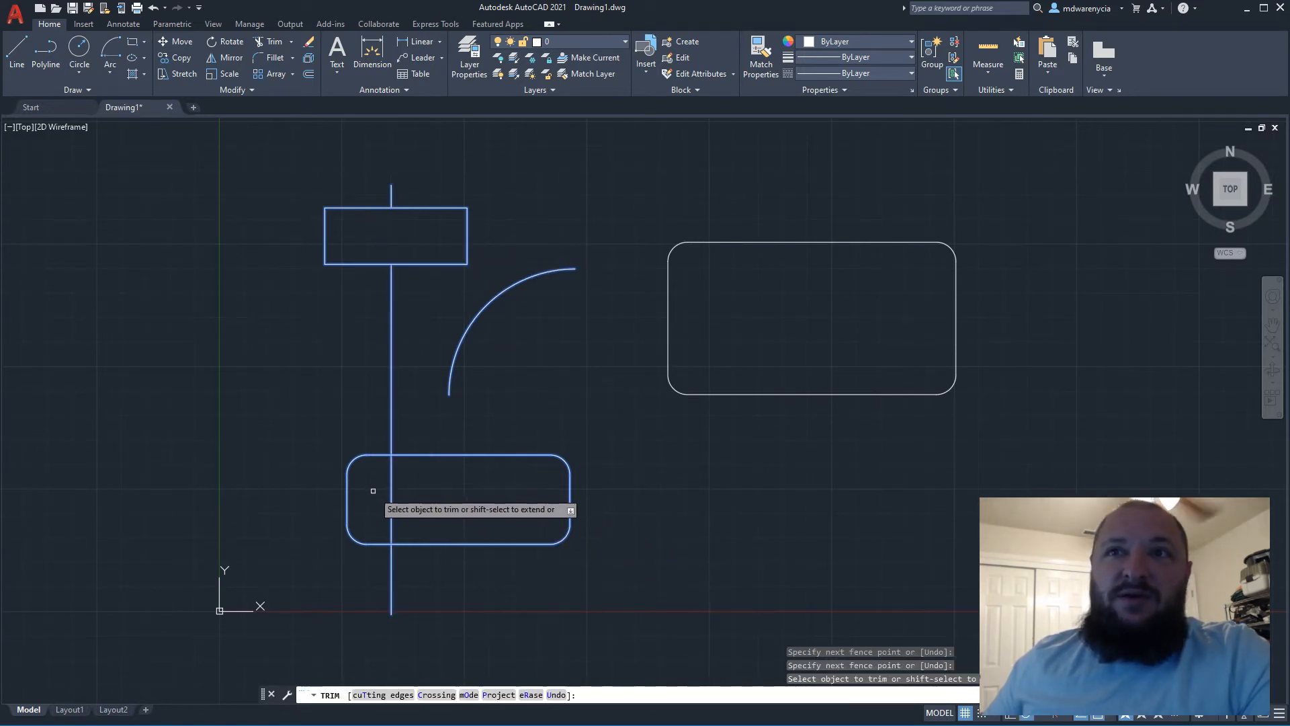
click(420, 509)
key(Return)
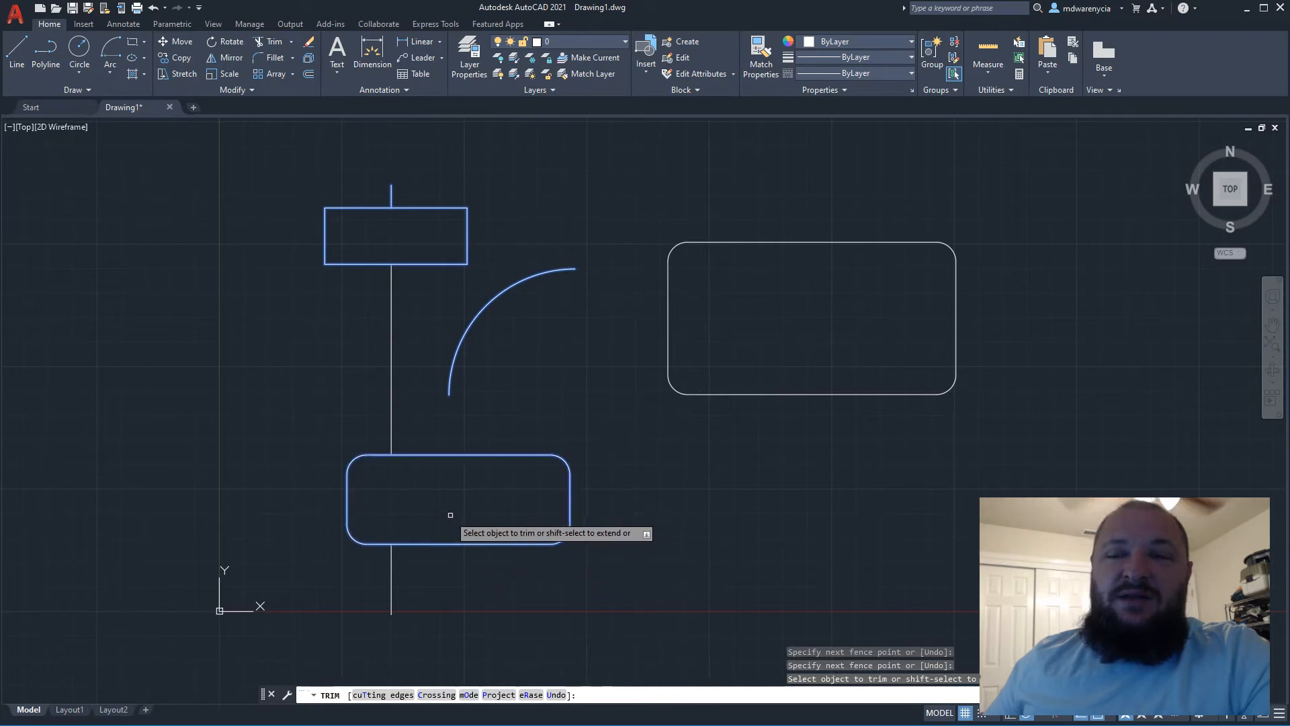
mouse_move(426, 487)
mouse_down()
mouse_move(386, 503)
mouse_move(420, 518)
mouse_up()
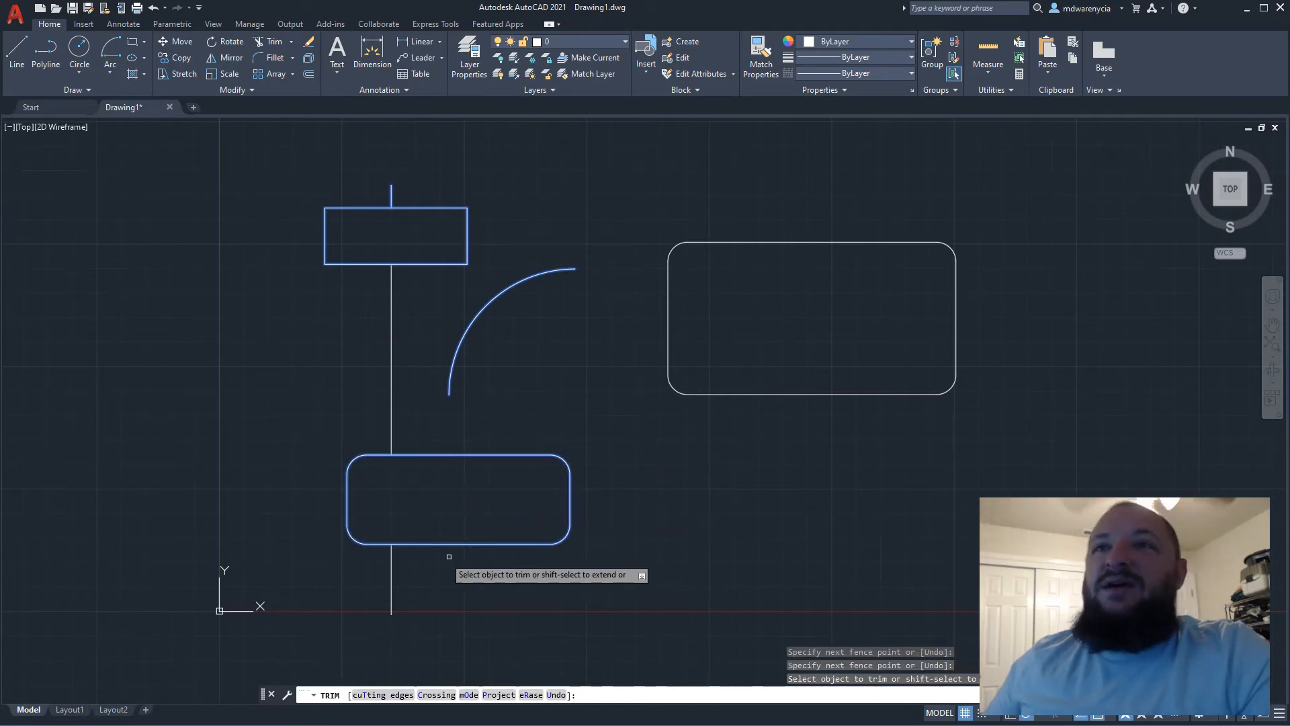
key(Return)
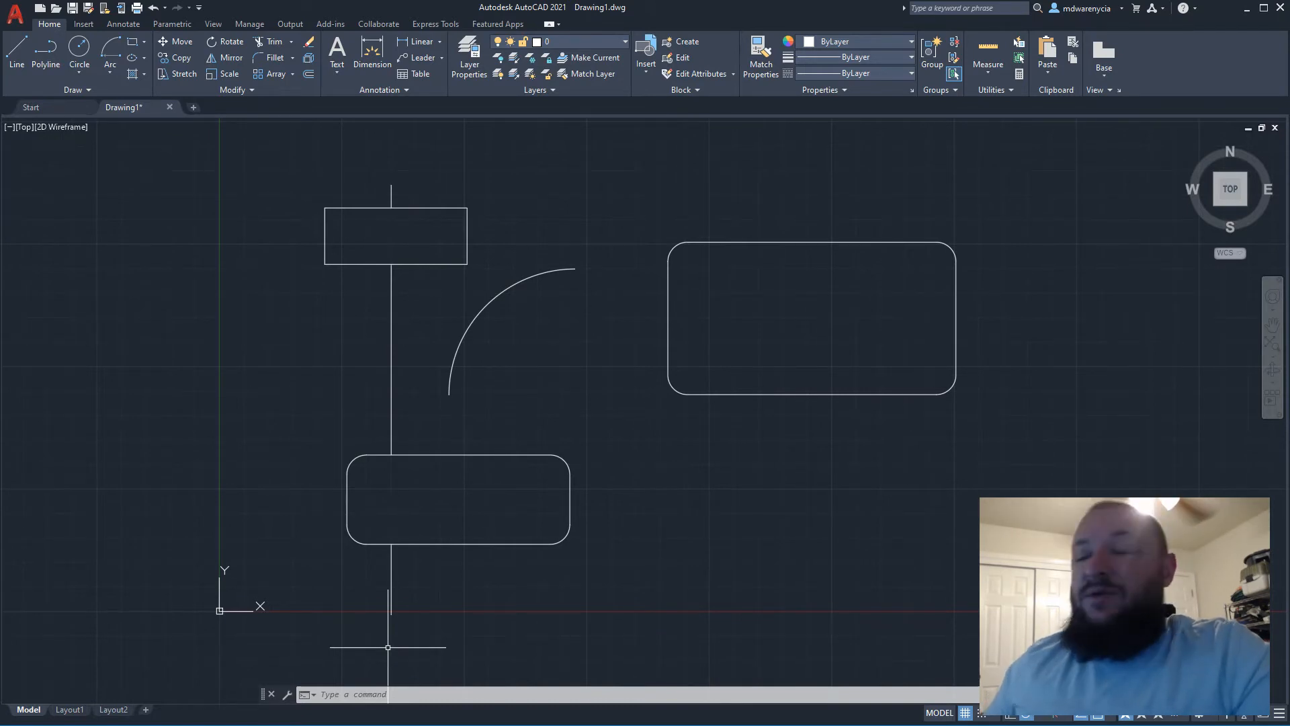
Select all the objects with a crossing window and erase them
click(993, 200)
click(181, 591)
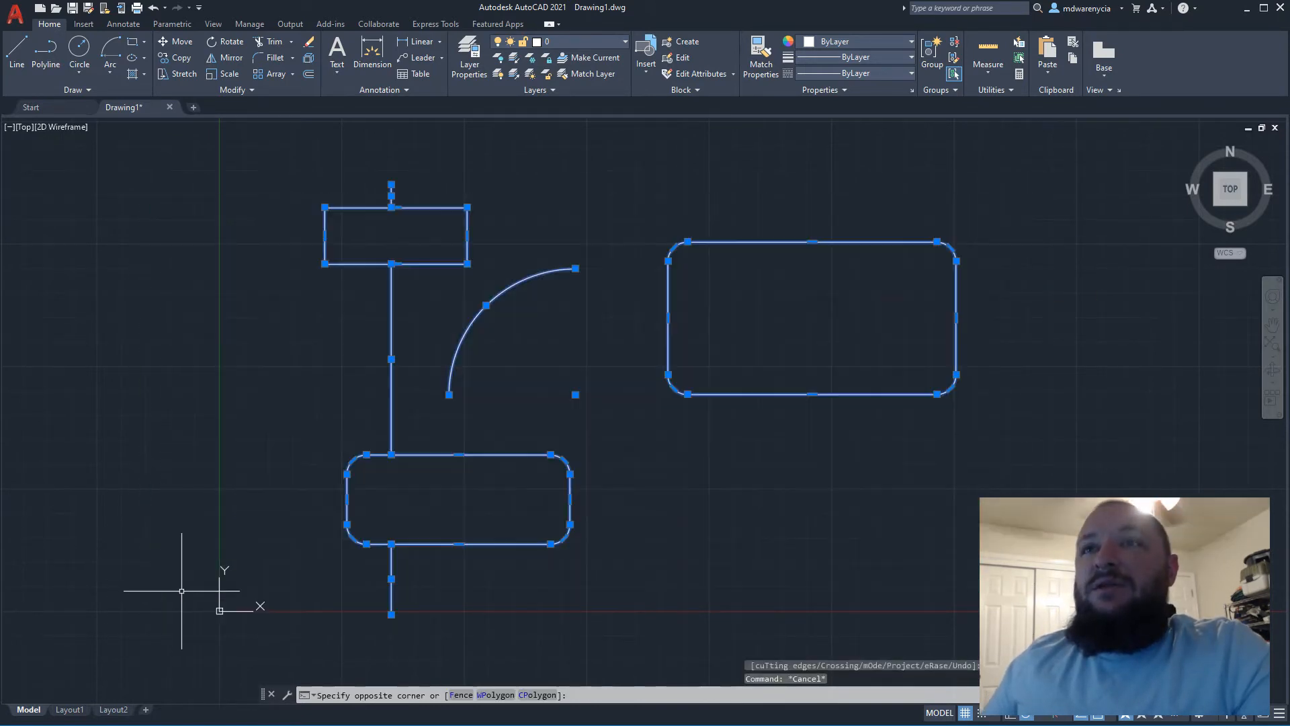
key(Delete)
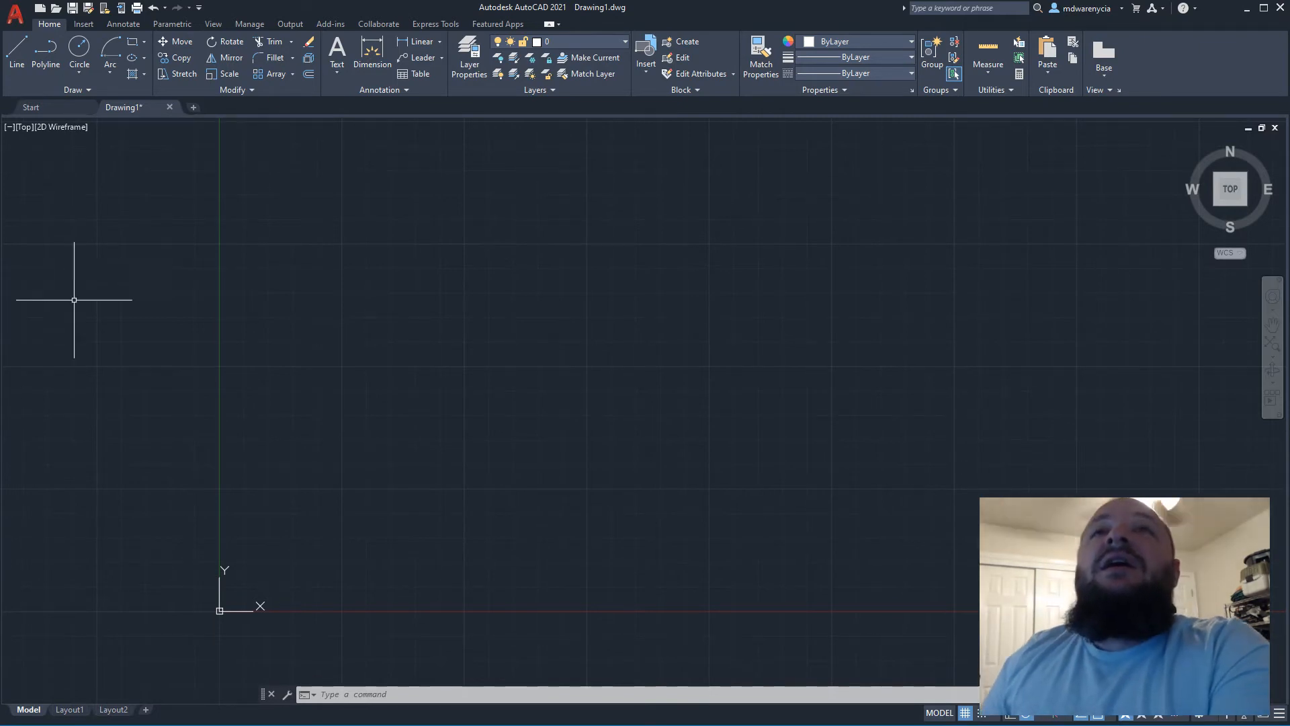
Draw a single-segment polyline 10' long at 90°, starting above and right of the origin
scroll(215, 427, down, 2)
middle_drag(357, 467, 244, 577)
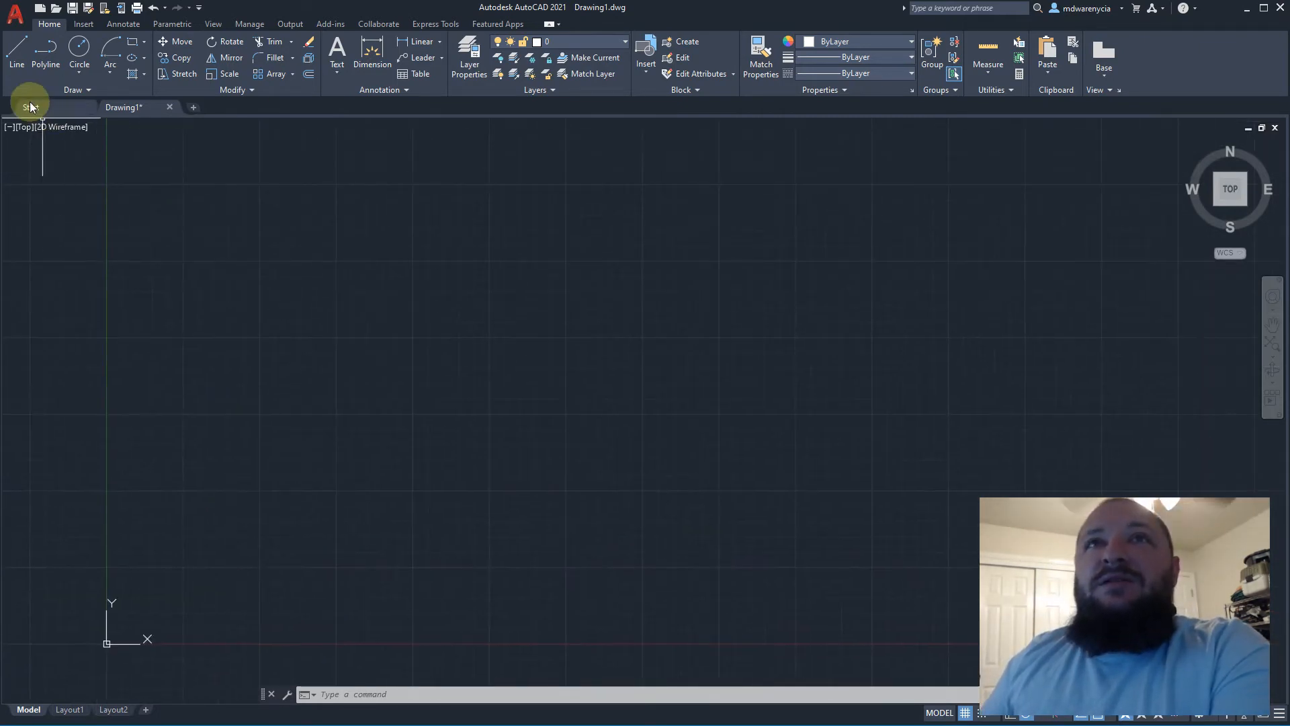
click(40, 67)
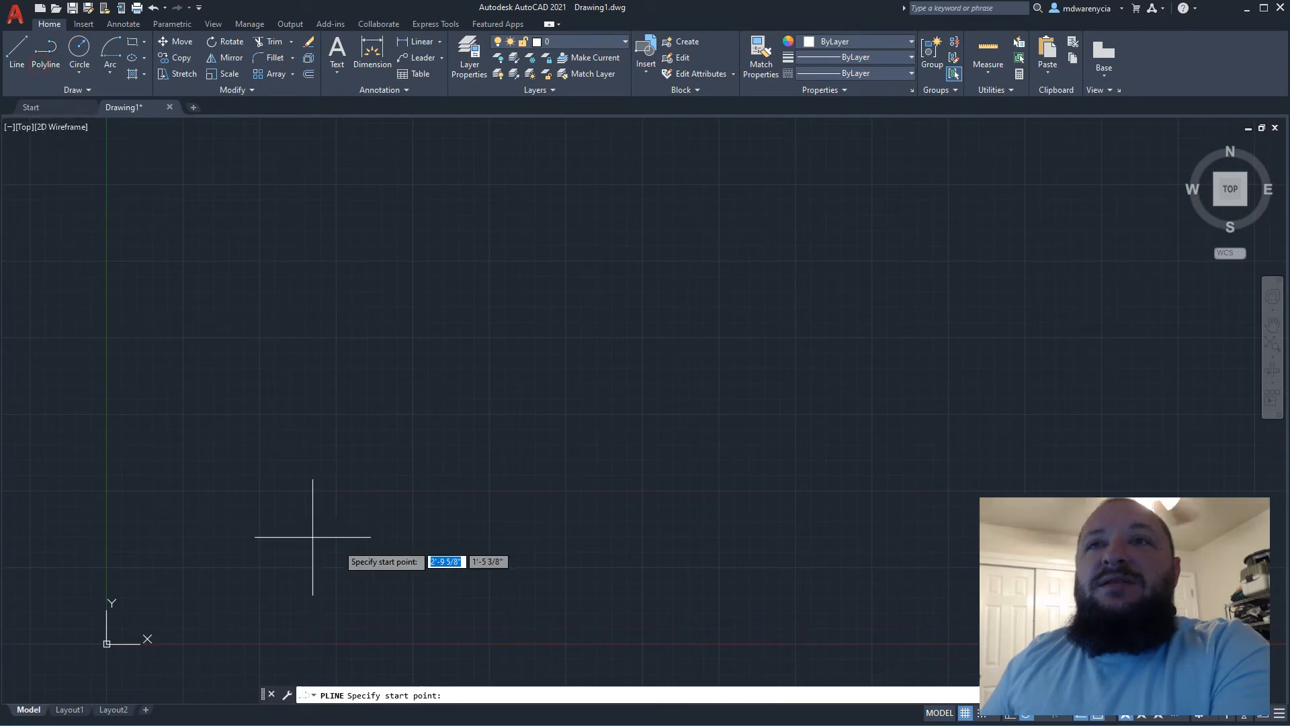
click(366, 505)
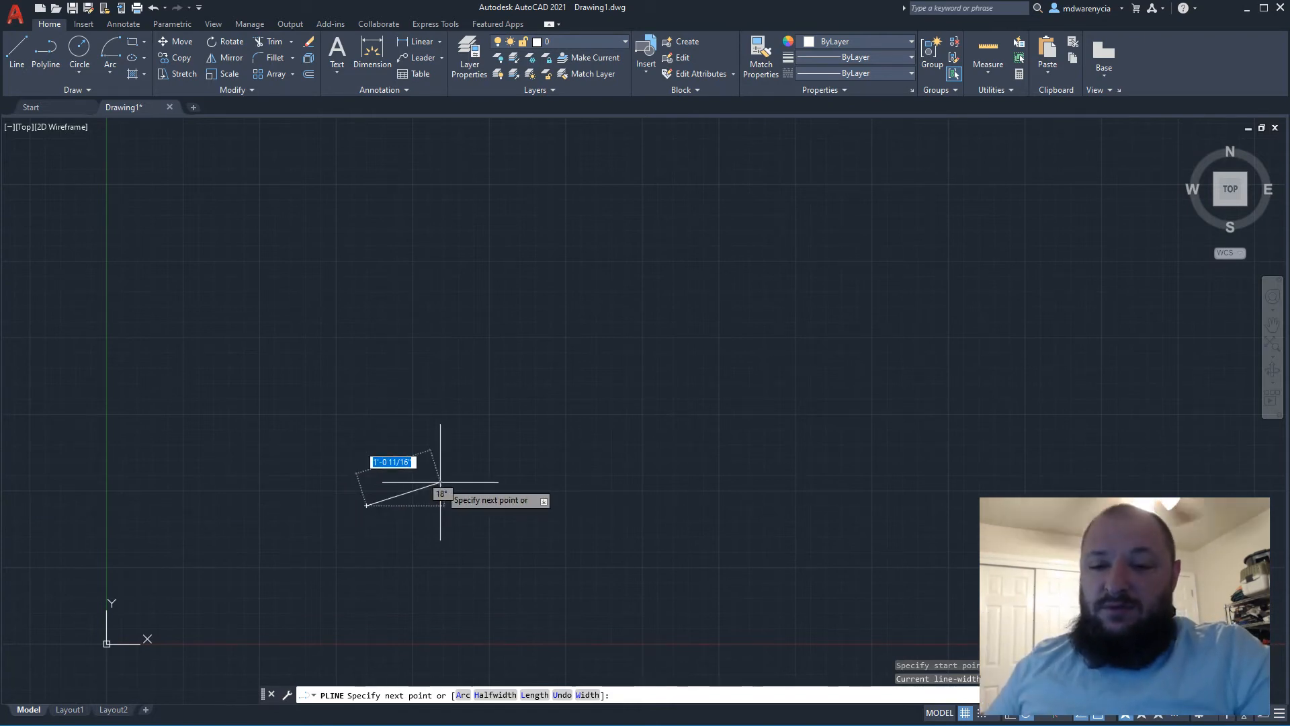
text(10)
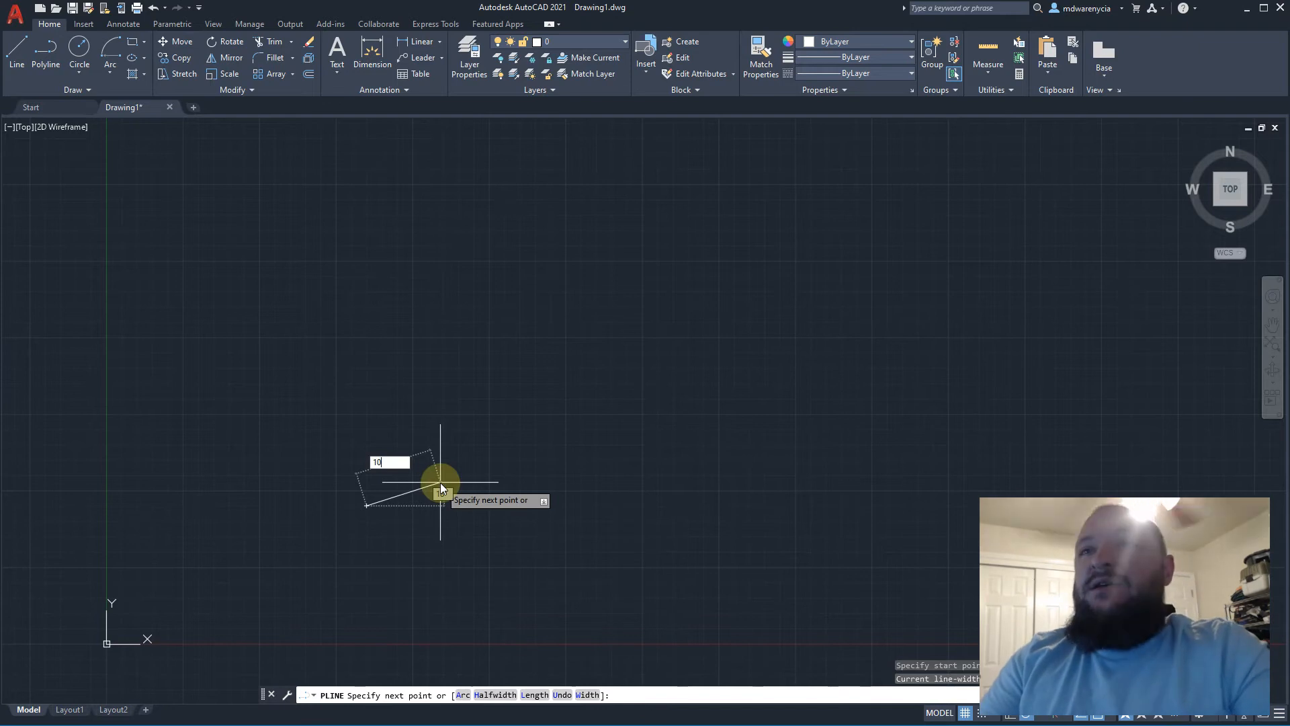
text(')
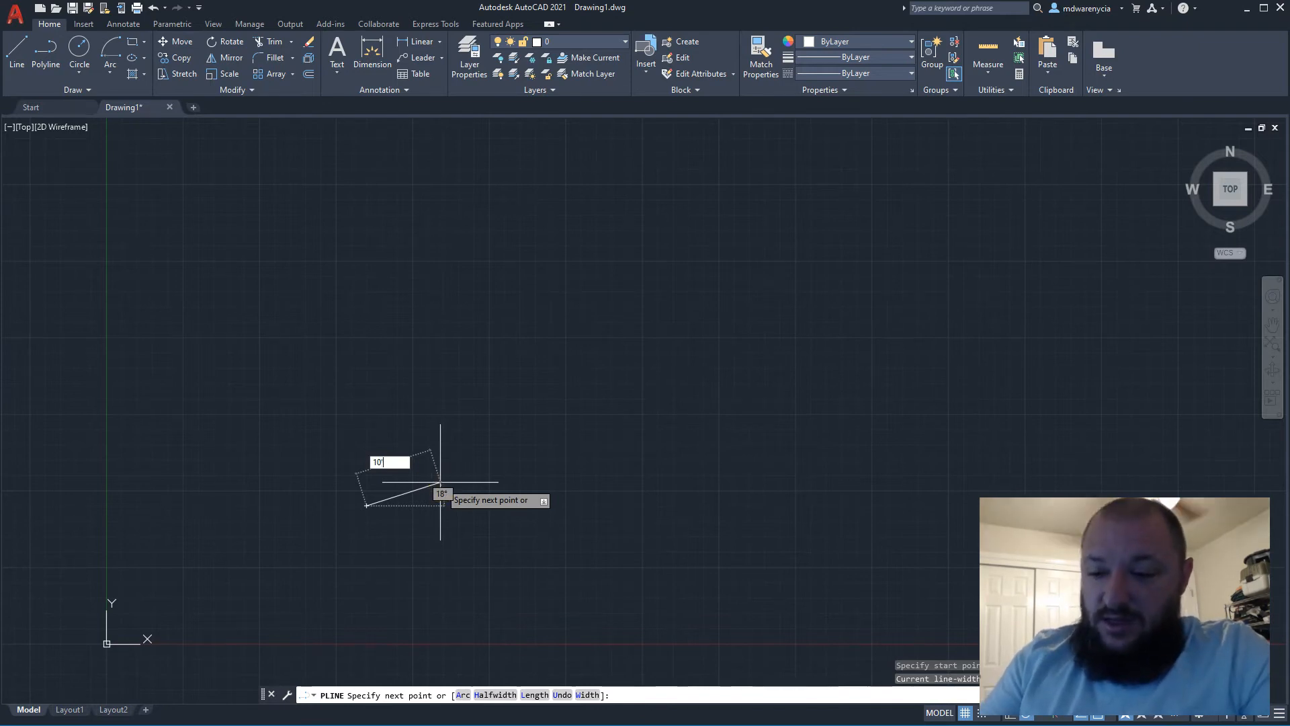
text(<90)
key(Return)
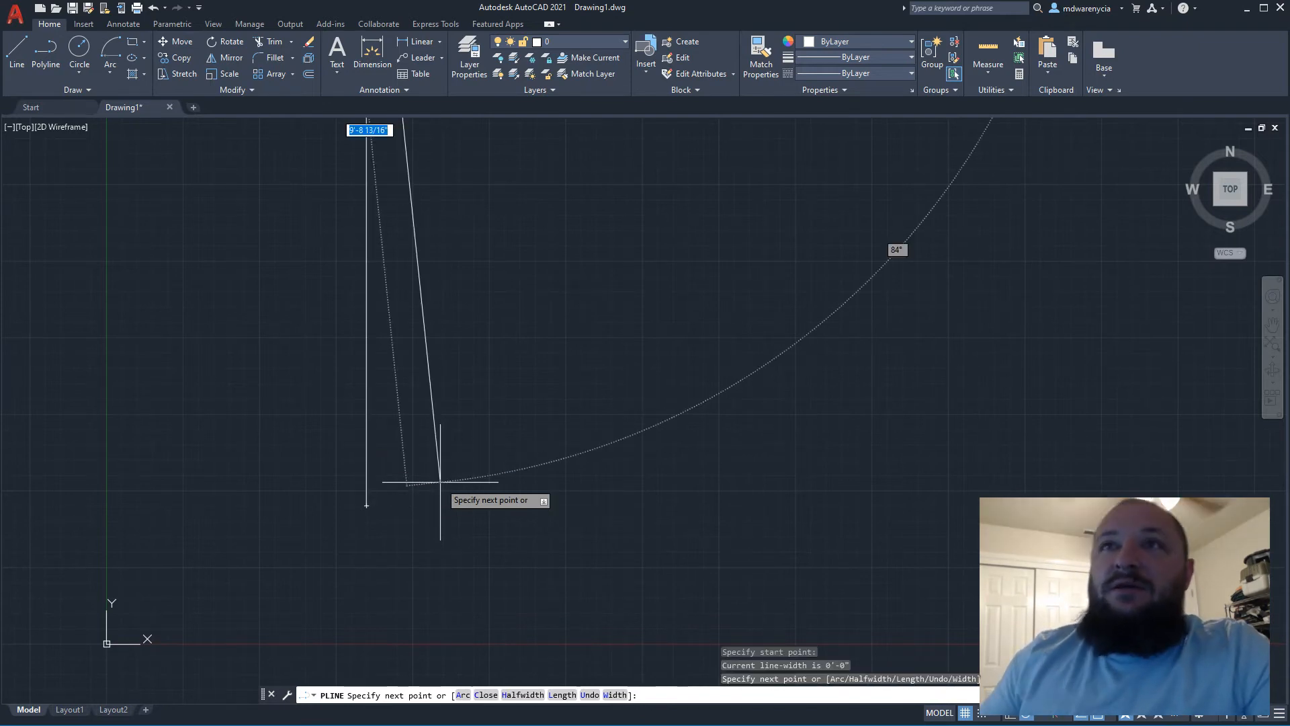
scroll(374, 490, down, 8)
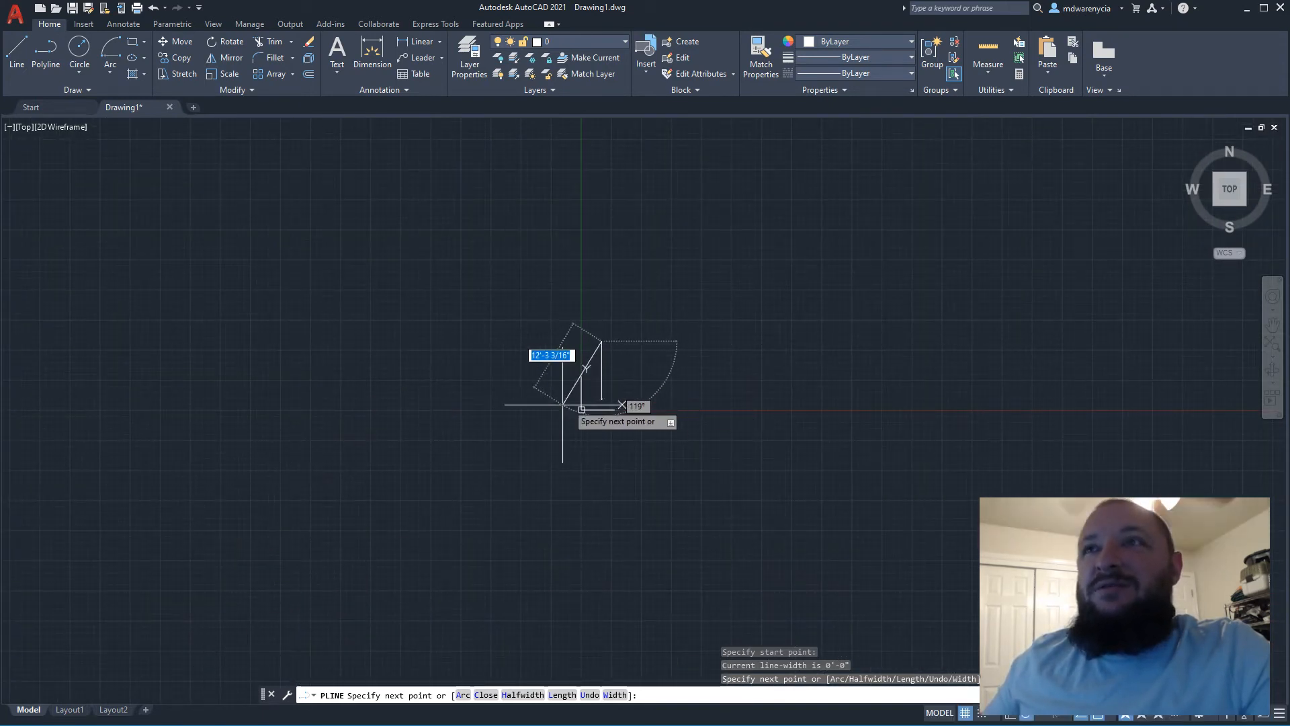
scroll(457, 476, down, 1)
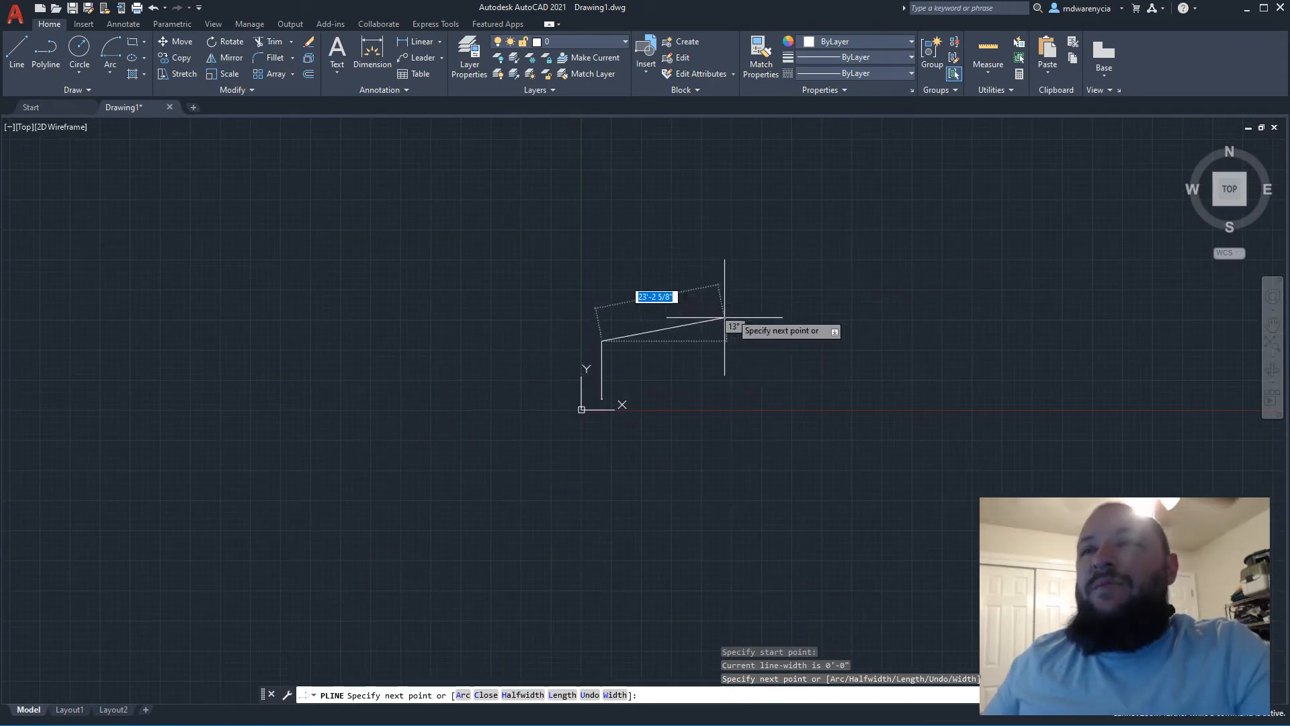
key(Escape)
Examine the vertical polyline up close and as a whole, including its position relative to the origin
scroll(672, 376, up, 4)
middle_drag(377, 411, 492, 353)
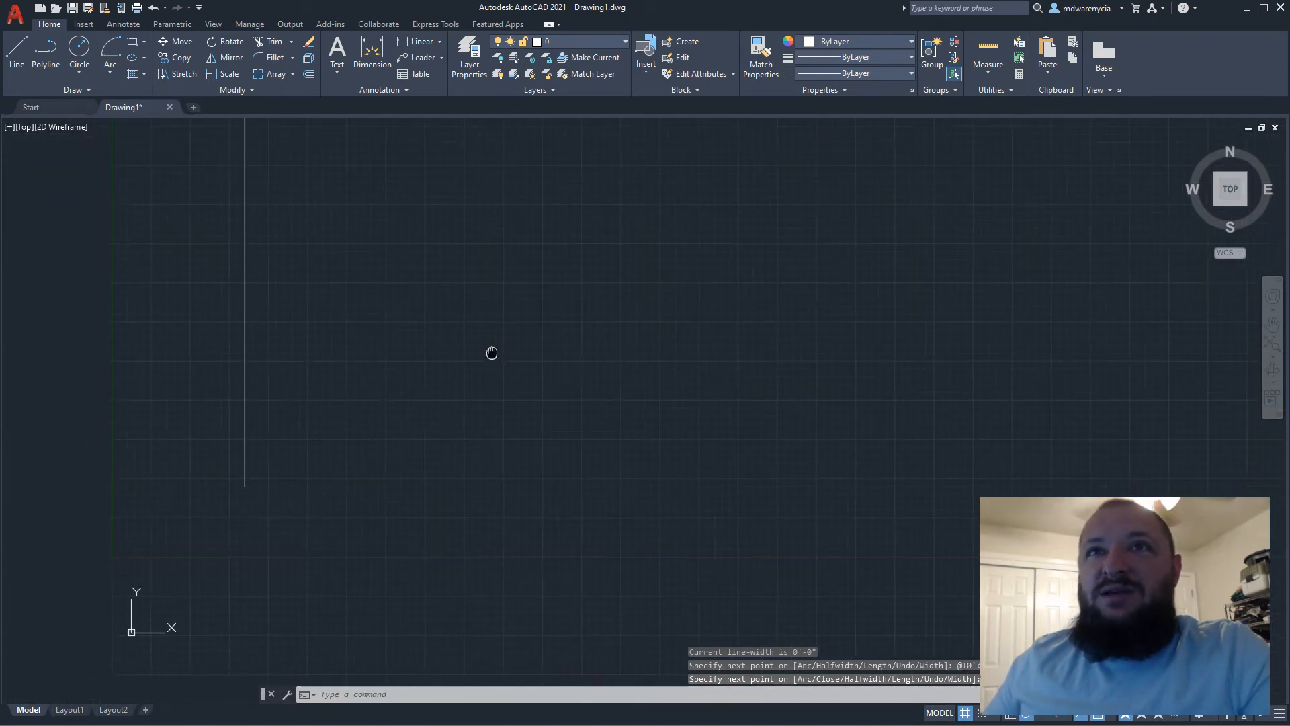
scroll(457, 365, up, 1)
mouse_move(301, 387)
mouse_down()
mouse_move(485, 333)
mouse_move(471, 353)
mouse_up()
middle_drag(279, 394, 432, 356)
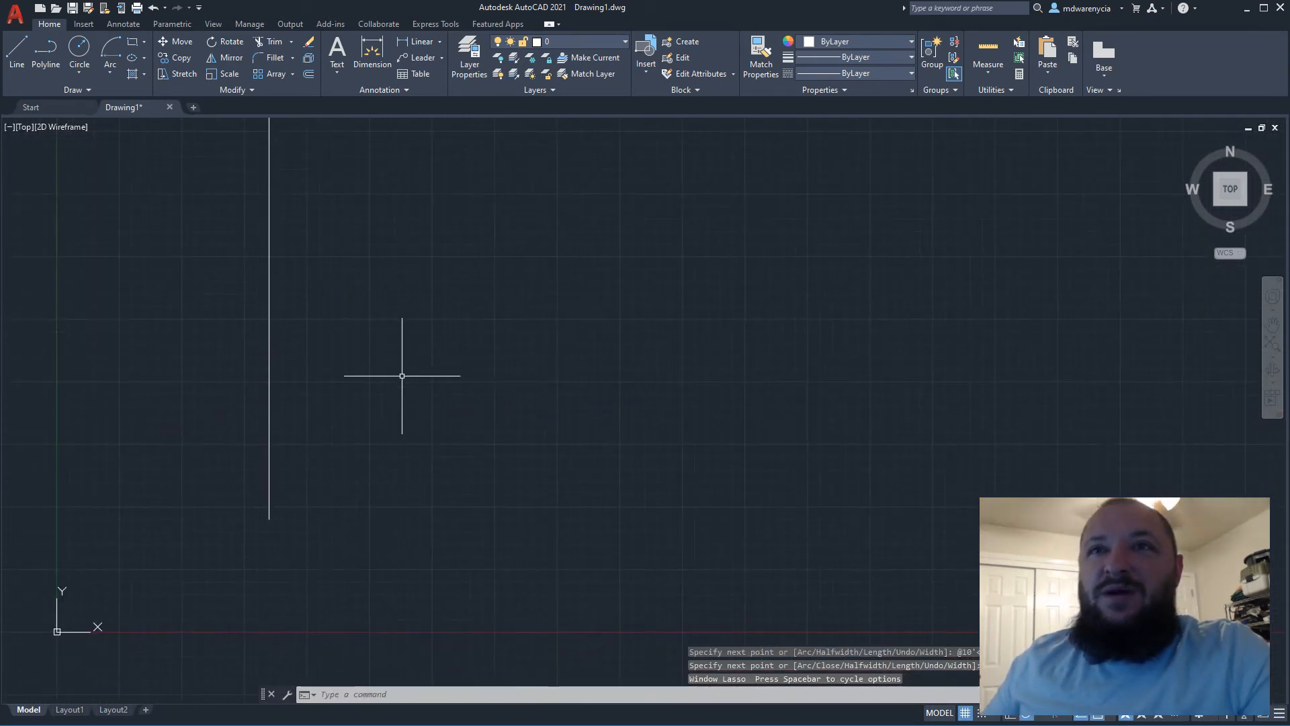
scroll(402, 376, up, 1)
middle_drag(346, 438, 556, 351)
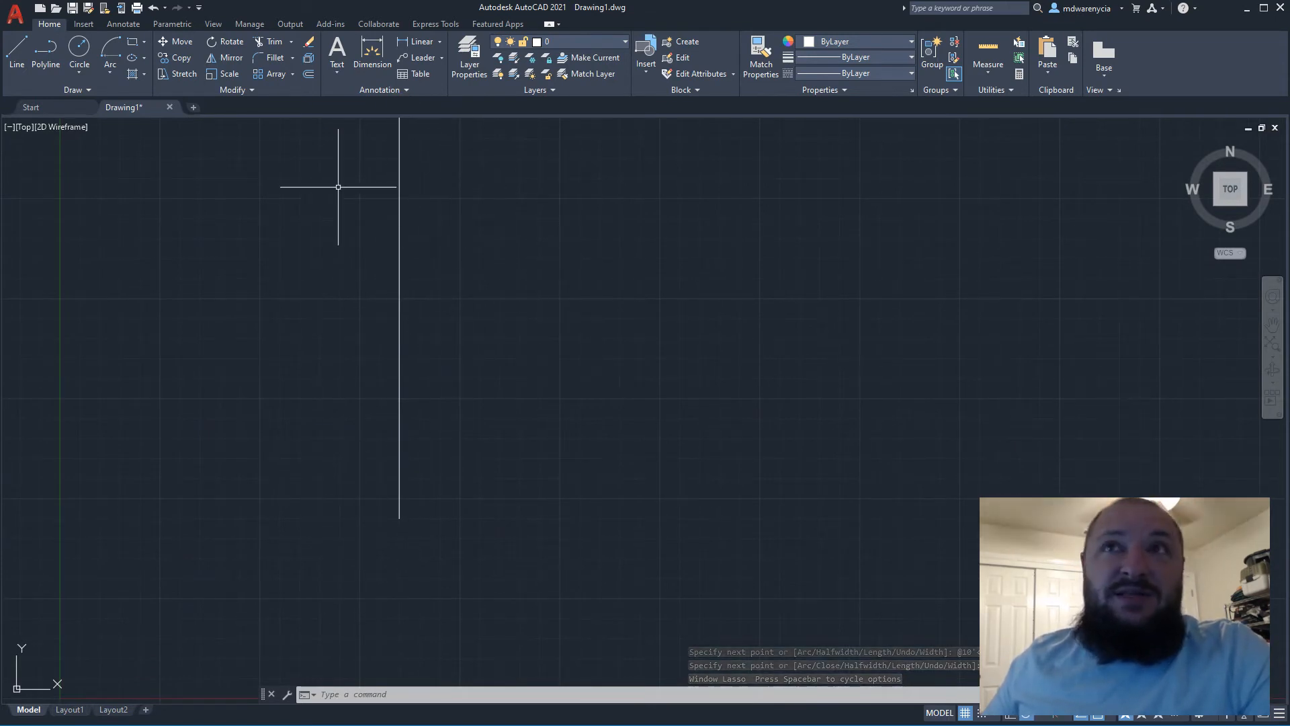
scroll(555, 337, down, 4)
middle_drag(686, 231, 590, 335)
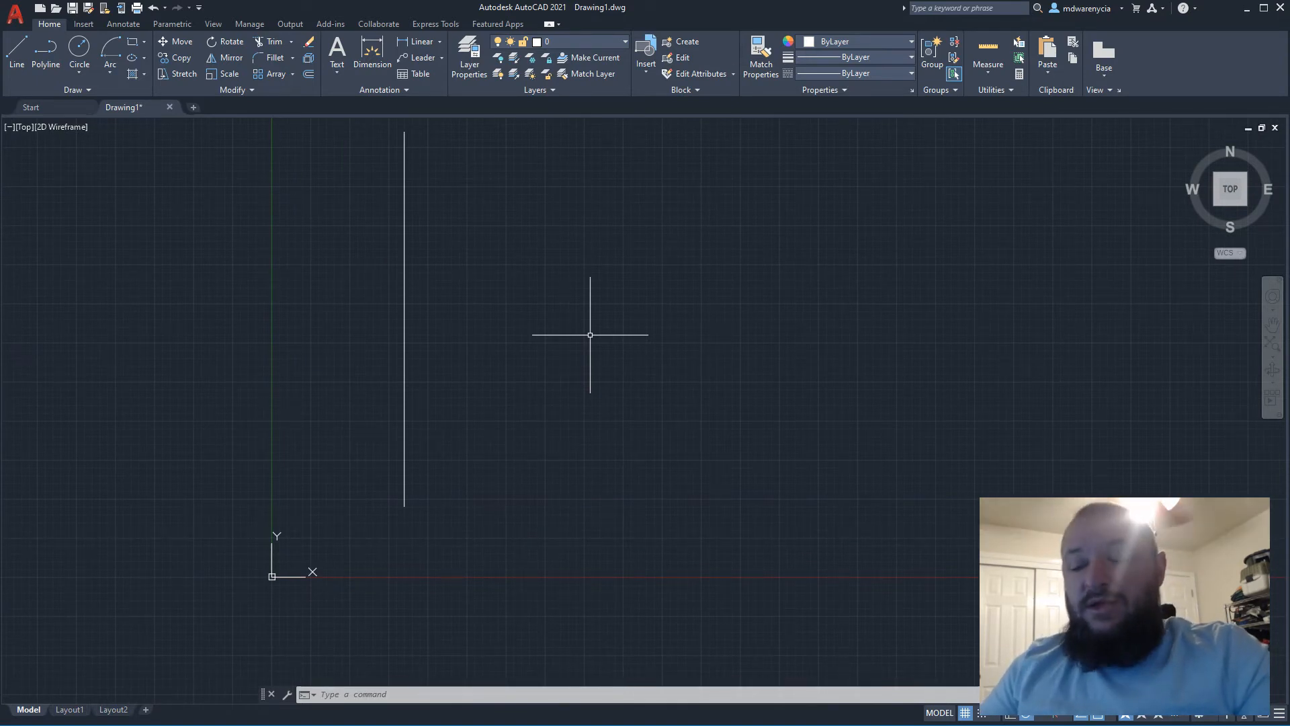
Zoom the view to the drawing's extents
text(z)
key(Return)
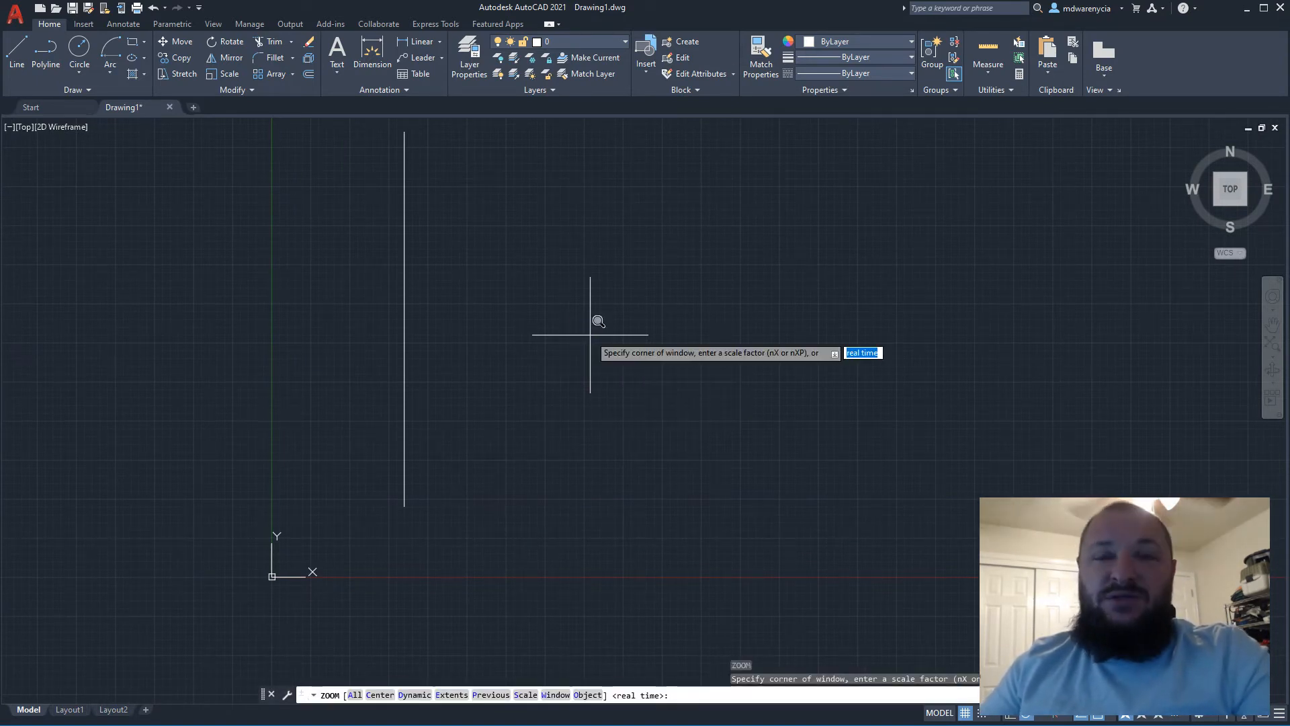
click(589, 335)
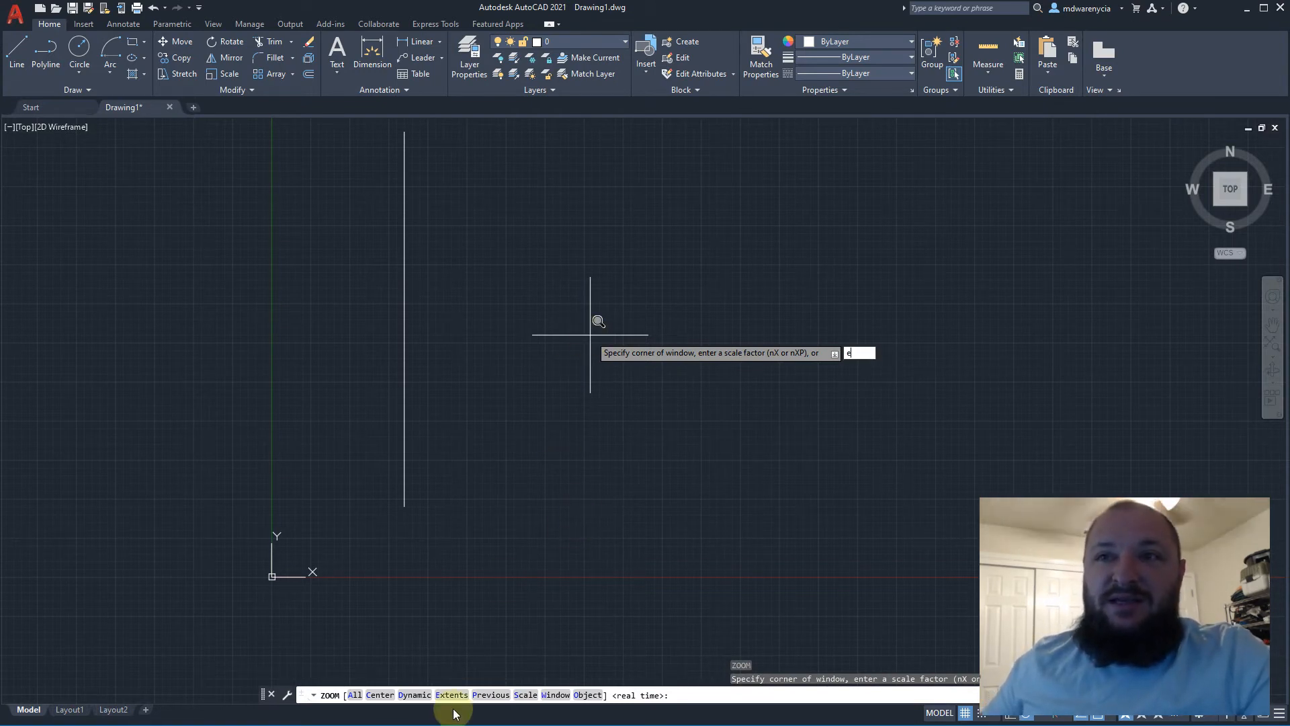
click(456, 685)
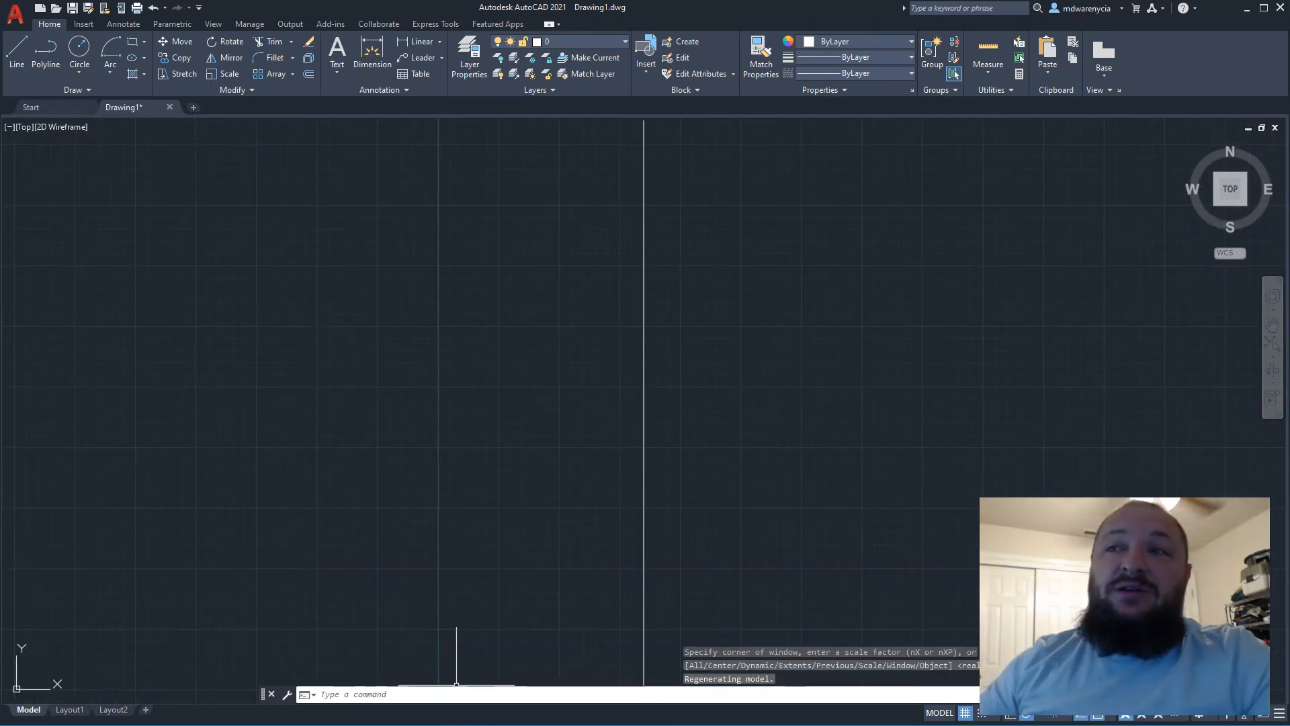
Erase the vertical polyline after selecting it with a crossing window
scroll(350, 430, down, 5)
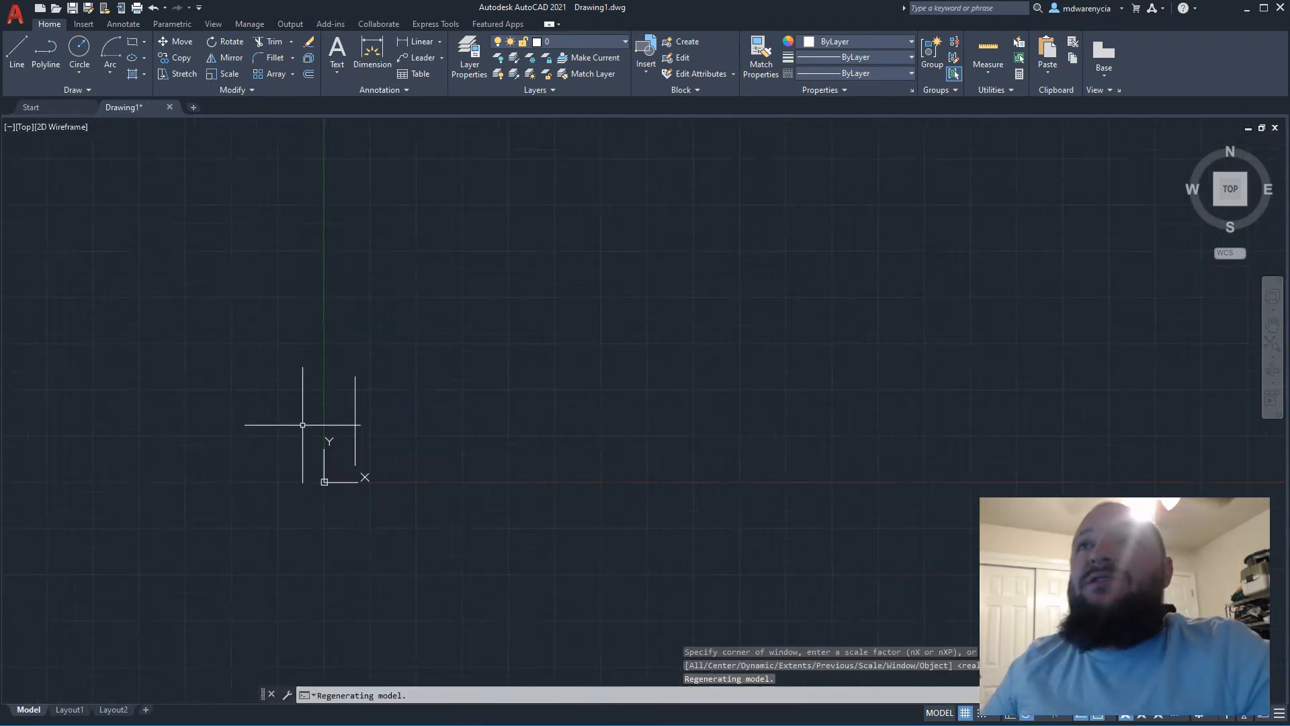
scroll(426, 432, up, 1)
click(503, 506)
scroll(453, 546, down, 1)
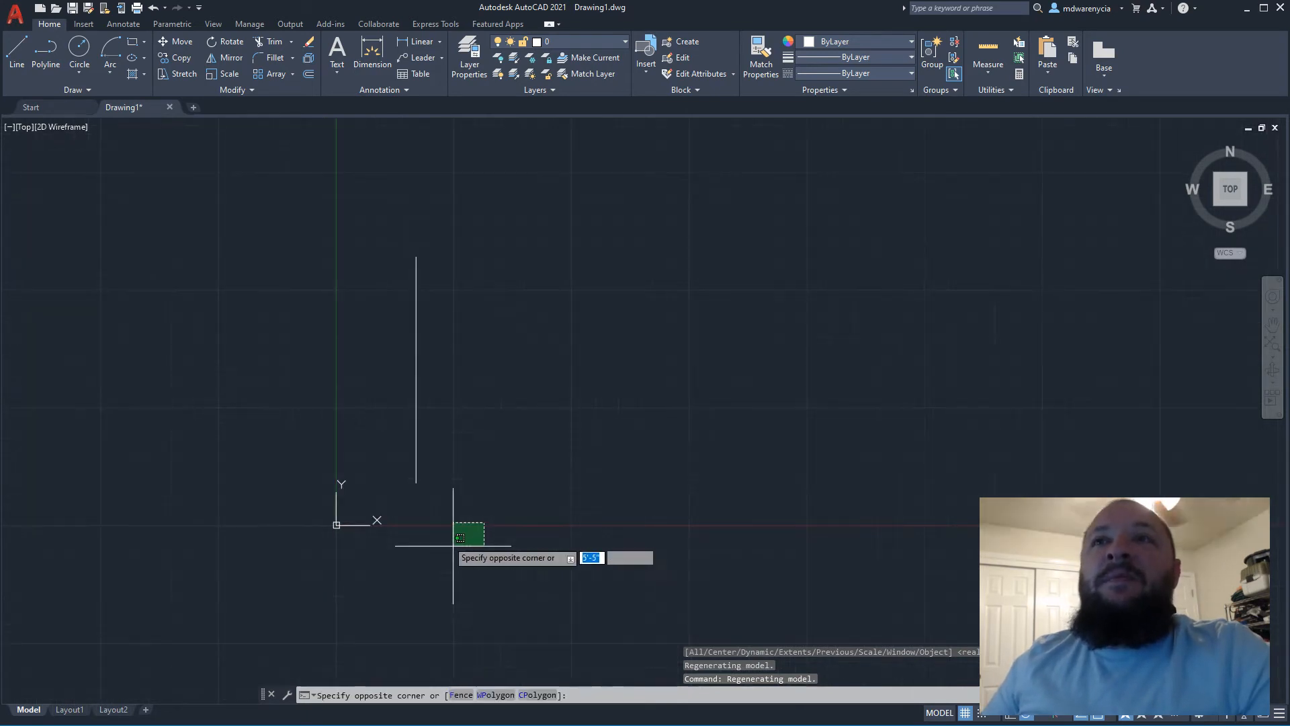
middle_drag(500, 430, 445, 465)
click(445, 480)
middle_drag(460, 533, 424, 493)
click(403, 446)
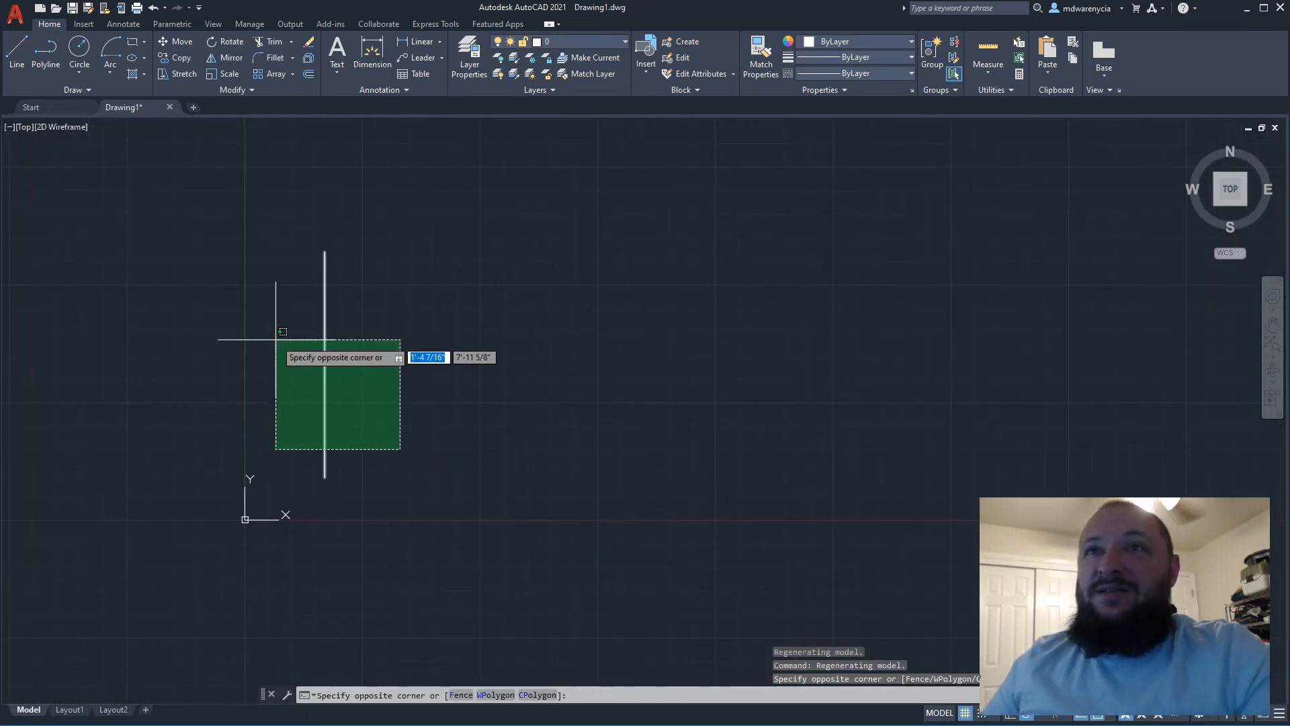
click(319, 344)
key(Delete)
Try to draw a polyline above and right of the origin with 10' segments at 90° and 0°, and undo it
click(46, 51)
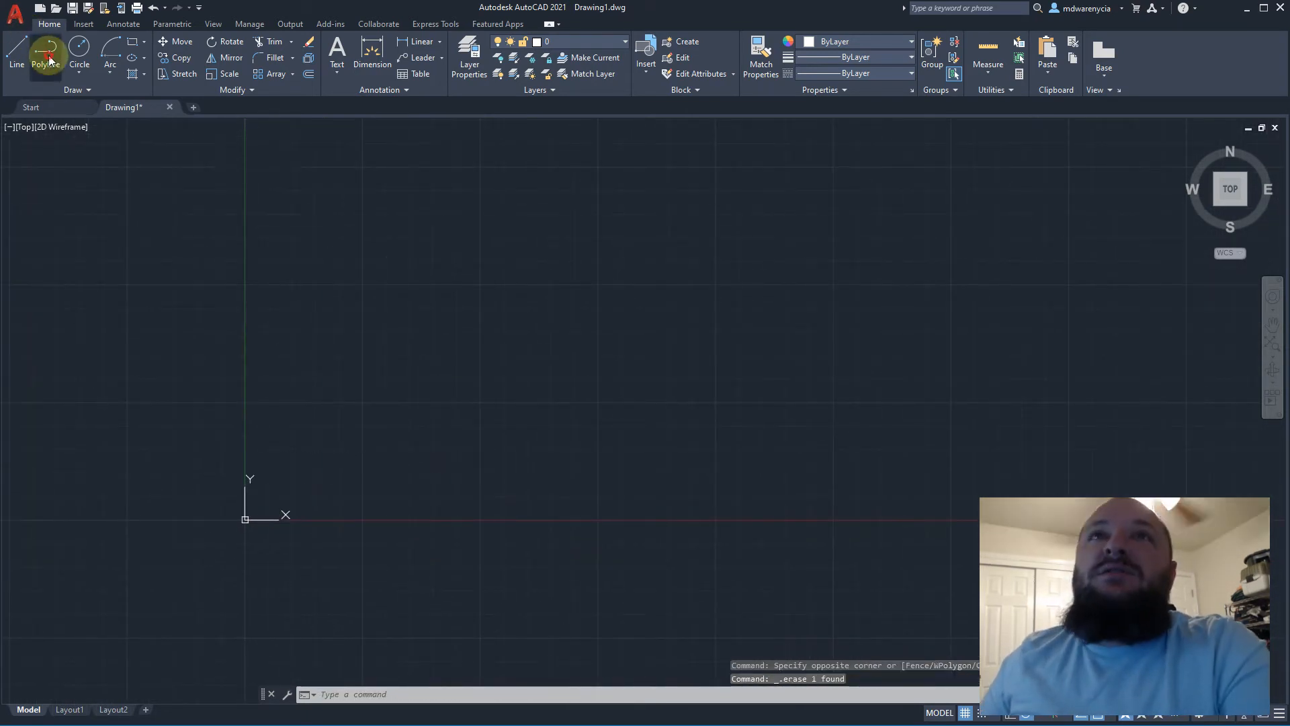
mouse_move(366, 458)
middle_down()
mouse_move(377, 516)
mouse_move(357, 495)
mouse_move(371, 508)
middle_up()
click(371, 508)
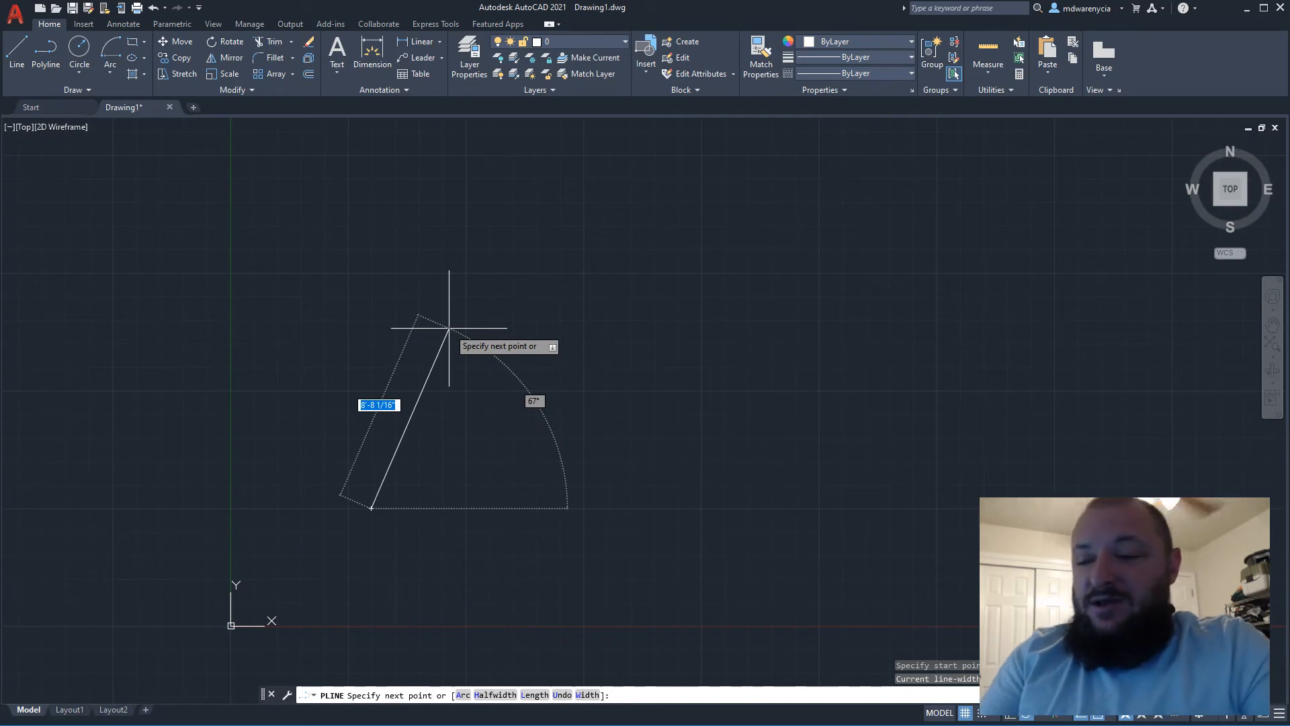
text(0)
key(Tab)
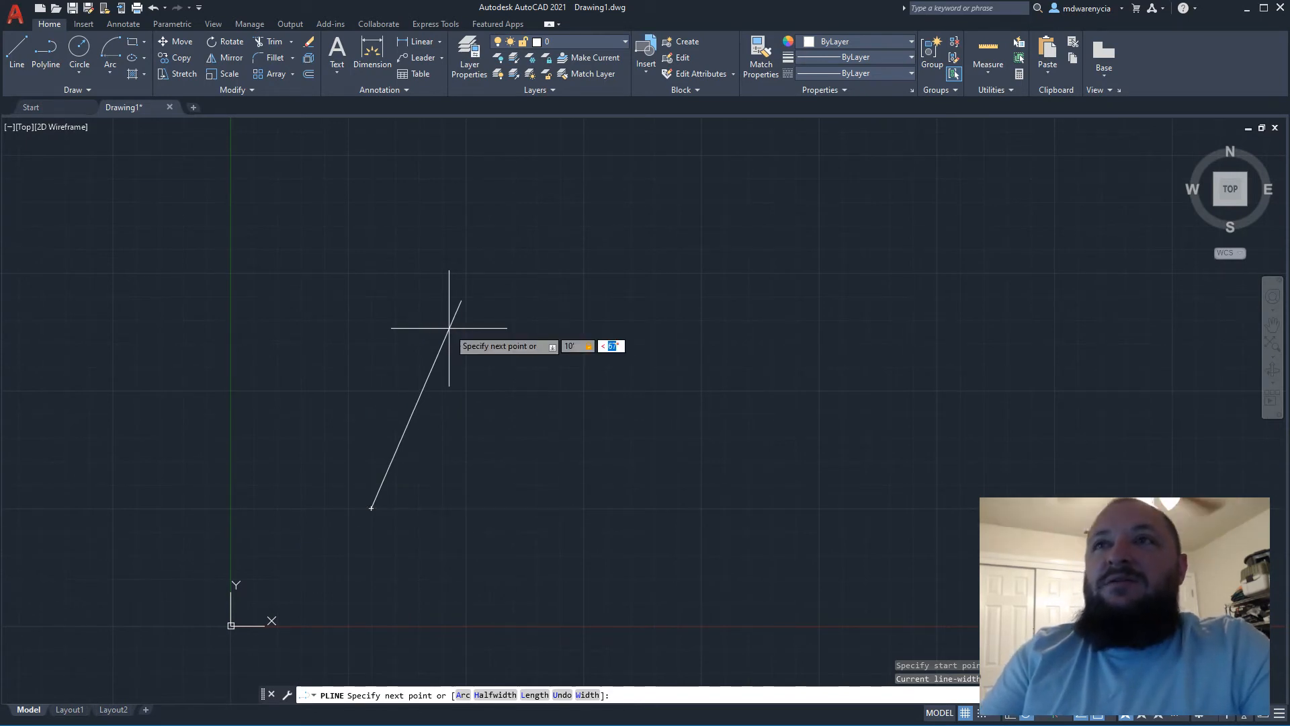
text(90)
key(Return)
text(10')
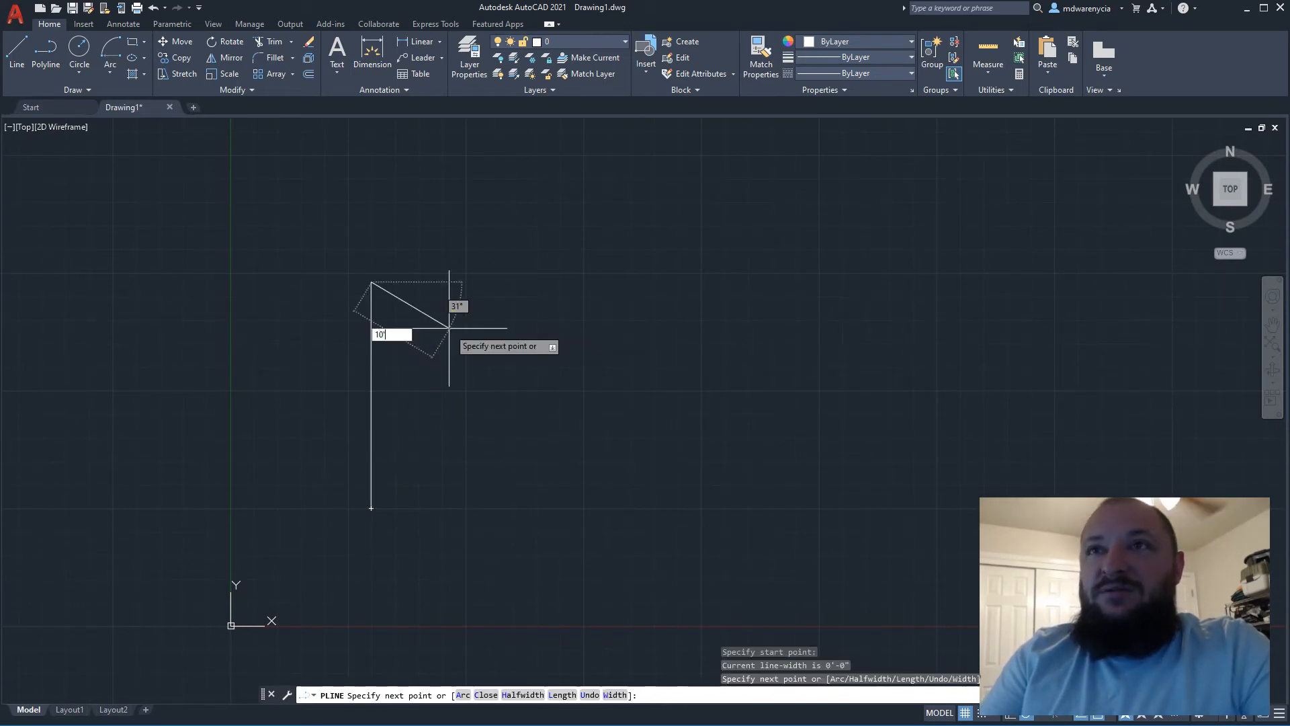
key(Tab)
text(0)
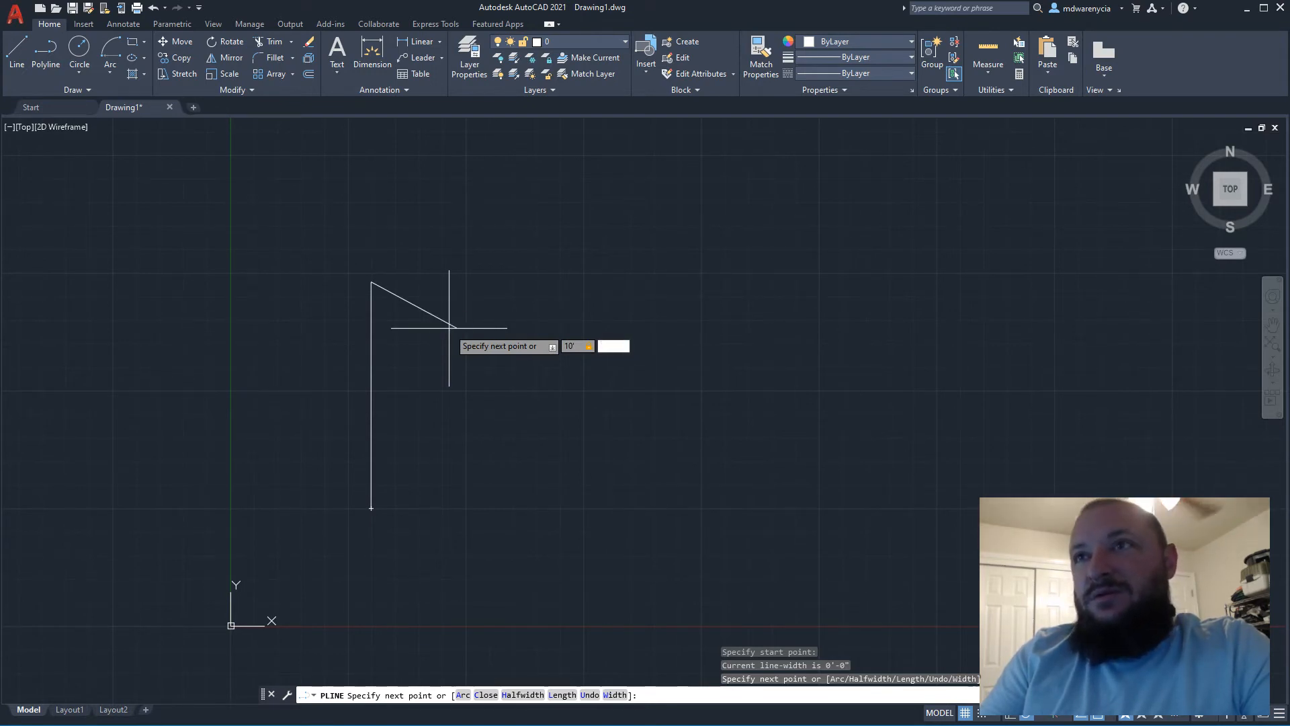
key(Return)
key(Return)
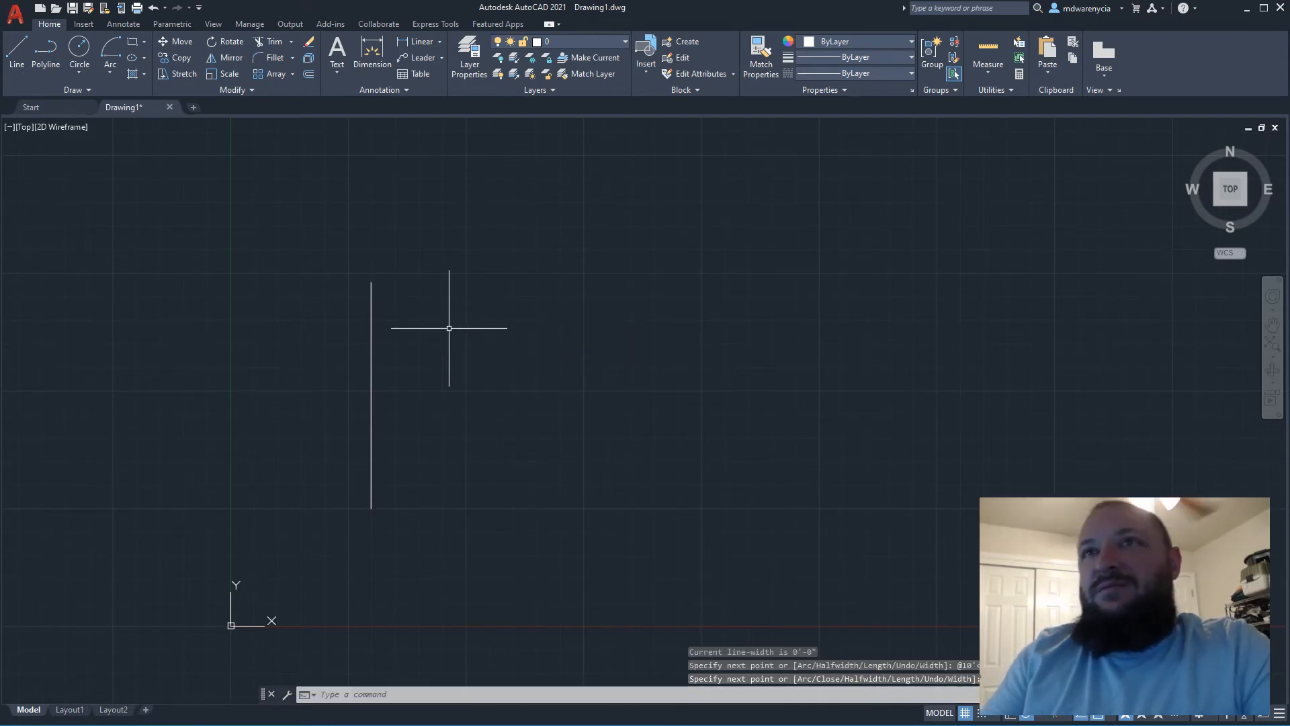
key(ctrl+z)
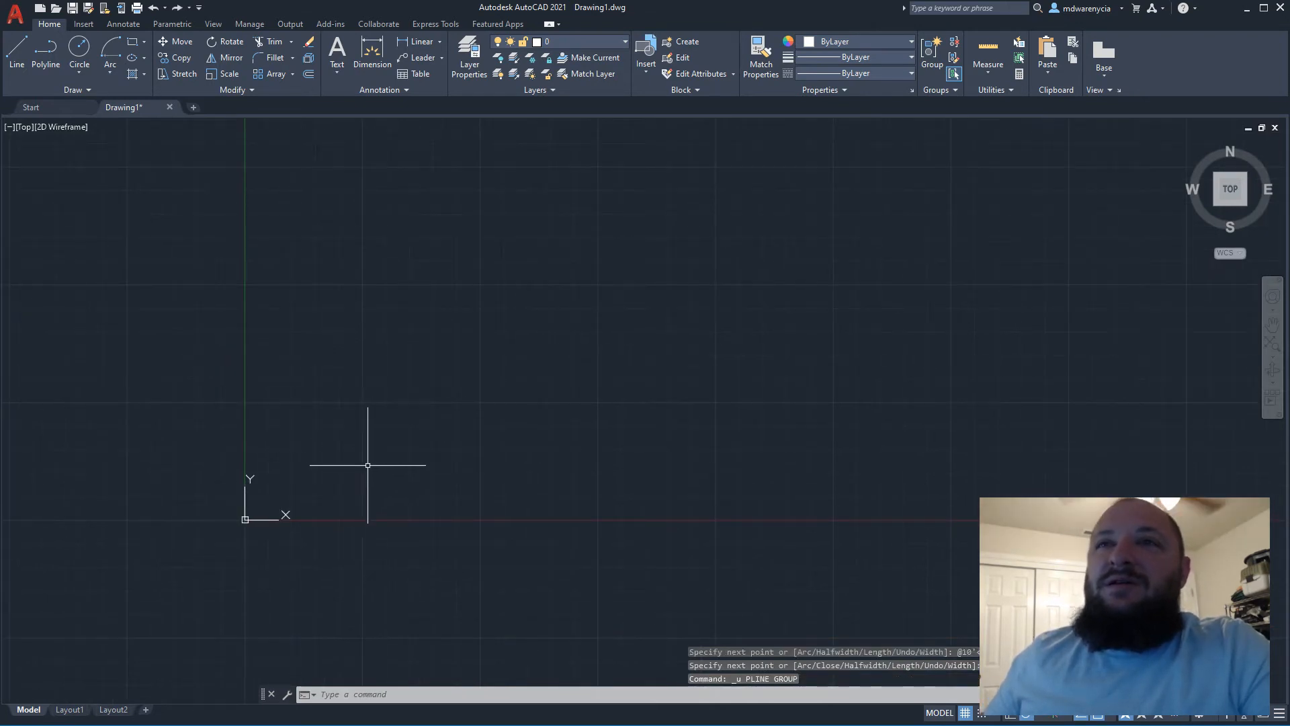
Start a polyline above and right of the origin with a 10' segment at 90°
click(42, 51)
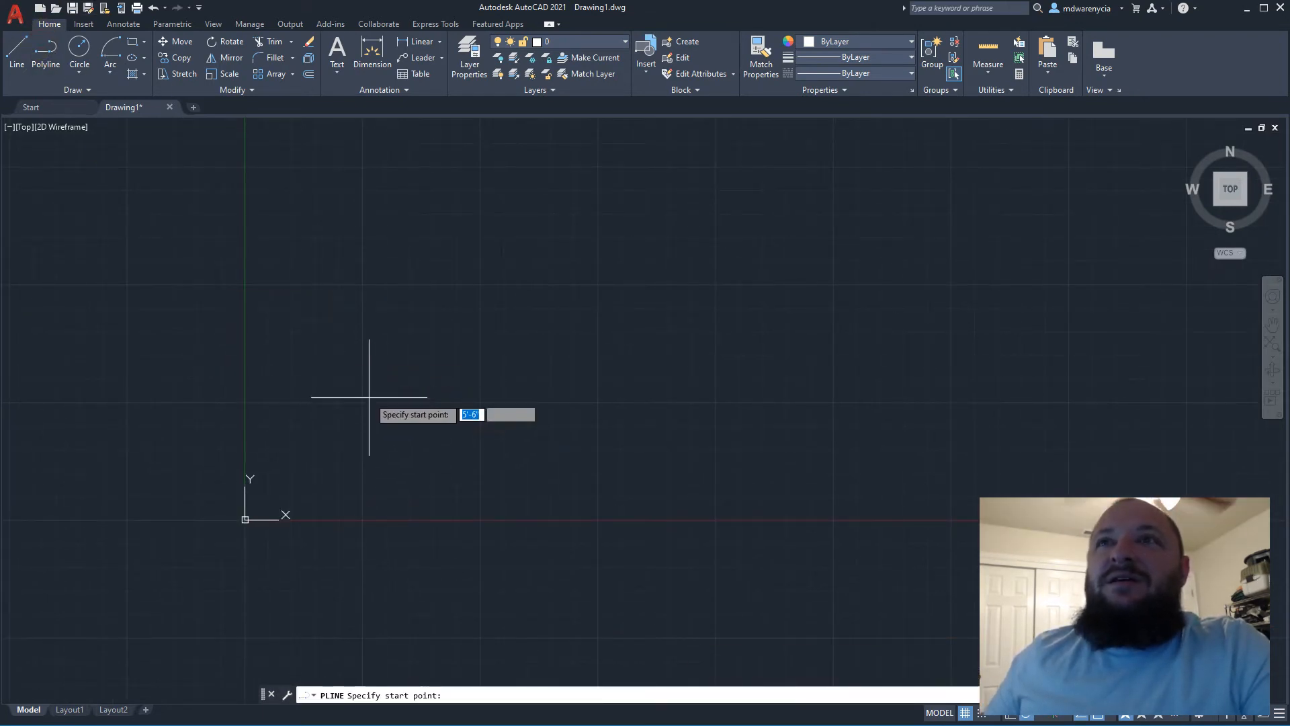
click(368, 396)
text(10')
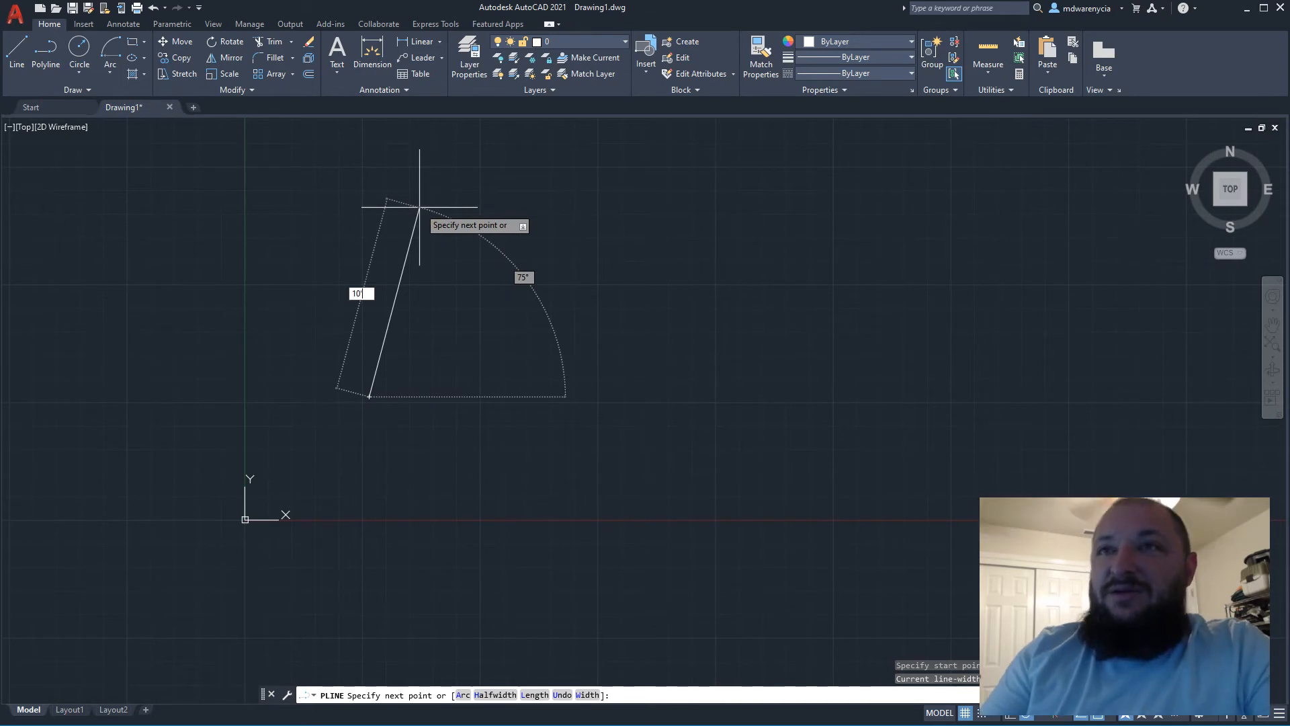
key(Tab)
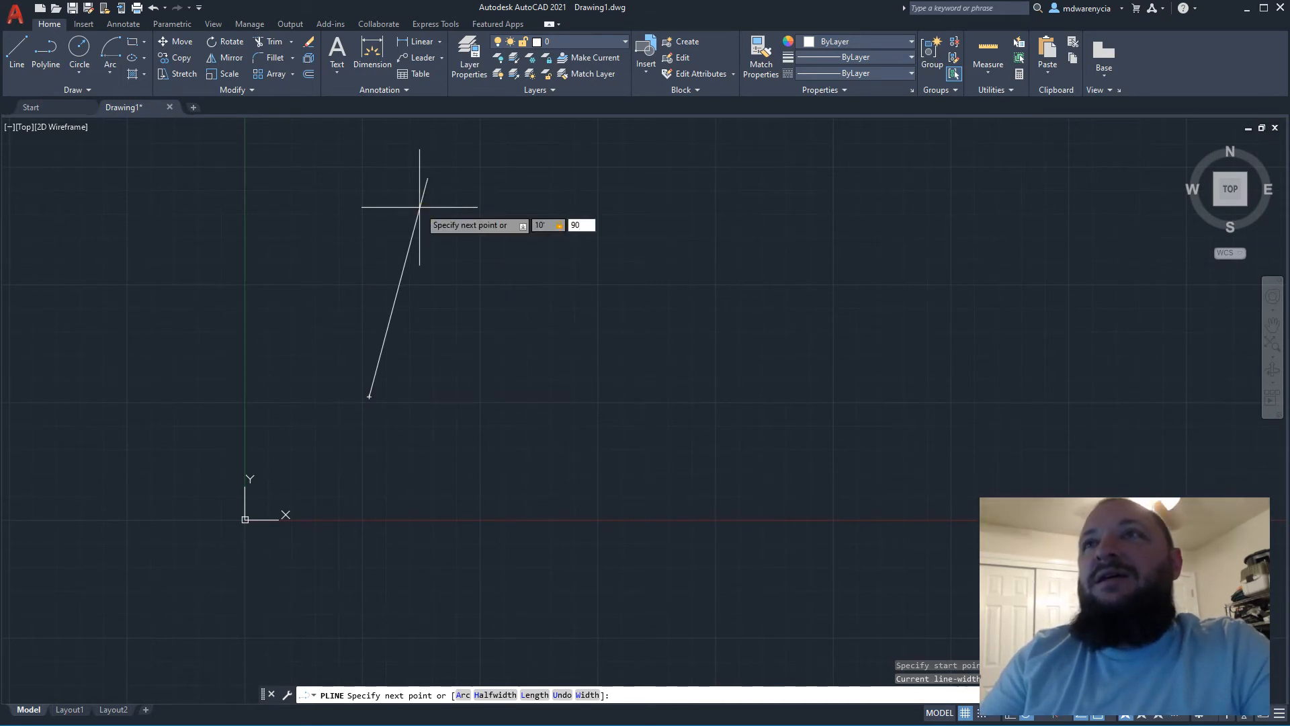
text(90)
key(Return)
Add a 10' segment at 0° to the polyline from the top of the vertical segment
text(10')
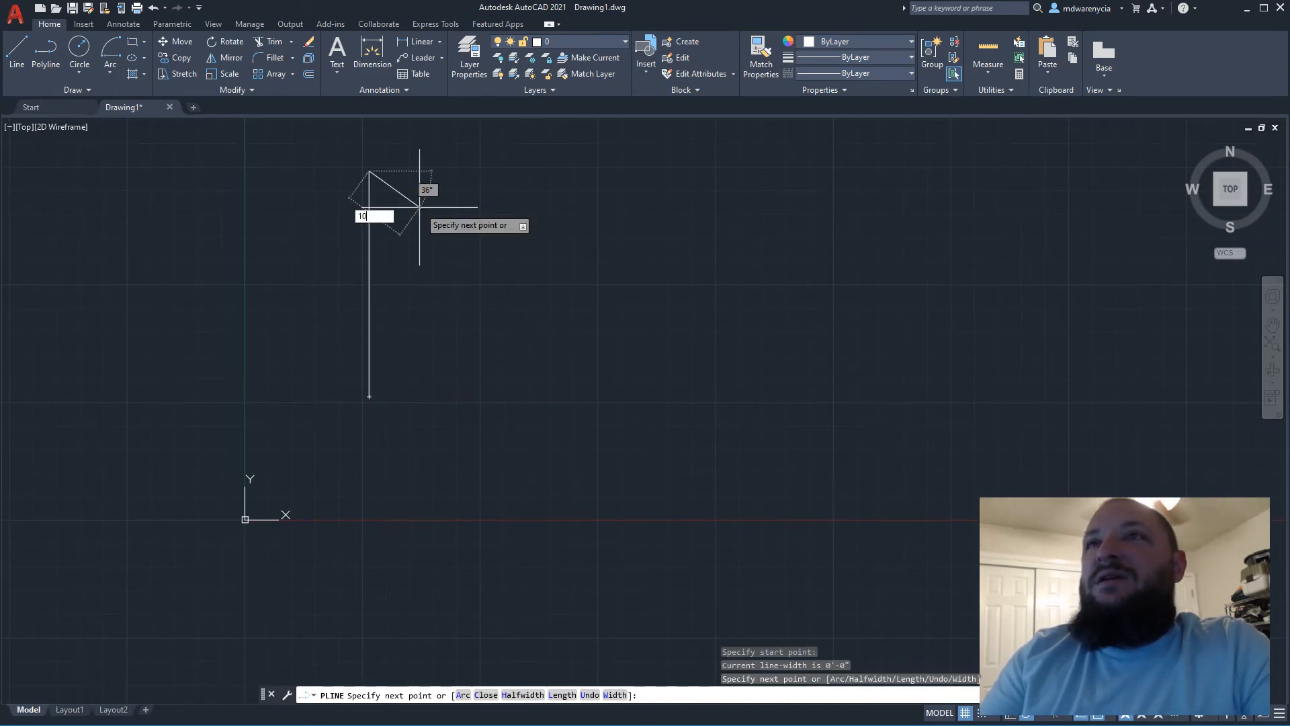
key(Tab)
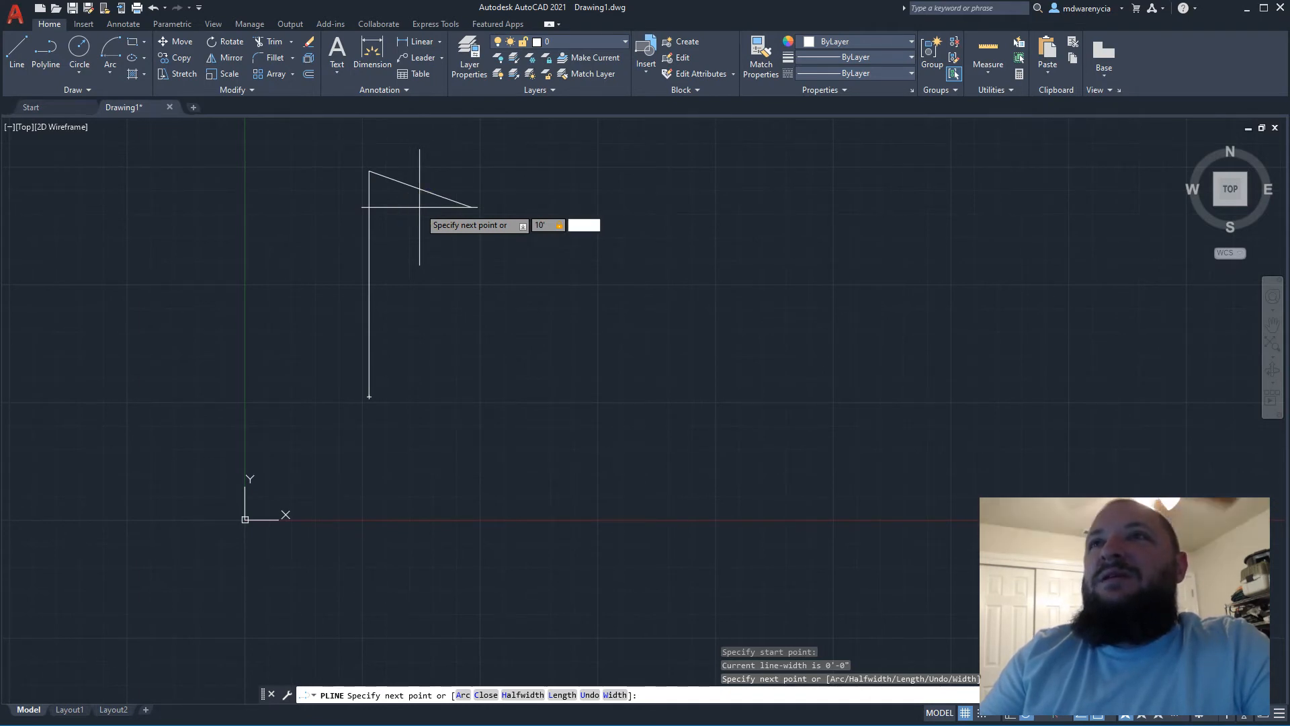
key(Tab)
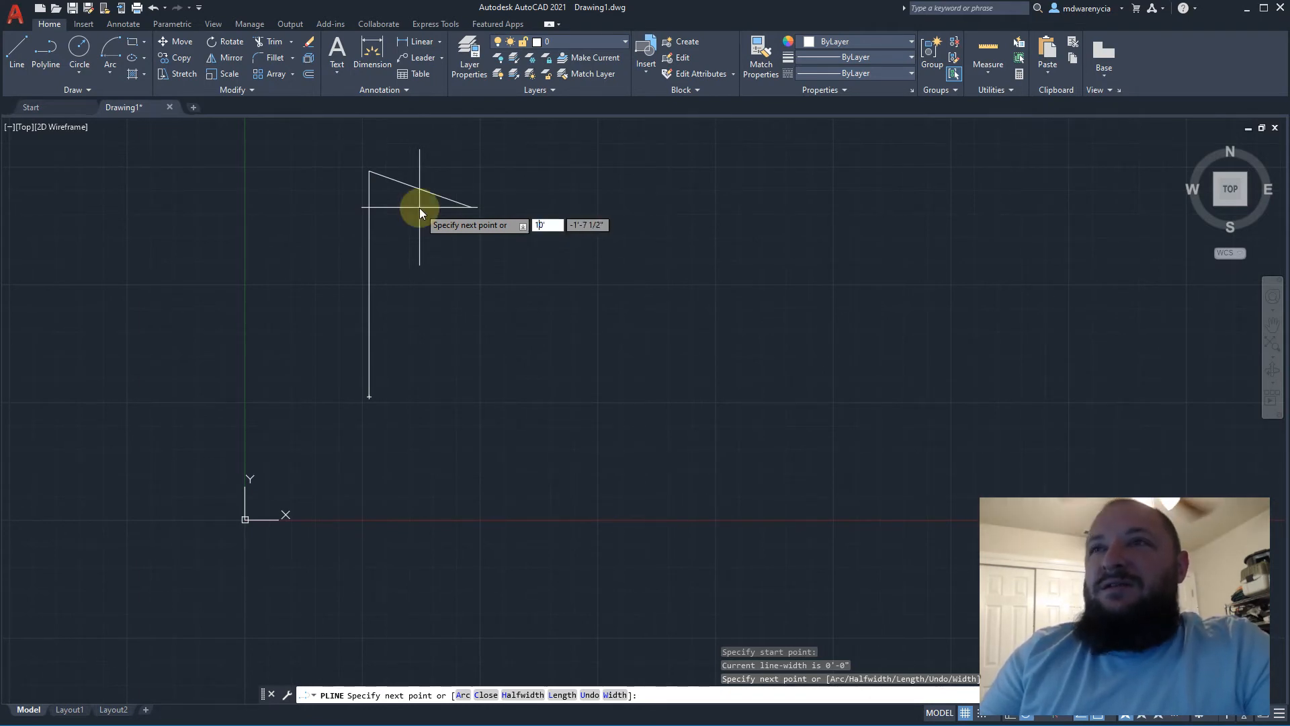
key(Tab)
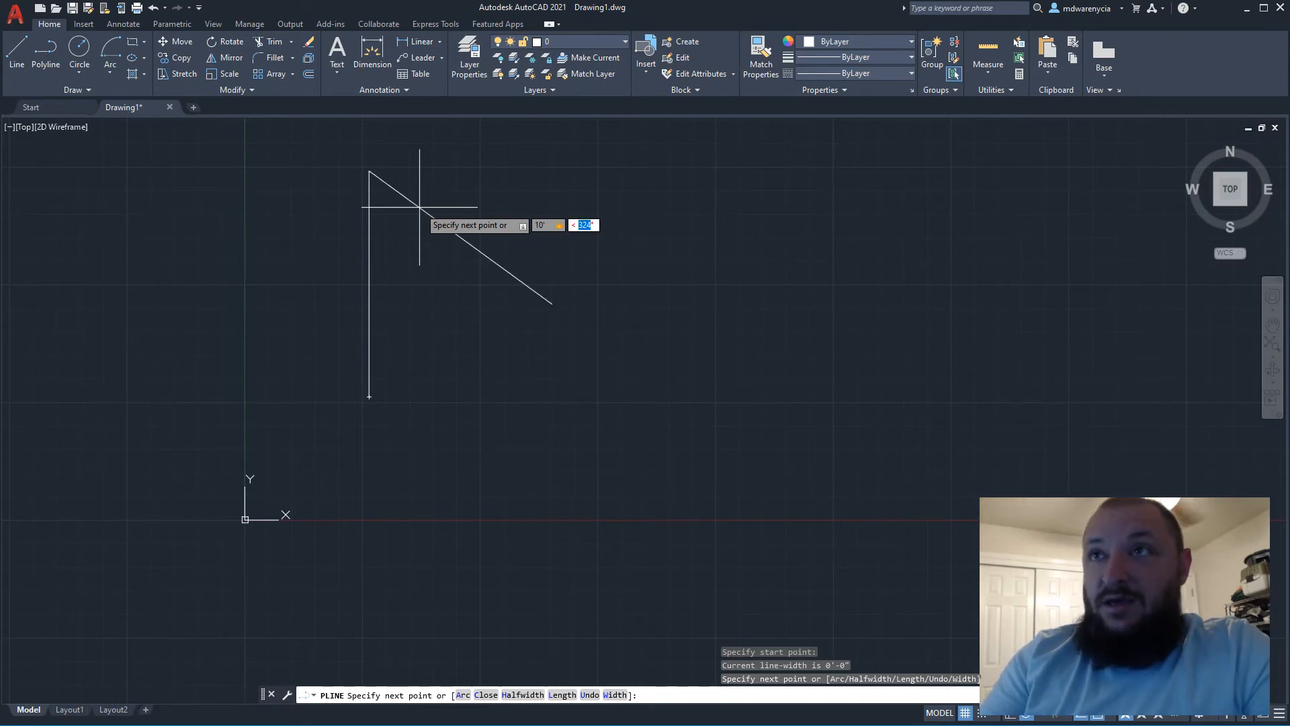
text(0)
key(Return)
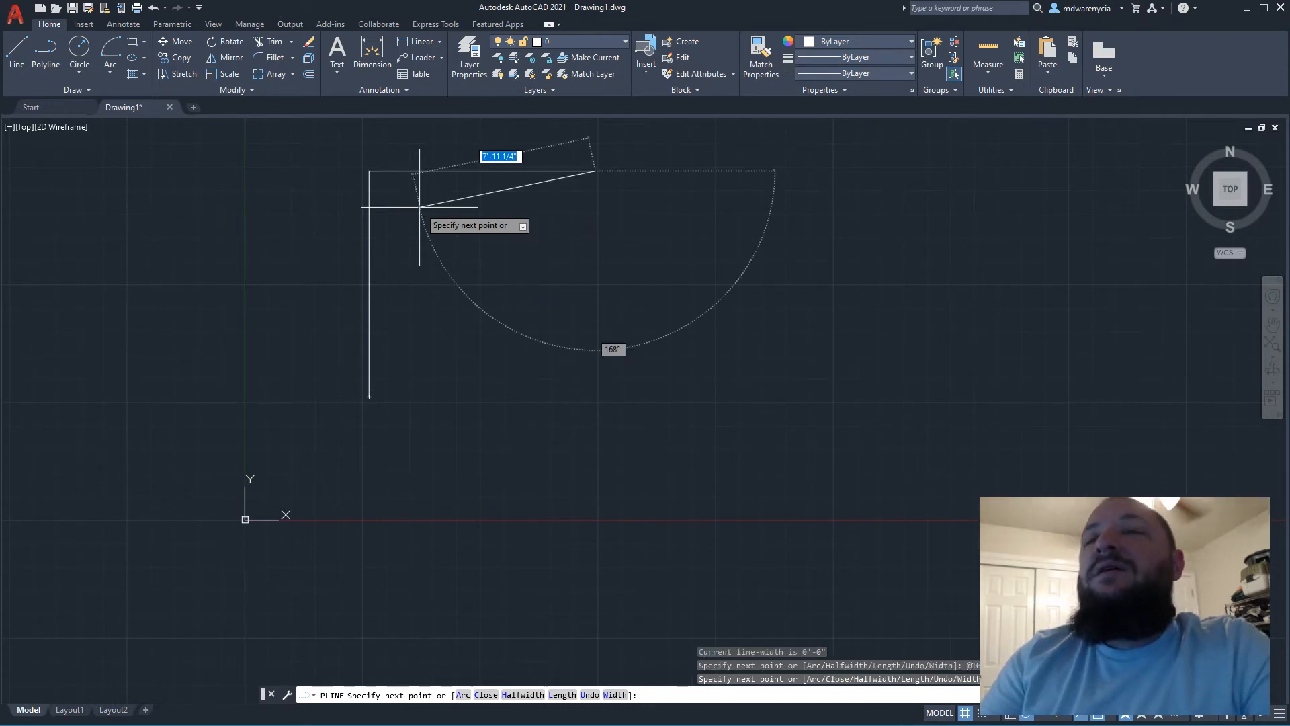
Add a 10' segment at -90° to the polyline, running down from the end of the horizontal segment
text(10)
key(Tab)
text(-)
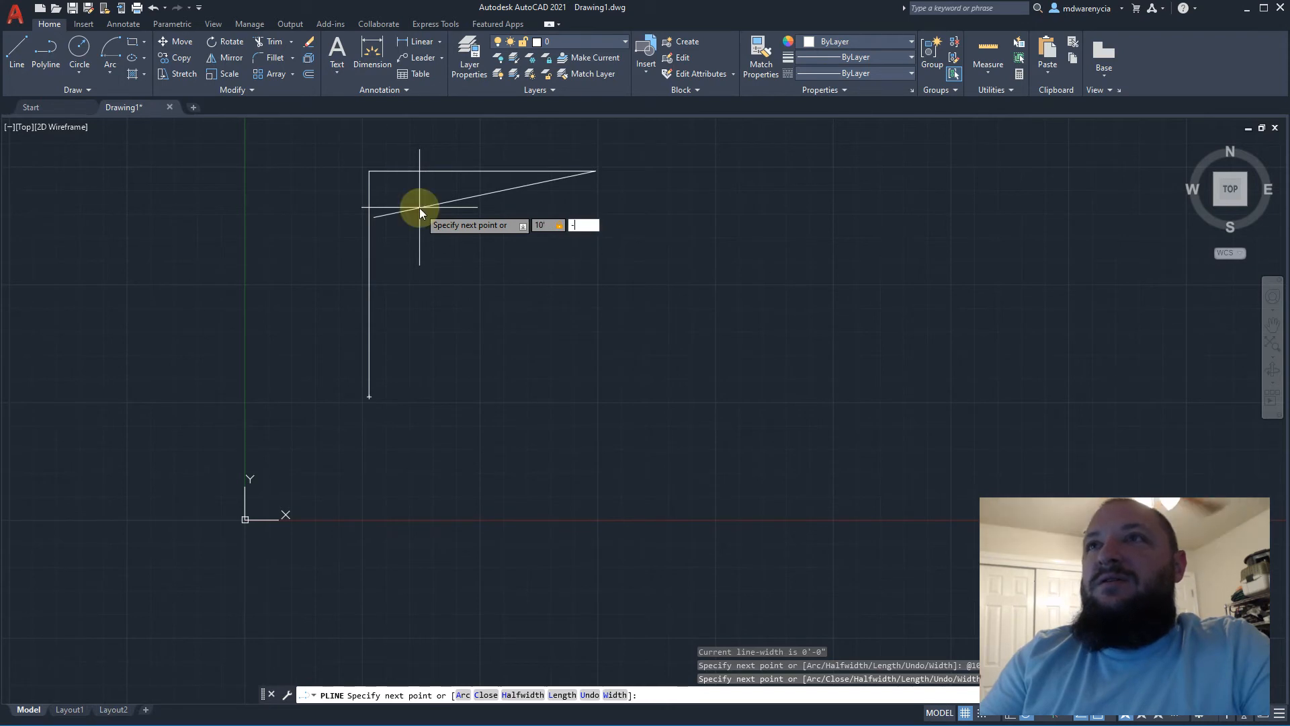
text(90)
key(Return)
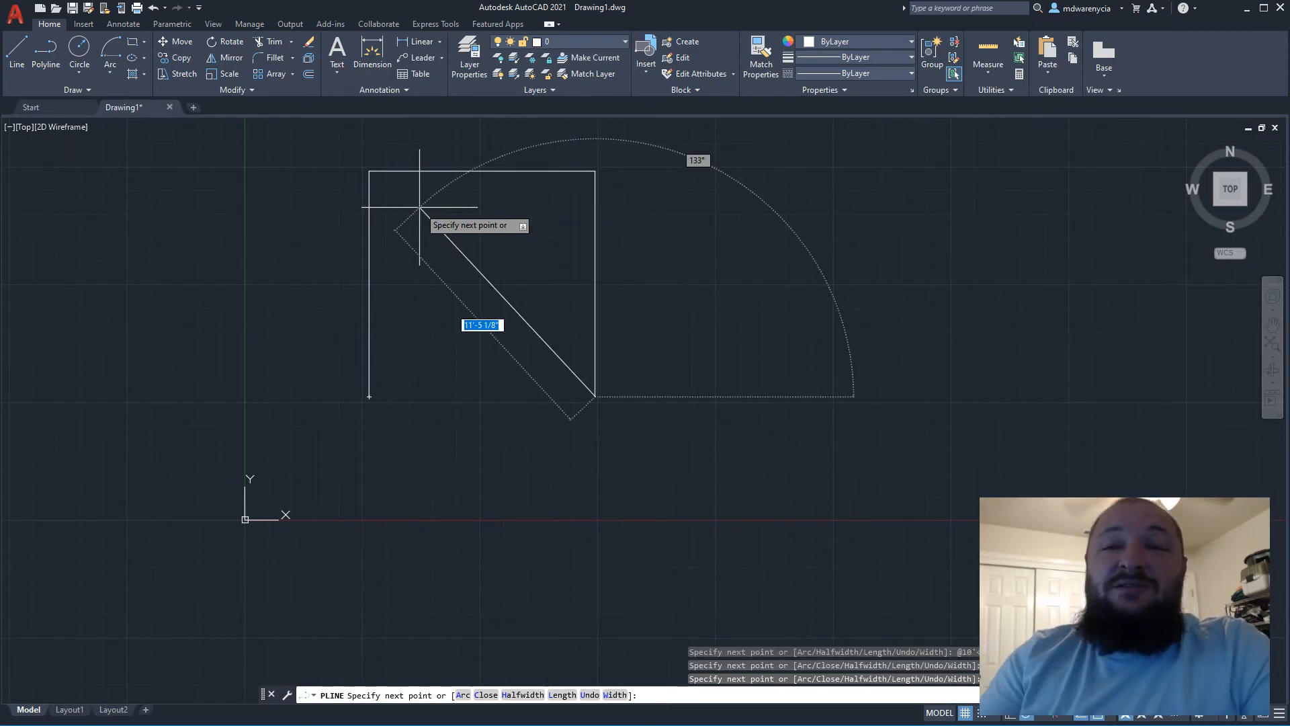
Close the polyline into a square with the Close option and select the whole square
text(cl)
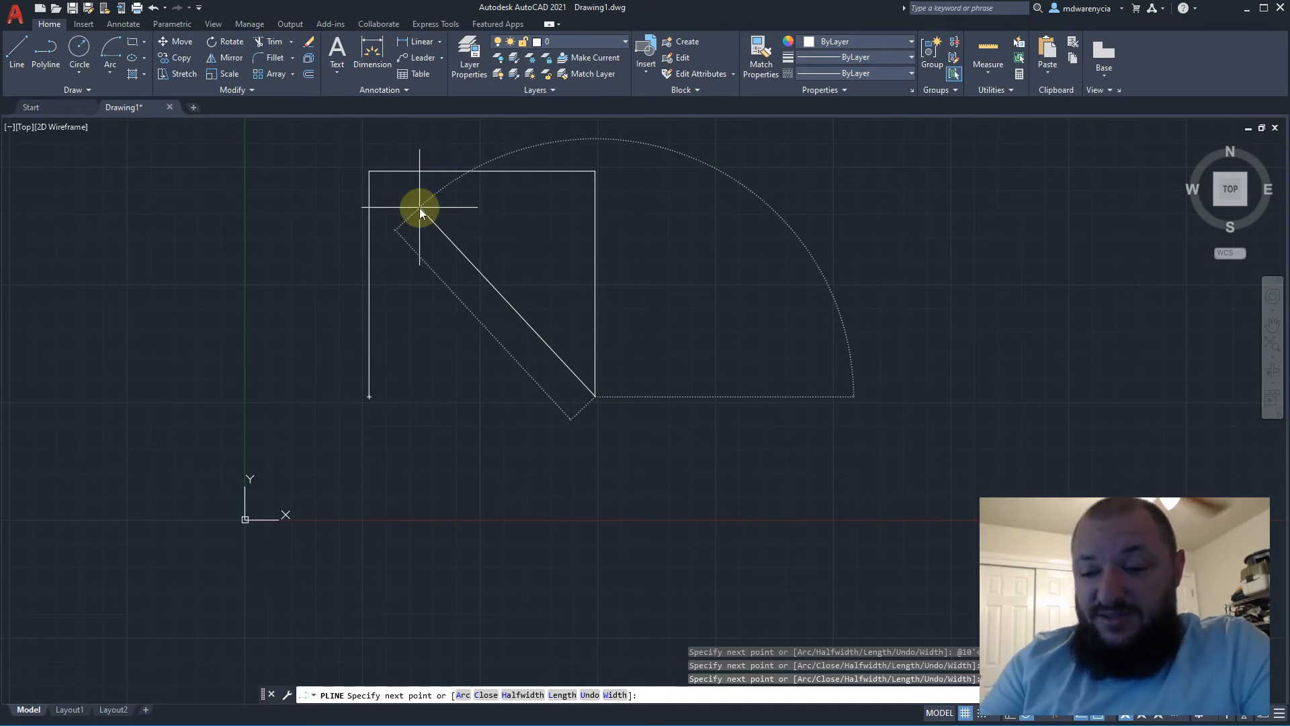
key(Return)
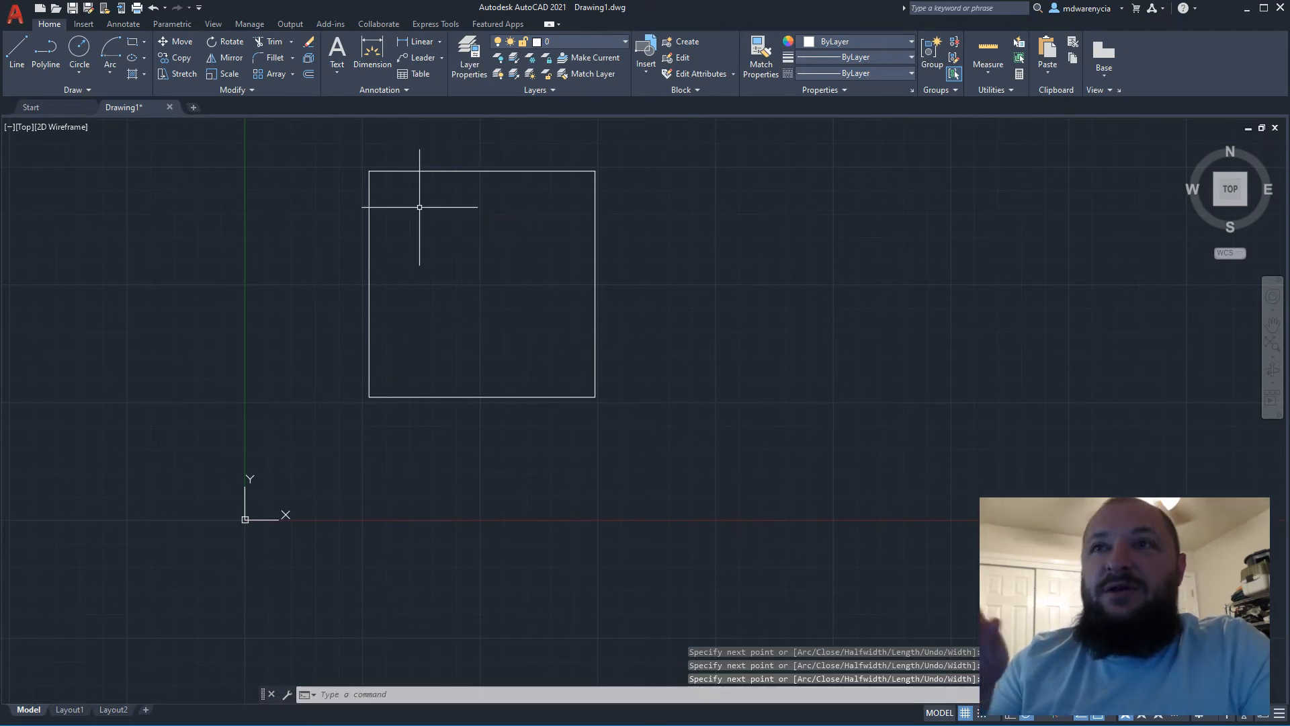
key(Escape)
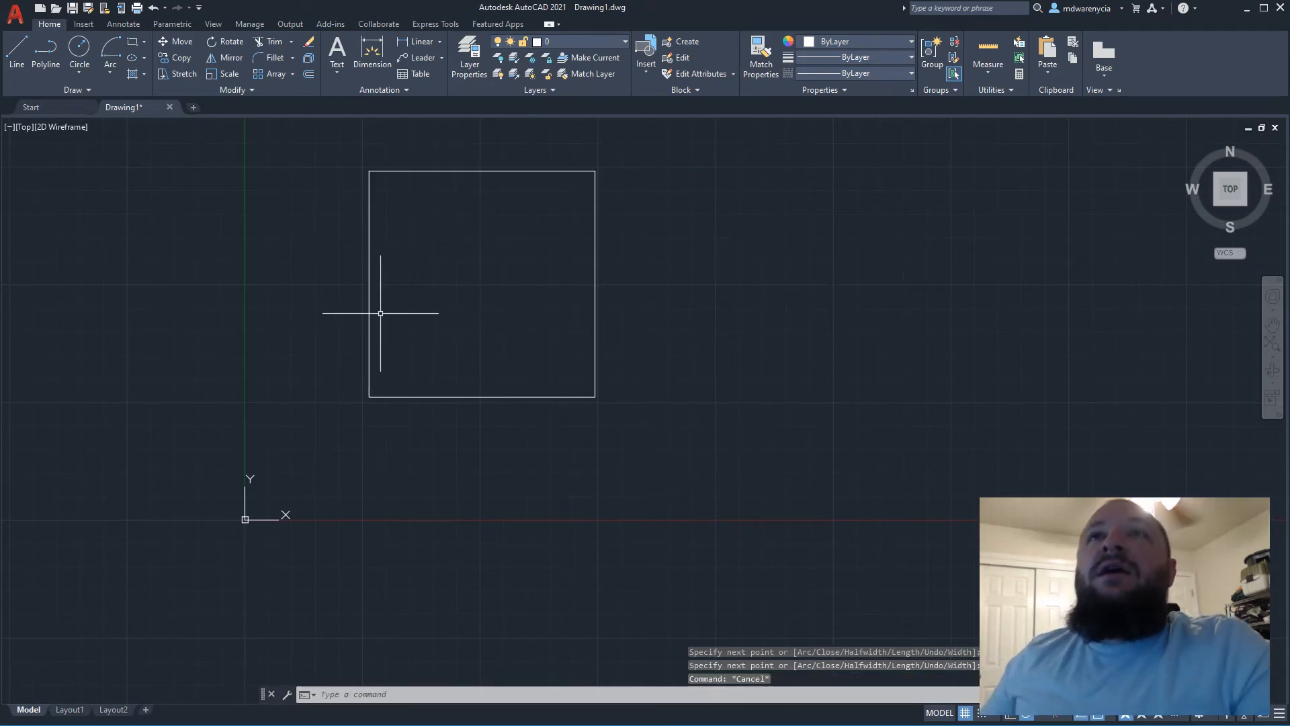
click(369, 288)
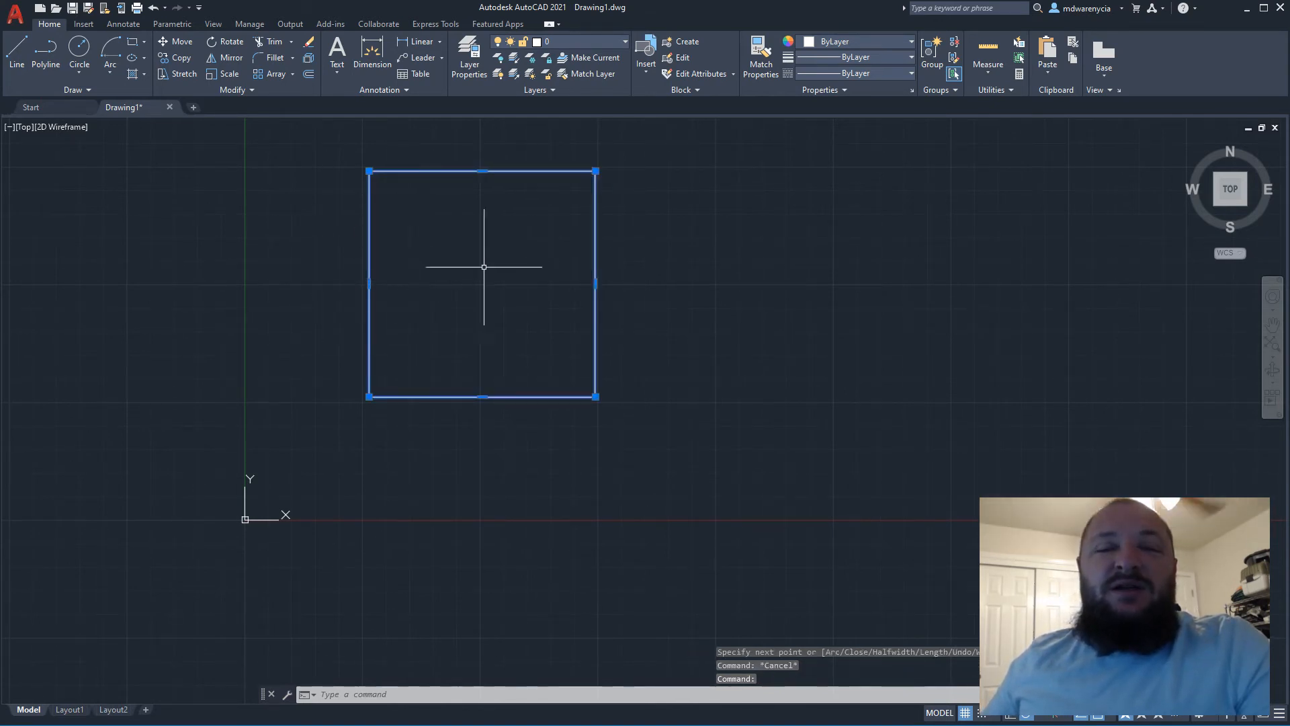
Start a second square to the right of the polyline square using Line, with 10' segments straight up and to the right
middle_drag(536, 370, 396, 458)
click(17, 49)
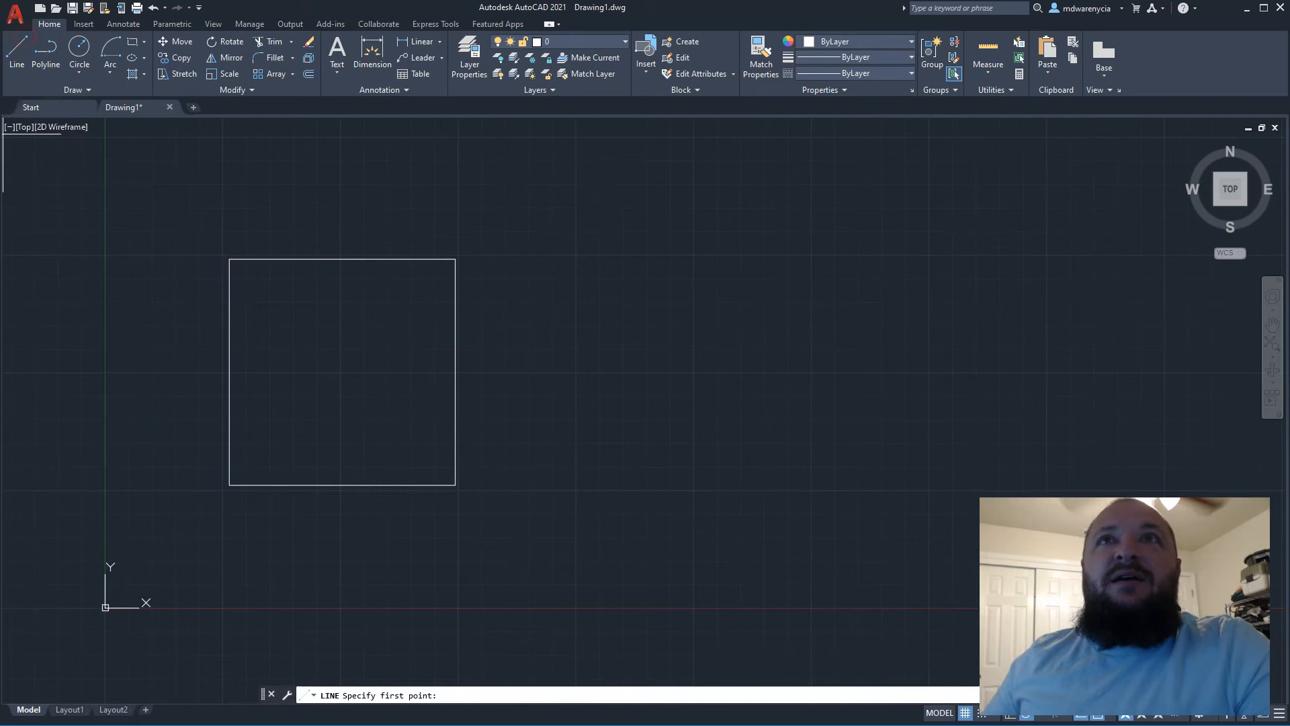
click(598, 474)
text(10')
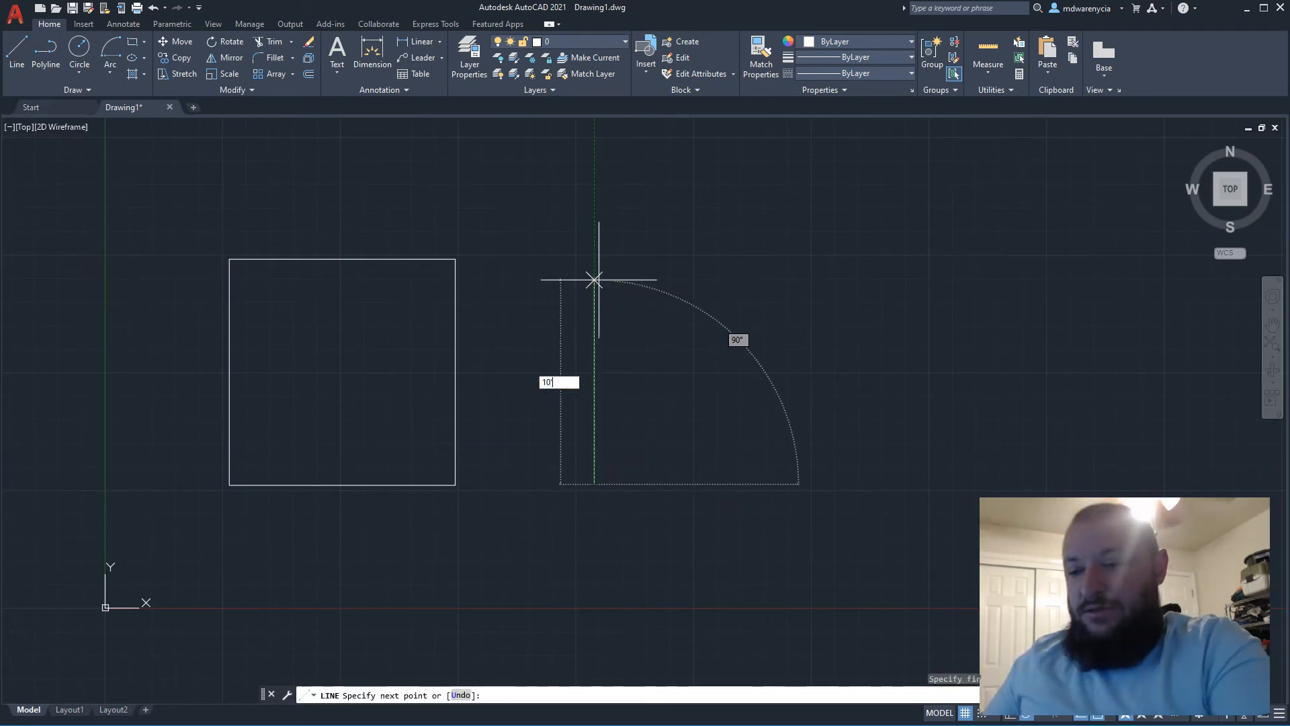
key(Return)
text(10')
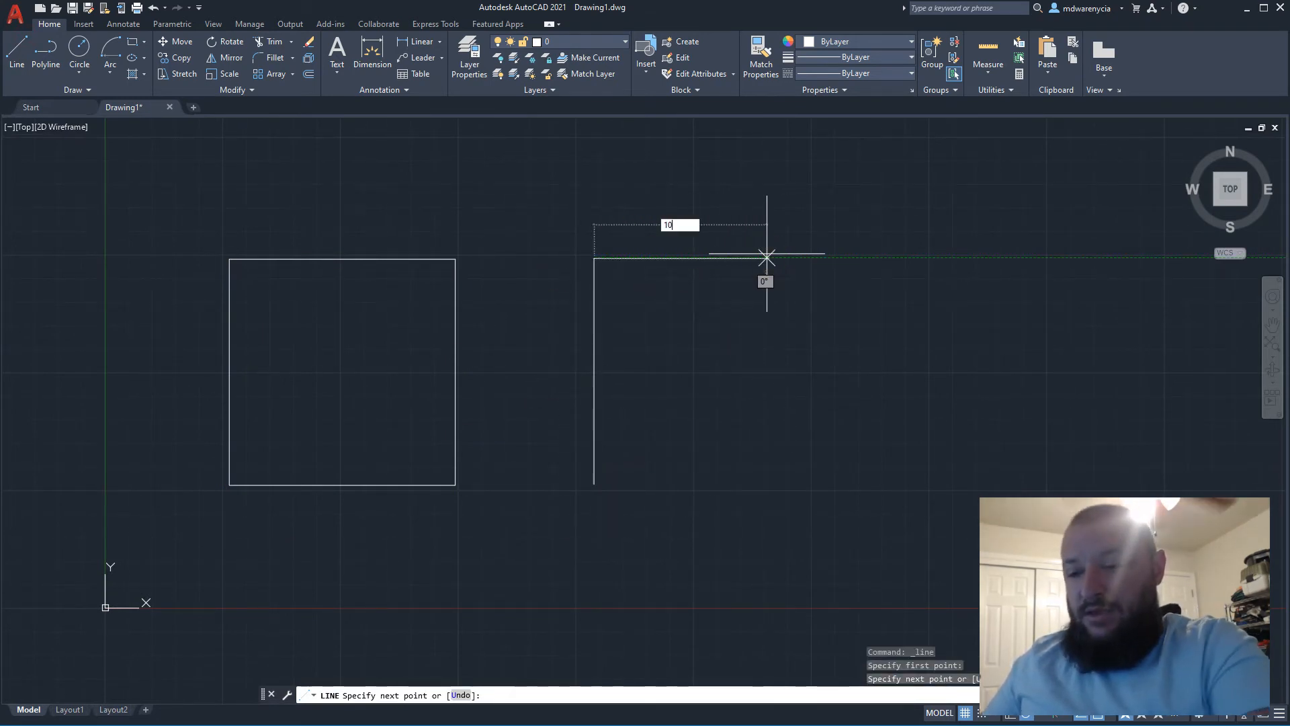
key(Return)
Complete the second square with a 10' line straight down and a line back to the start point
click(815, 494)
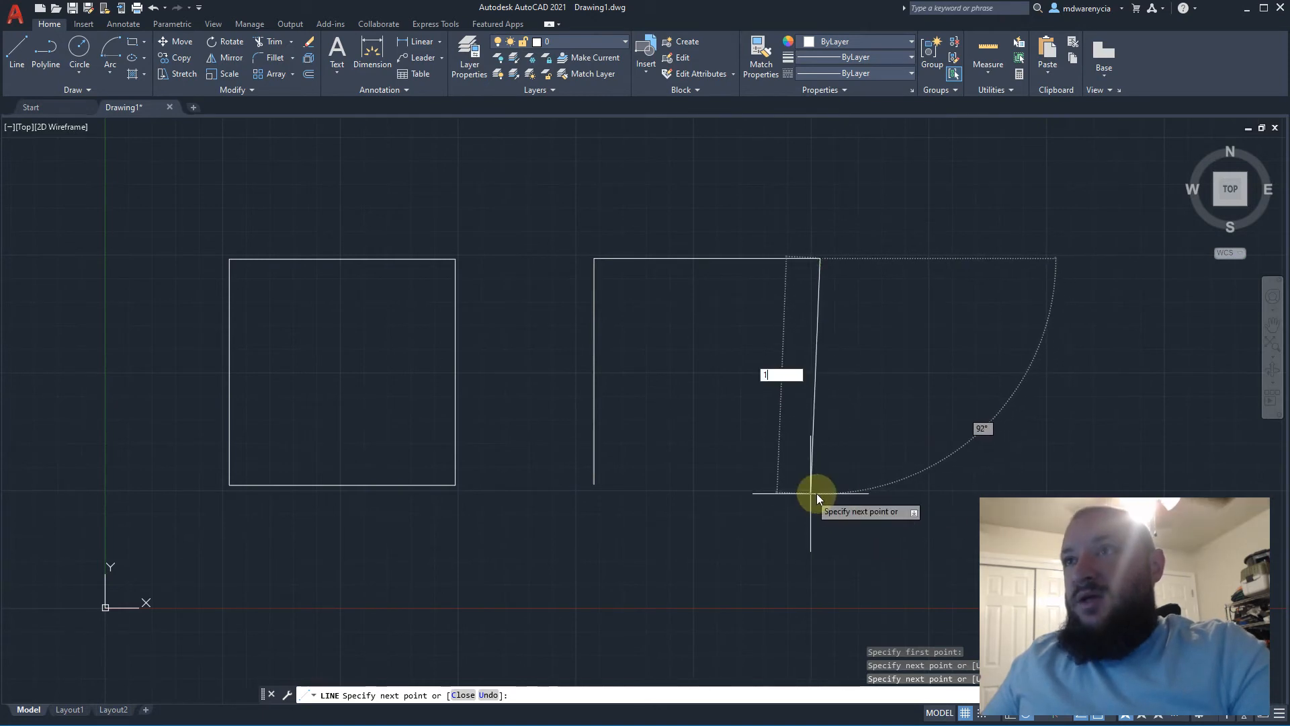
text(1)
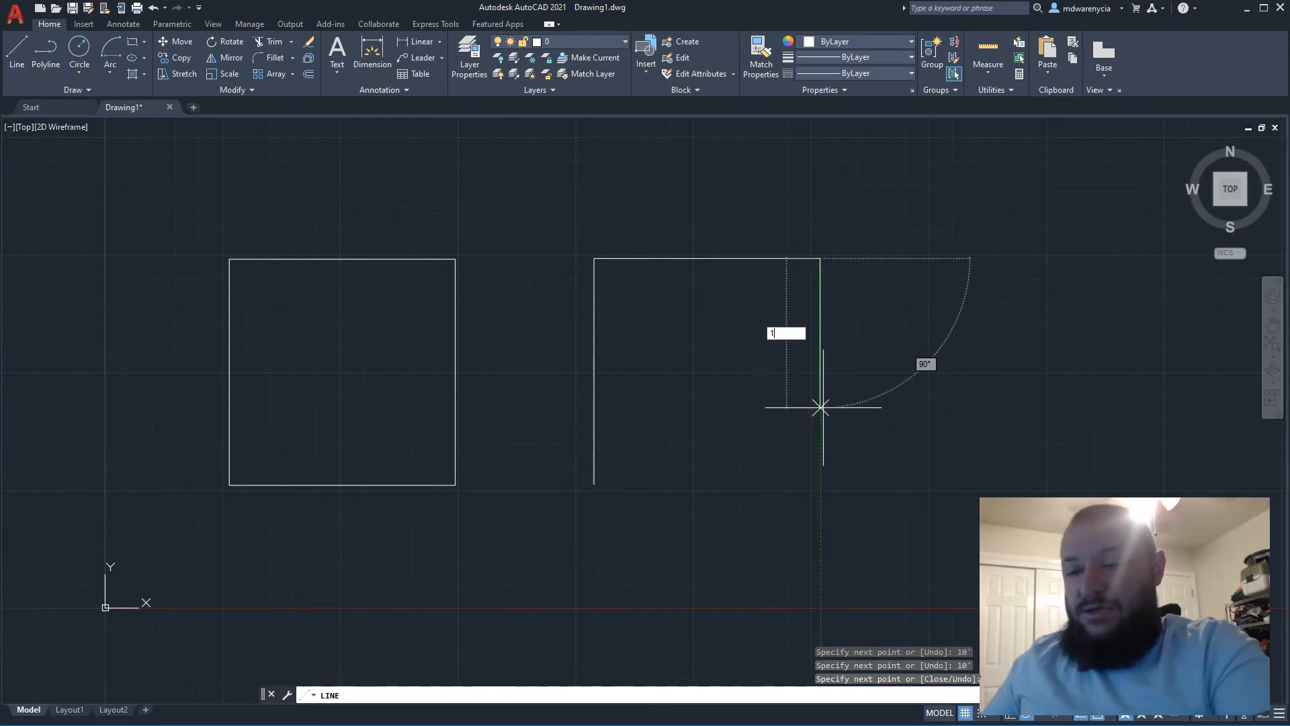
text(0)
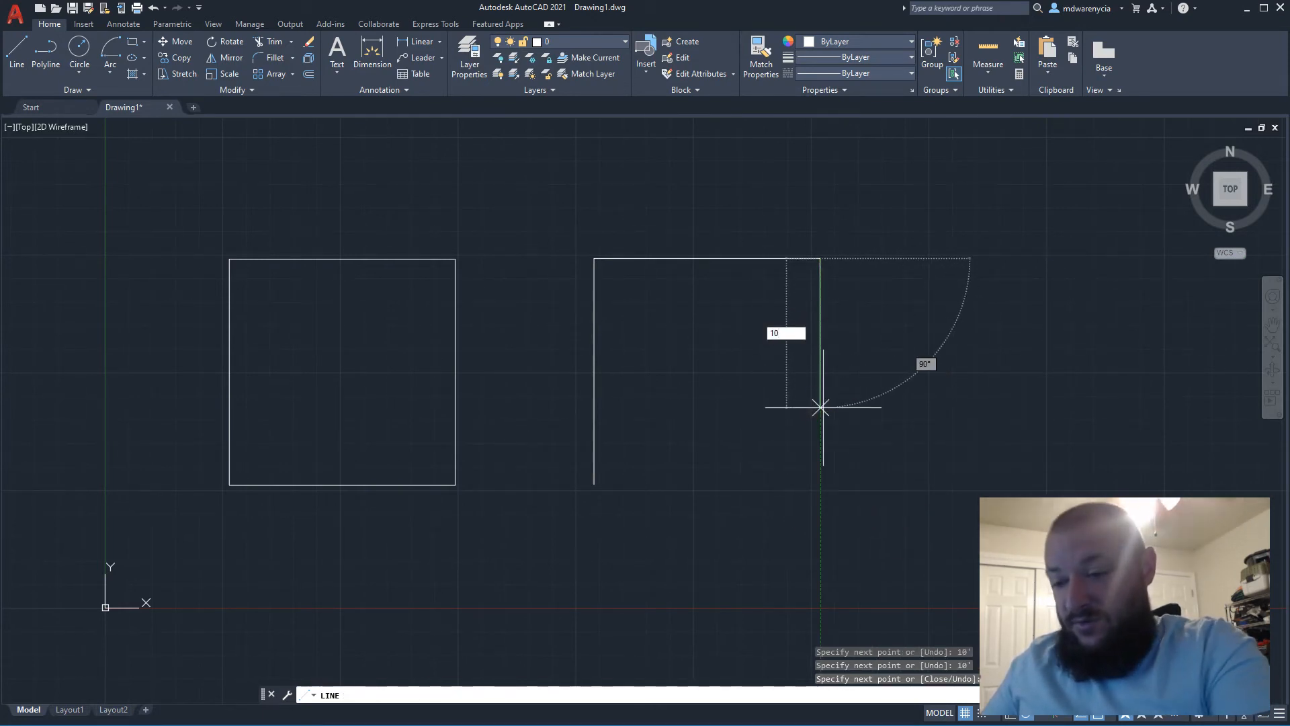
text(')
key(Return)
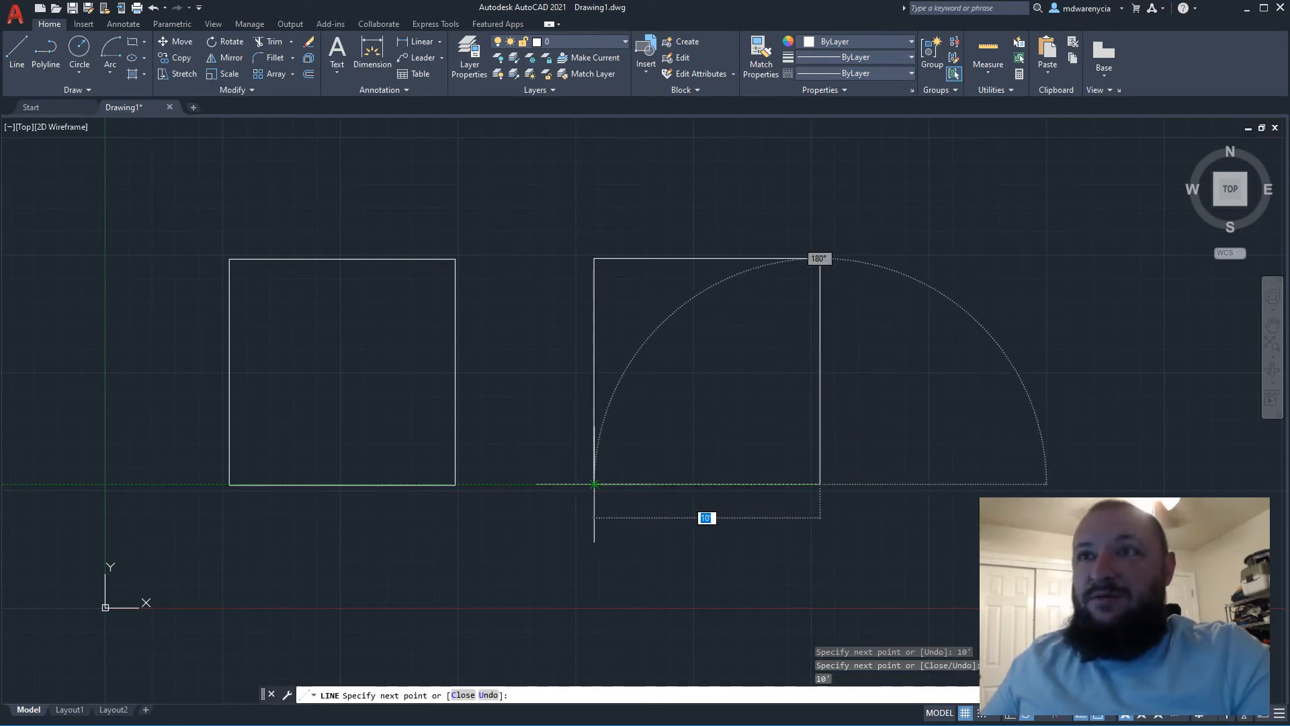
click(594, 484)
key(Escape)
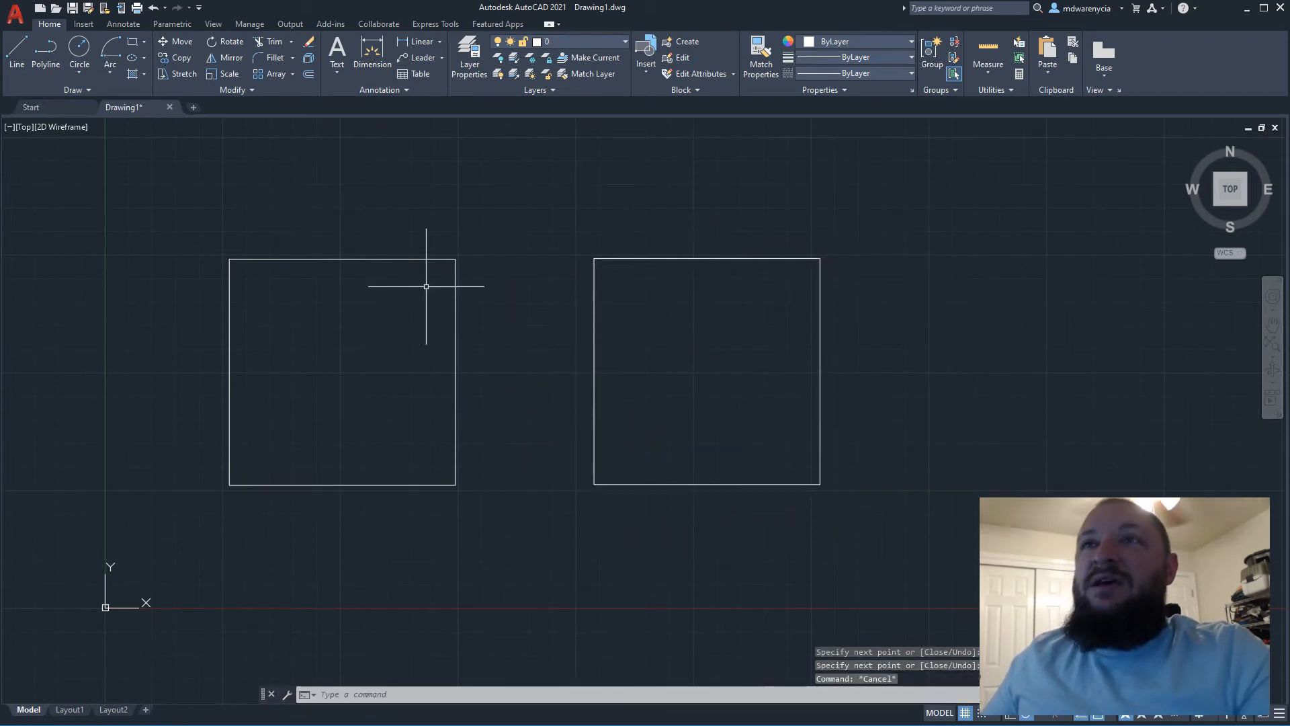
Select both squares with a selection window, compare their grips up close, and clear the selection
click(188, 215)
click(931, 587)
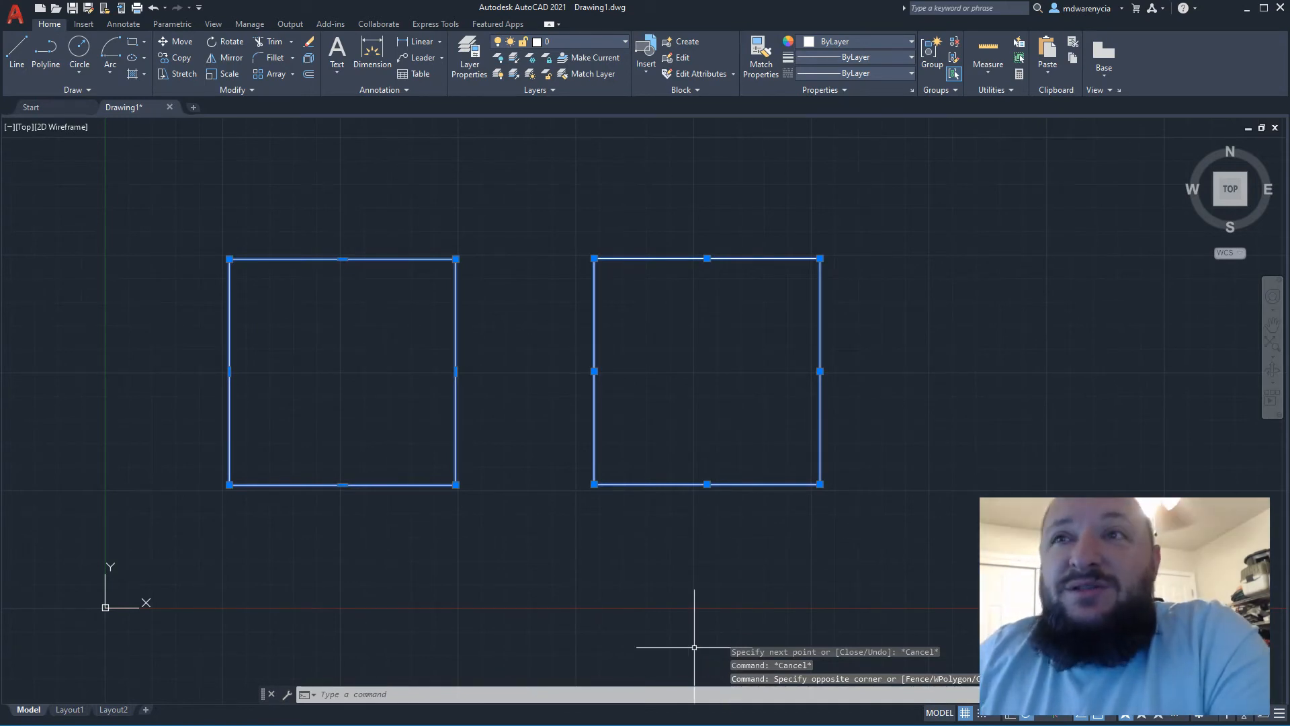
click(470, 461)
click(511, 572)
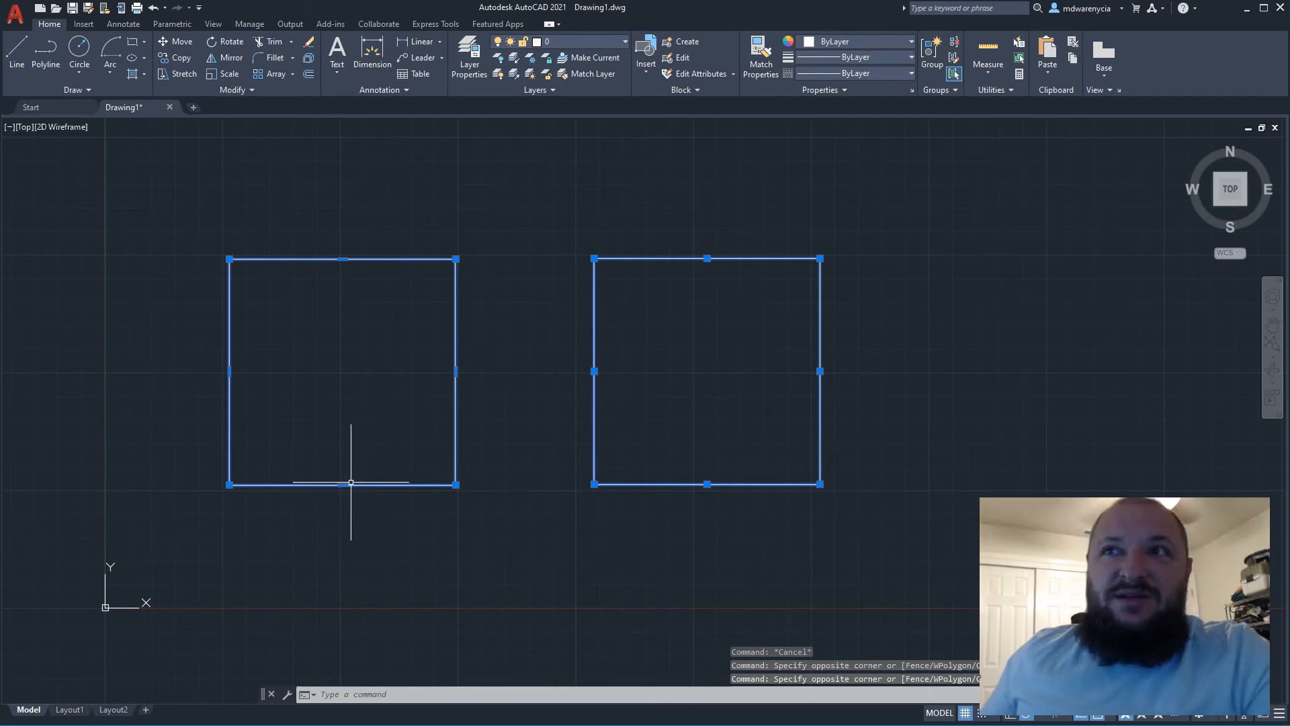
scroll(558, 376, up, 8)
scroll(651, 360, down, 6)
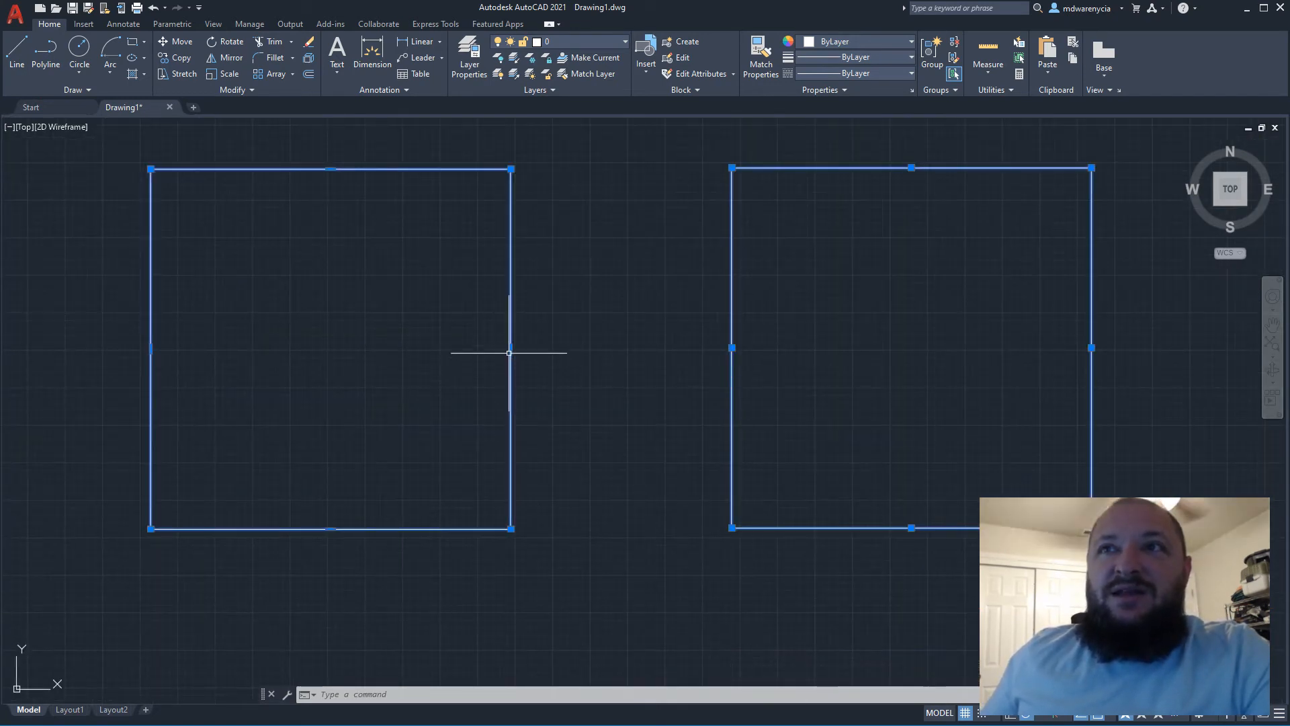
key(Escape)
Select across the right edge of the polyline square and of the line square in turn to compare what each selection picks up
scroll(478, 382, down, 4)
click(521, 420)
click(491, 400)
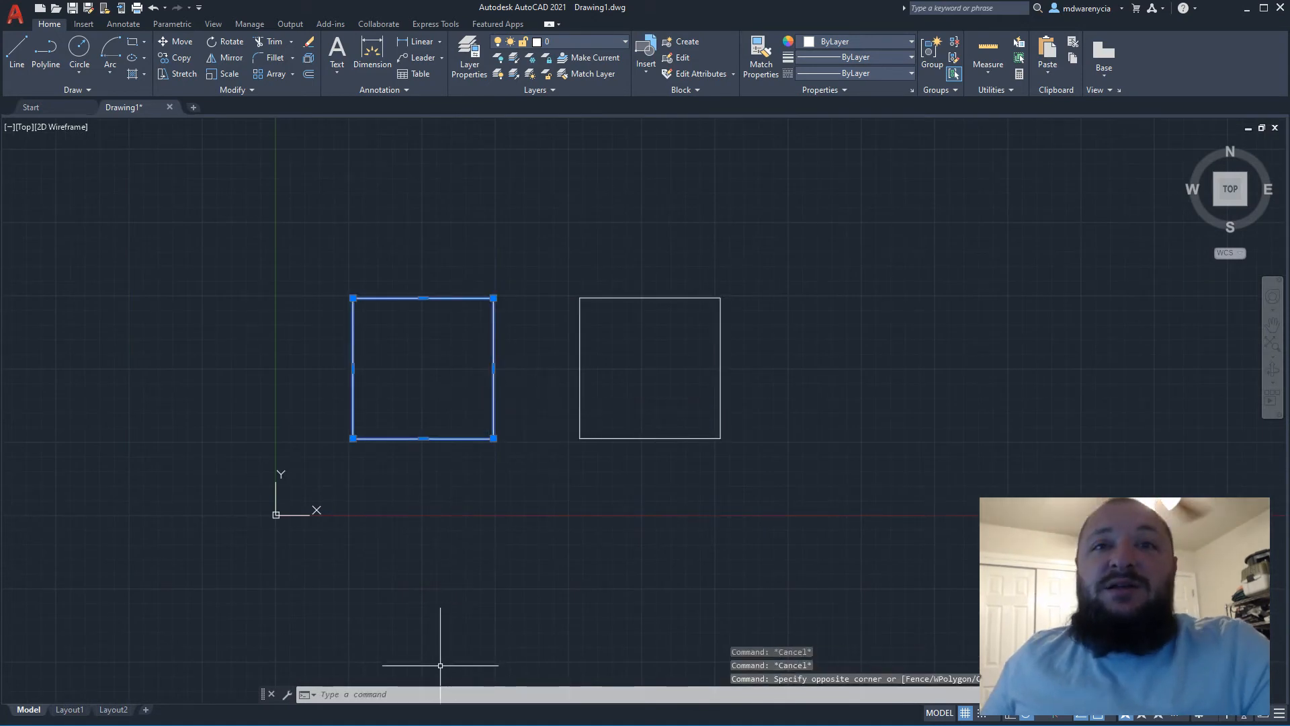
click(757, 403)
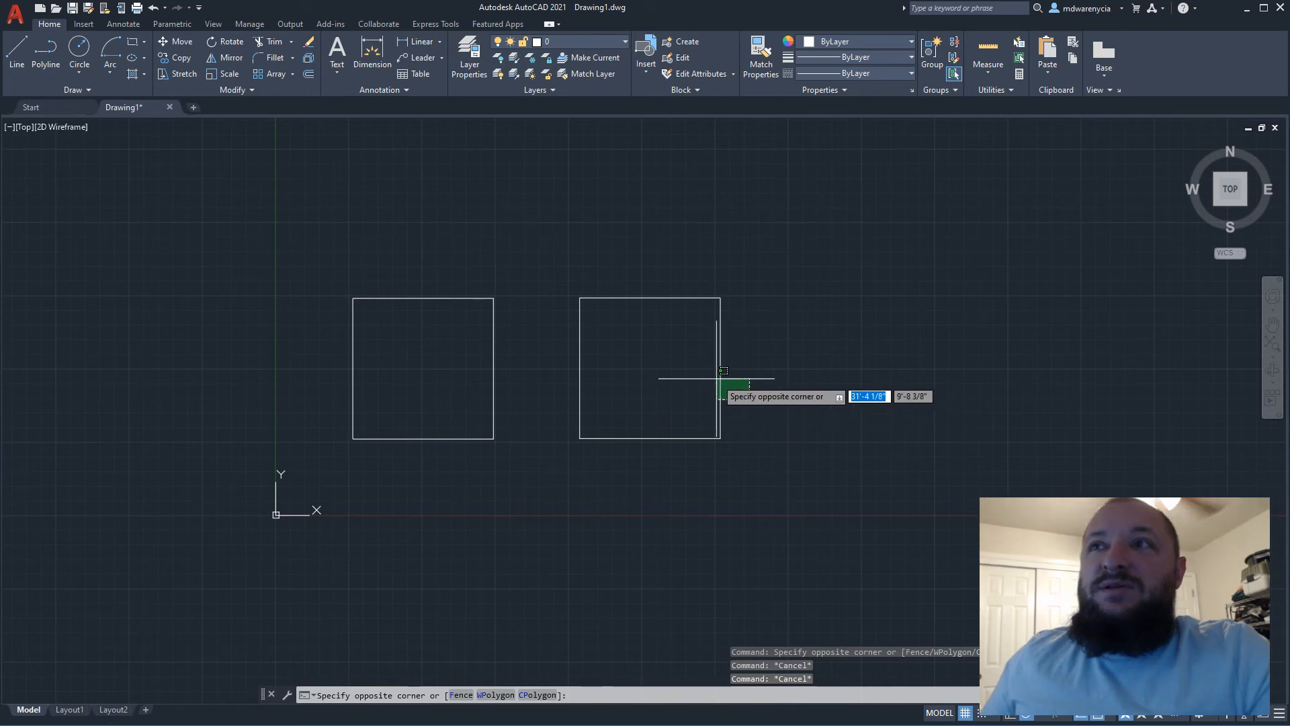
click(708, 399)
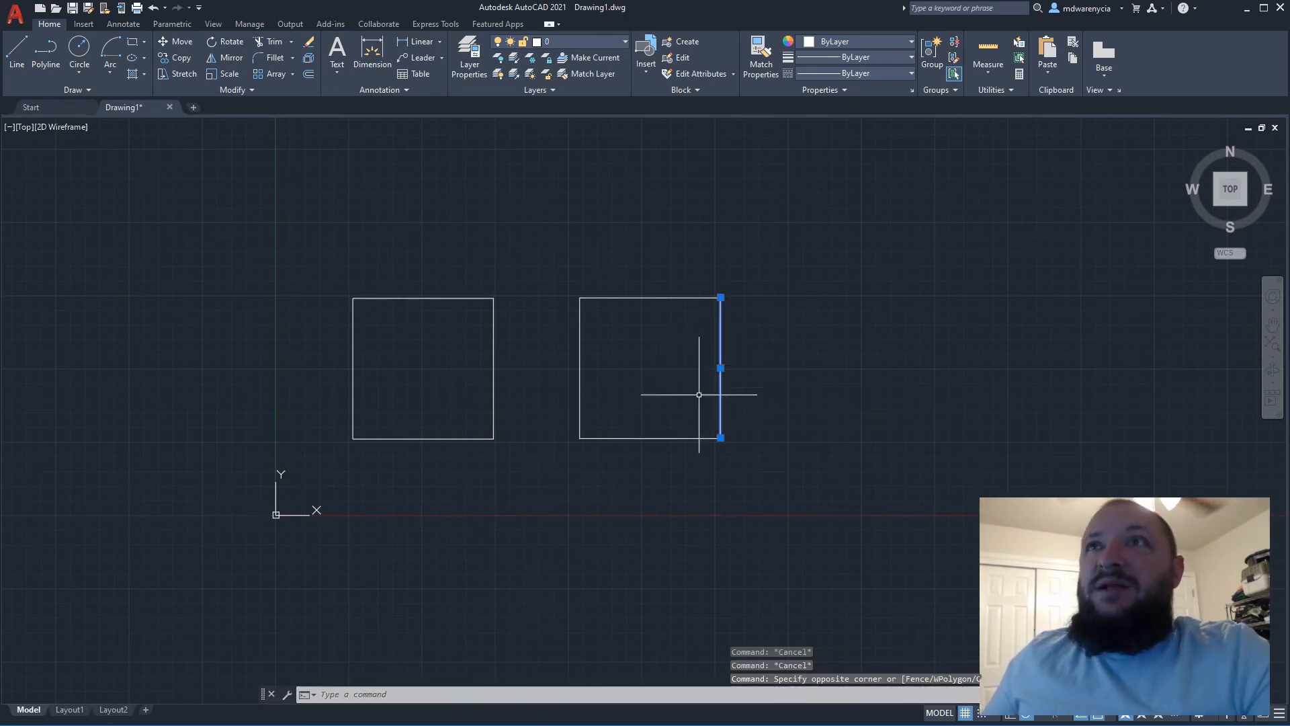
Select all four lines of the second square and combine them into a group
key(Escape)
click(751, 471)
click(541, 238)
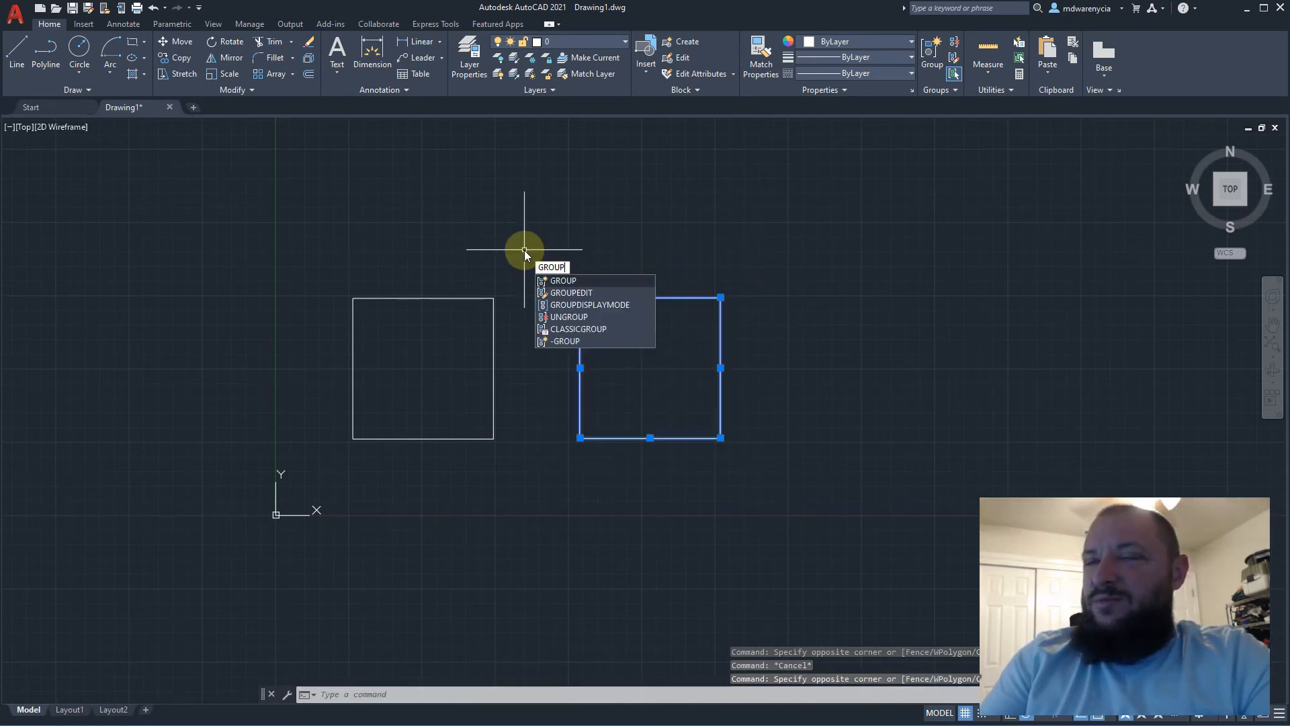
key(Return)
Pick across the second square's upper edge to check how the grouped lines select, and clear the selection
click(631, 341)
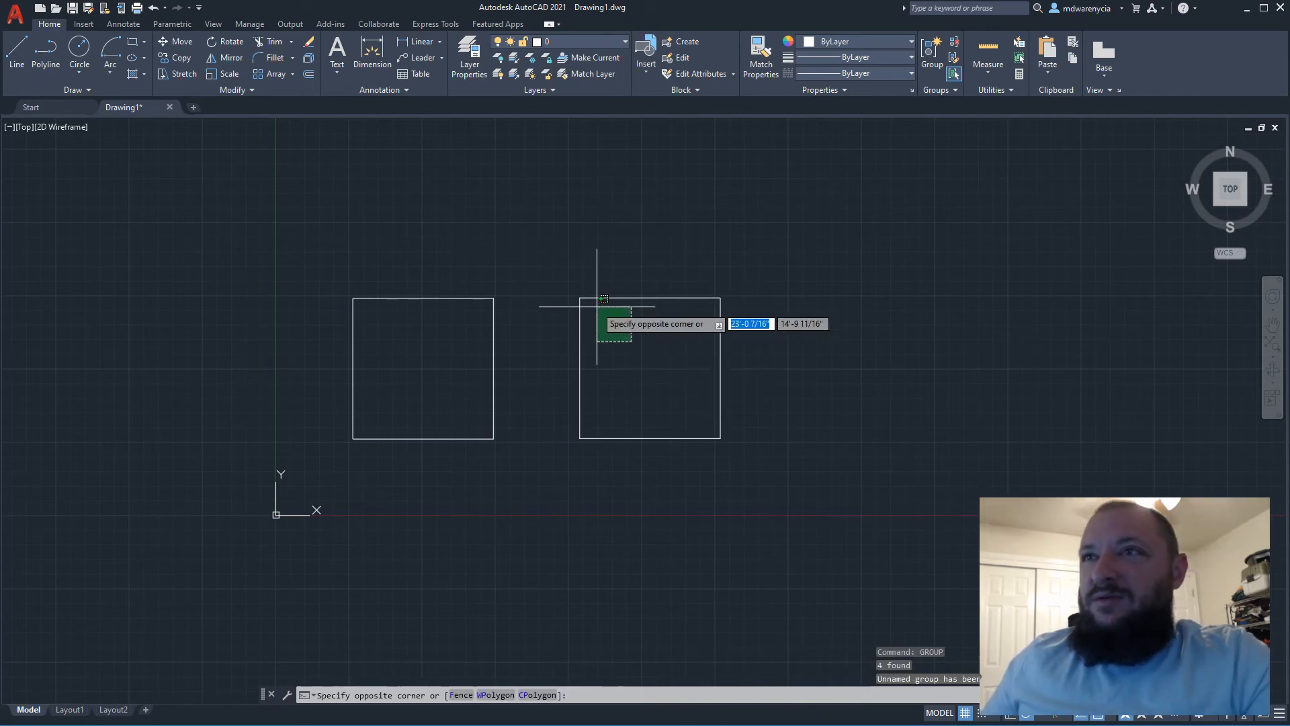
click(595, 302)
click(609, 291)
click(595, 309)
key(Escape)
key(Escape)
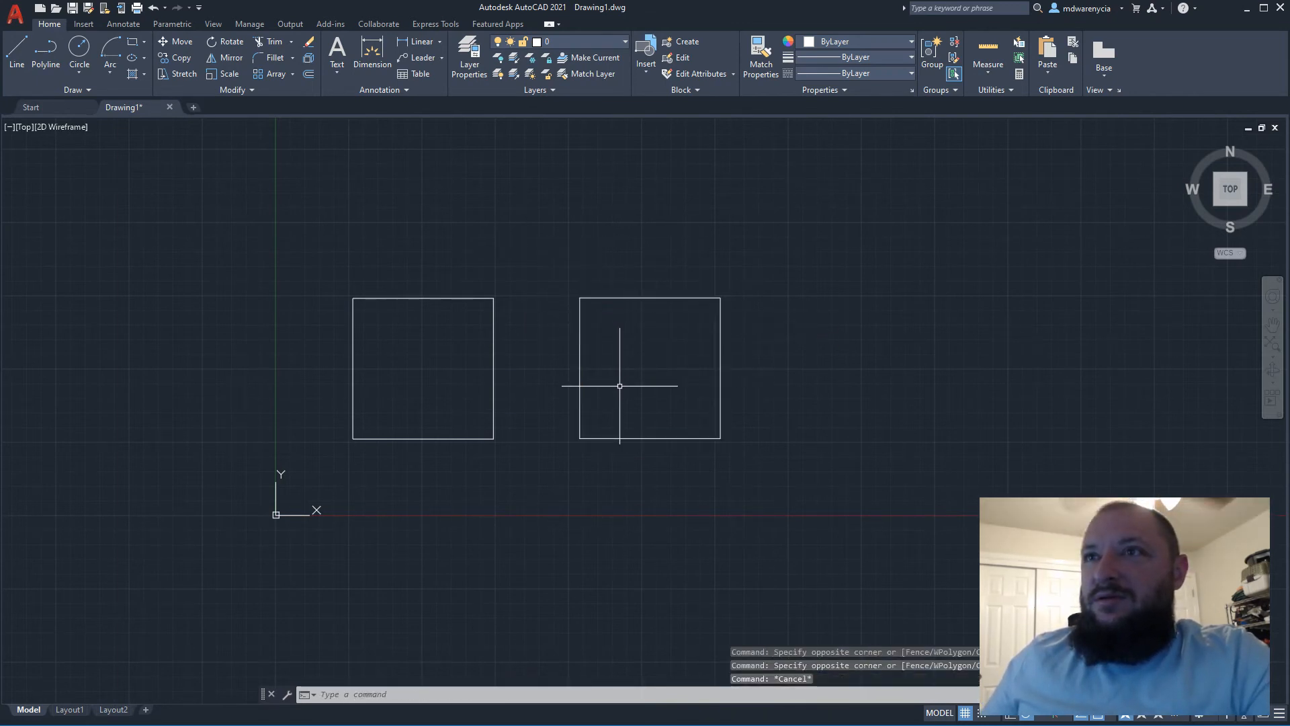
Try to explode the grouped second square with the Explode command
click(776, 369)
click(712, 333)
text(explode)
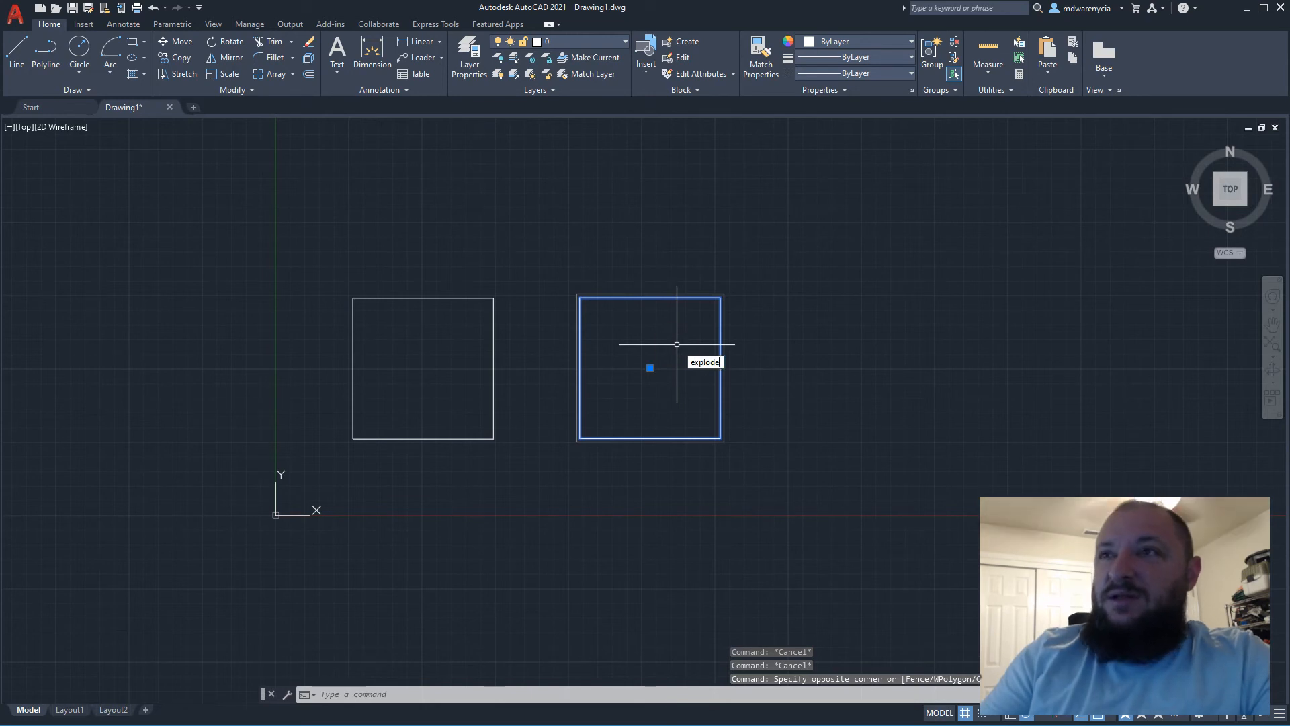
key(Return)
click(739, 396)
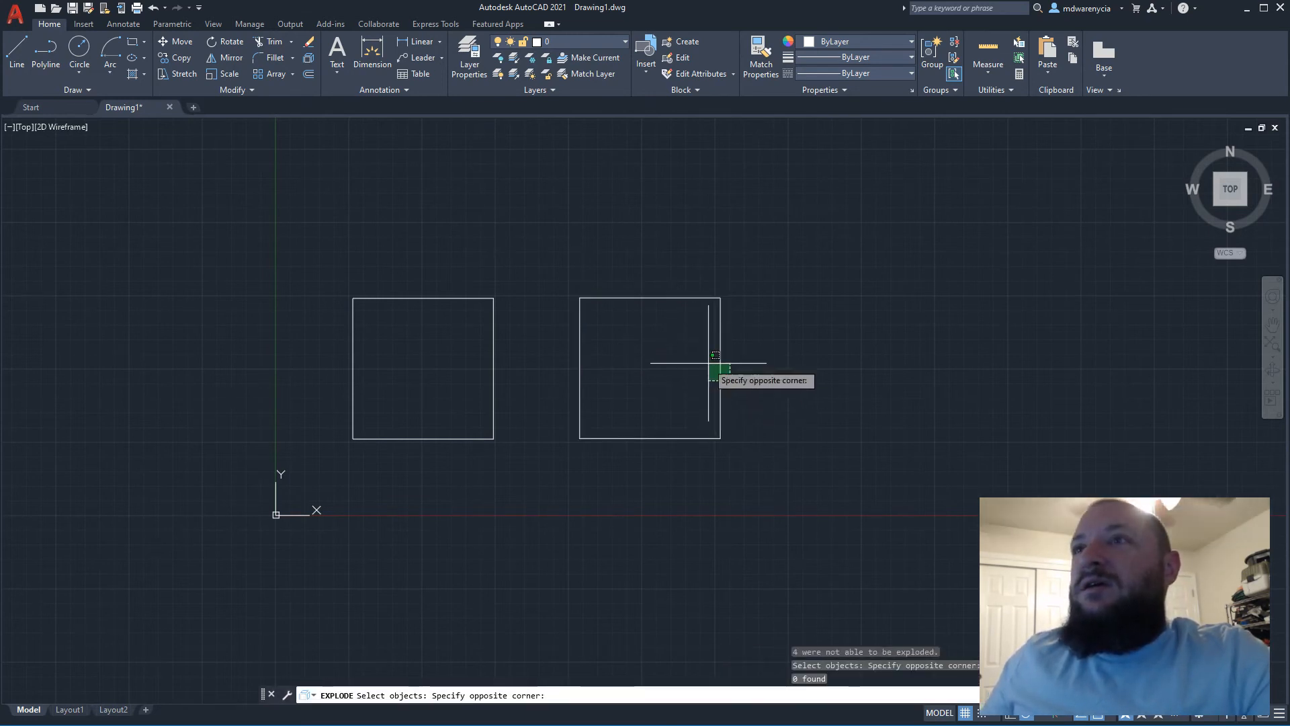
click(715, 363)
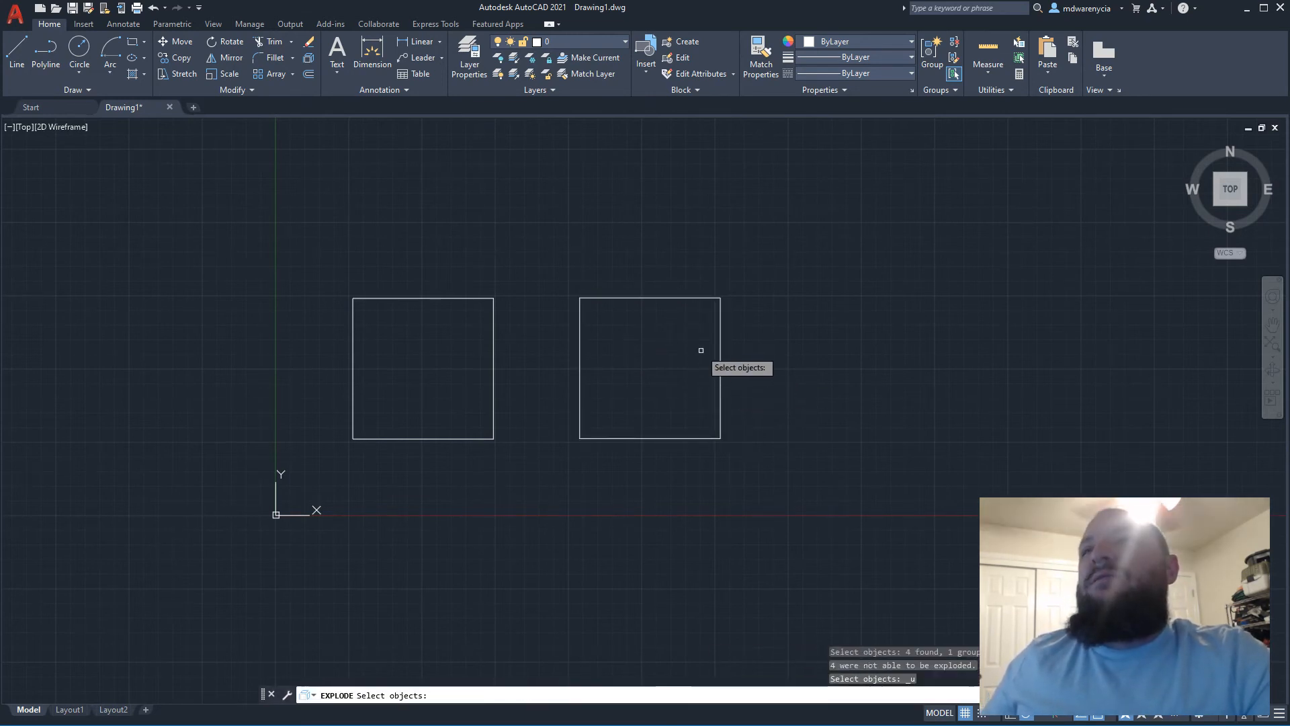
Cancel the Explode command and undo the grouping of the second square's lines
key(ctrl+z)
key(ctrl+z)
key(Escape)
key(Escape)
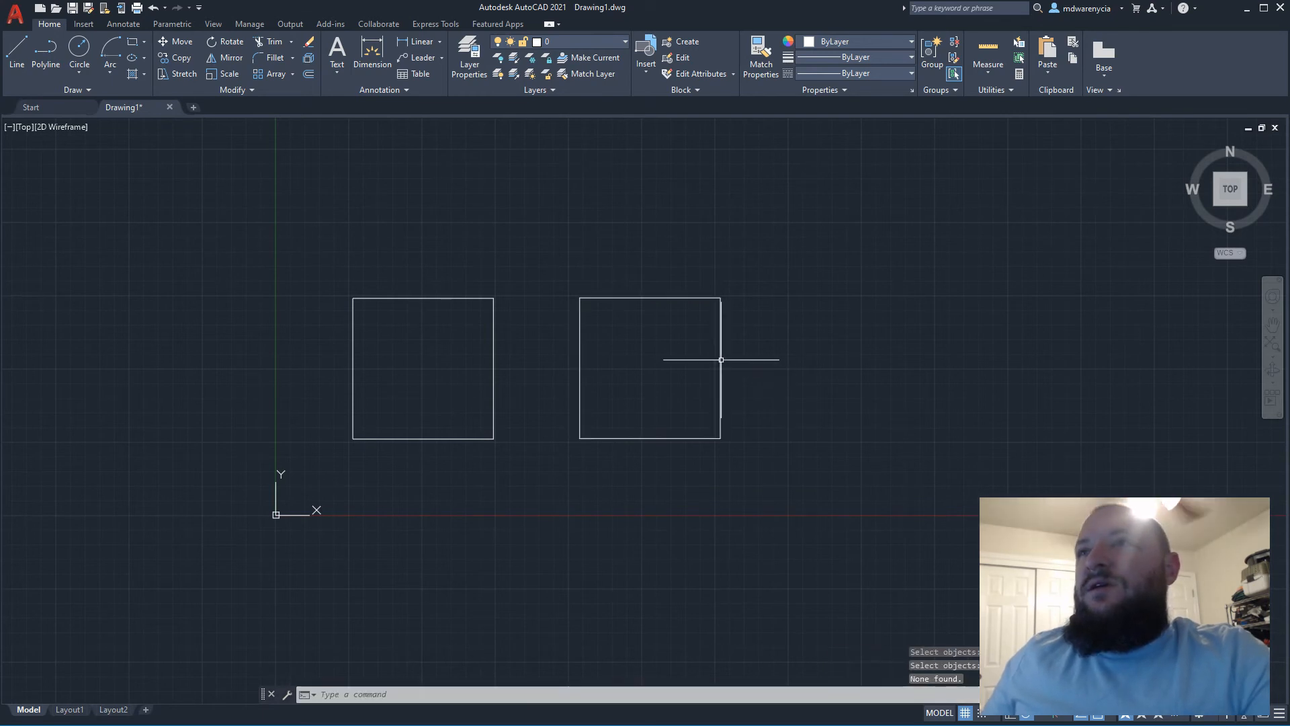
click(721, 395)
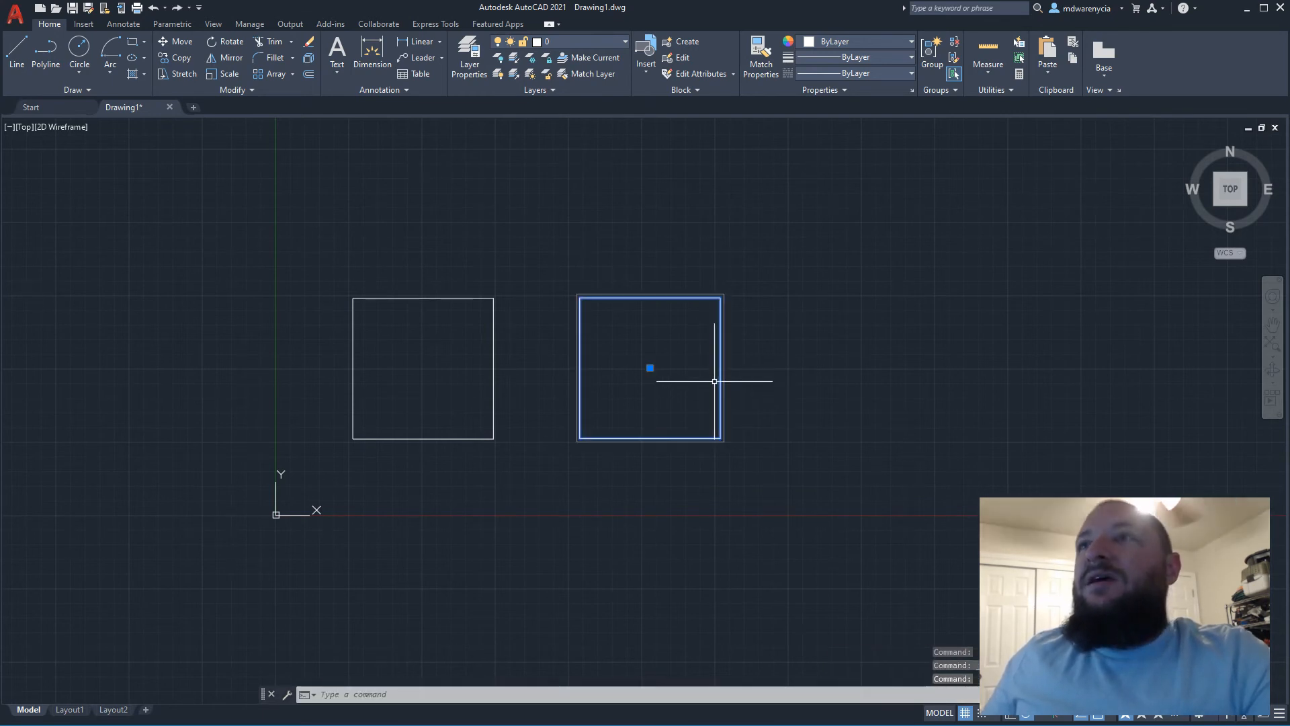
key(Escape)
scroll(714, 382, up, 2)
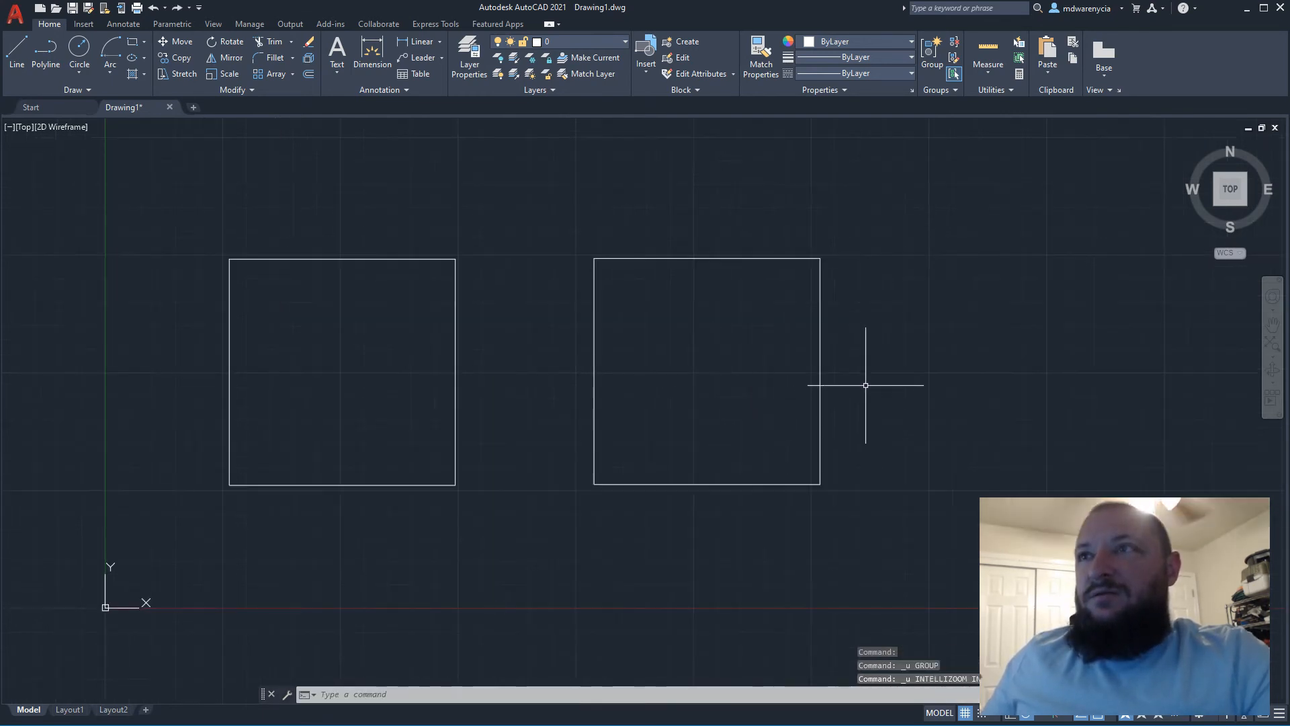
Select across the second square's right edge and across the facing edges of both squares to check which objects are picked up
click(864, 383)
click(783, 337)
key(Escape)
click(522, 412)
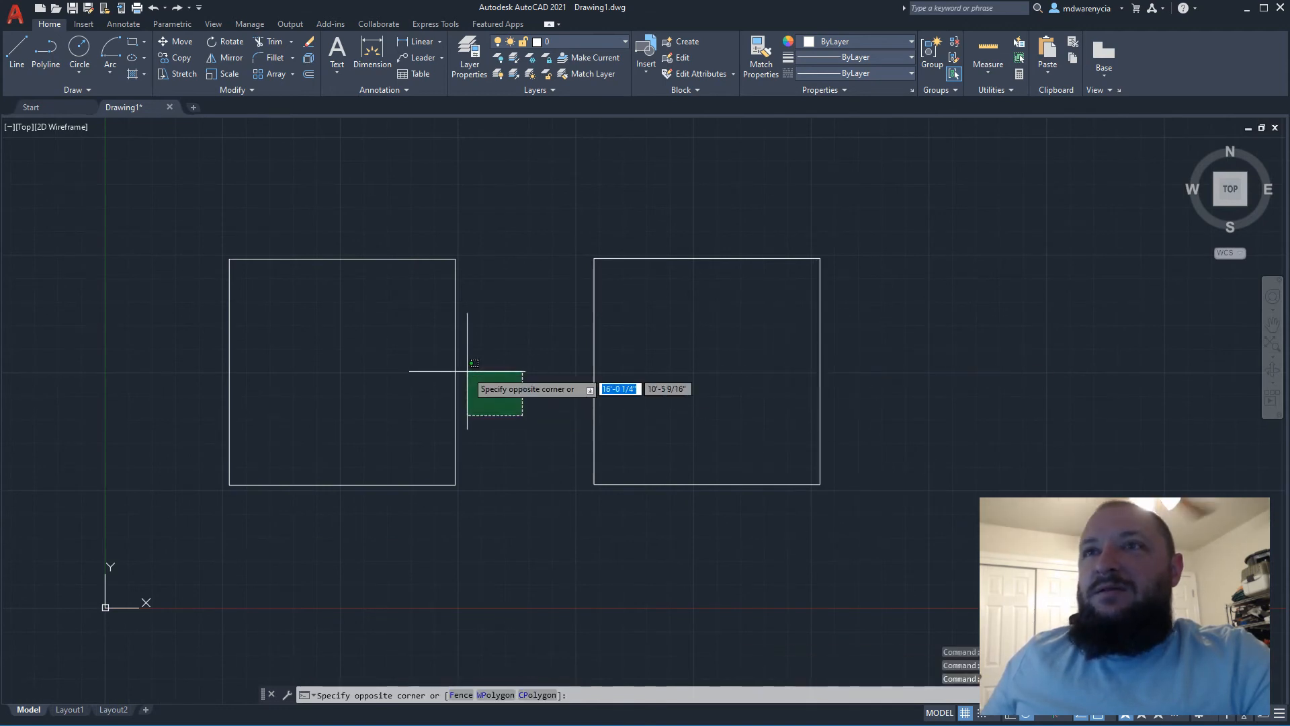
key(Escape)
click(723, 414)
click(394, 350)
key(Escape)
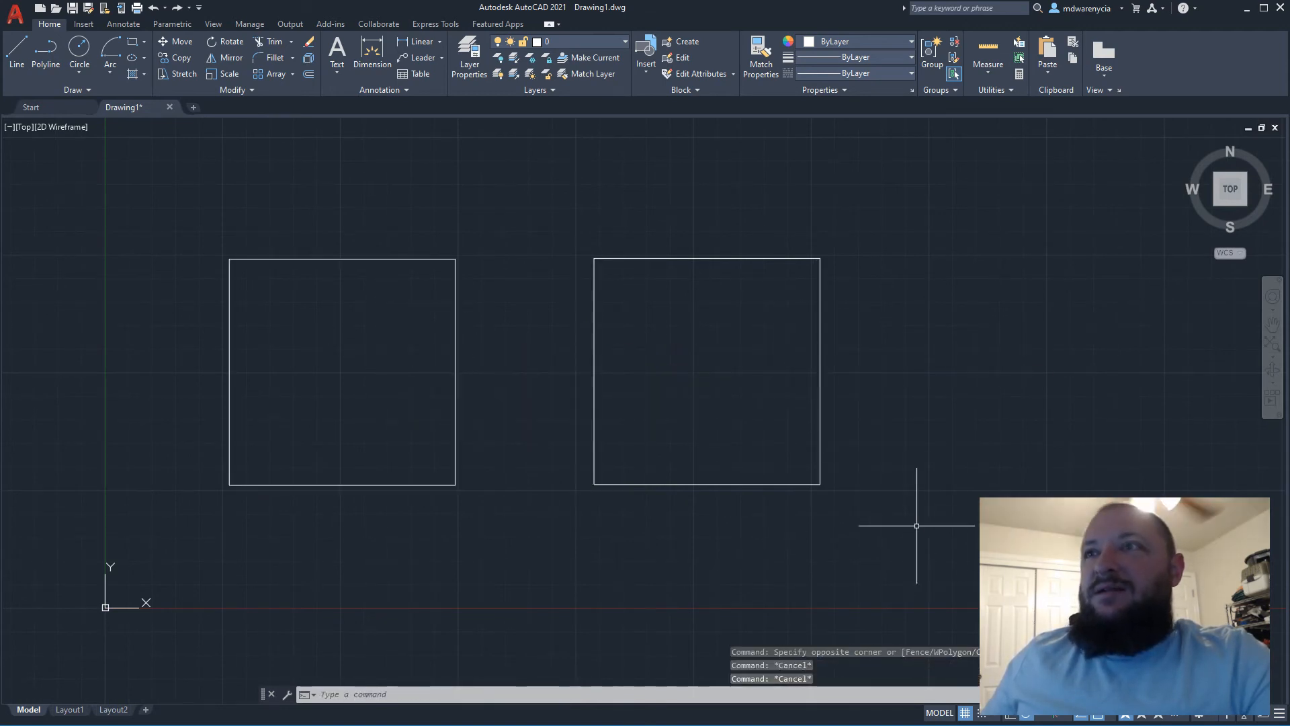
Join the four lines of the second square into a single polyline
click(878, 522)
click(555, 197)
text(join)
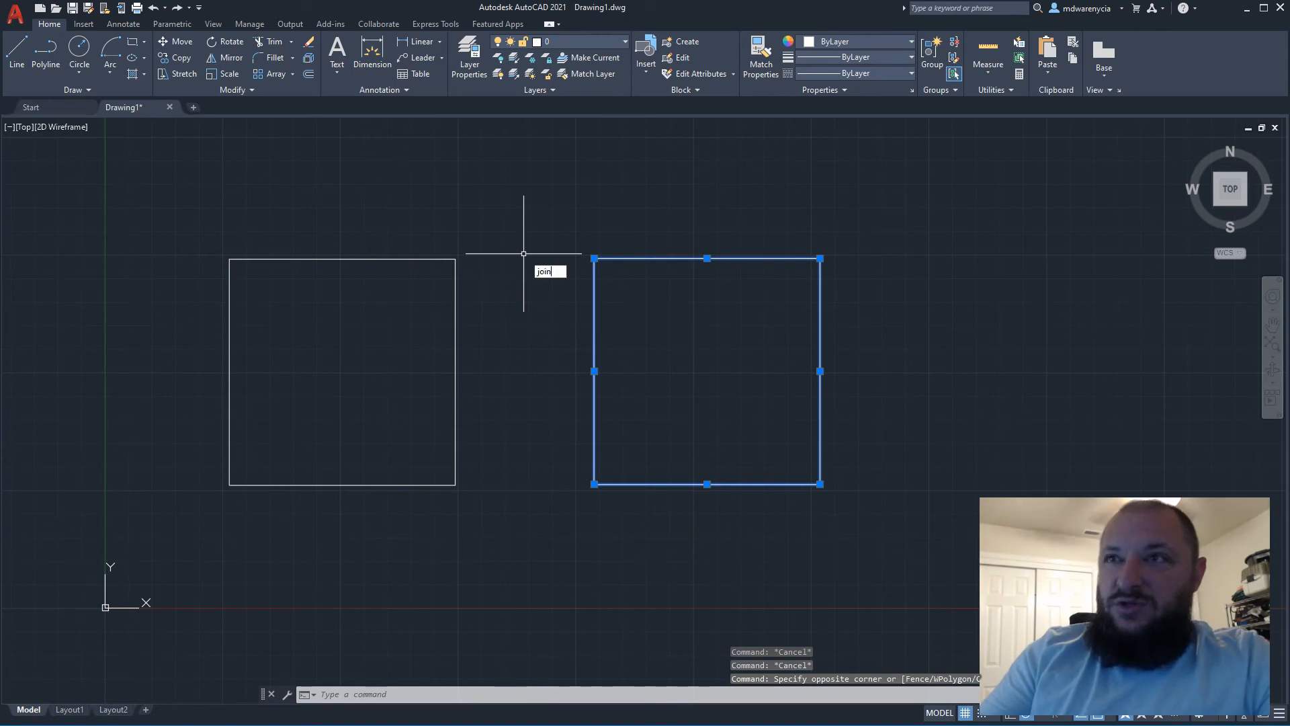
key(Return)
Select across one edge of each square to compare the joined square's grips with those of the original polyline square
click(847, 362)
click(772, 305)
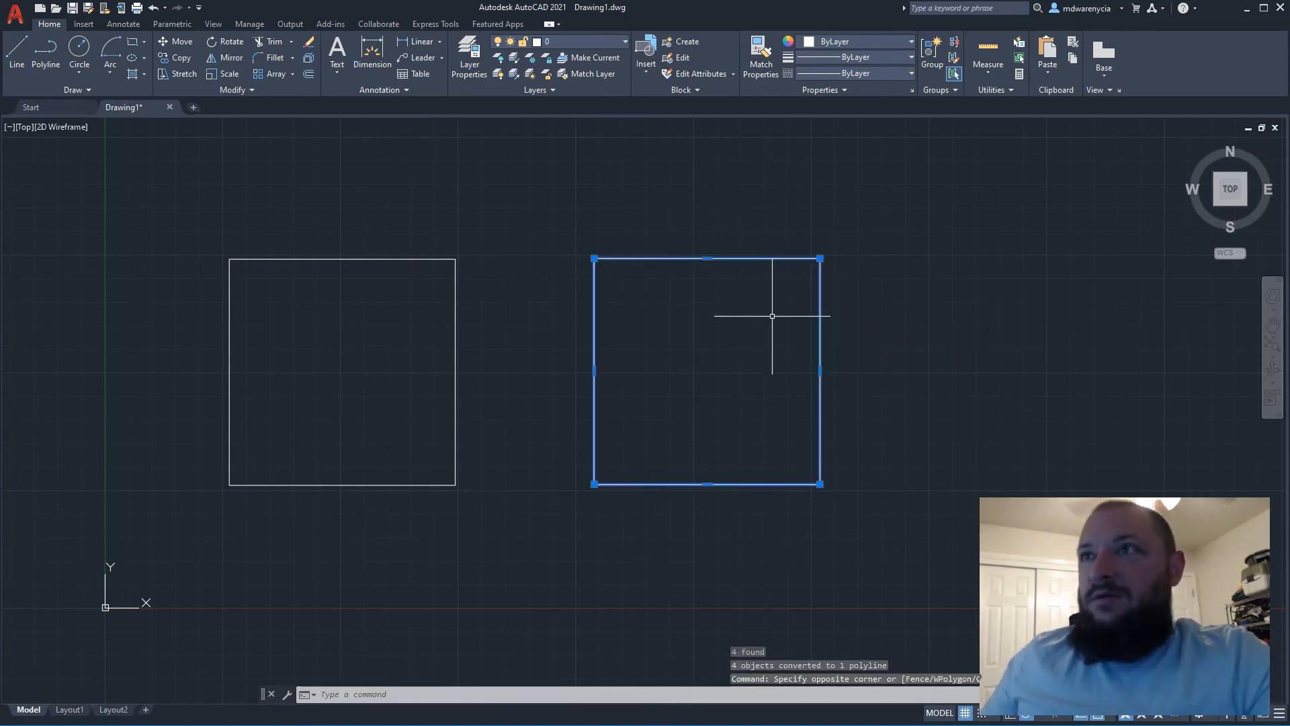
click(518, 360)
click(430, 348)
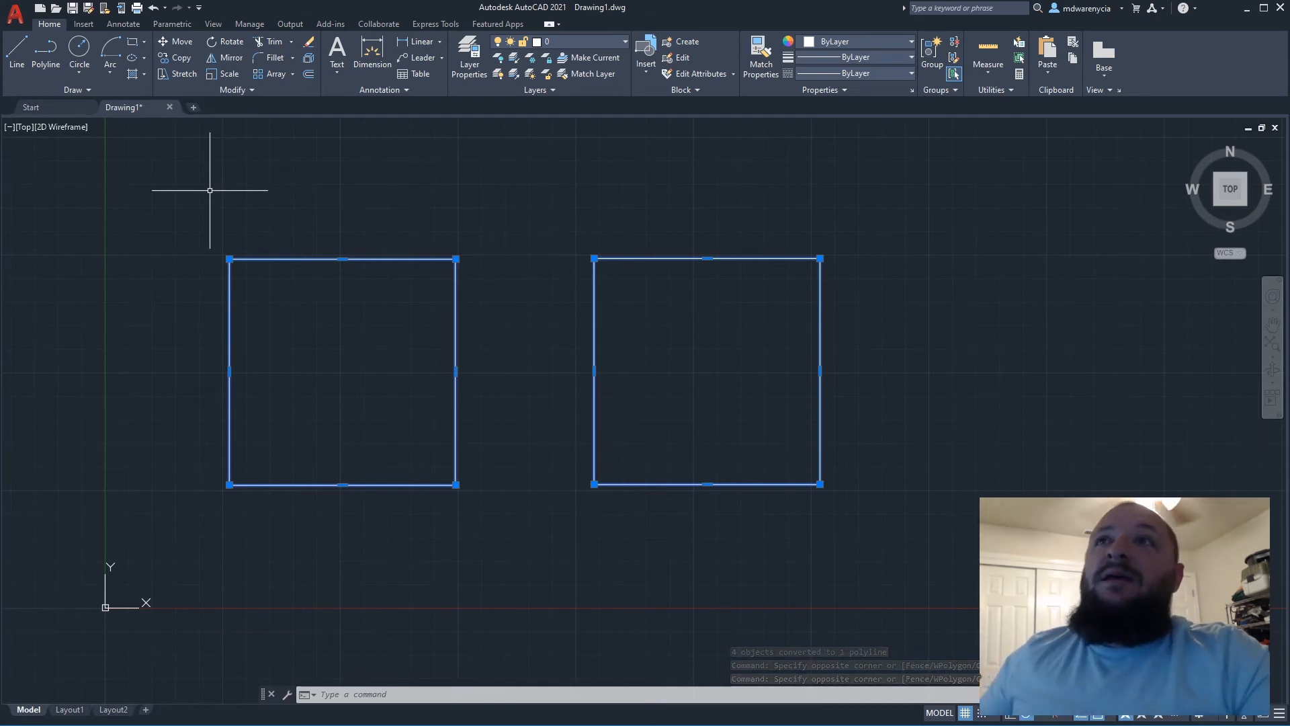
Explode the joined second square back into separate lines
key(Escape)
click(813, 362)
click(706, 246)
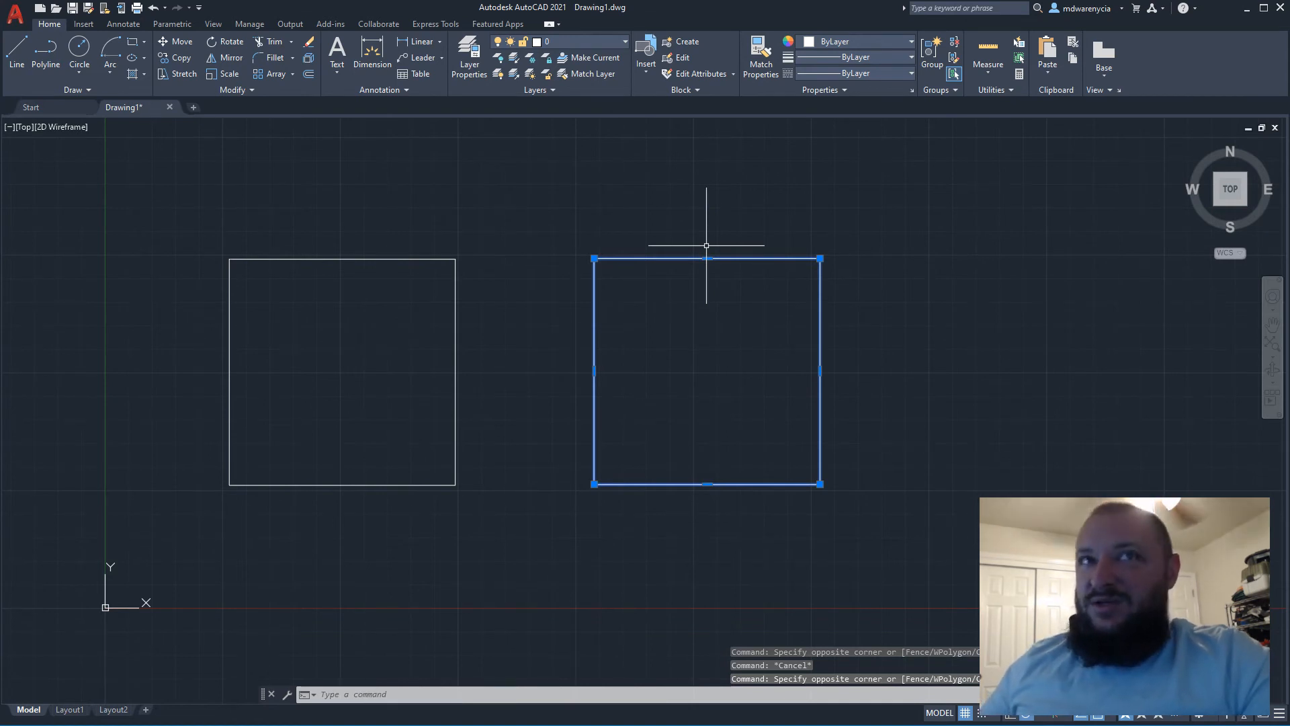
text(explodfe)
key(BackSpace)
key(BackSpace)
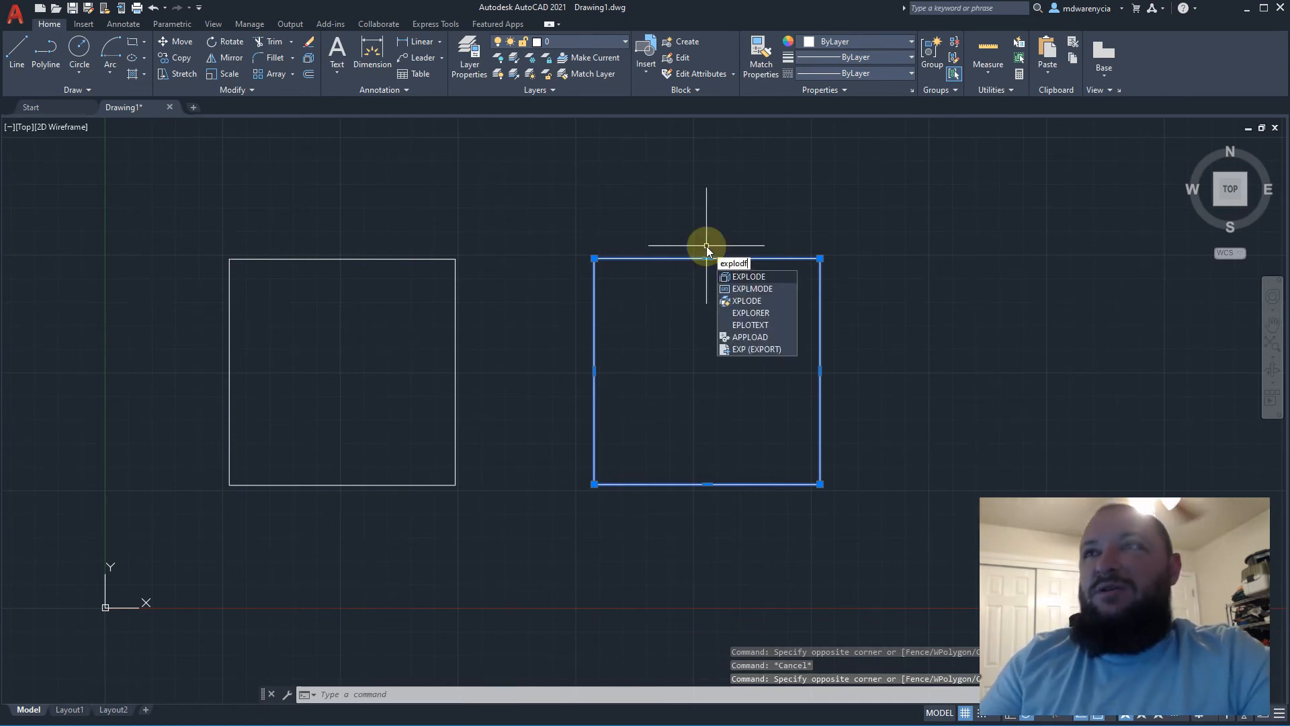
text(e)
key(Return)
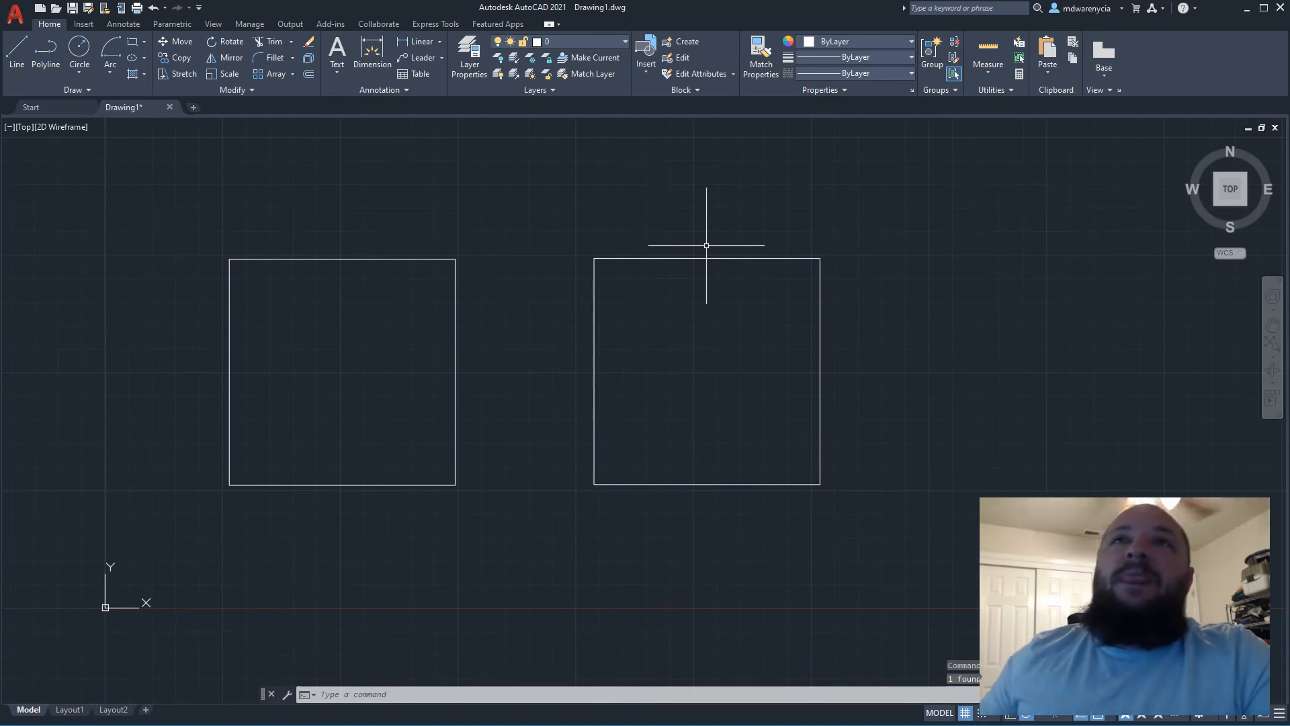
Select across the exploded square's top and left edges to check that they are separate lines, and clear the selection
click(726, 312)
click(651, 231)
click(682, 355)
click(586, 314)
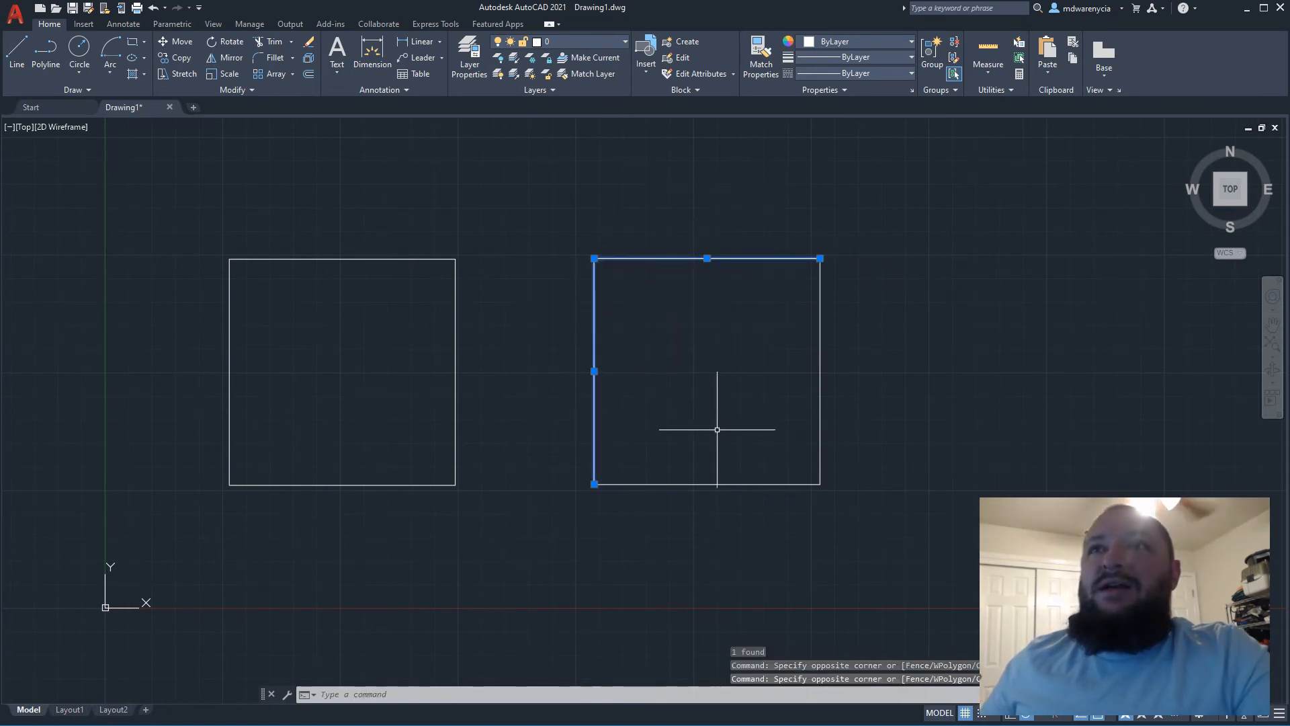
key(Escape)
Select all four lines of the second square and erase them
click(905, 520)
click(571, 212)
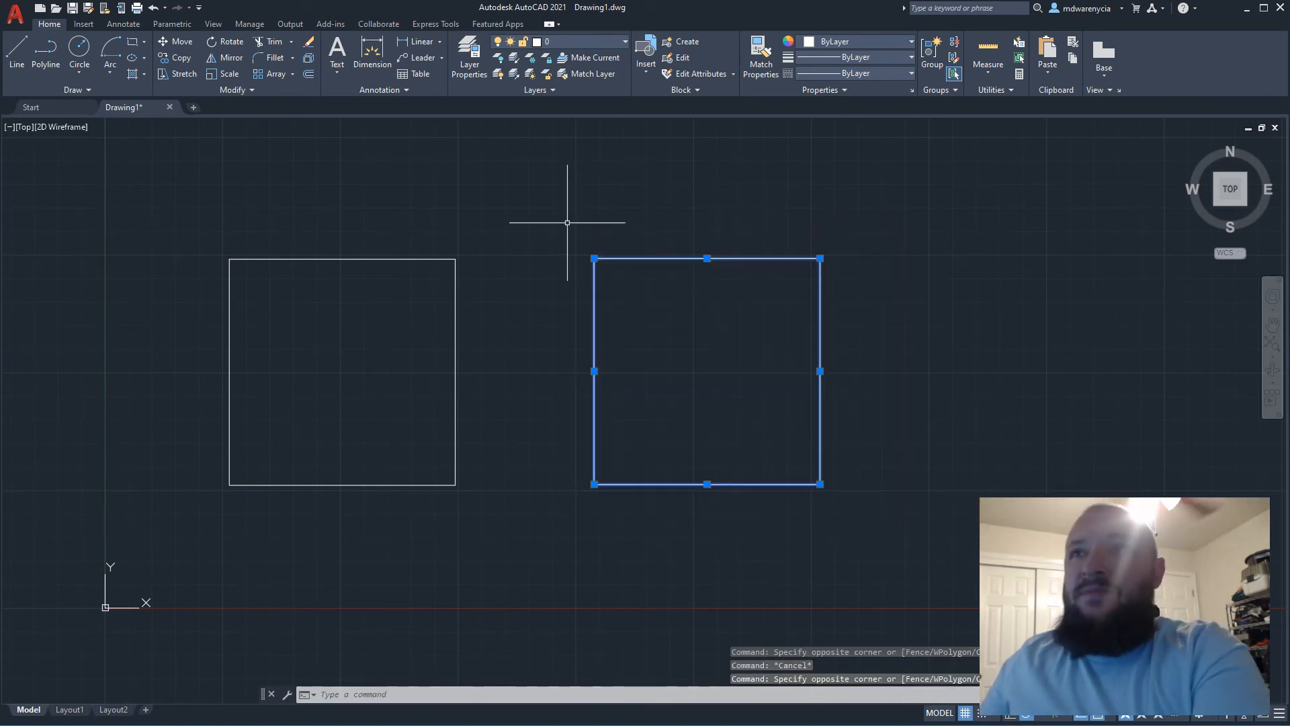
key(Delete)
Offset the remaining polyline square outward by 6 inches and end the Offset command
middle_drag(345, 247, 424, 248)
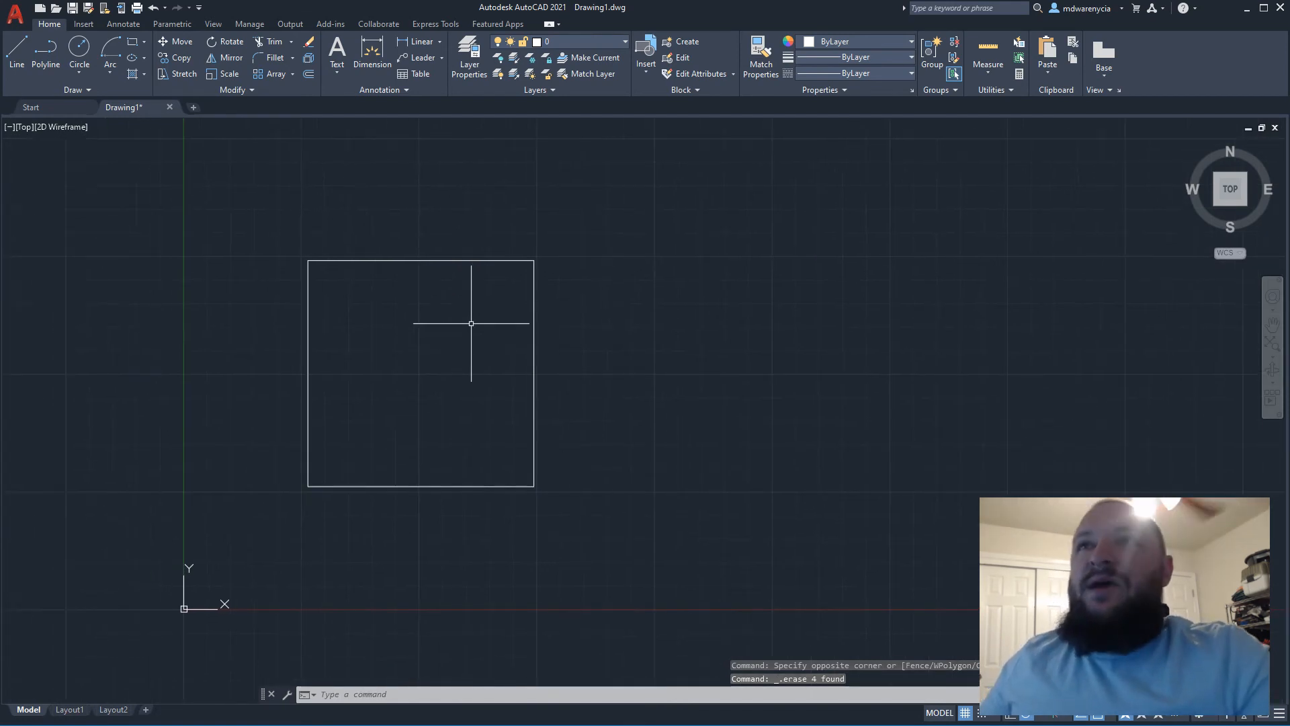
click(564, 393)
click(508, 335)
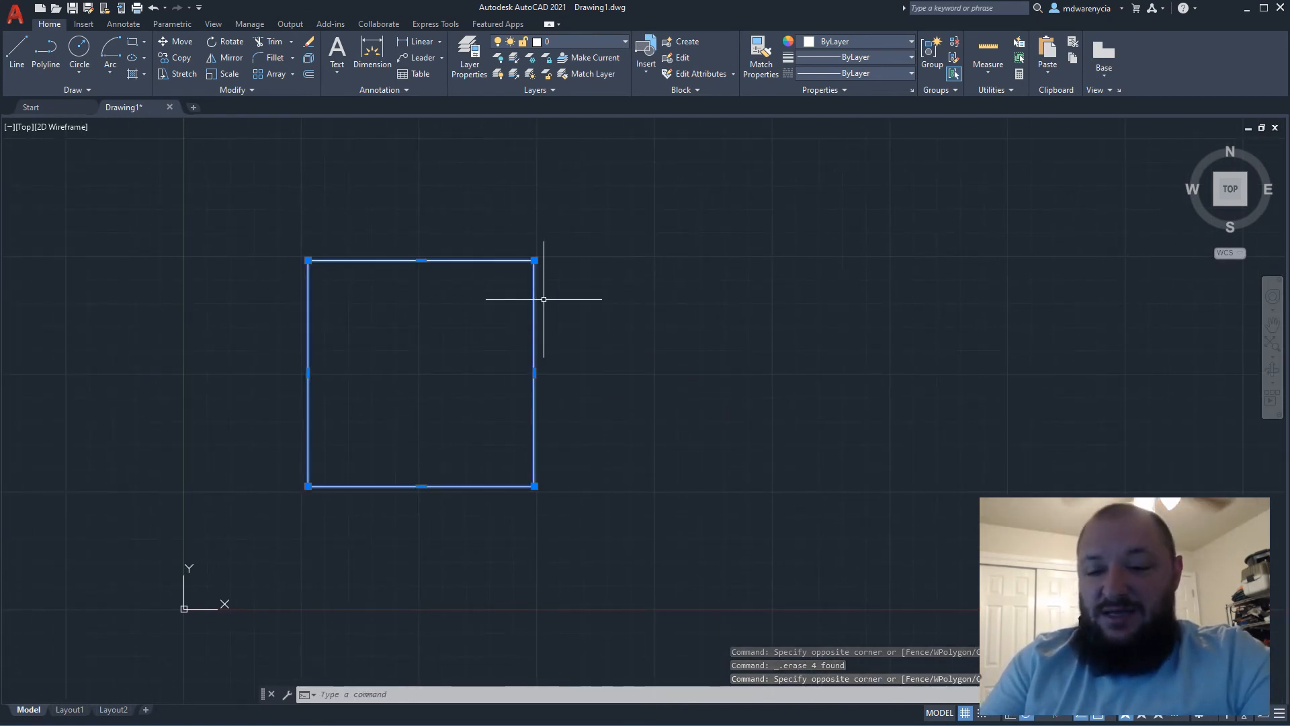
text(OFFSET)
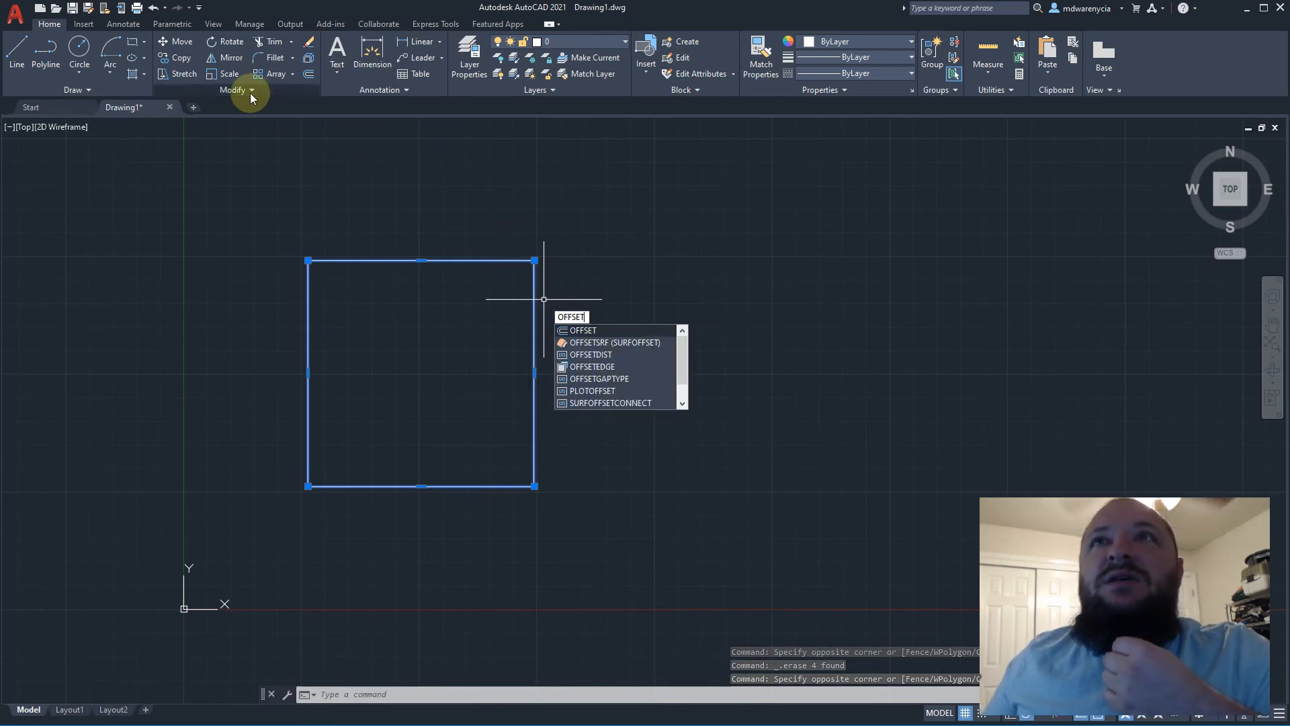
click(563, 334)
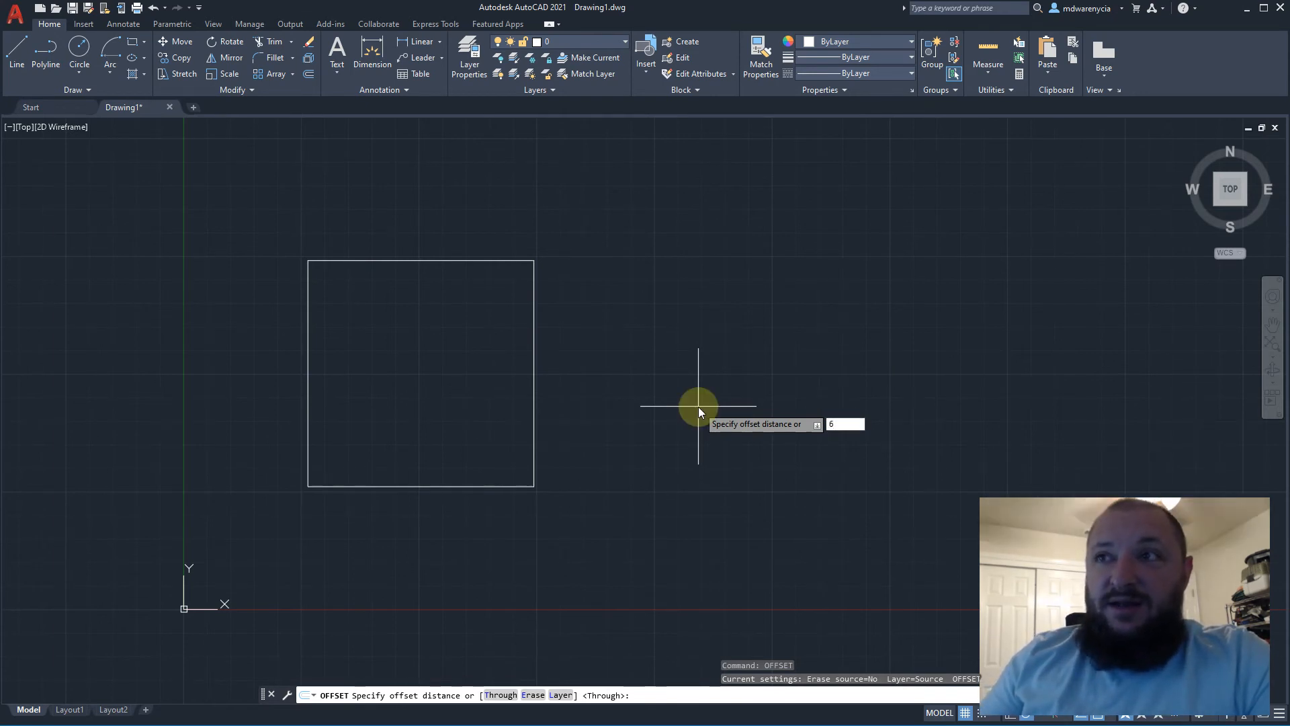
text(6)
key(Return)
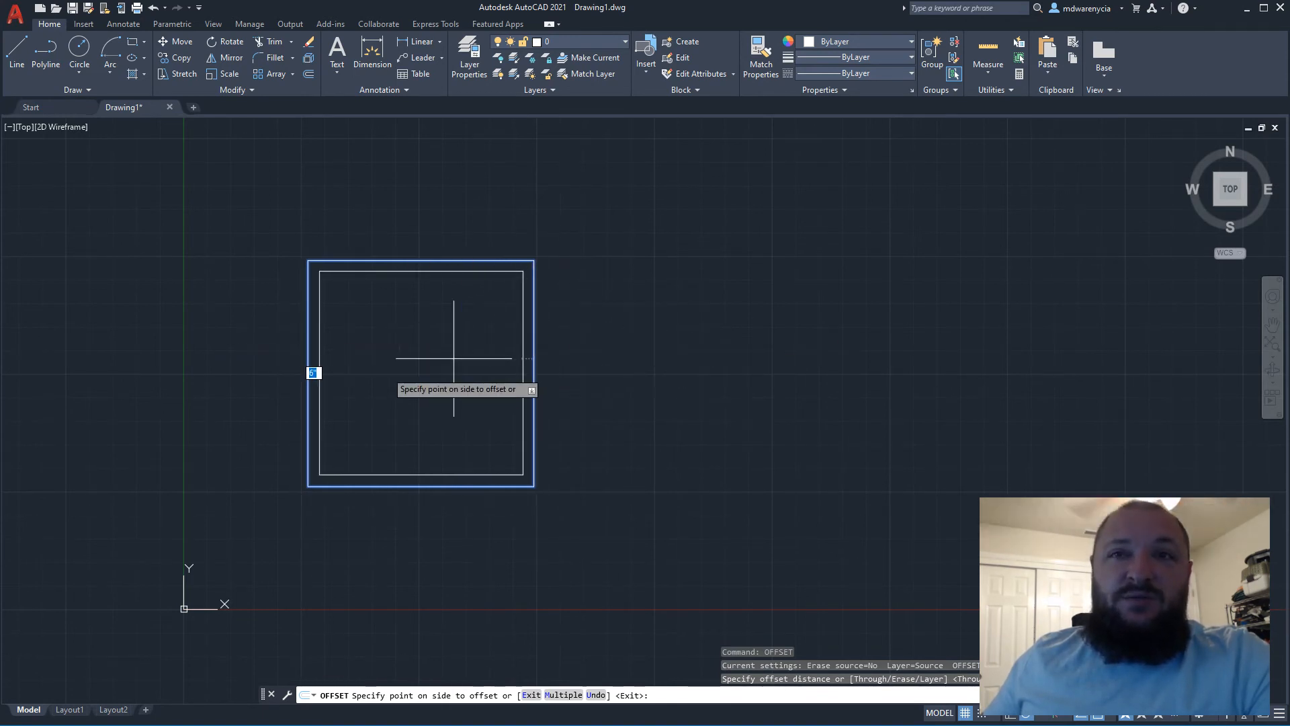
click(564, 367)
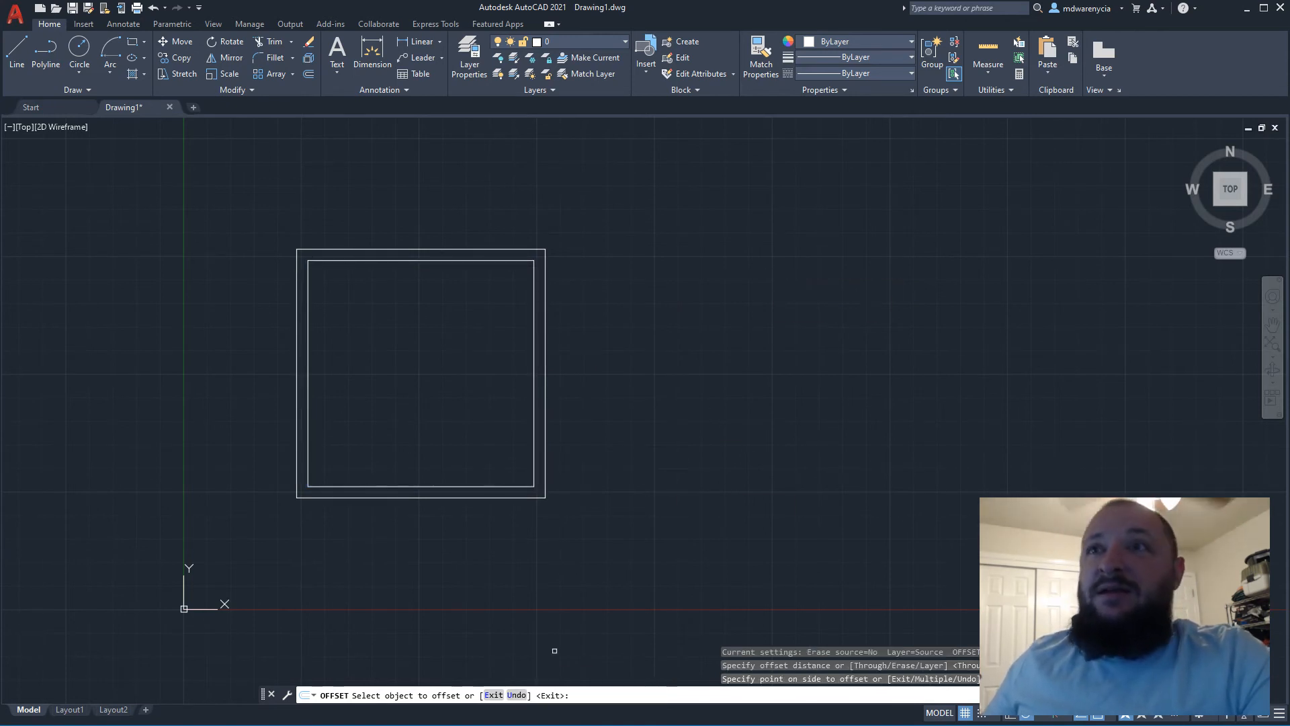
key(Escape)
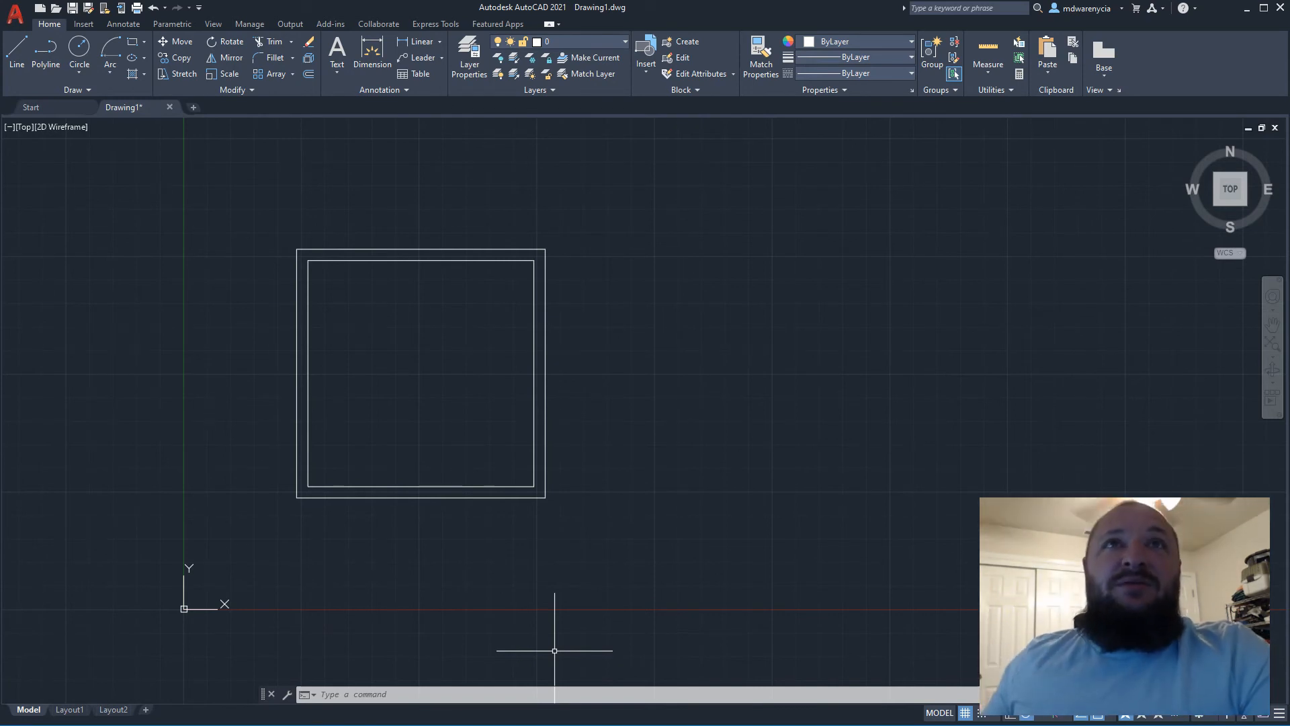
key(Escape)
key(Escape)
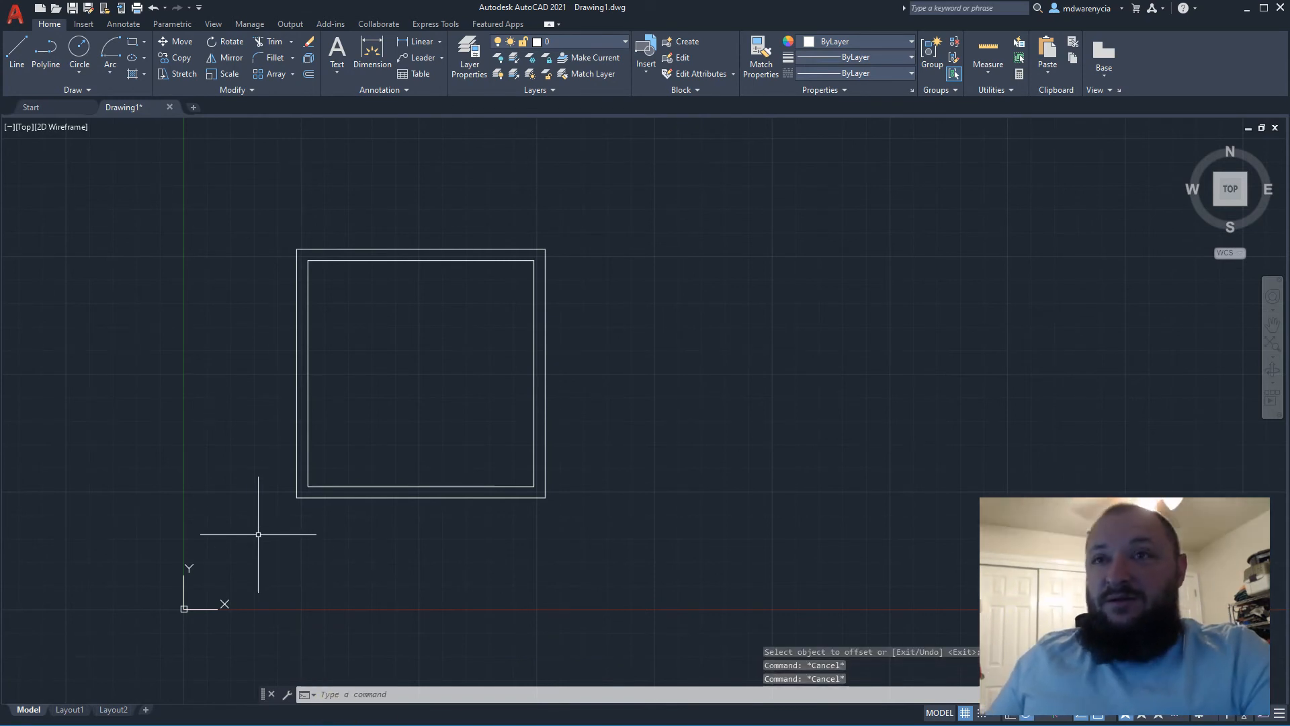
scroll(235, 502, up, 4)
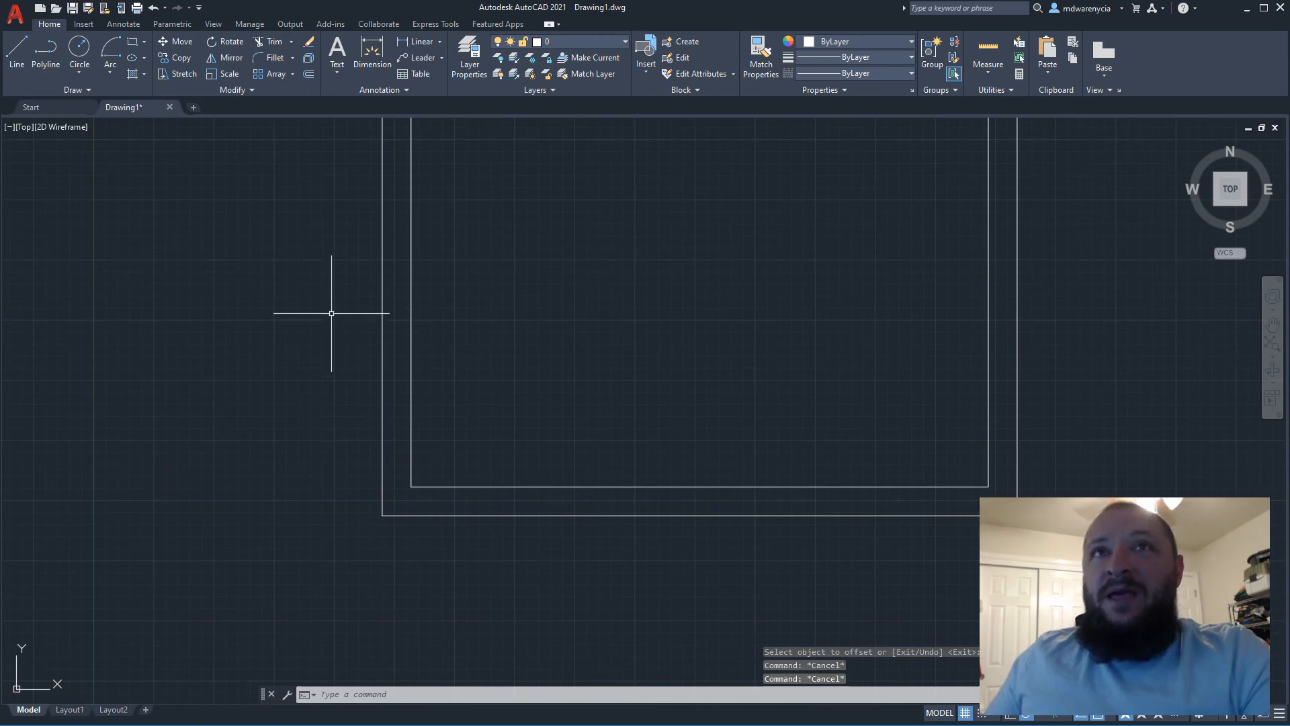
click(17, 51)
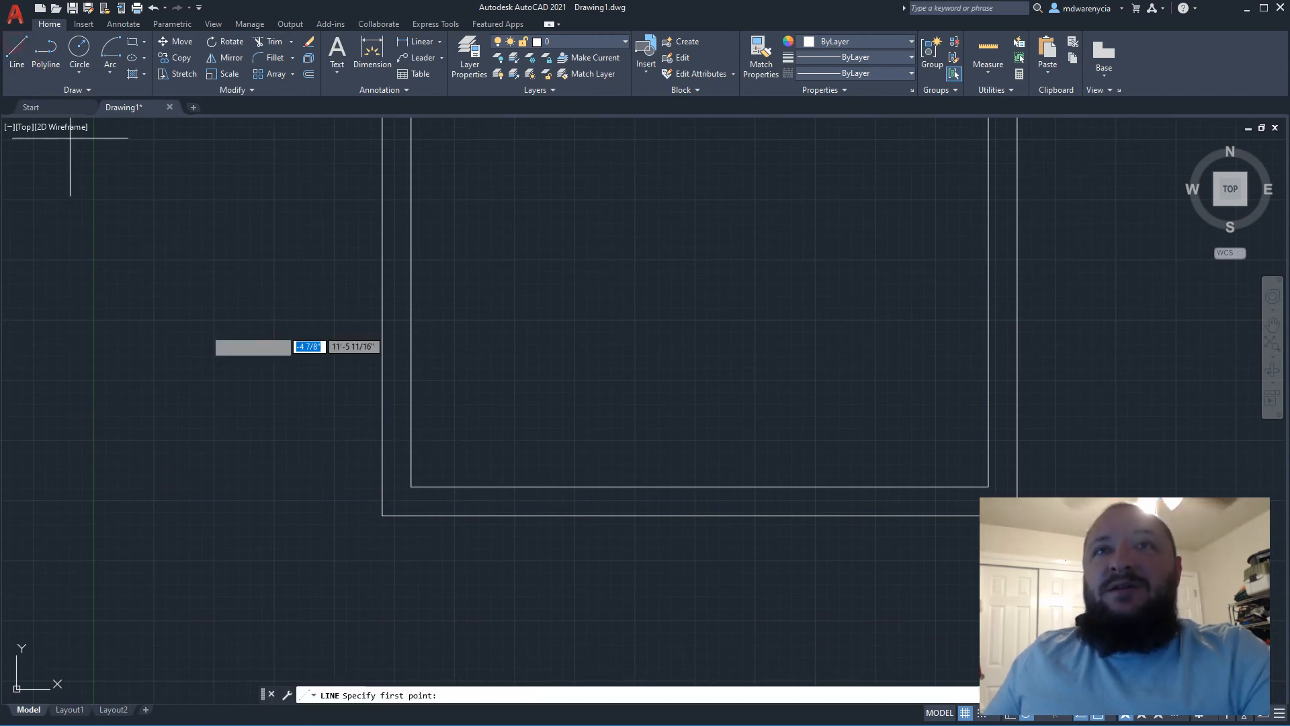
click(411, 487)
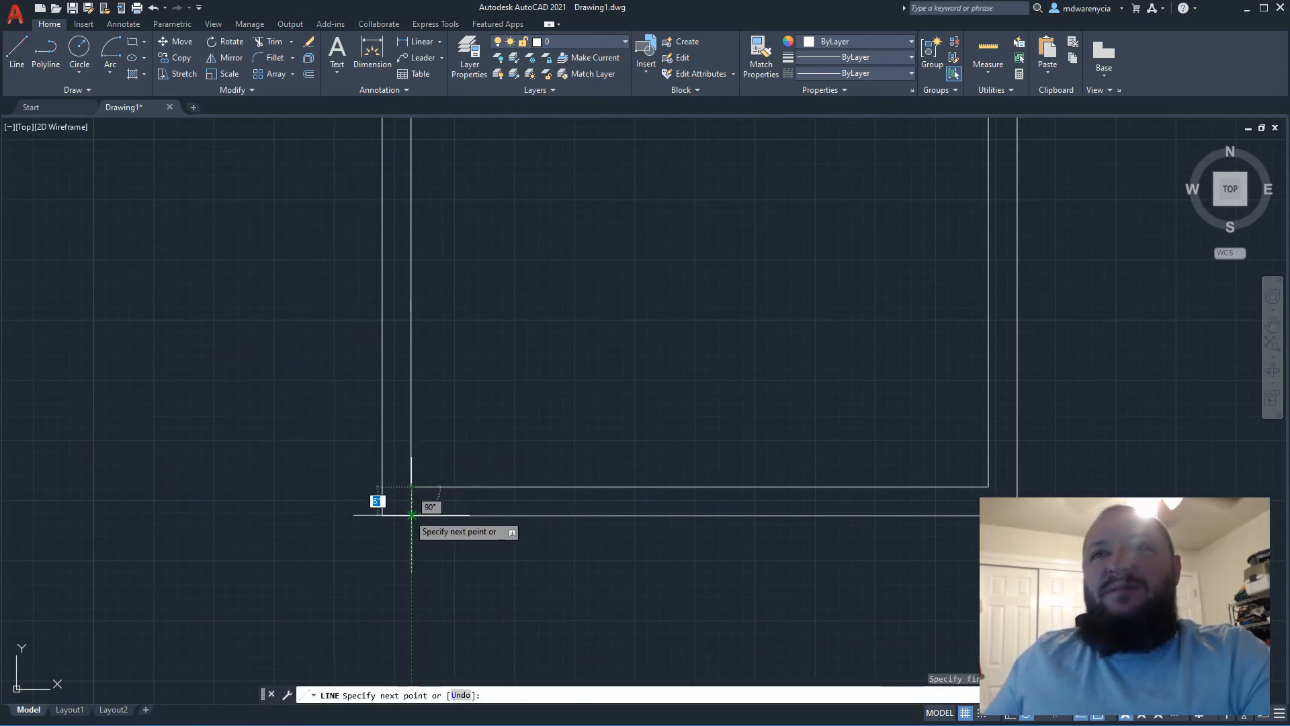
key(Return)
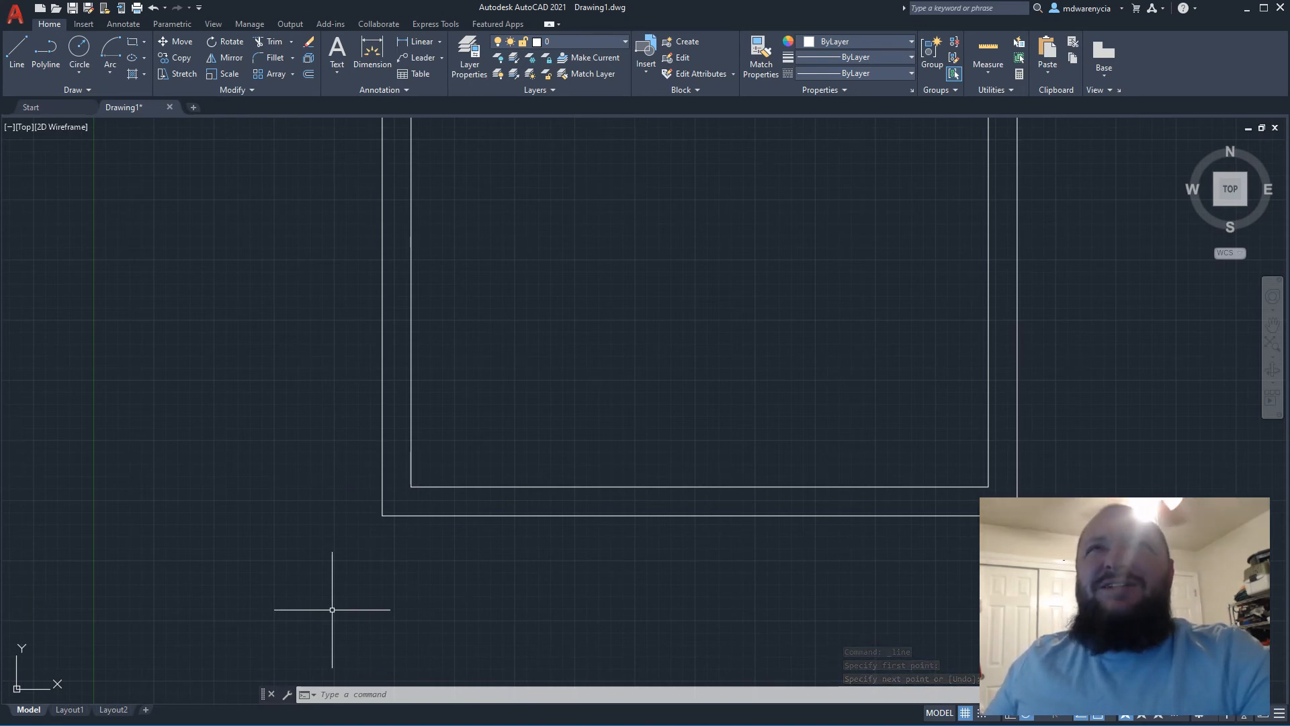
click(16, 51)
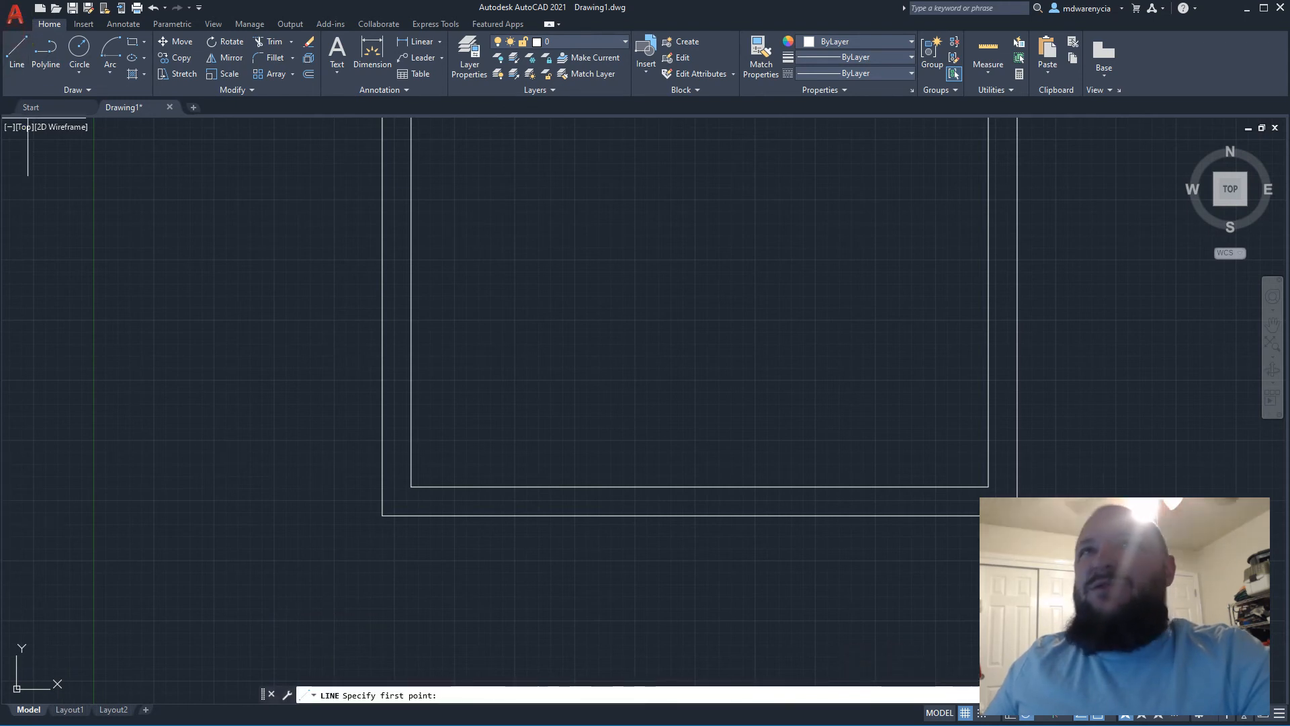
click(411, 515)
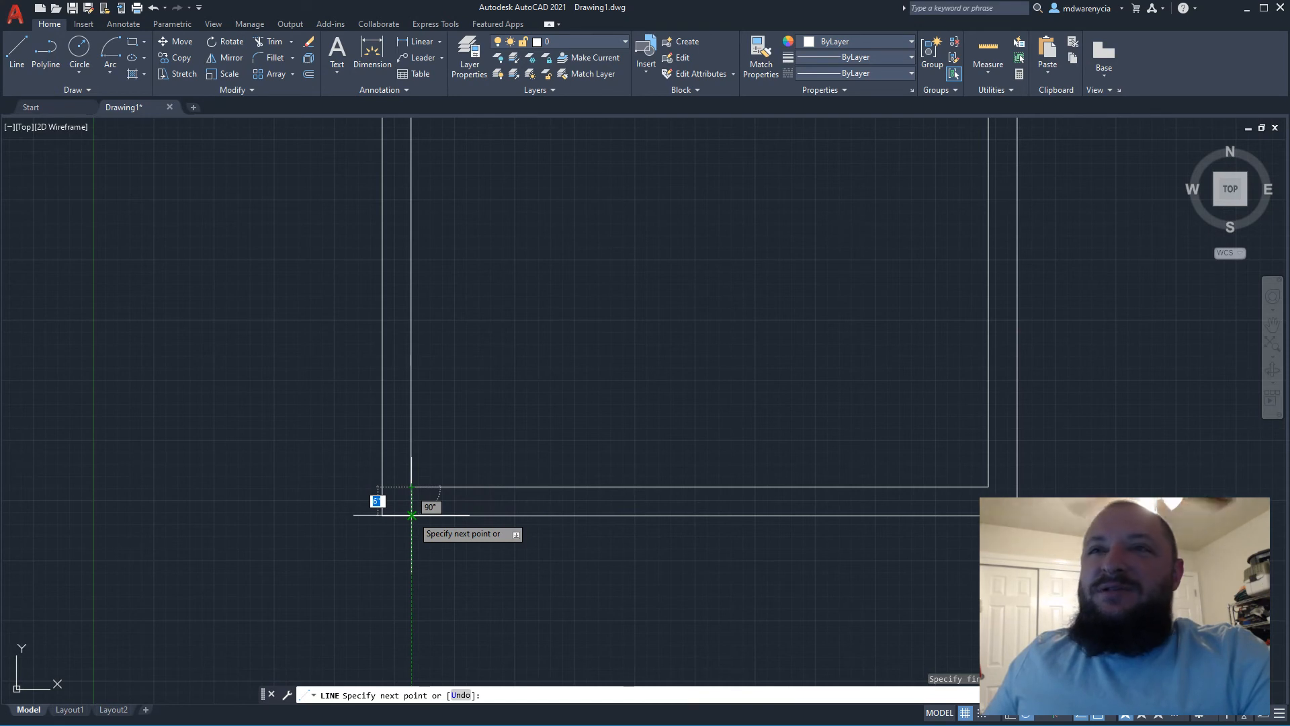
key(Escape)
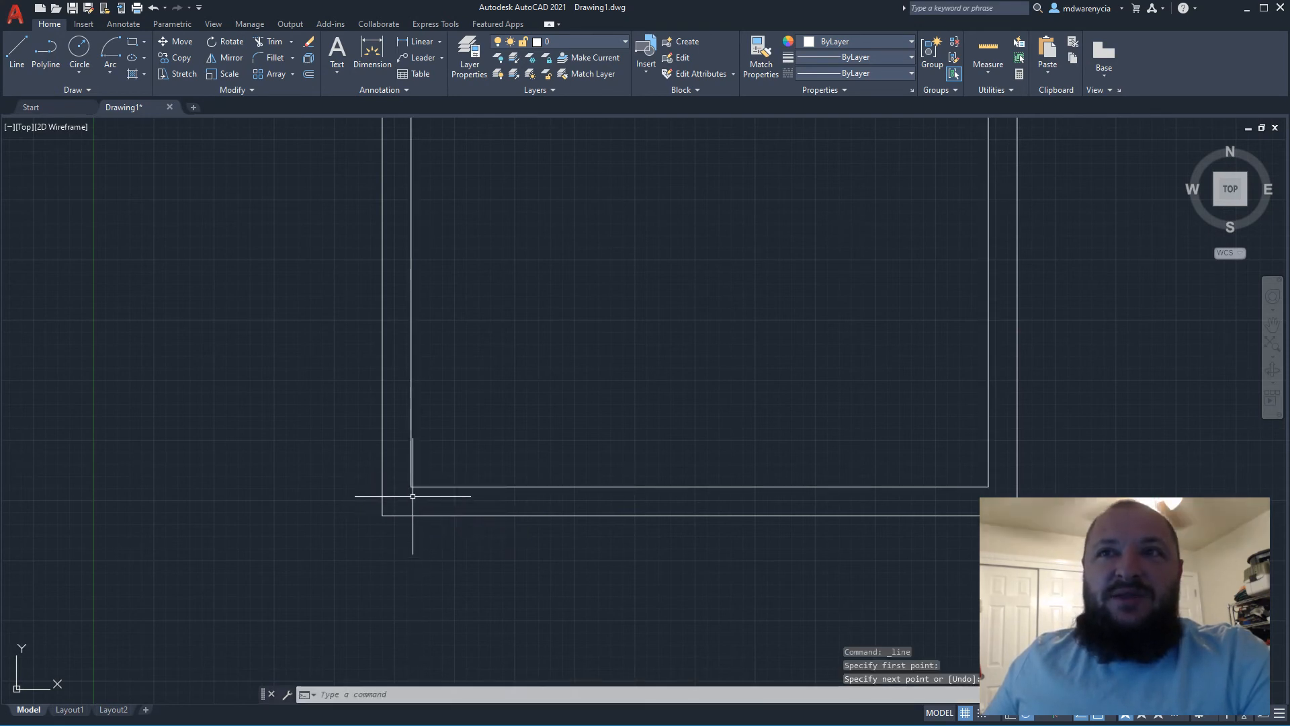
Draw a 6-inch vertical line from the inner square's lower-left corner straight down to the outer square's bottom edge
click(17, 50)
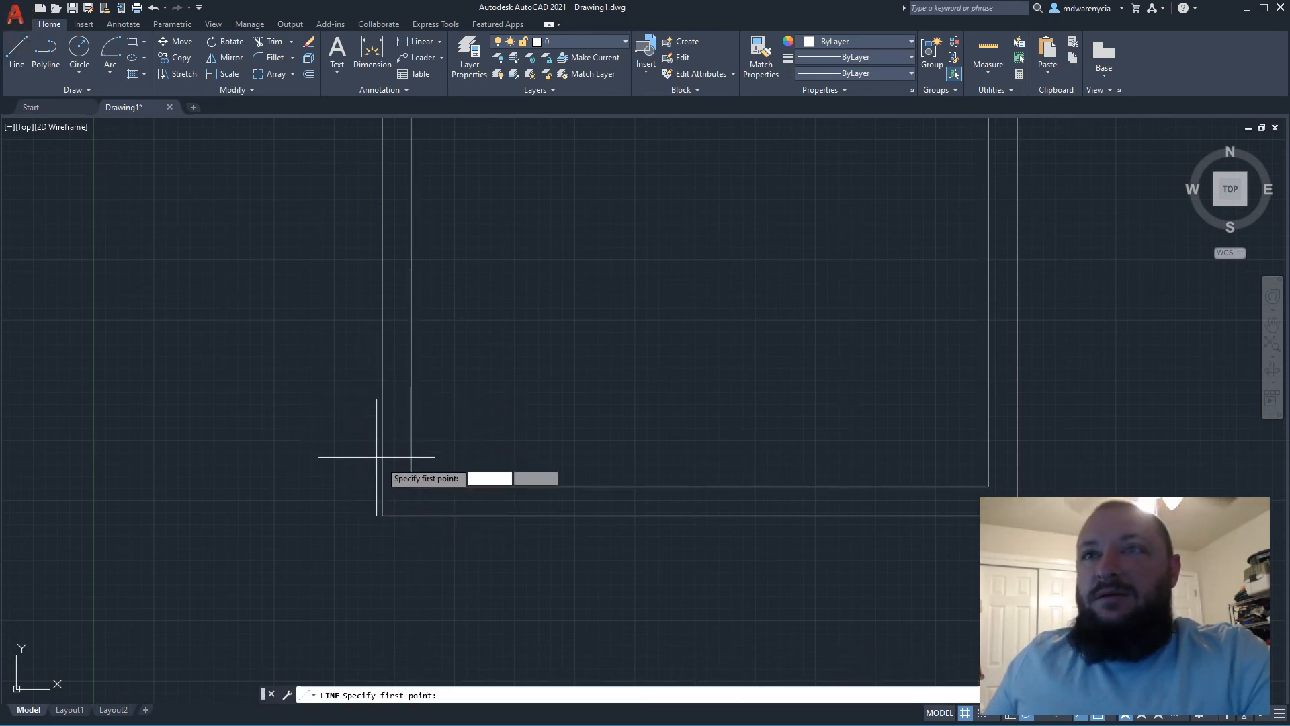
click(411, 486)
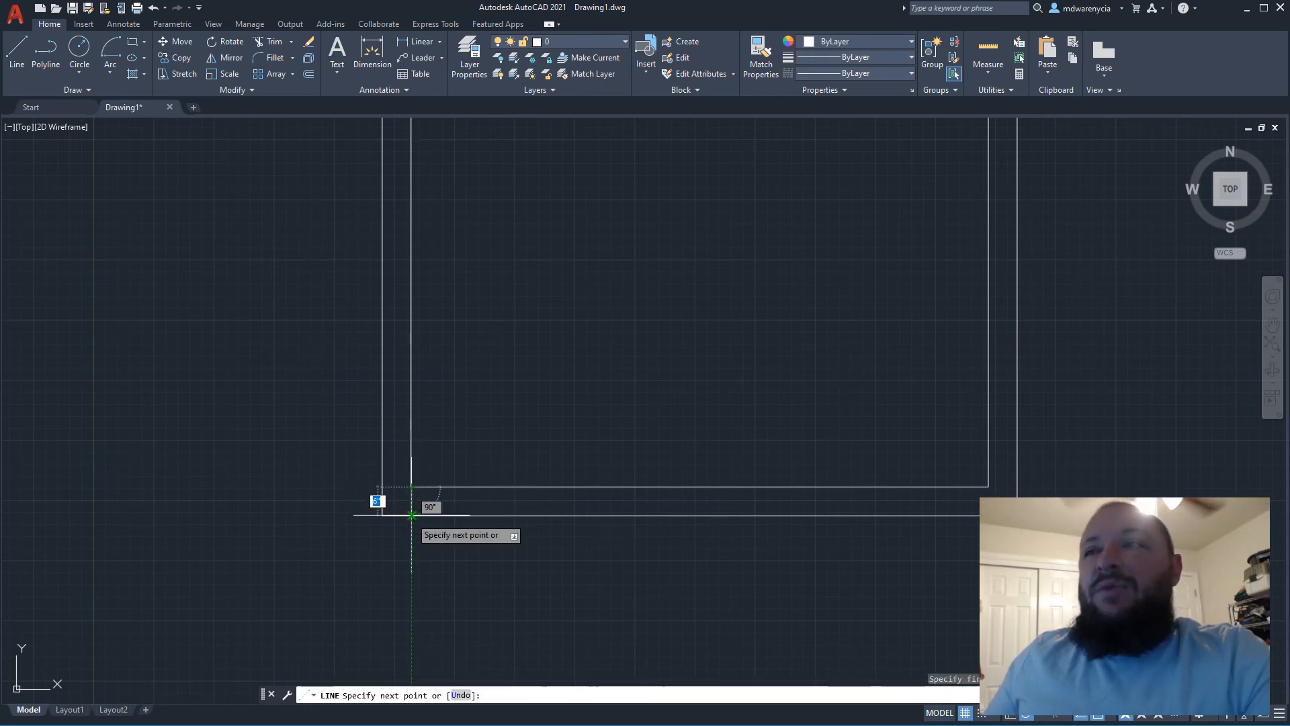
click(412, 515)
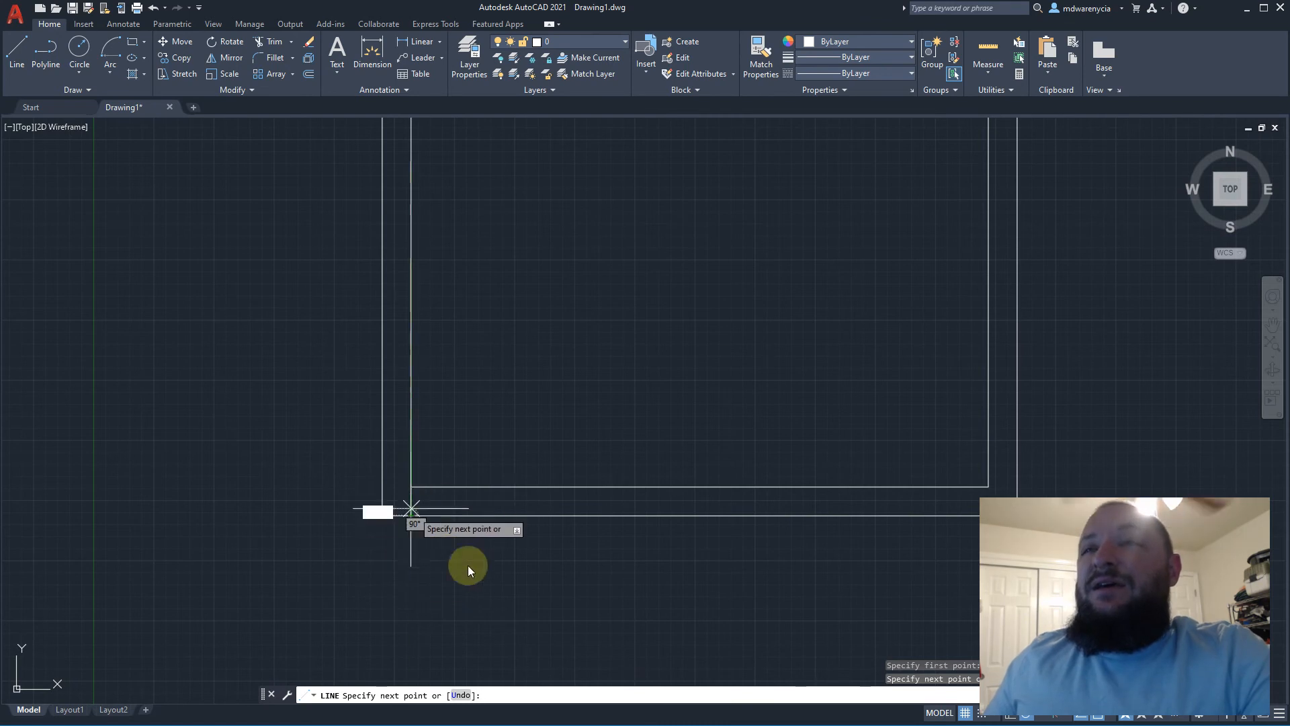
key(Escape)
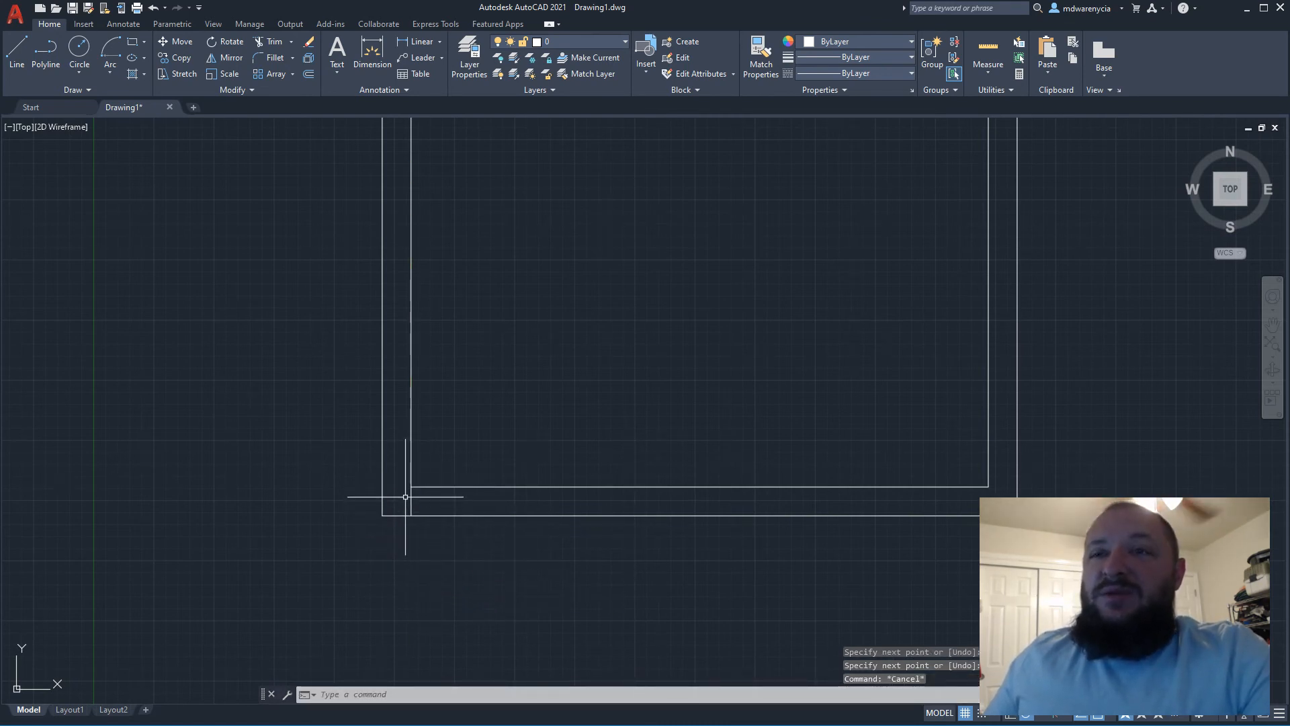
Move the short line between the bottom edges 6 inches to the right
click(411, 497)
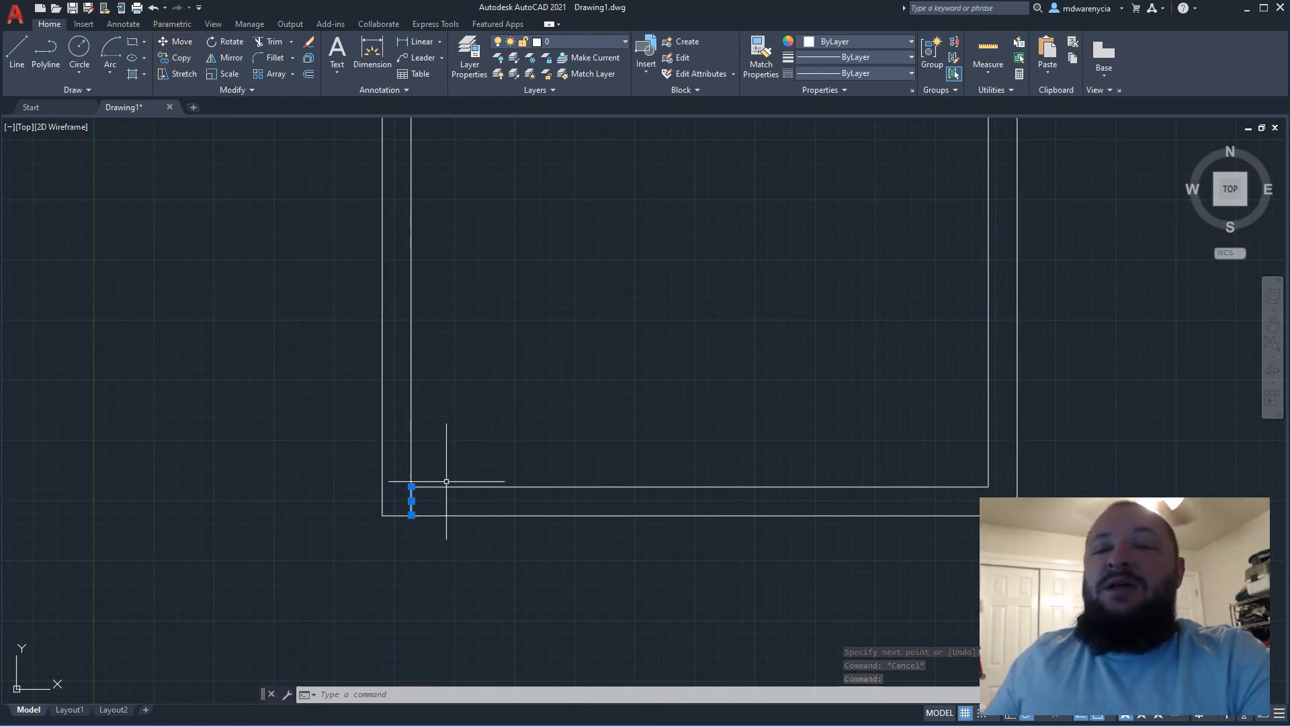
key(Escape)
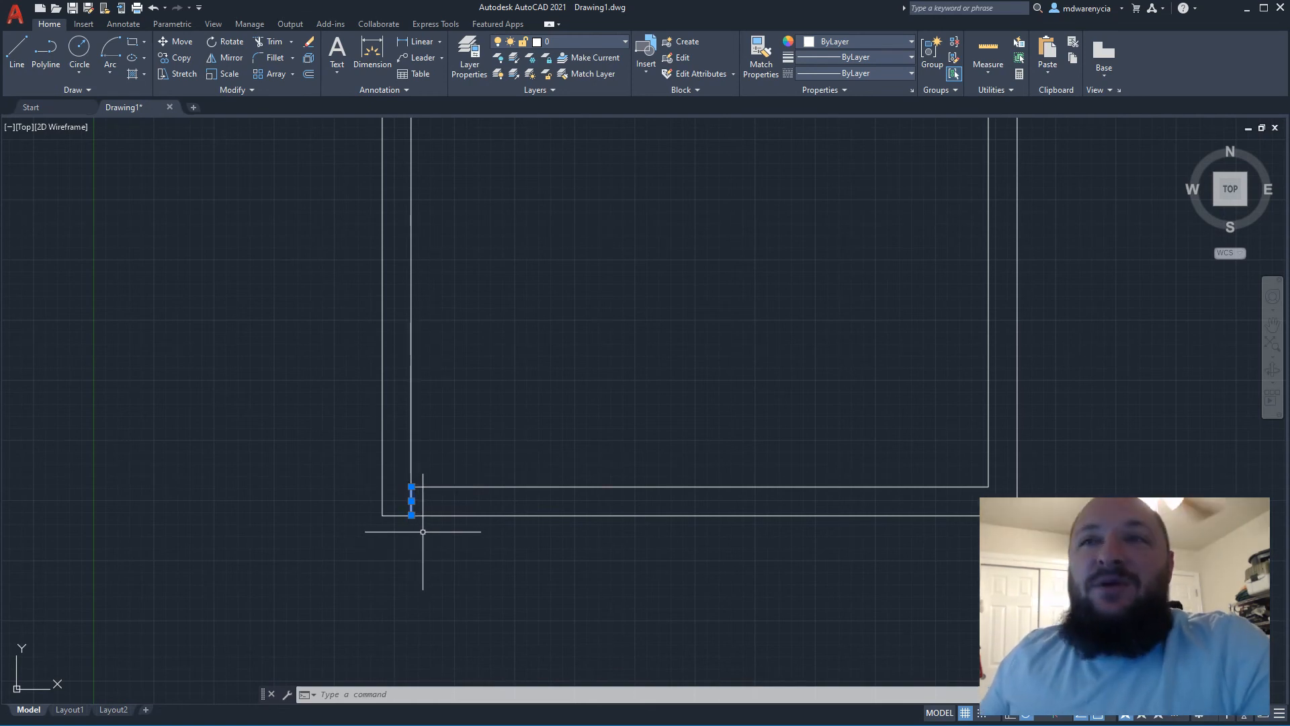
text(M)
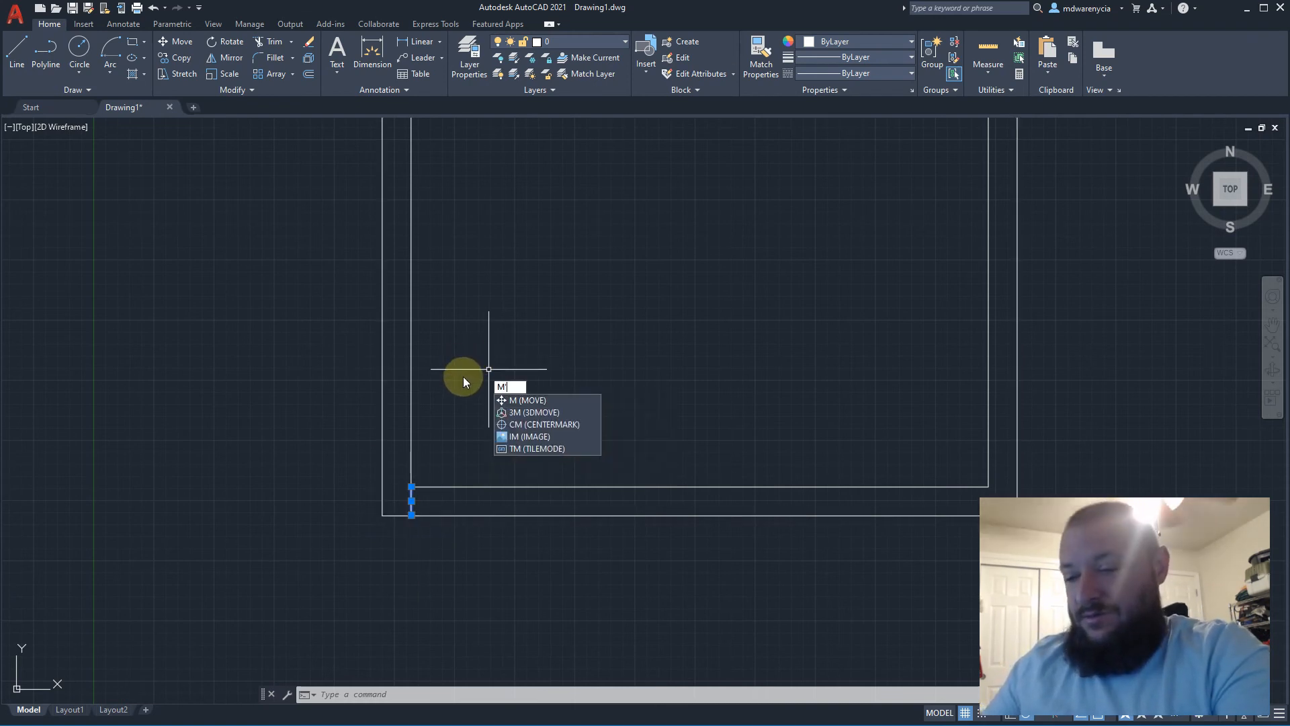
key(Return)
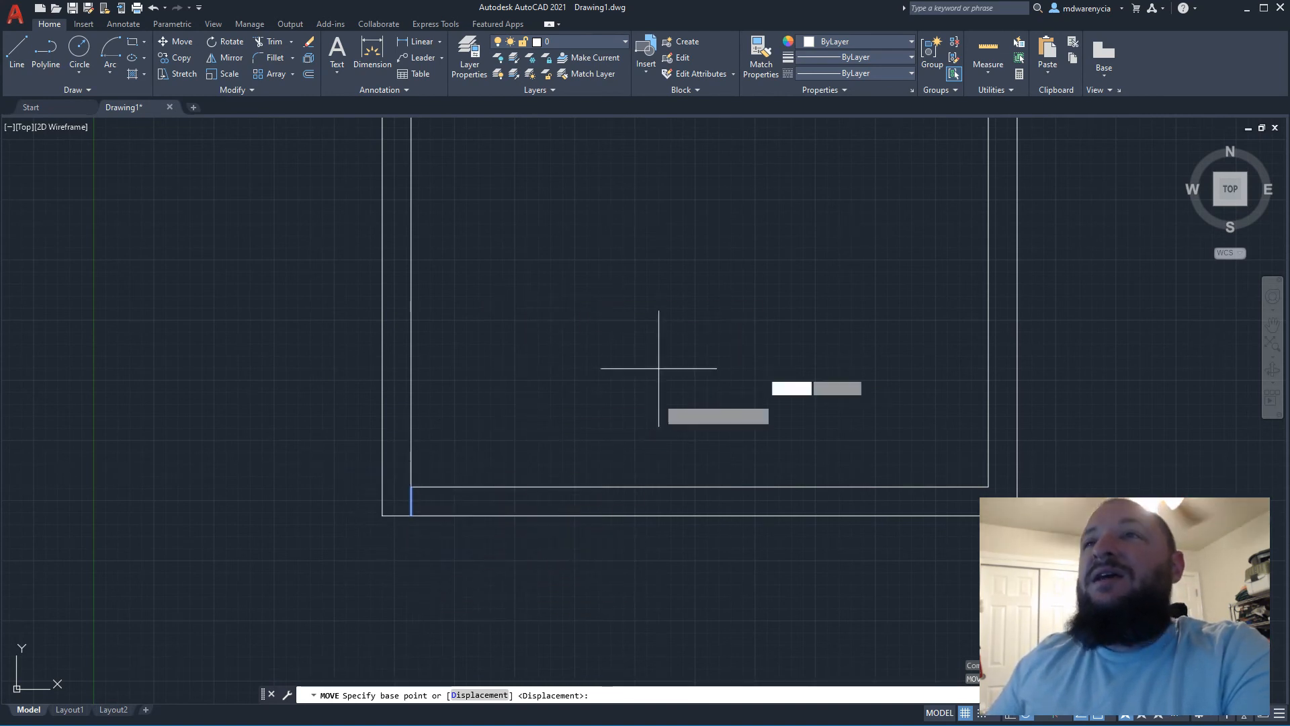
middle_drag(387, 391, 368, 313)
click(199, 625)
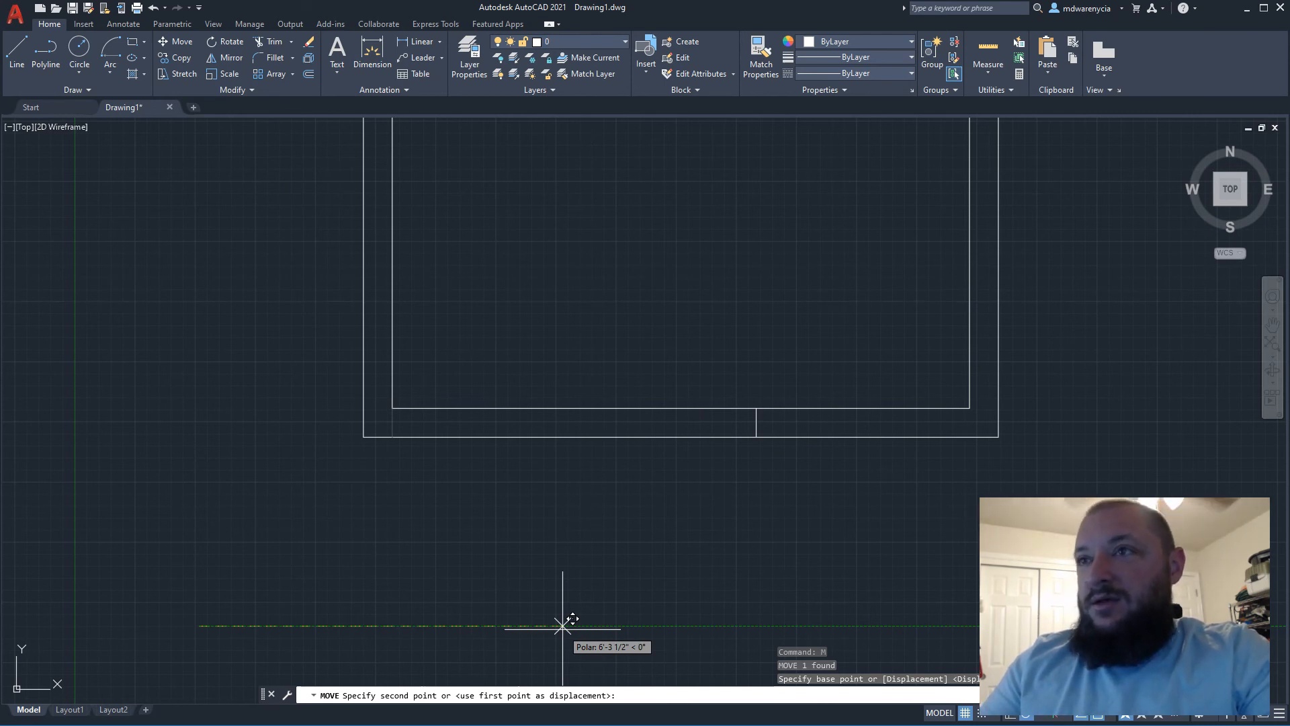
text(6)
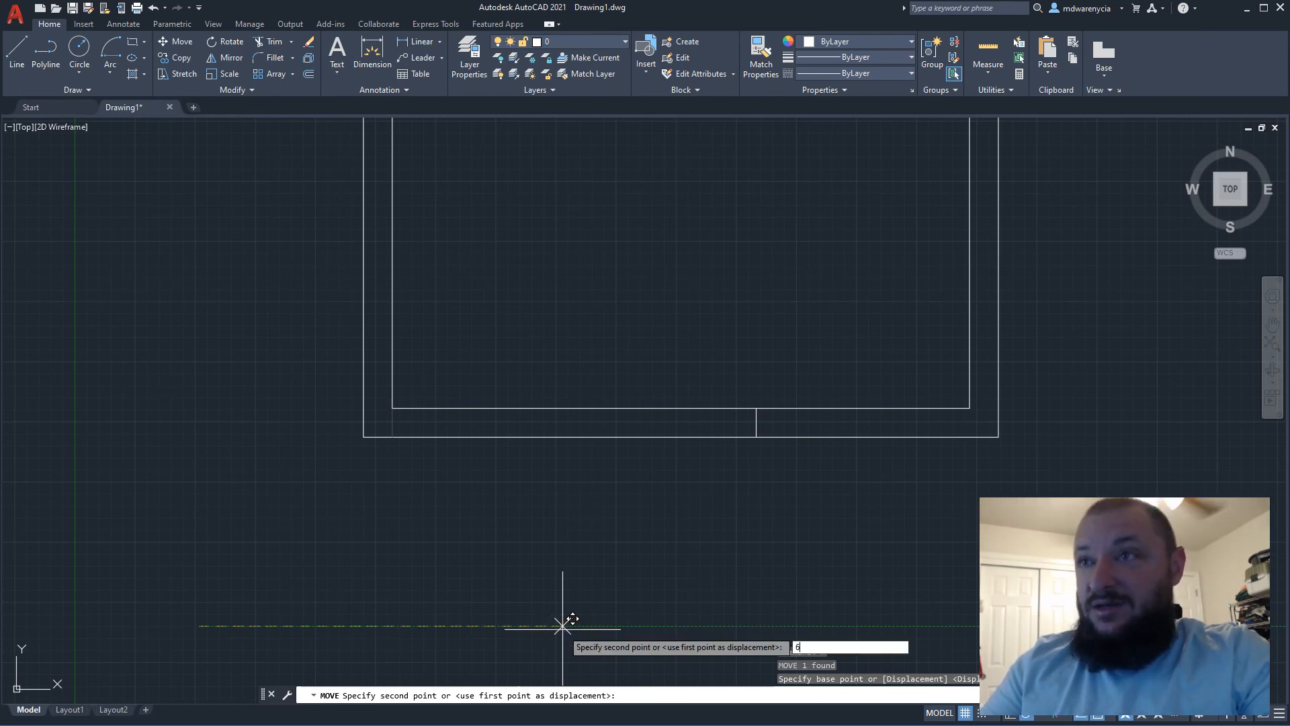
key(Return)
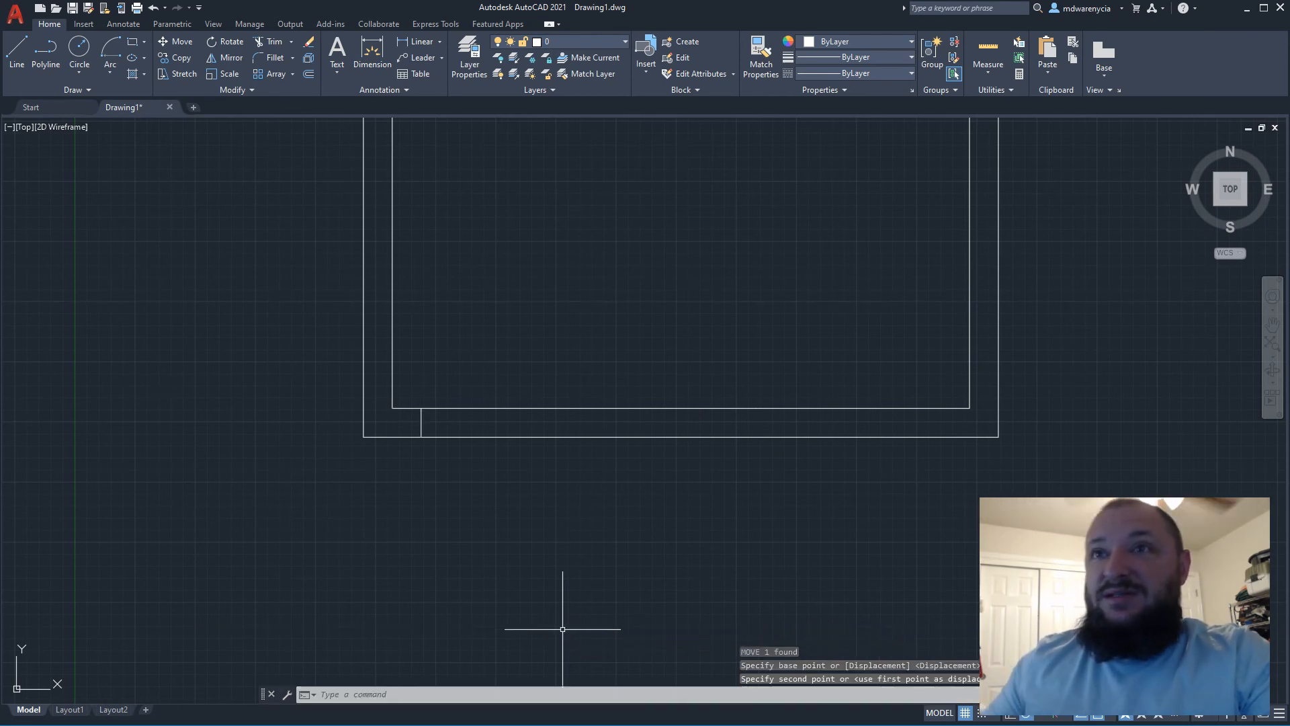
Offset the short line in the bottom wall 2'8" to the right and end the Offset command
click(410, 399)
click(445, 475)
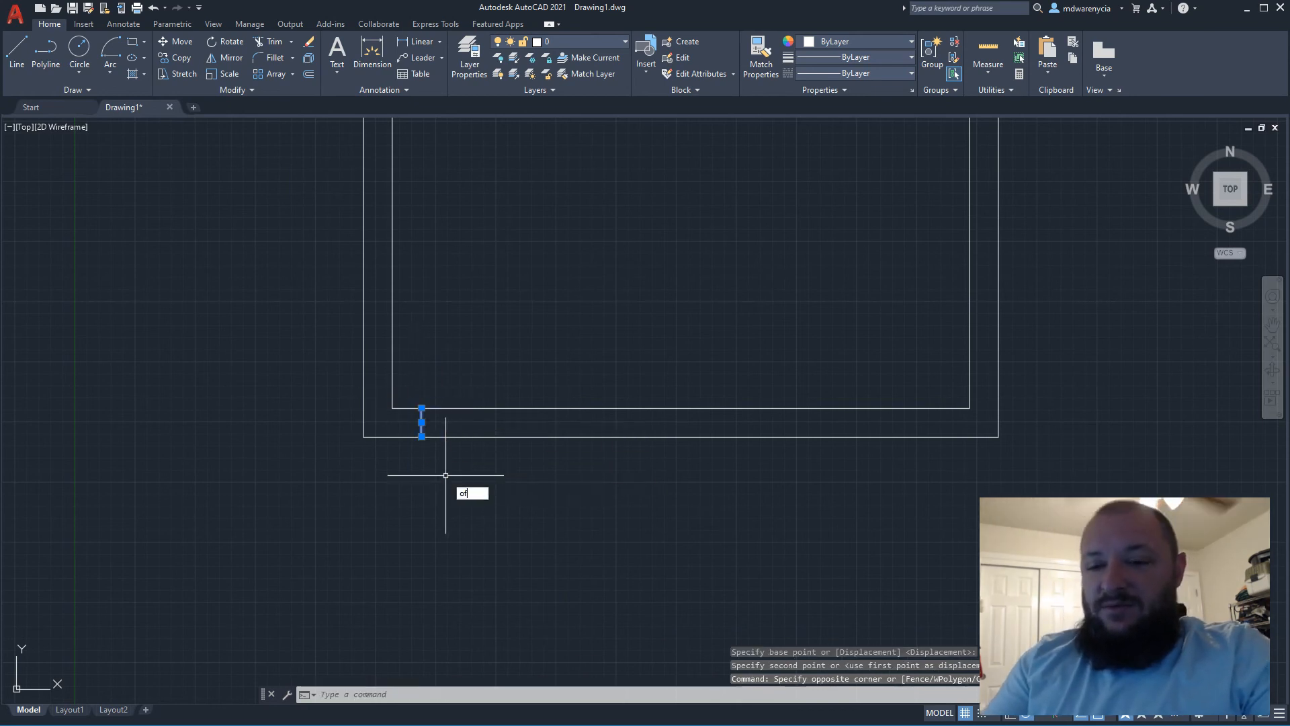
key(Return)
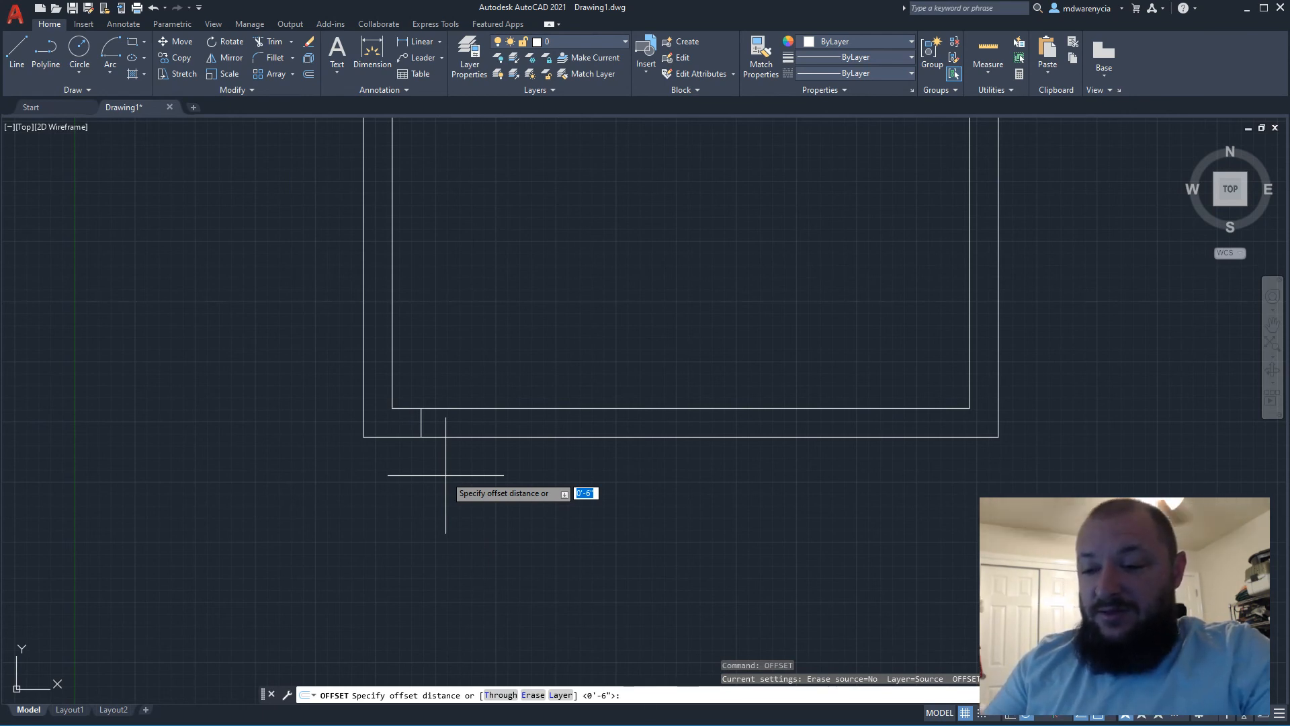
text(2')
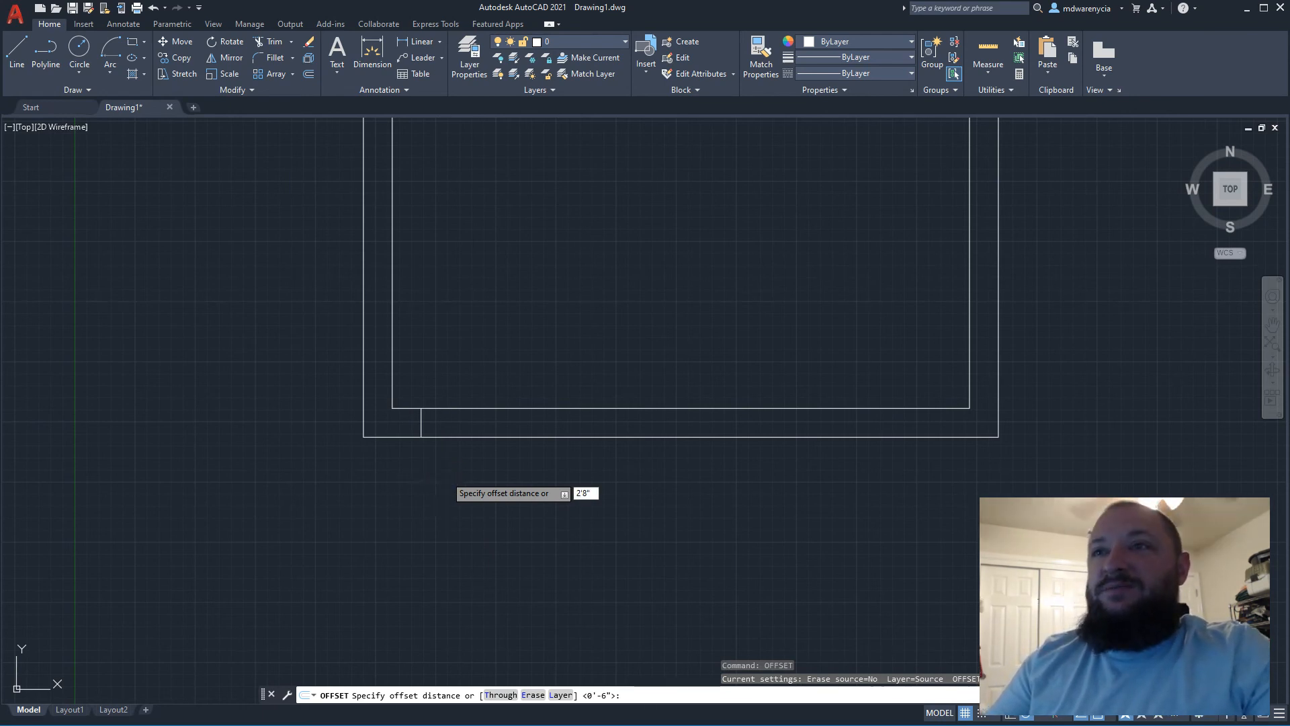
text(8")
key(Return)
click(421, 423)
click(646, 276)
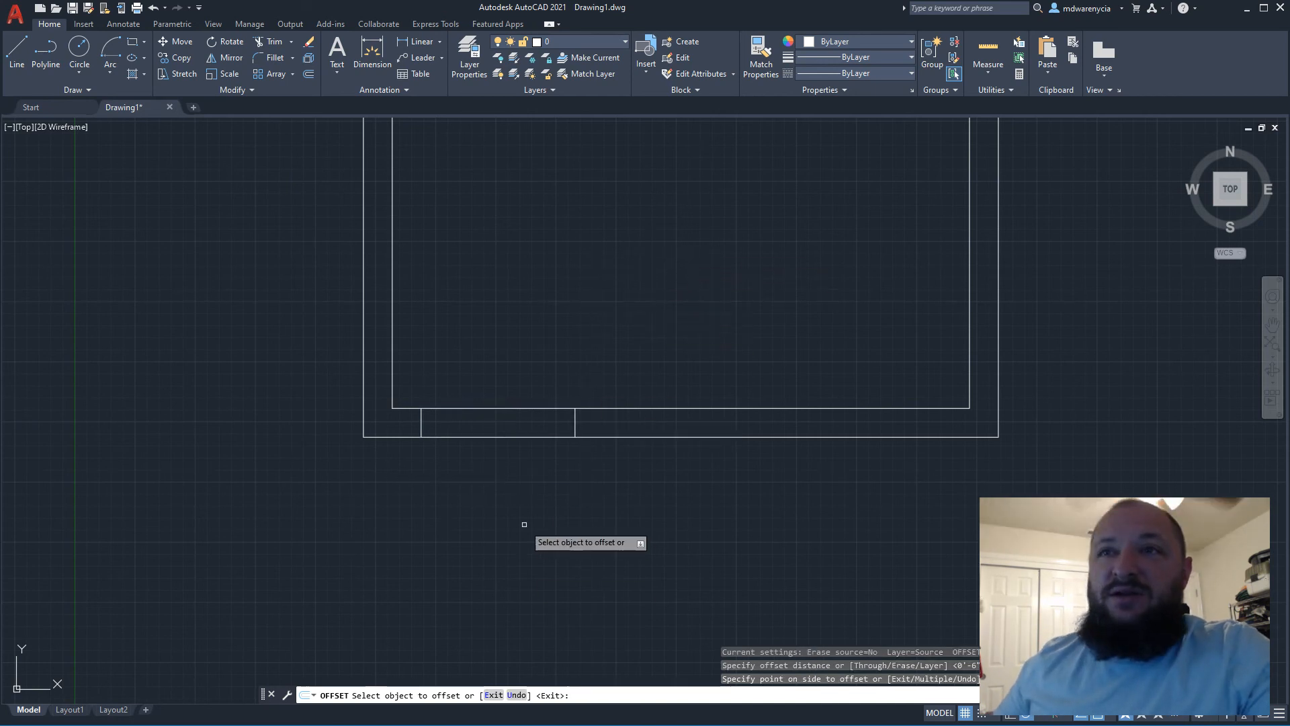
key(Escape)
scroll(547, 512, down, 2)
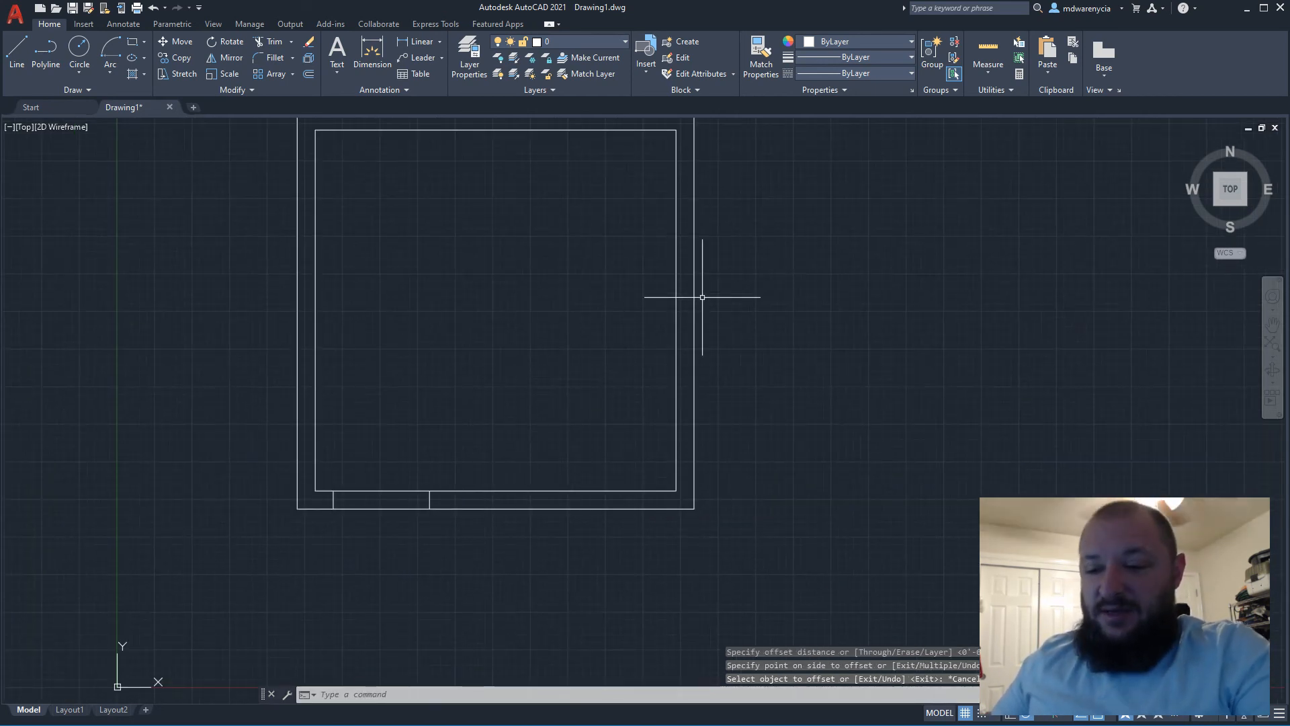
text(l)
key(Return)
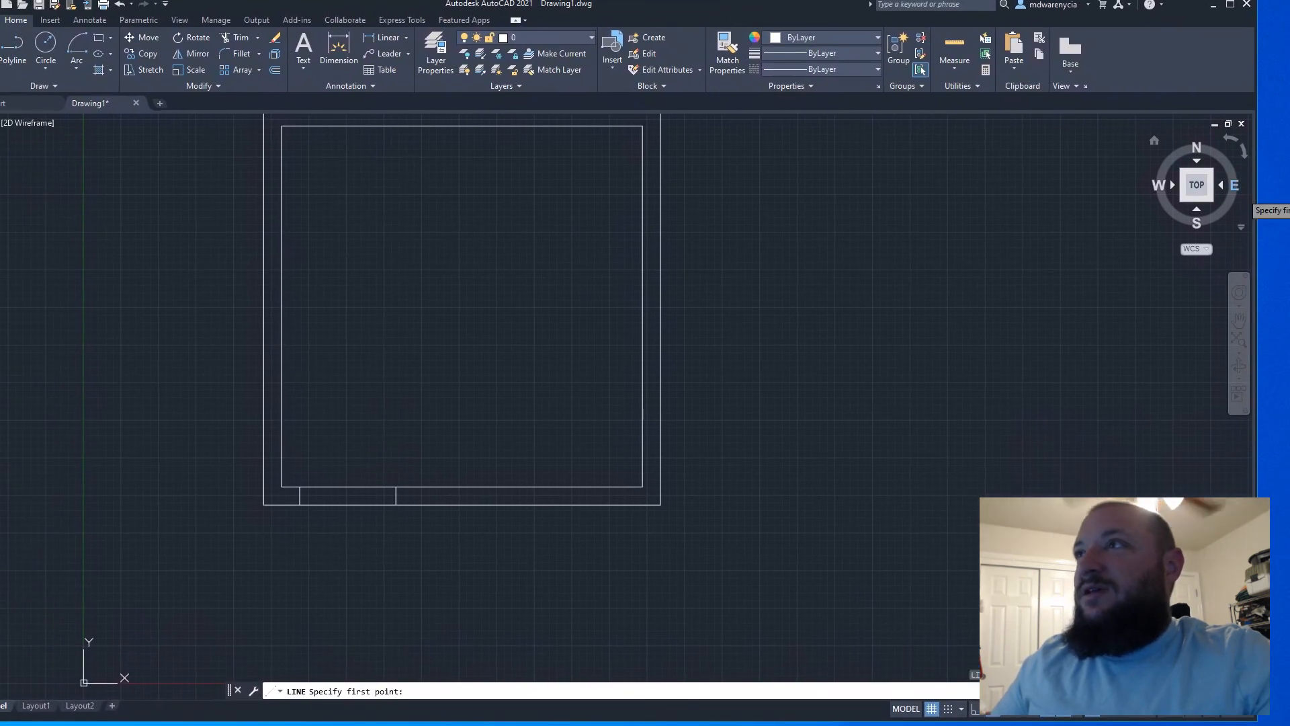
key(Escape)
Narrow the program window to uncover the drafting settings and turn on the Midpoint object snap
drag(1256, 243, 988, 244)
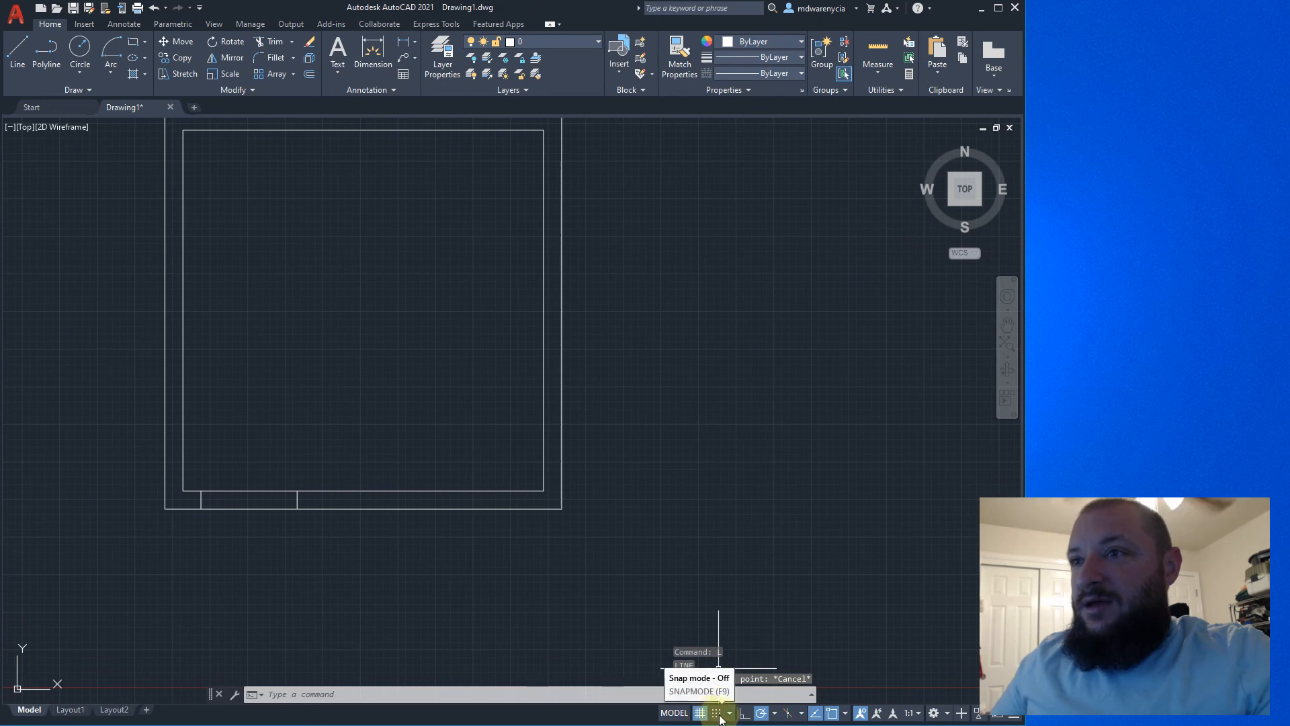
click(845, 713)
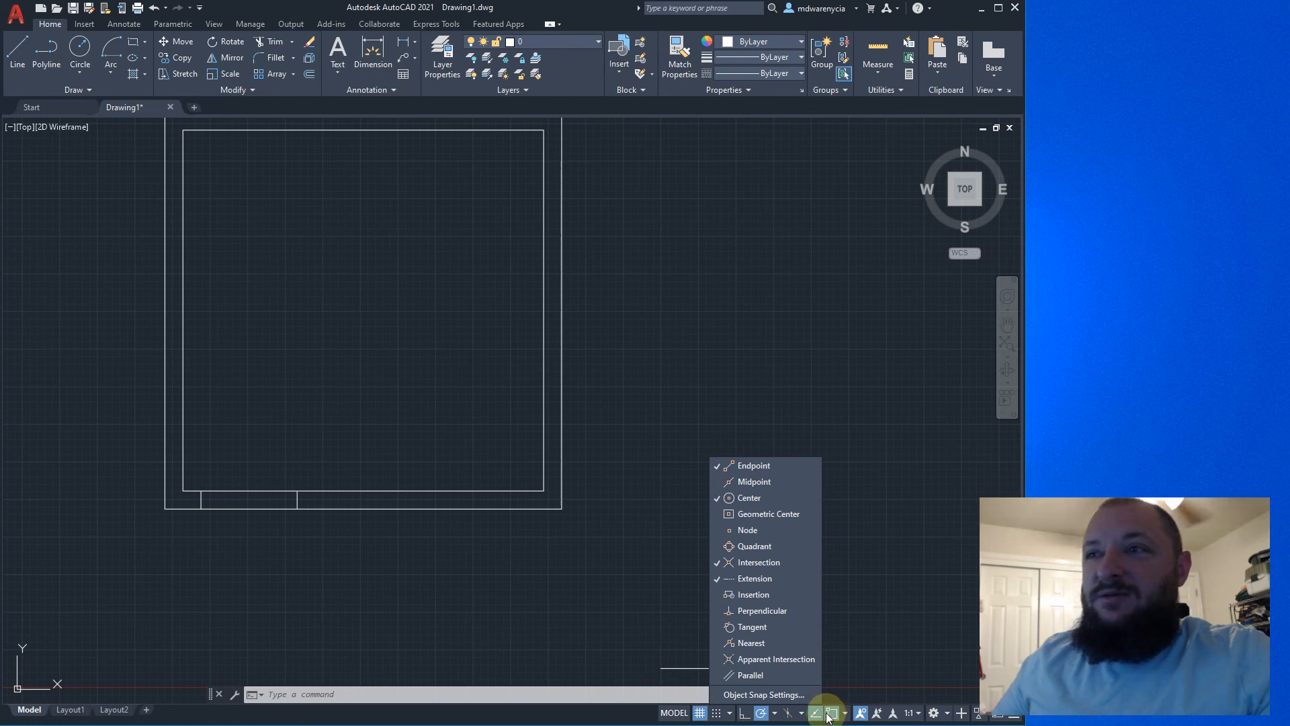
click(732, 481)
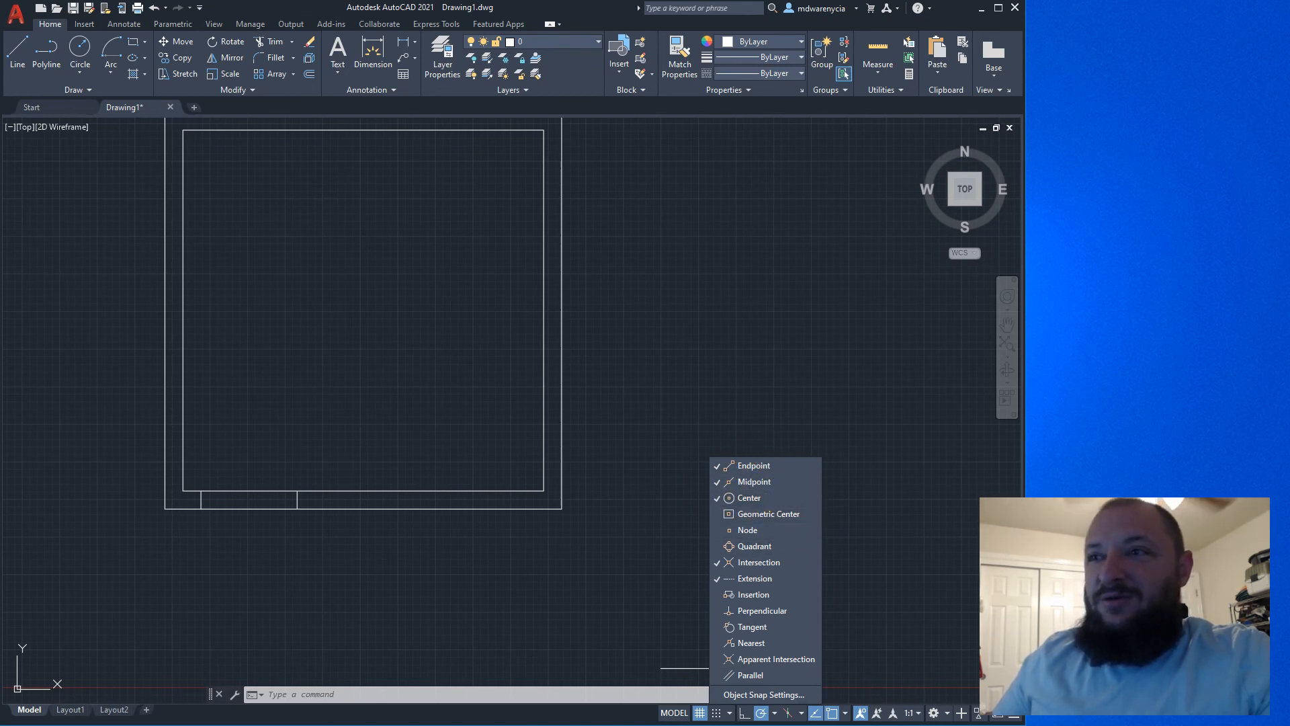
click(844, 713)
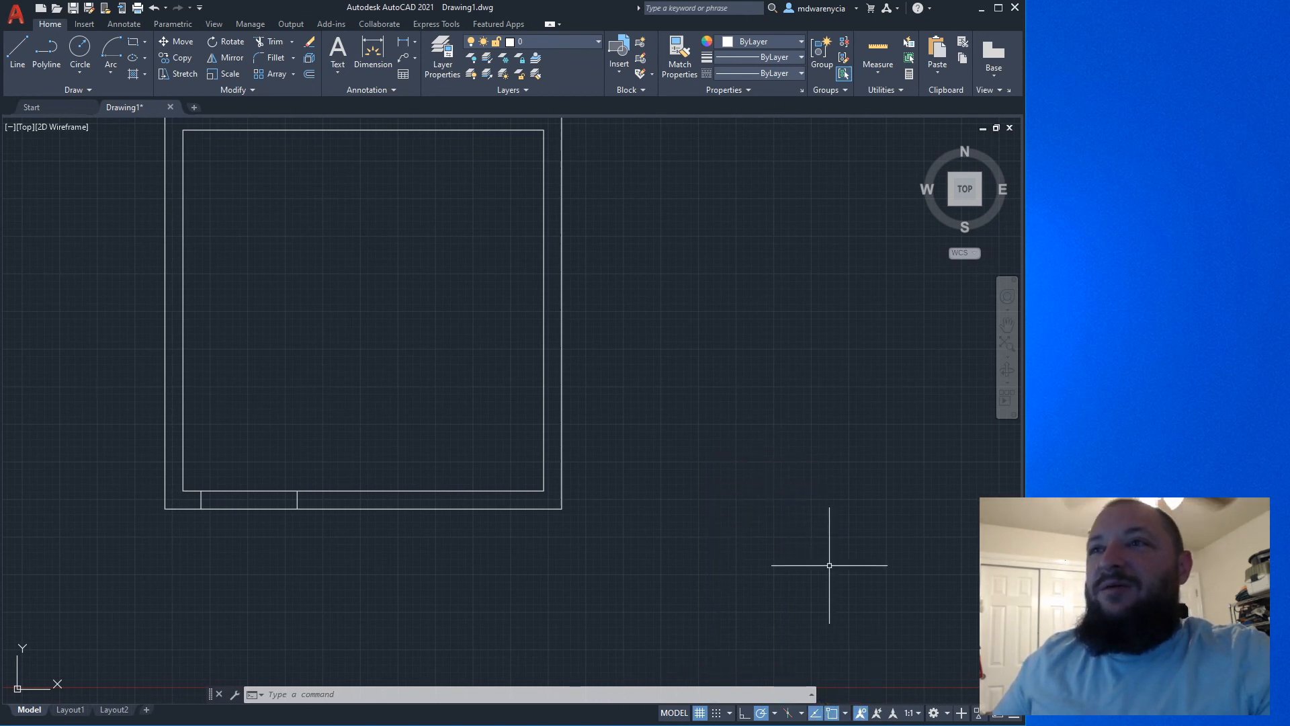
Widen the program window back to the full screen width with both squares in view
middle_drag(565, 401, 663, 483)
click(743, 18)
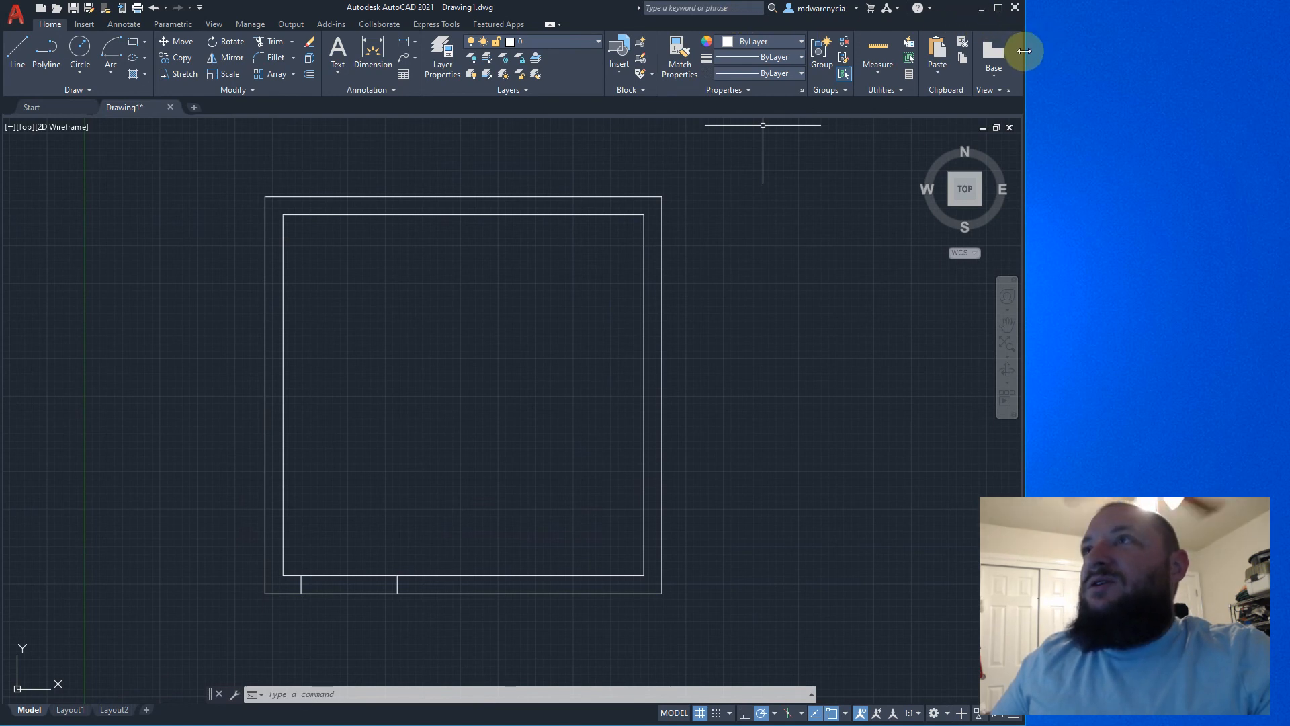
drag(1022, 50, 1285, 63)
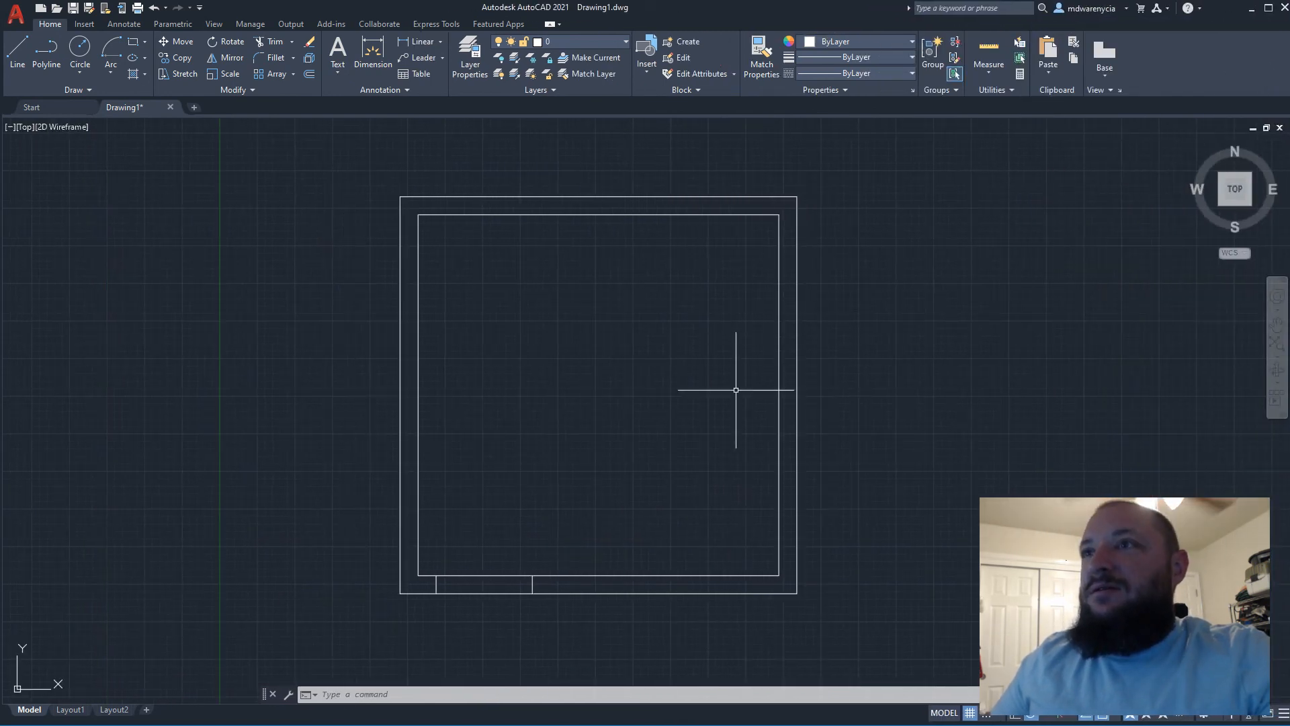
click(678, 385)
click(614, 408)
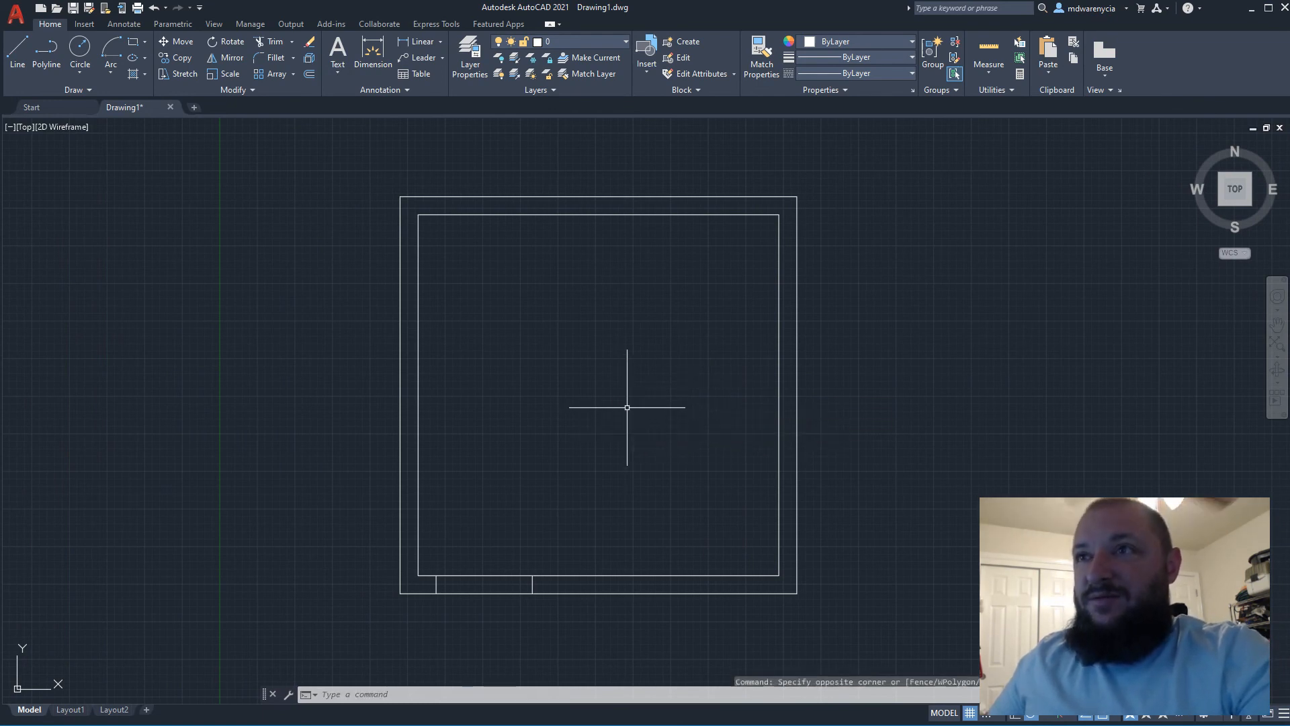
Draw a line from the midpoint of the inner square's right edge to the midpoint of the outer square's right edge
middle_drag(642, 386, 636, 374)
text(l)
key(Return)
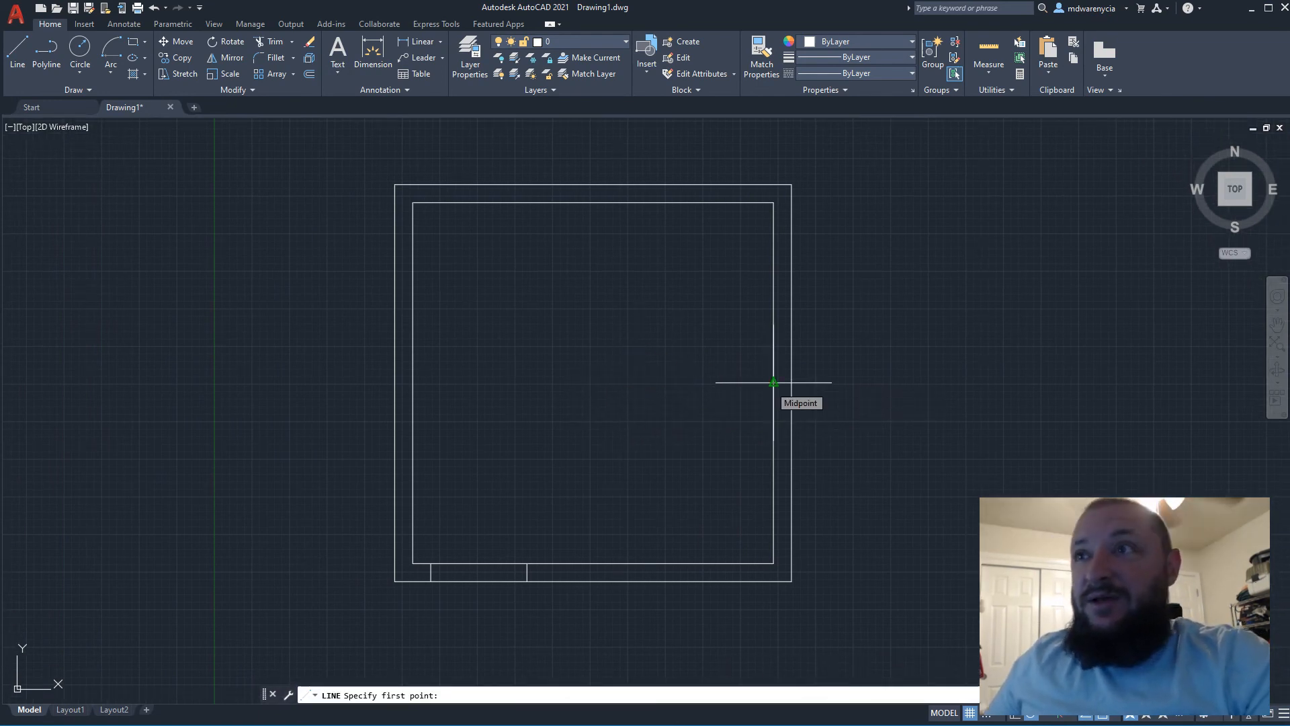
click(774, 382)
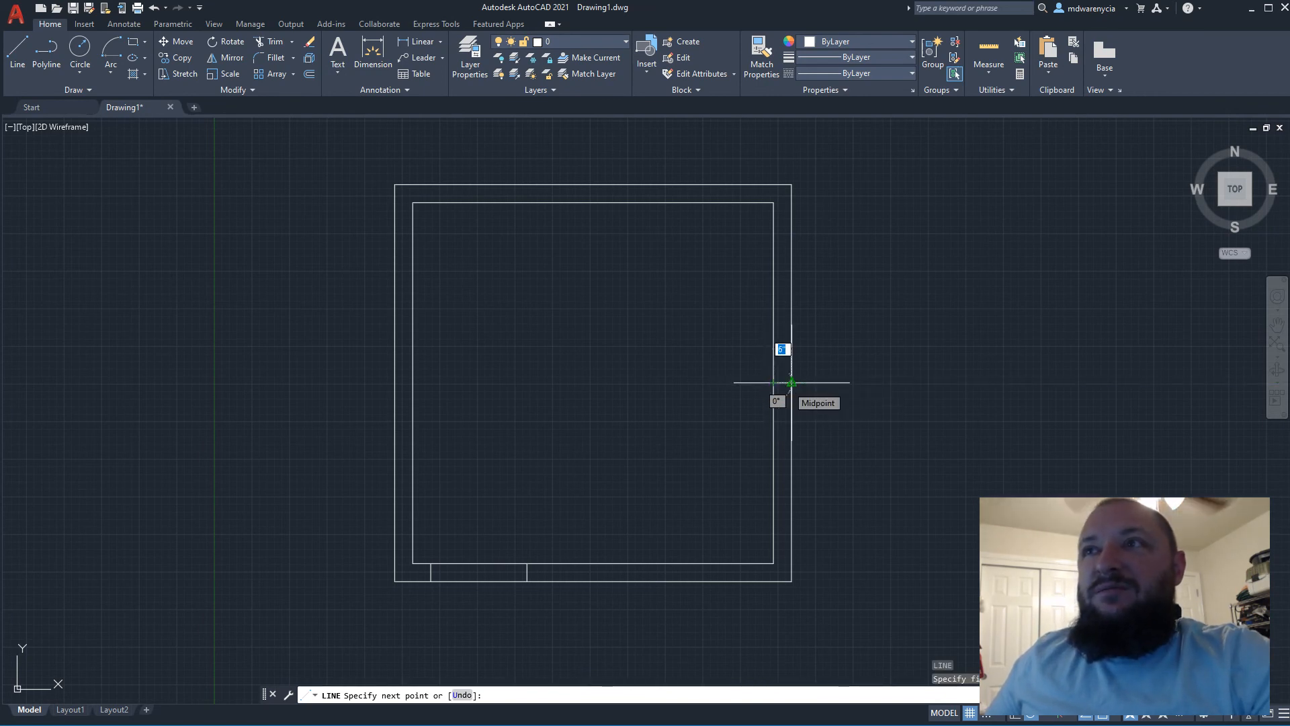
click(792, 383)
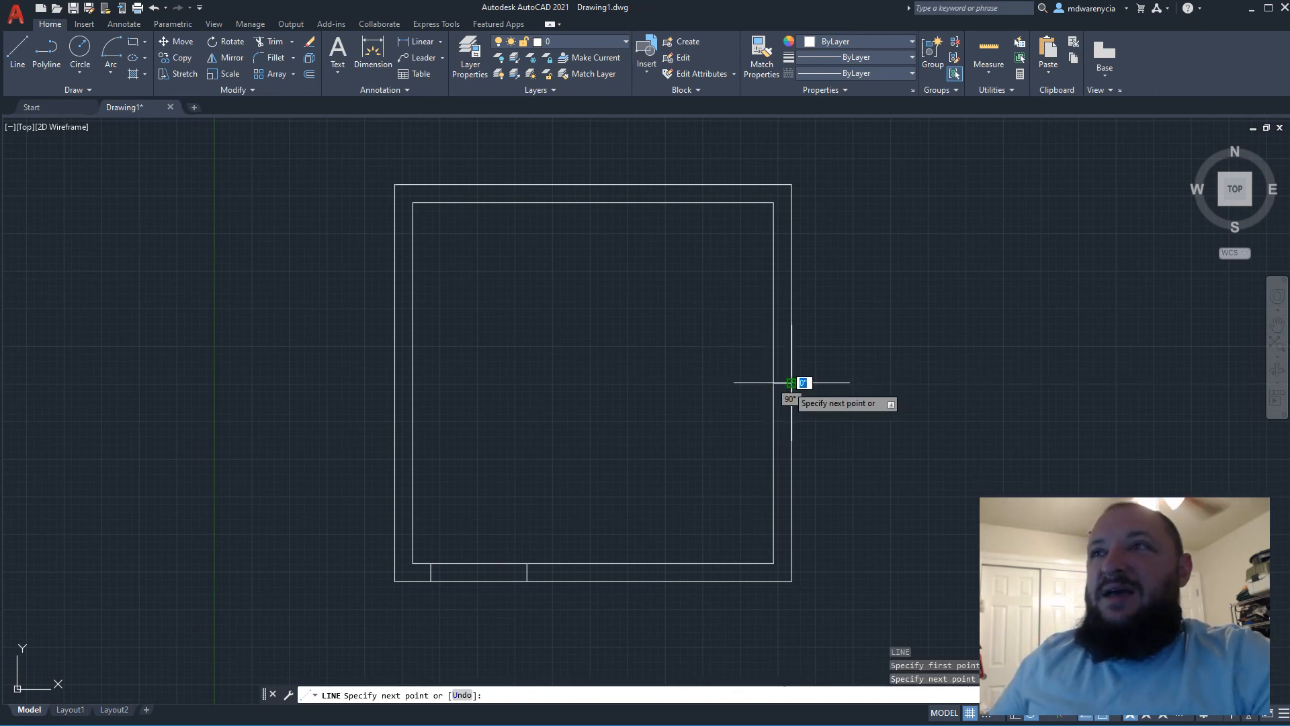
key(Escape)
Offset the short midpoint line in the right wall 2' upward
click(743, 366)
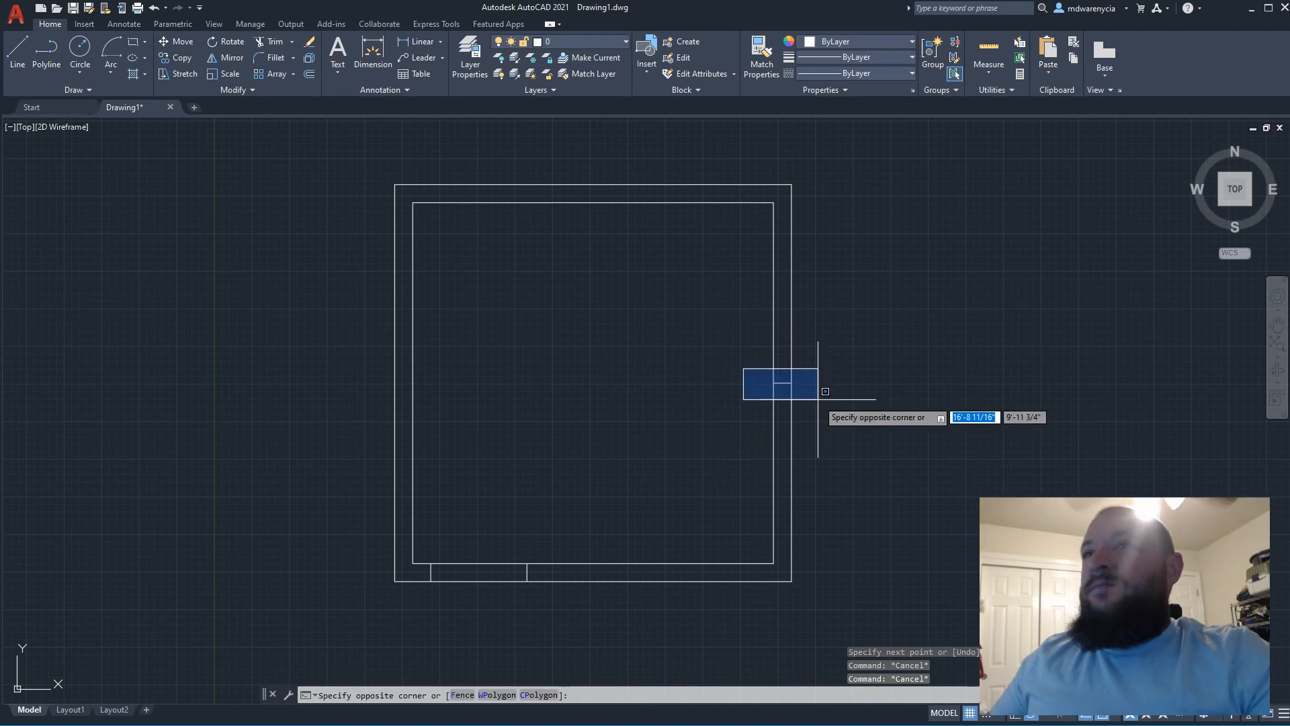
click(819, 396)
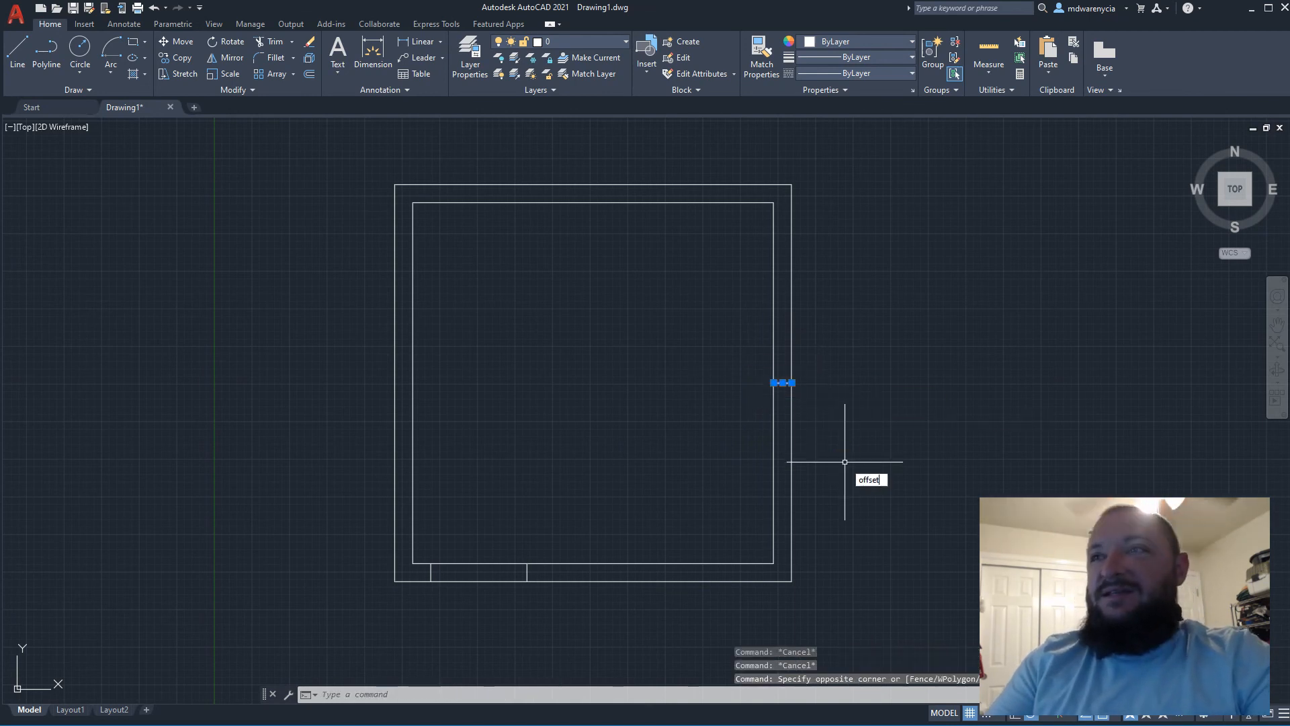
key(Return)
text(2)
key(Return)
click(782, 382)
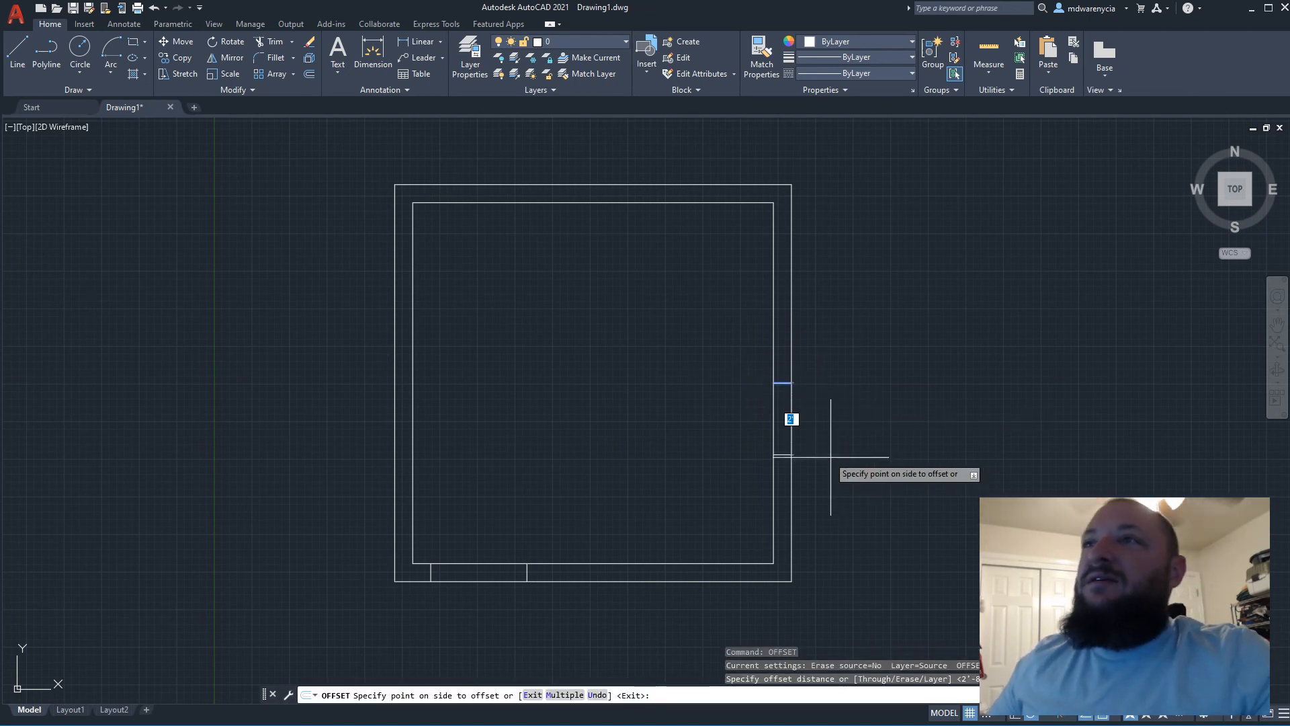
click(838, 302)
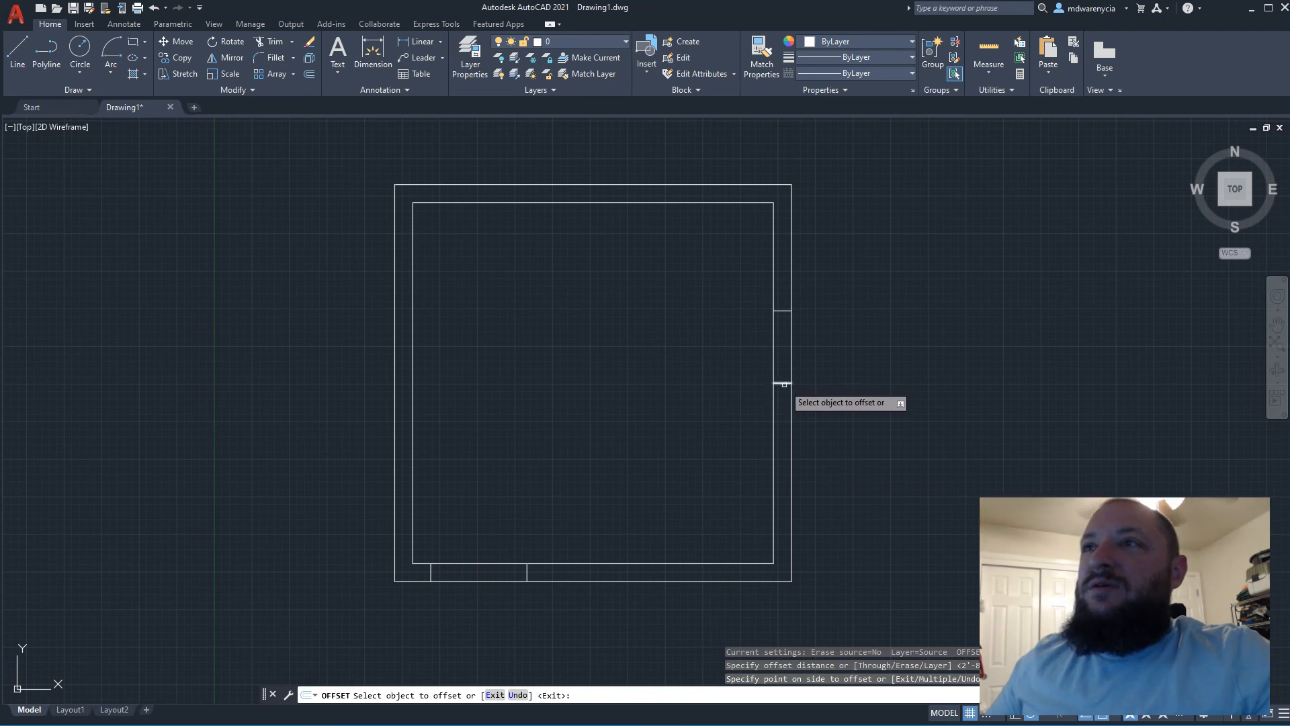
key(Escape)
Offset the same midpoint line 2' downward and end the Offset command
key(Return)
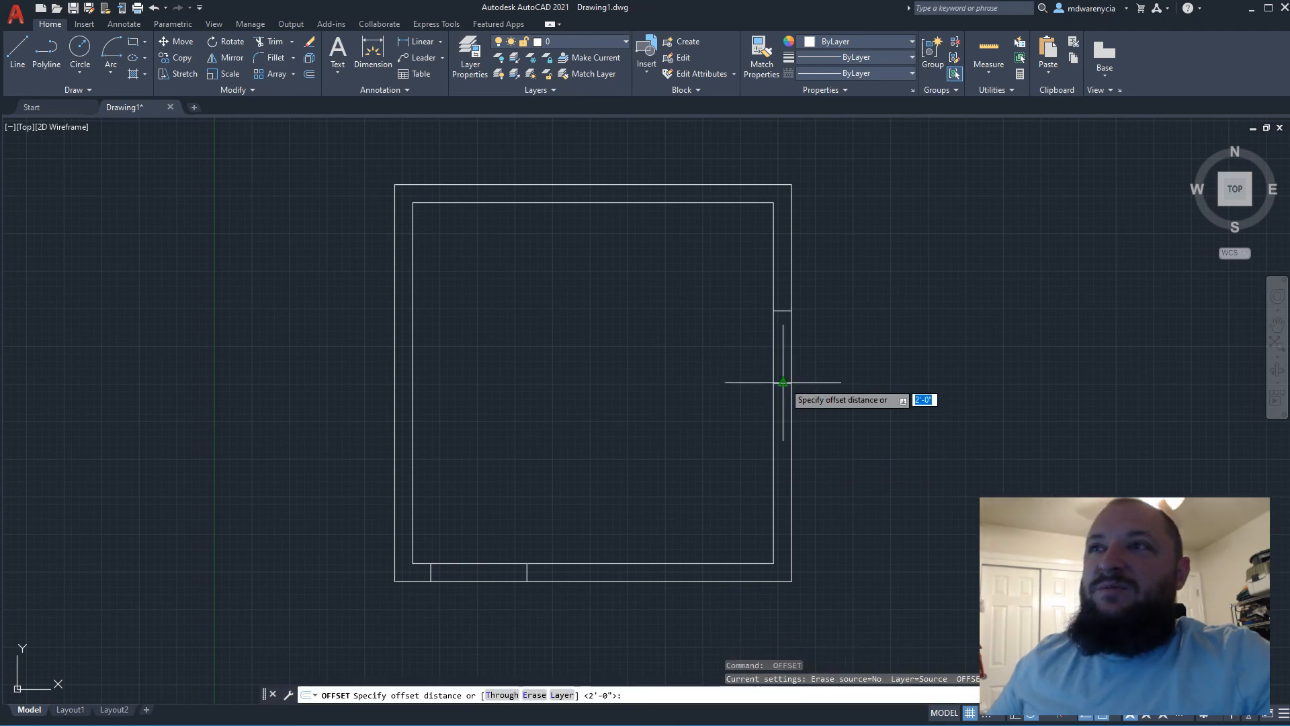
key(Escape)
click(736, 370)
click(822, 395)
key(Return)
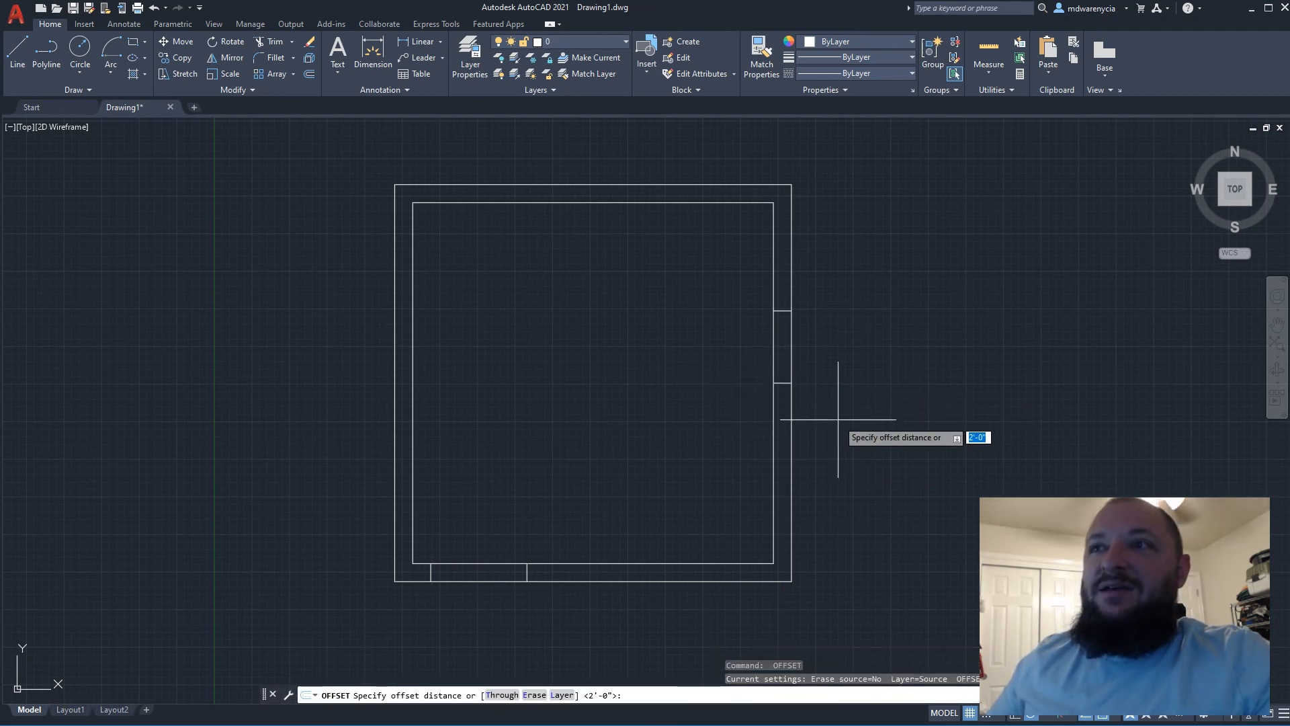
key(Return)
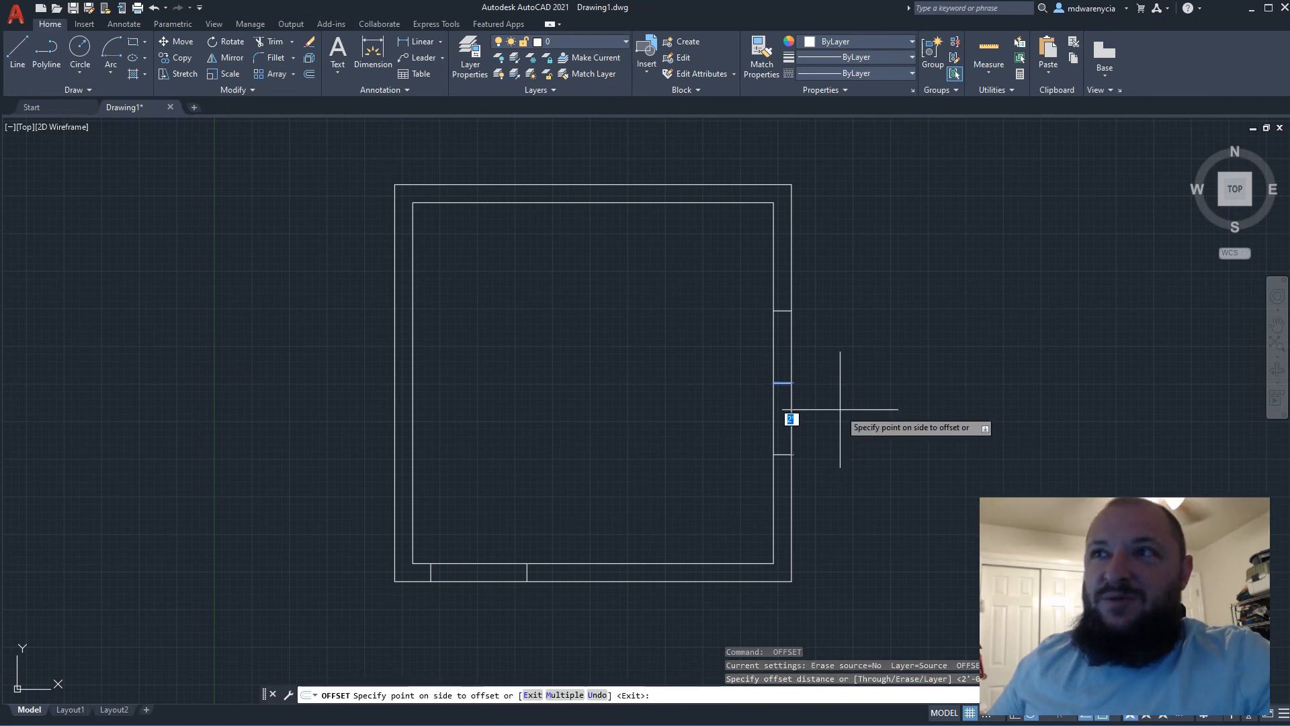
click(831, 437)
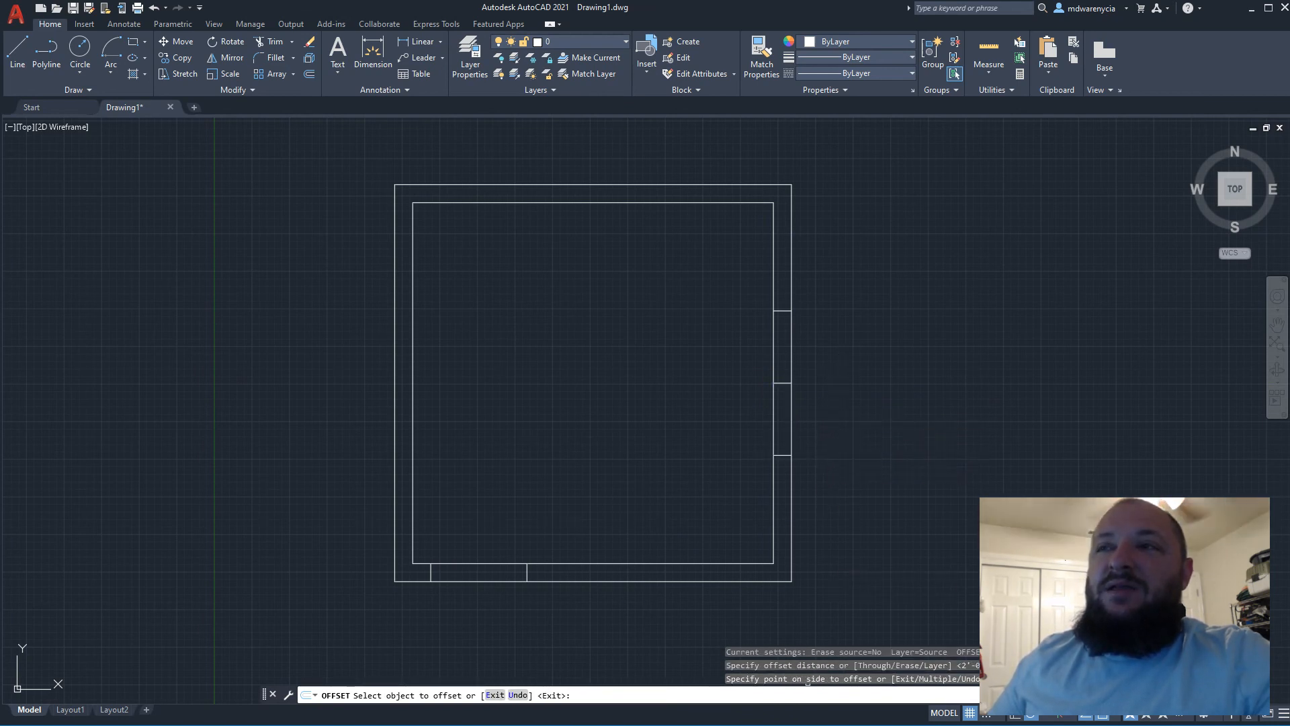
key(Escape)
Delete the original midpoint line between the two offset lines in the right wall
click(699, 365)
click(861, 493)
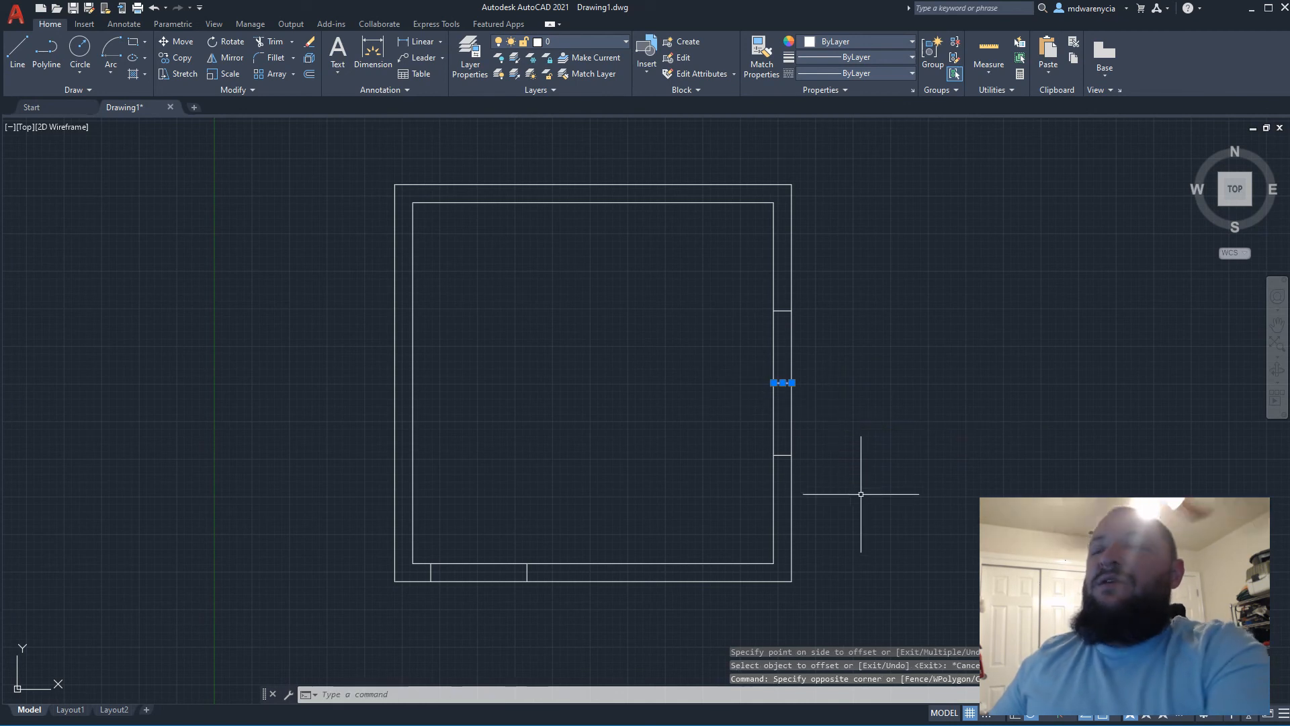
key(Delete)
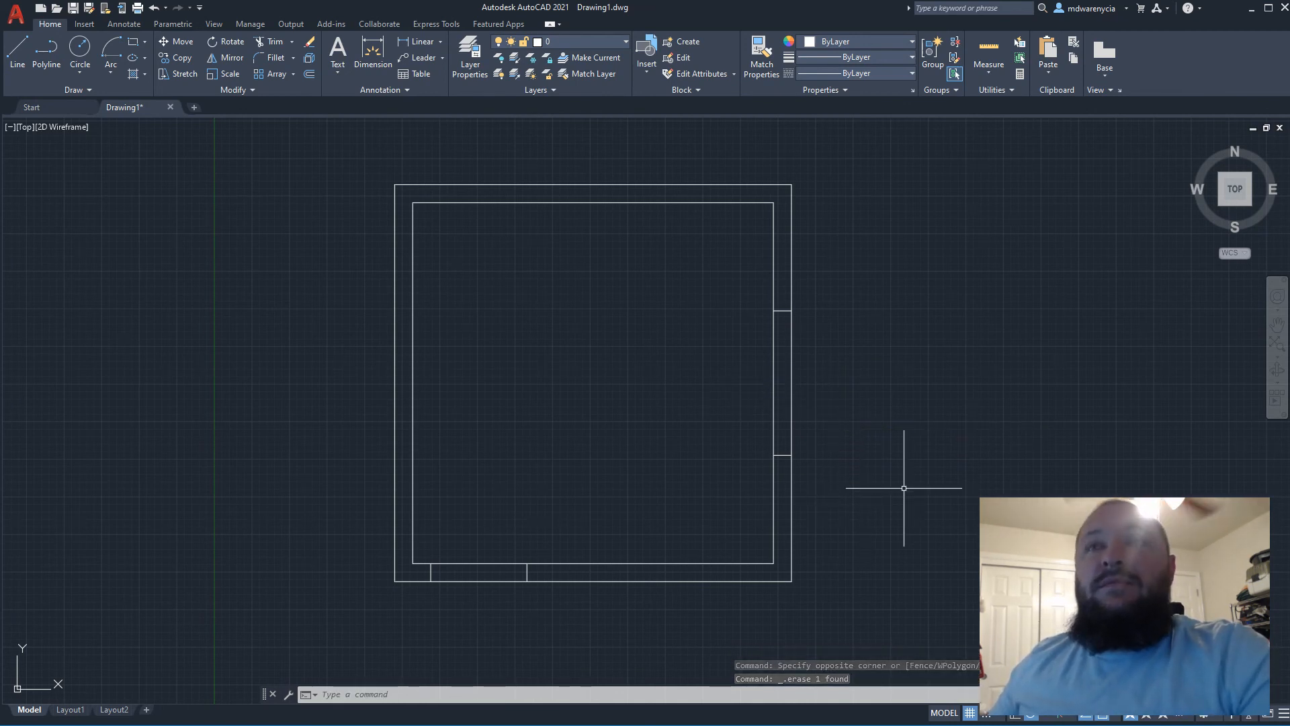
Trim both wall lines between the two short lines in the bottom wall to cut the door opening, using all geometry as cutting edges
click(919, 620)
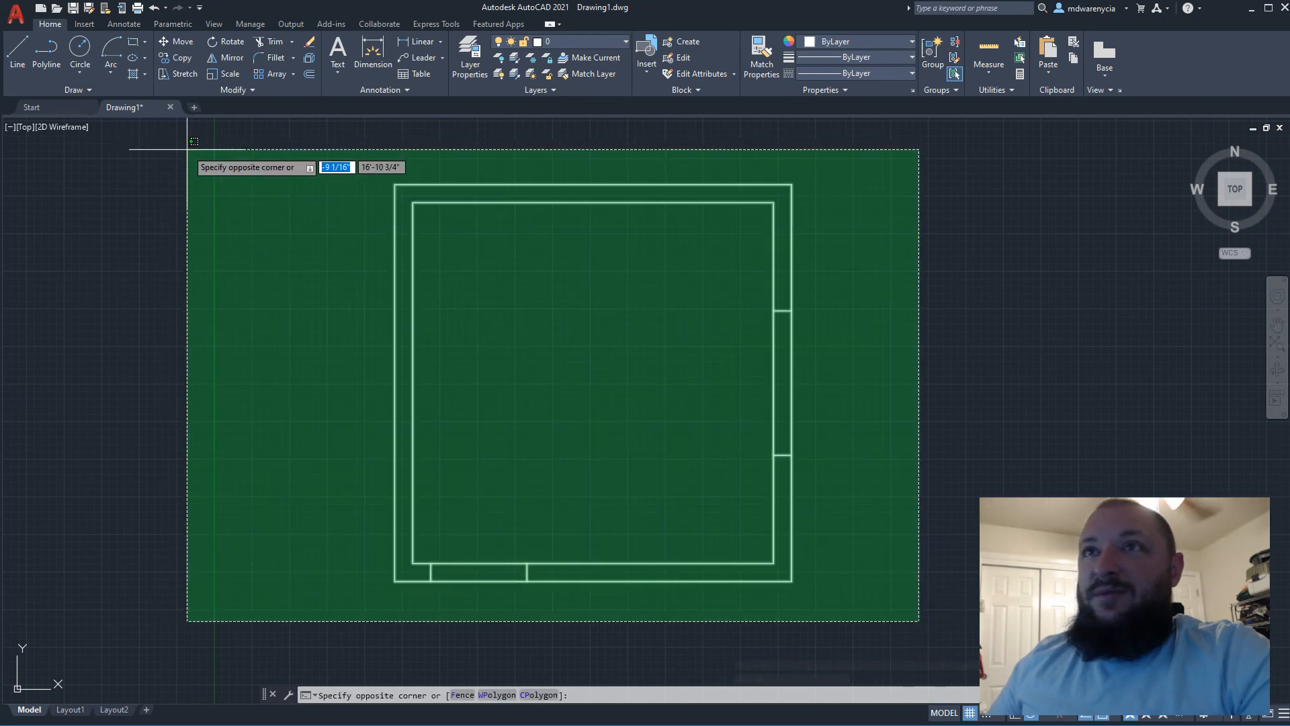
click(187, 150)
text(trim)
key(Return)
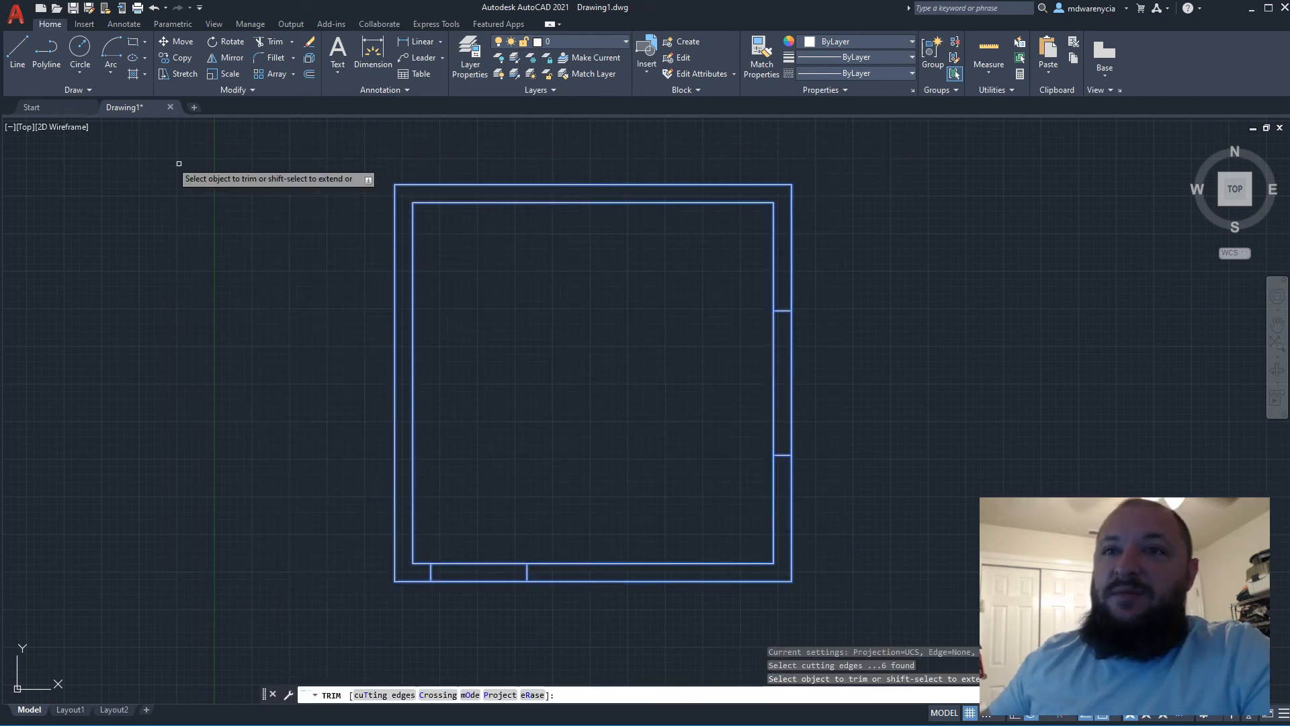
click(499, 591)
click(523, 505)
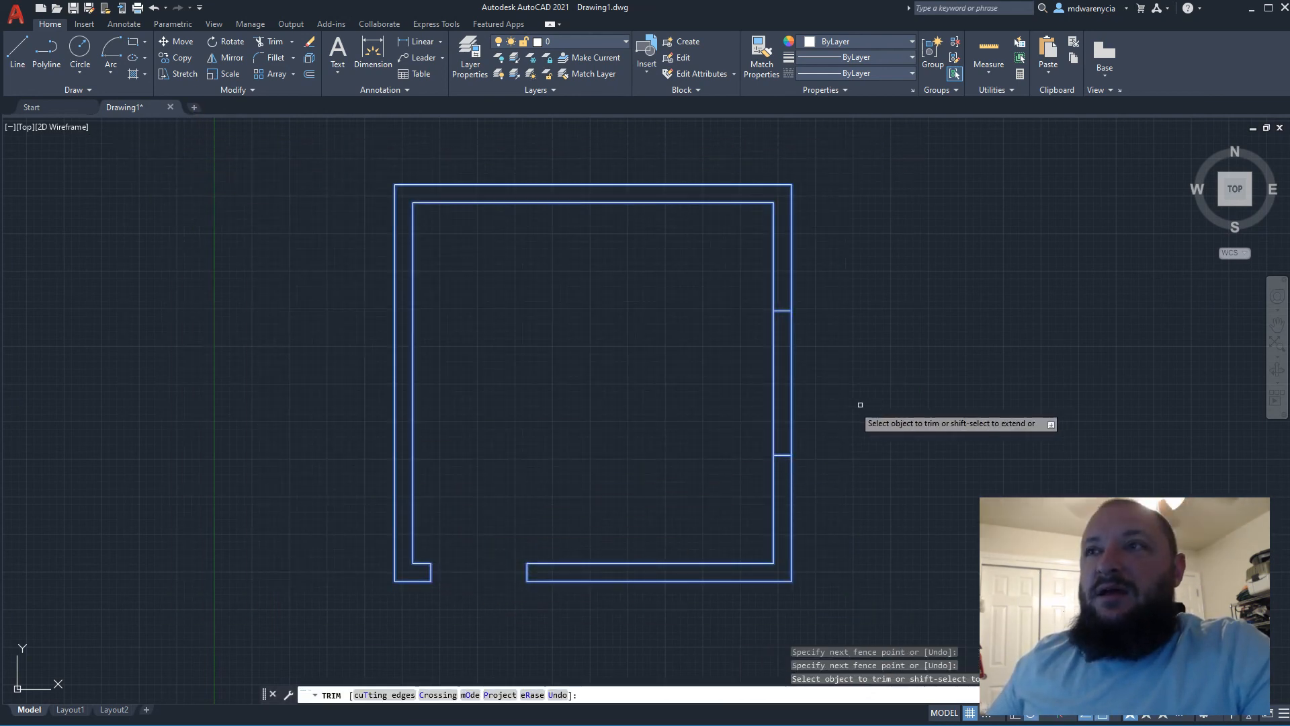
click(833, 417)
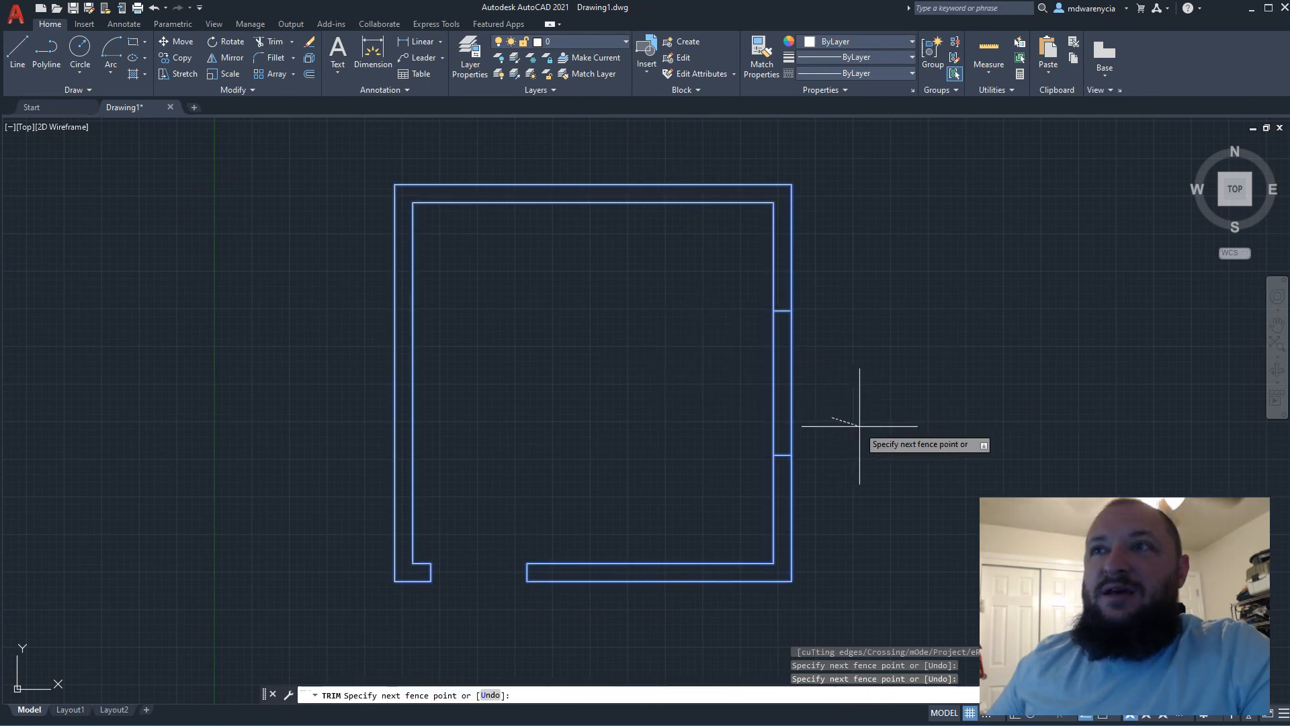
key(Escape)
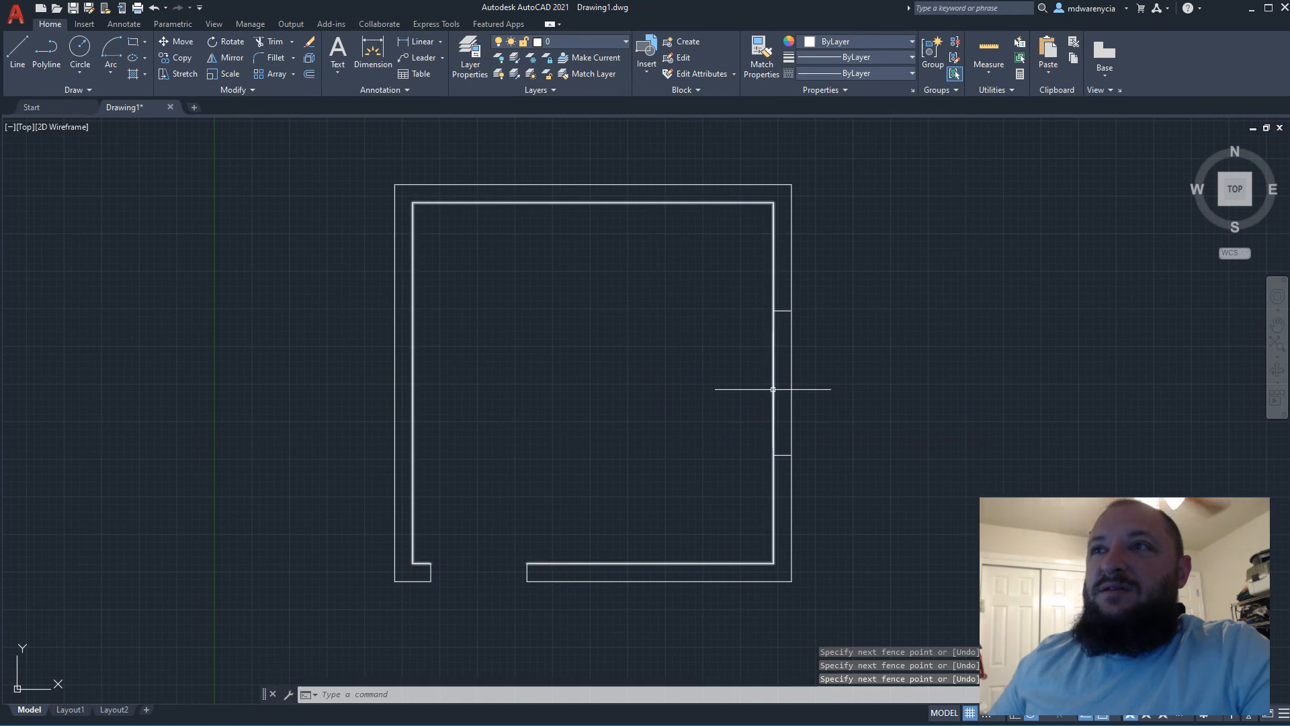
Trim the inner and outer wall lines between the two short lines in the right wall to cut the window opening, and end Trim
click(842, 462)
click(667, 299)
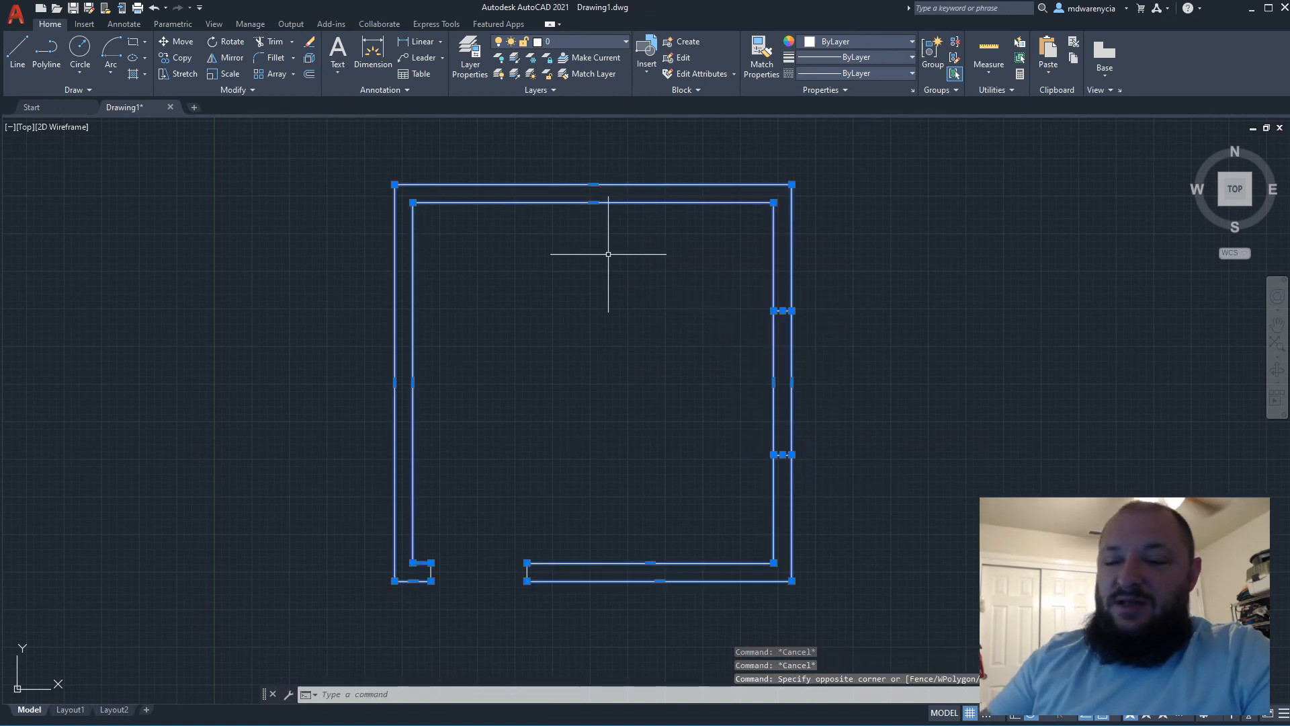
text(tr)
key(Return)
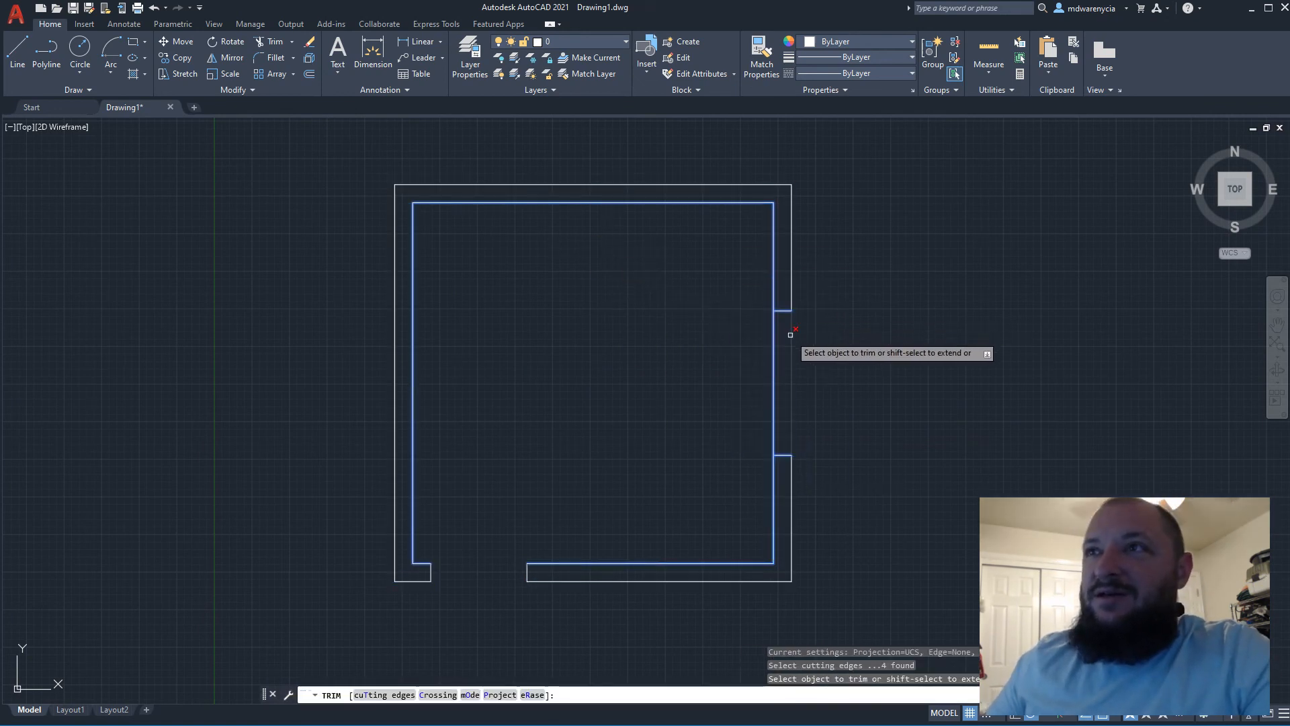
click(792, 333)
click(780, 357)
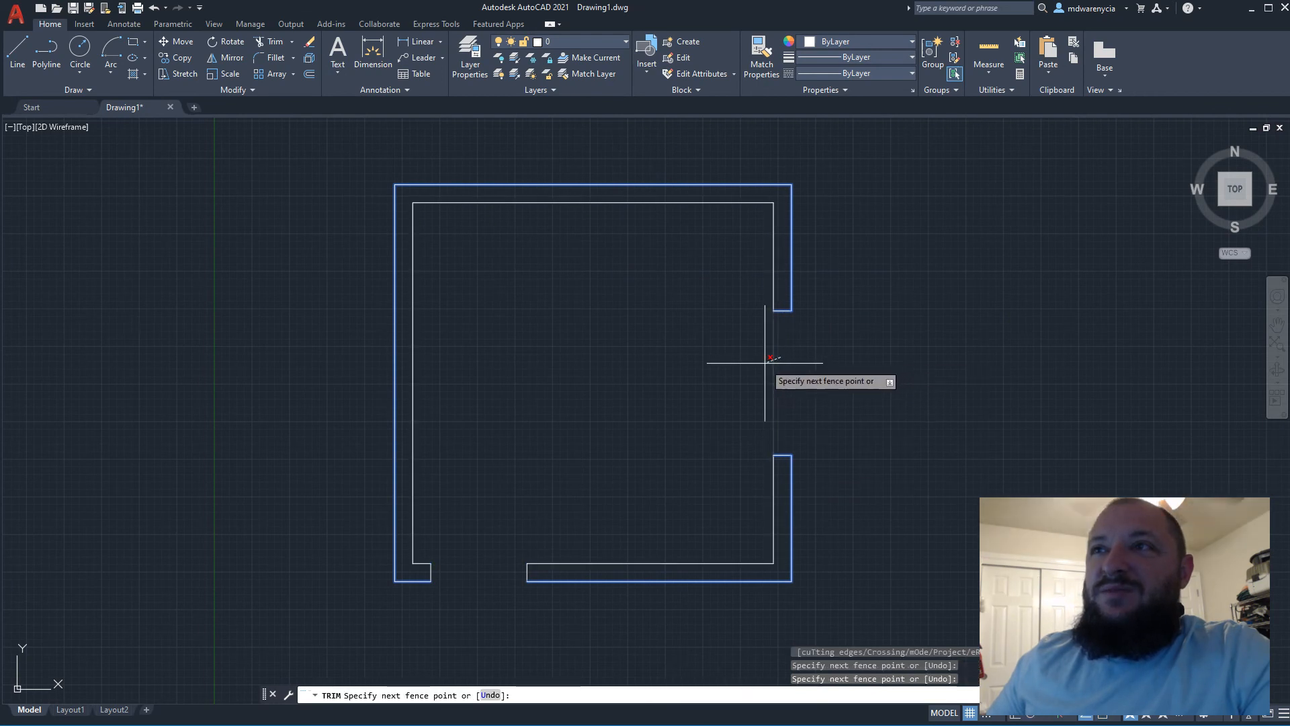
click(784, 354)
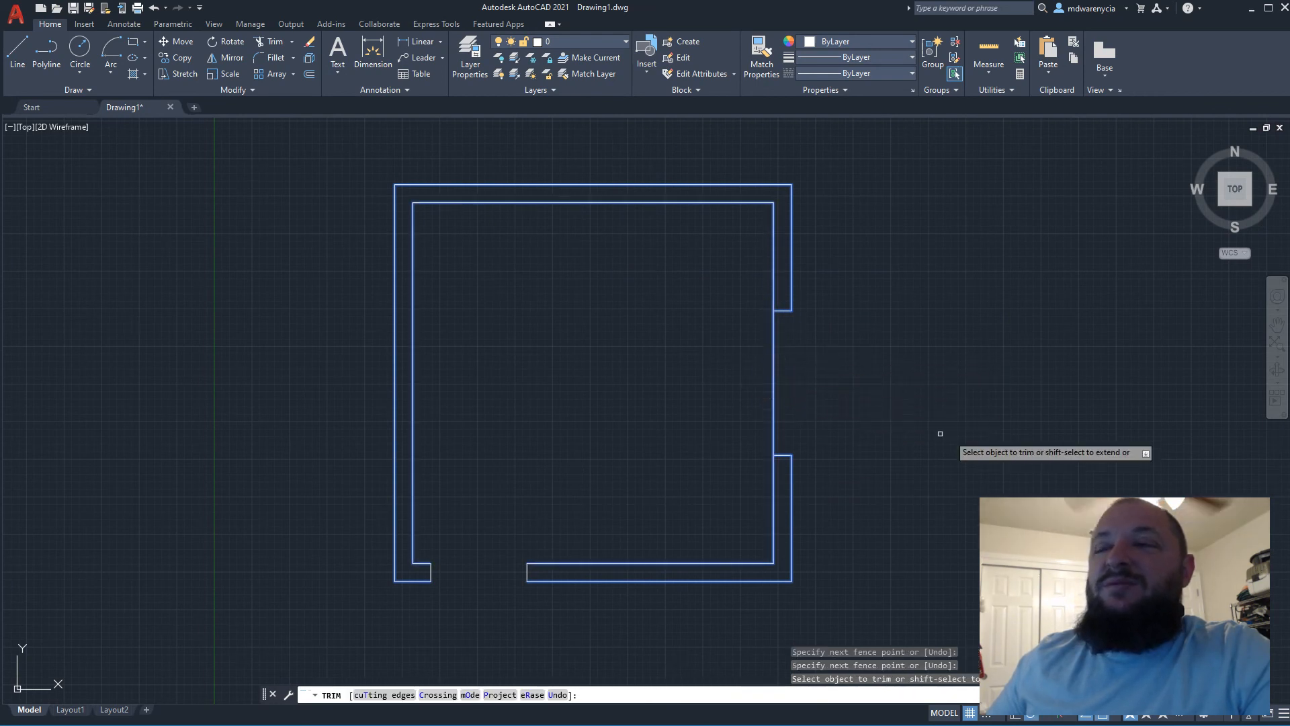
click(835, 403)
click(651, 384)
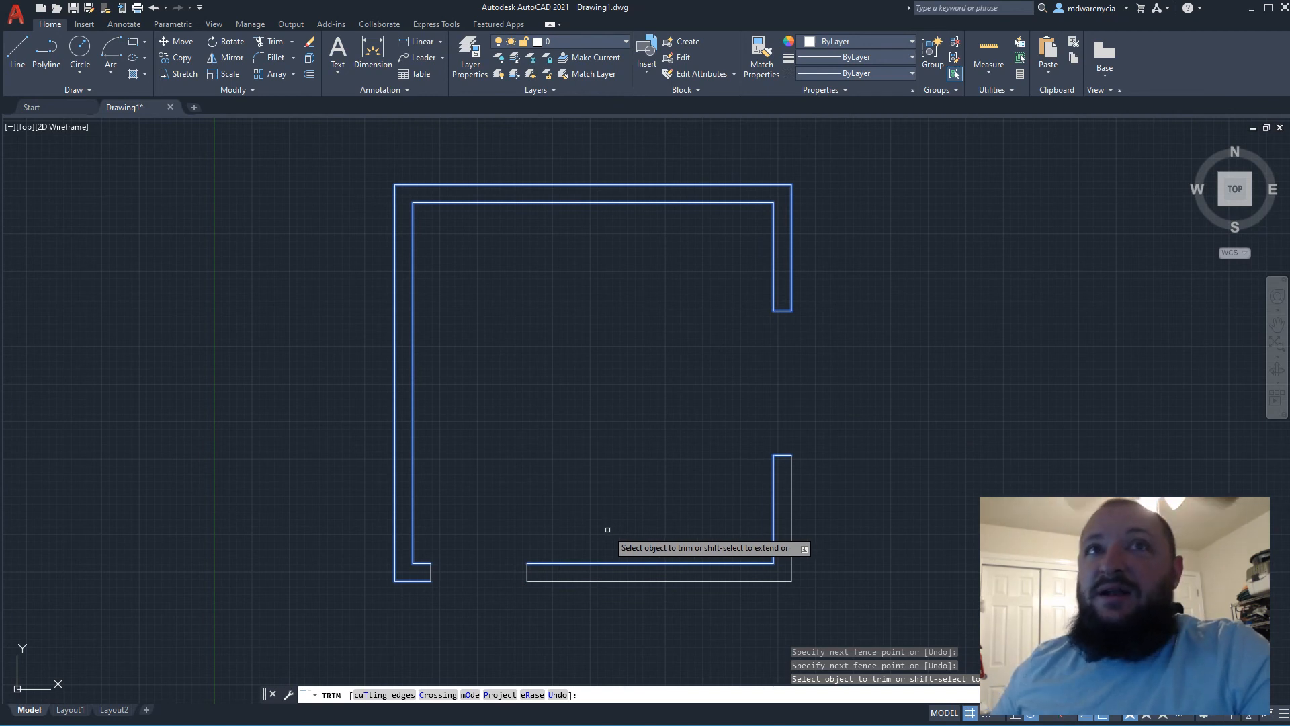
key(Escape)
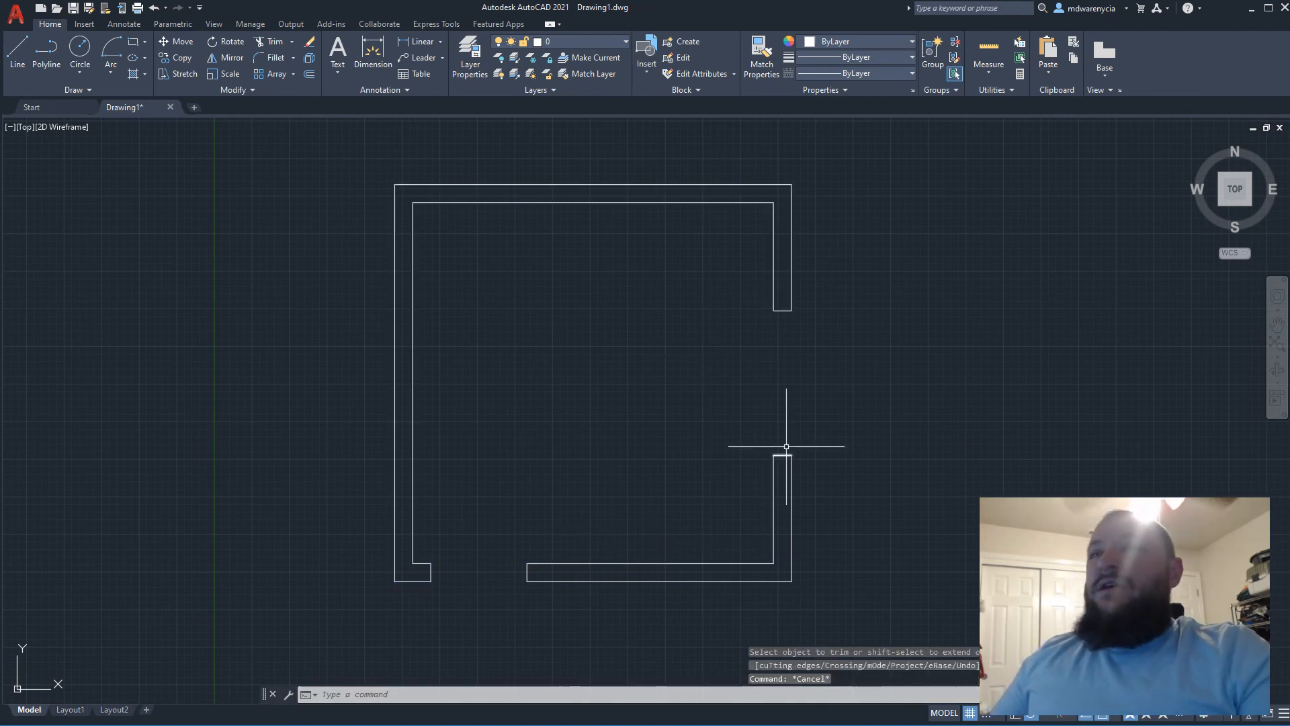